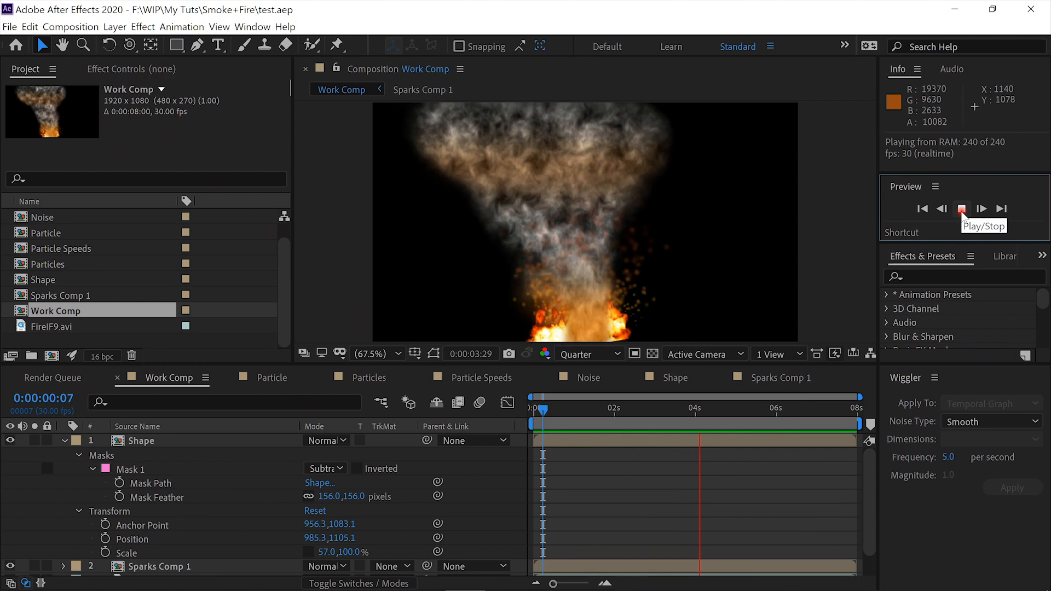
Step: Stop the composition preview and start a new empty project
left_click(962, 211)
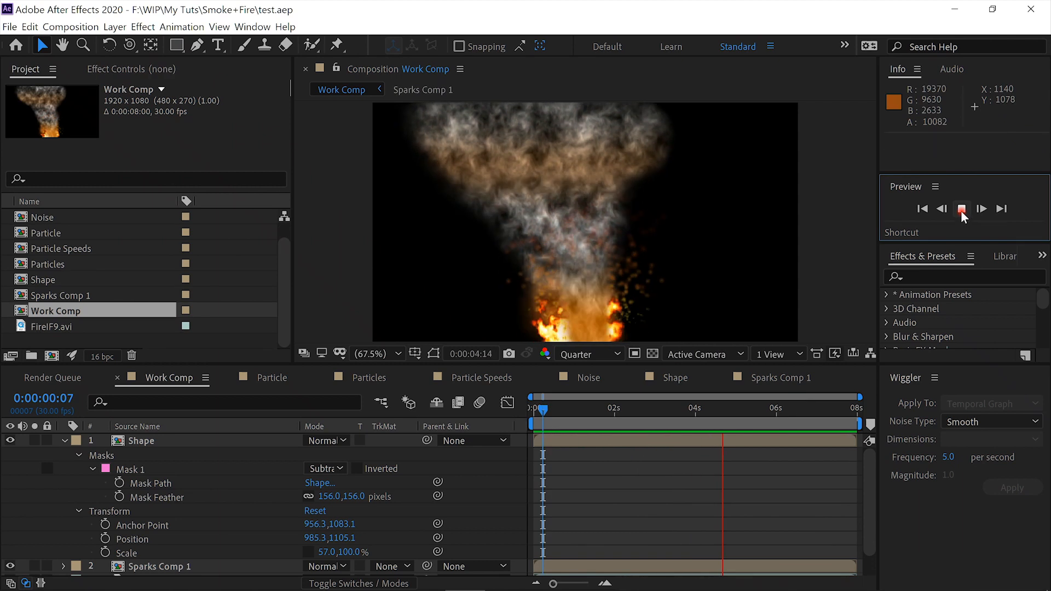
left_click(13, 29)
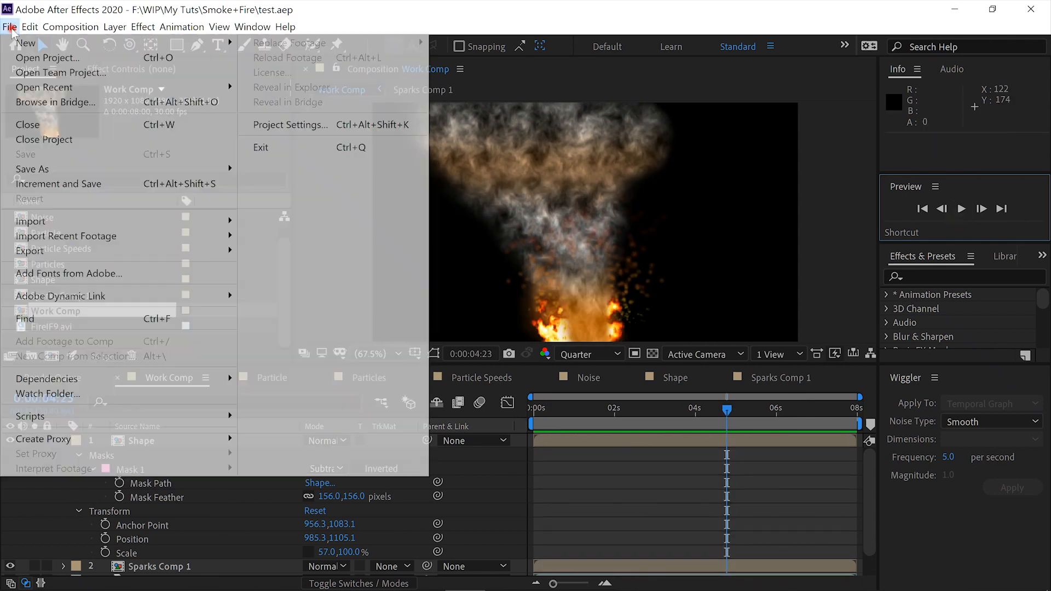
mouse_move(18, 41)
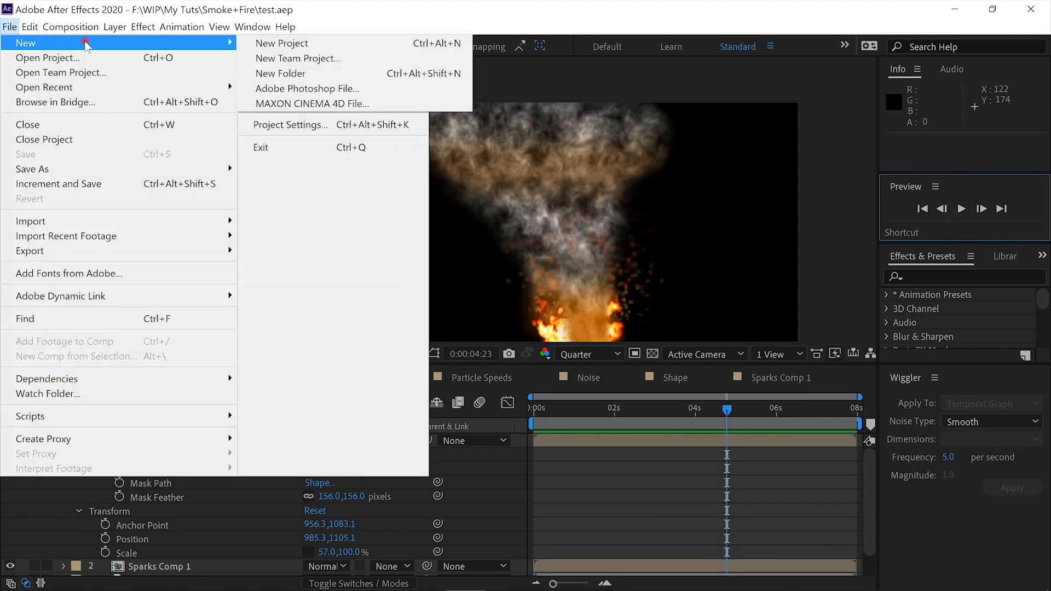
left_click(281, 46)
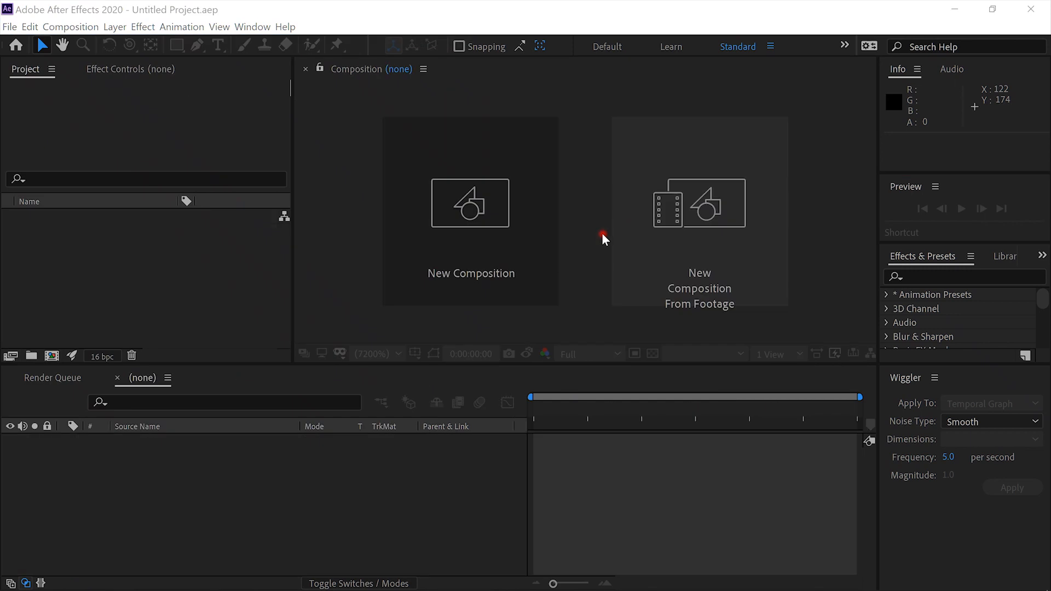
Step: Create a 1920 x 1080 composition named Main comp at 30 fps with an 8-second duration
left_click(498, 228)
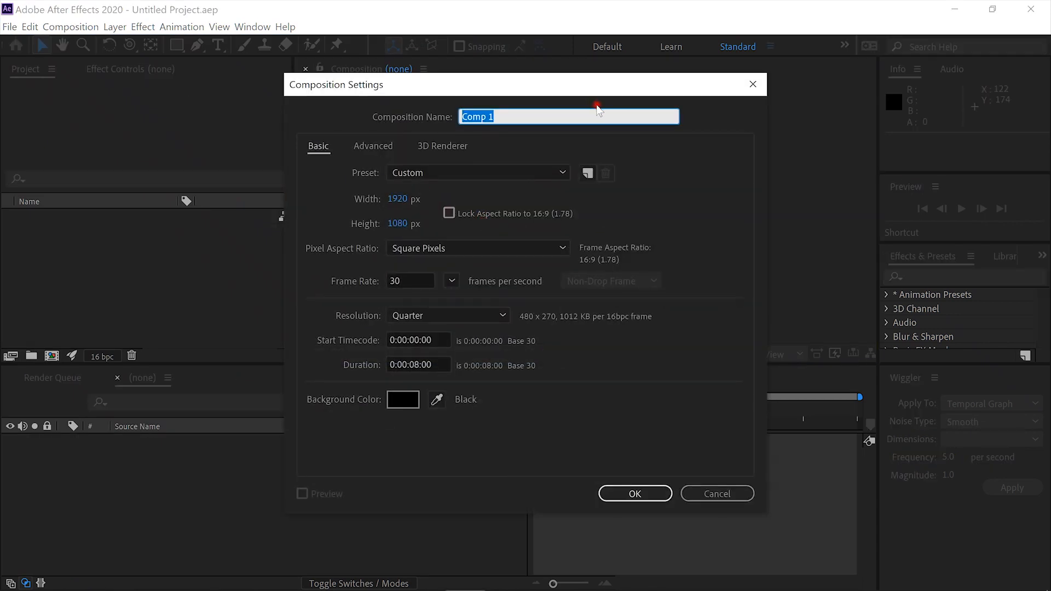
type("Main comp")
left_click(635, 494)
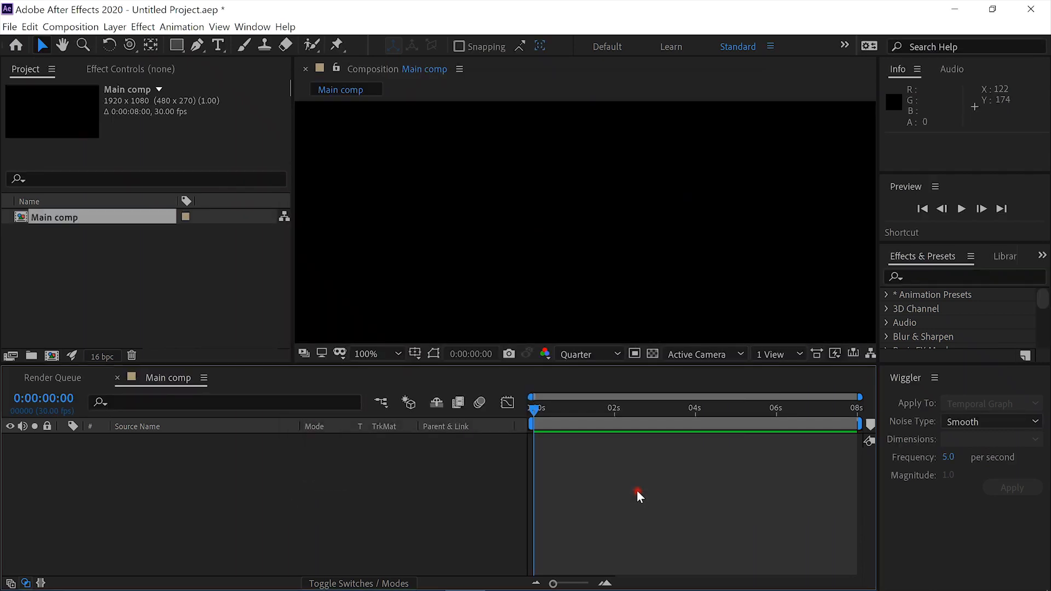
Step: Add a white (FFFFFF) 1920 x 1080 solid named Particle to the composition
key("ctrl+y")
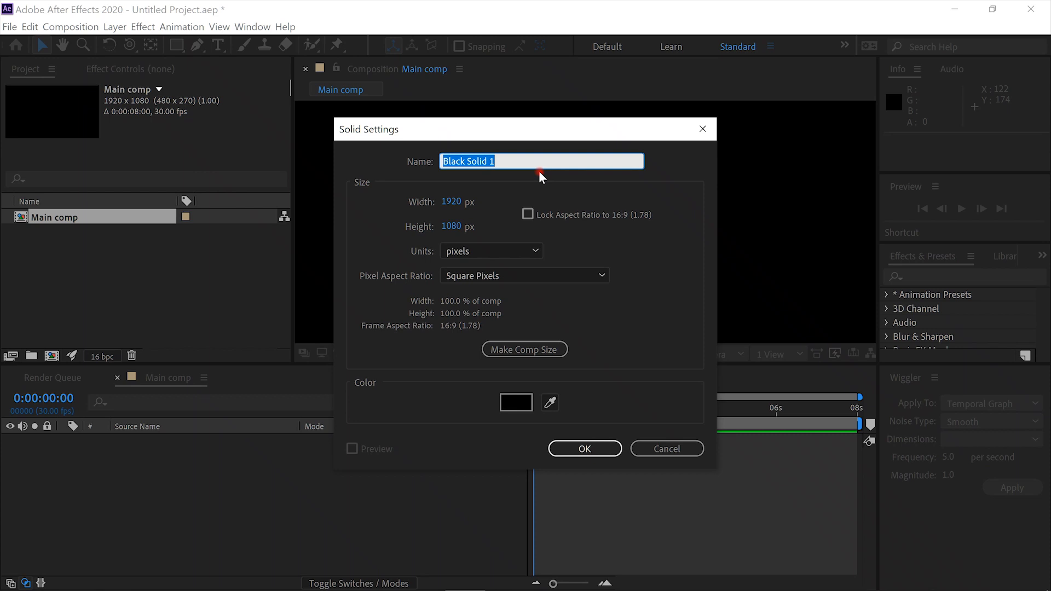
type("Particle")
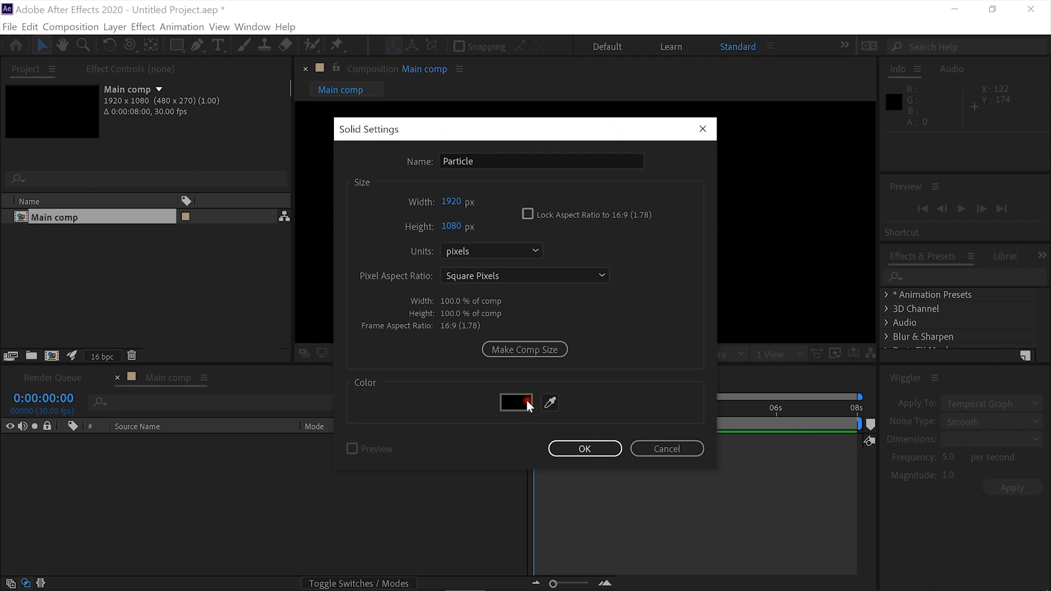
left_click(526, 400)
left_click_drag(211, 317, 54, 199)
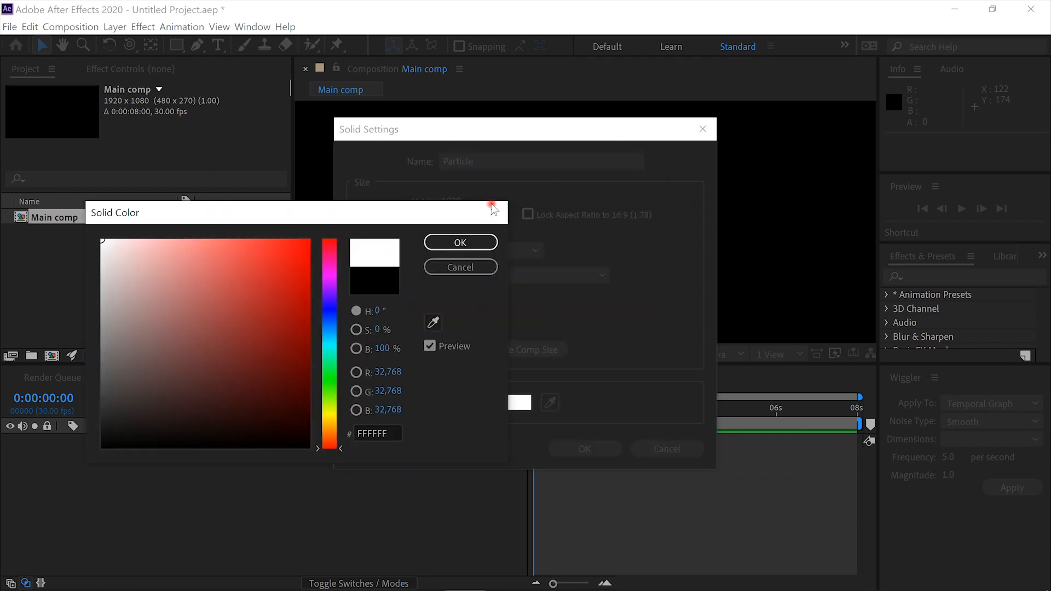
left_click(476, 237)
left_click(598, 451)
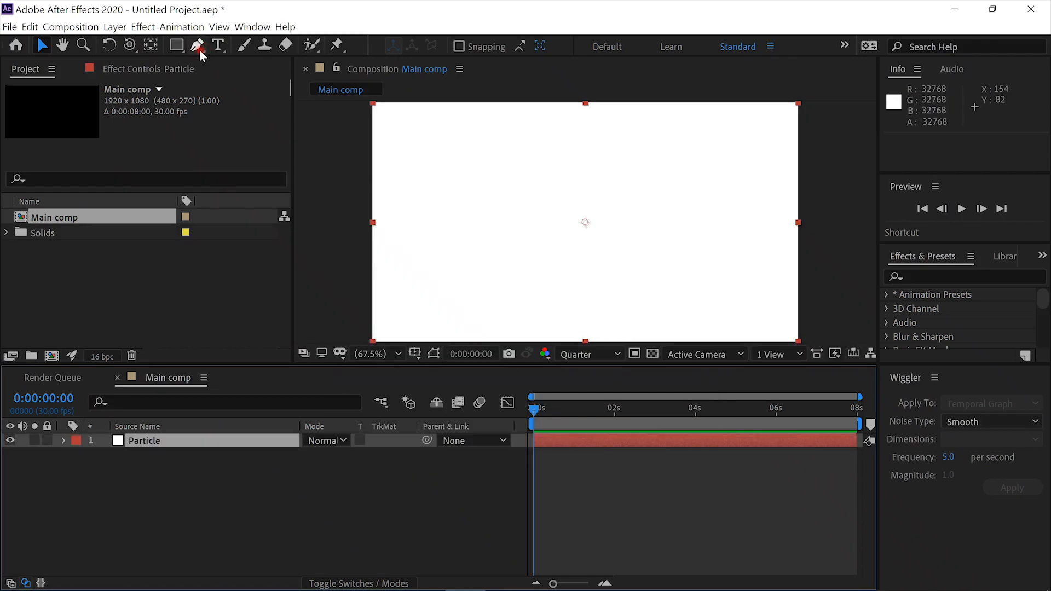
Step: Draw a closed four-point curved mask on the Particle solid with the Pen tool, domed above and slightly indented at the base
left_click(198, 46)
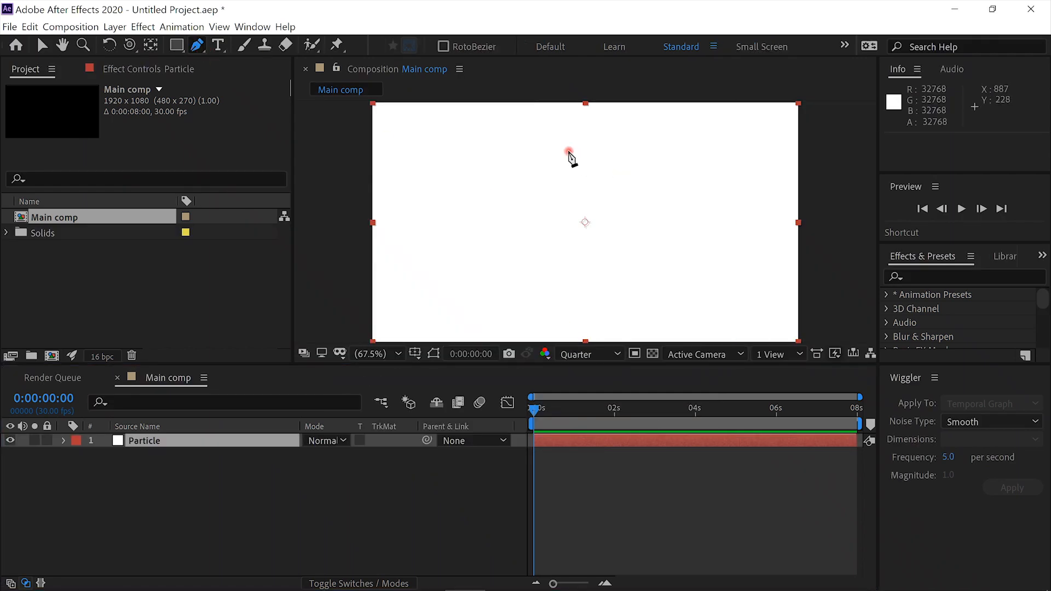
left_click_drag(586, 148, 662, 149)
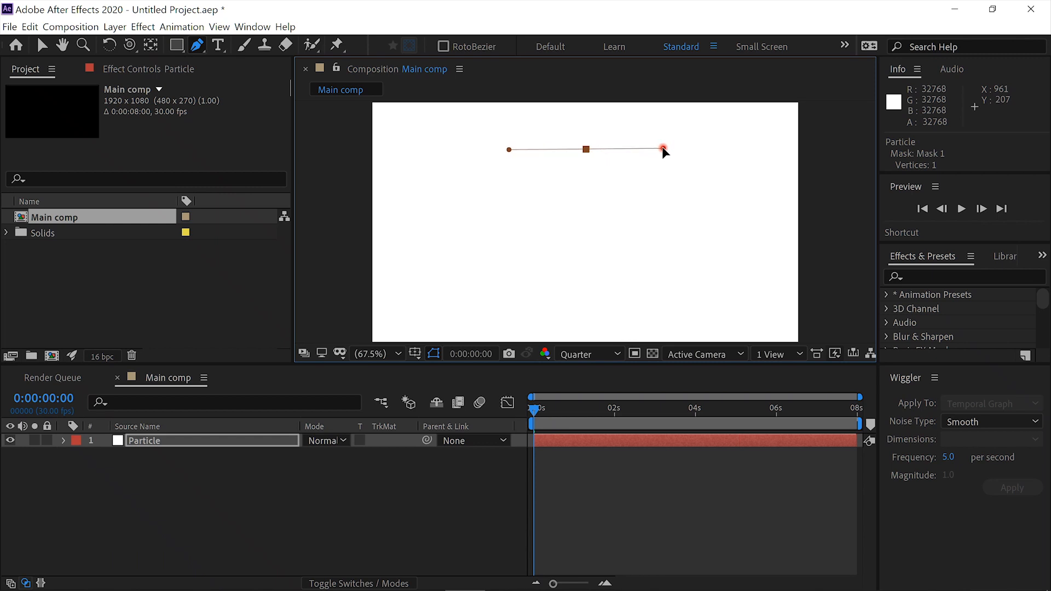
left_click_drag(757, 294, 733, 336)
left_click_drag(565, 305, 508, 304)
left_click_drag(411, 303, 370, 274)
left_click(586, 149)
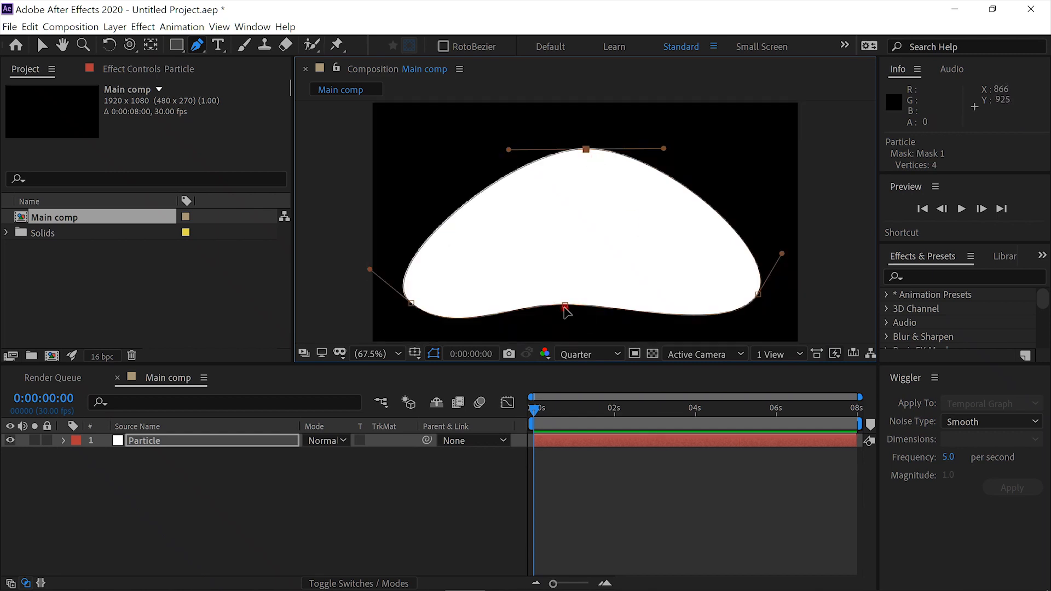
Step: Centre the mask's lower middle vertex beneath the upper one and extend both handles of the upper vertex to round the dome
left_click(43, 45)
left_click(565, 305)
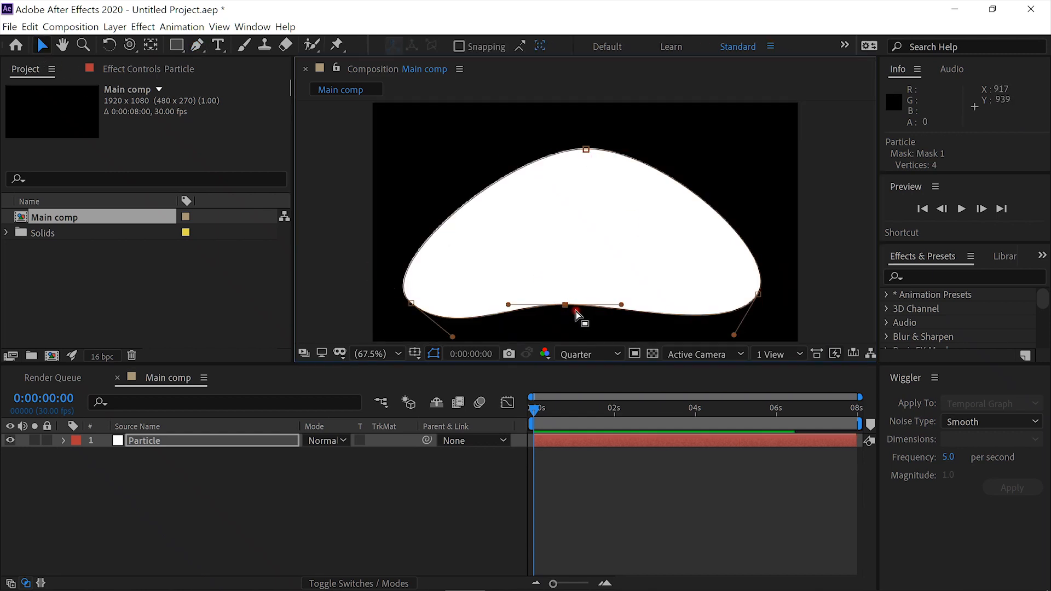
left_click_drag(566, 305, 589, 308)
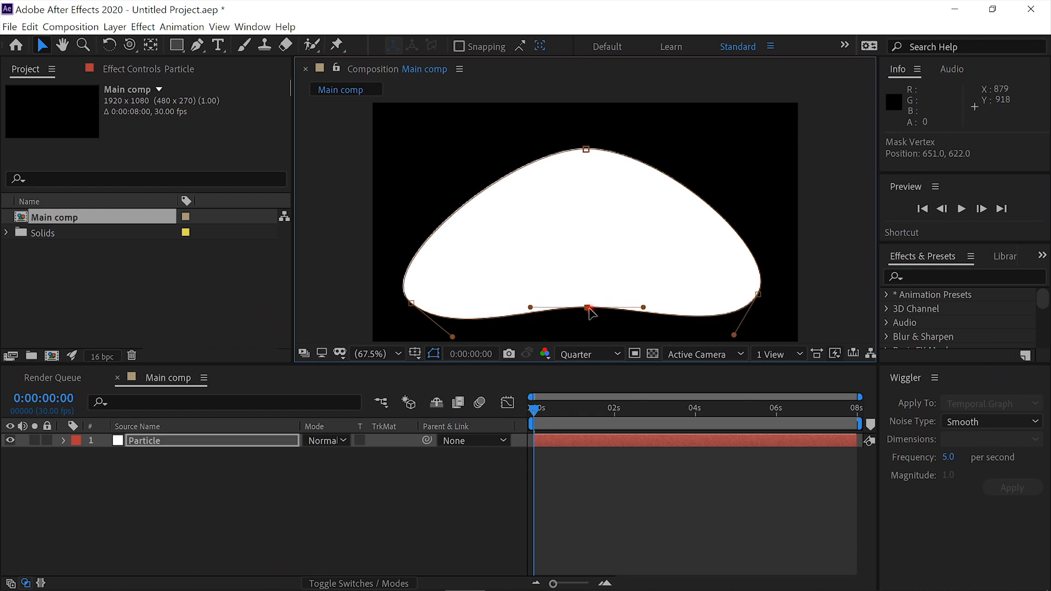
left_click(587, 149)
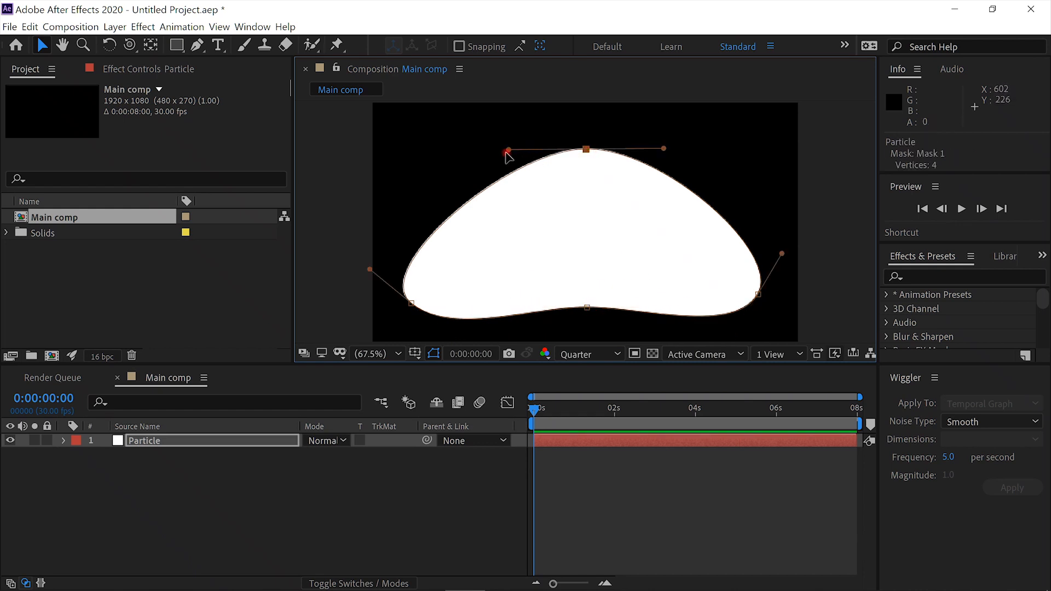
left_click_drag(506, 152, 453, 150)
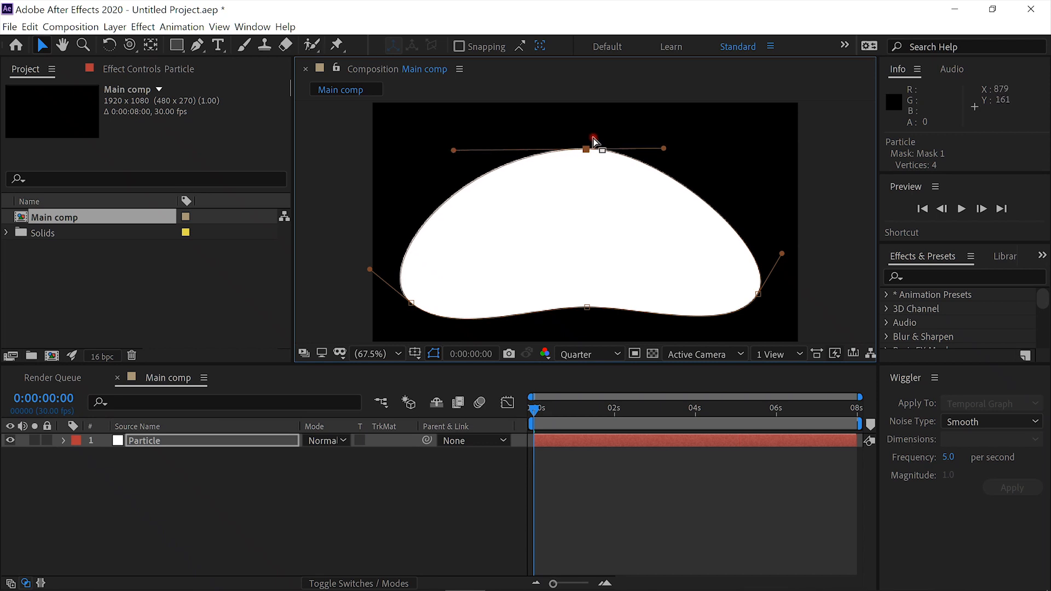
left_click_drag(664, 149, 711, 149)
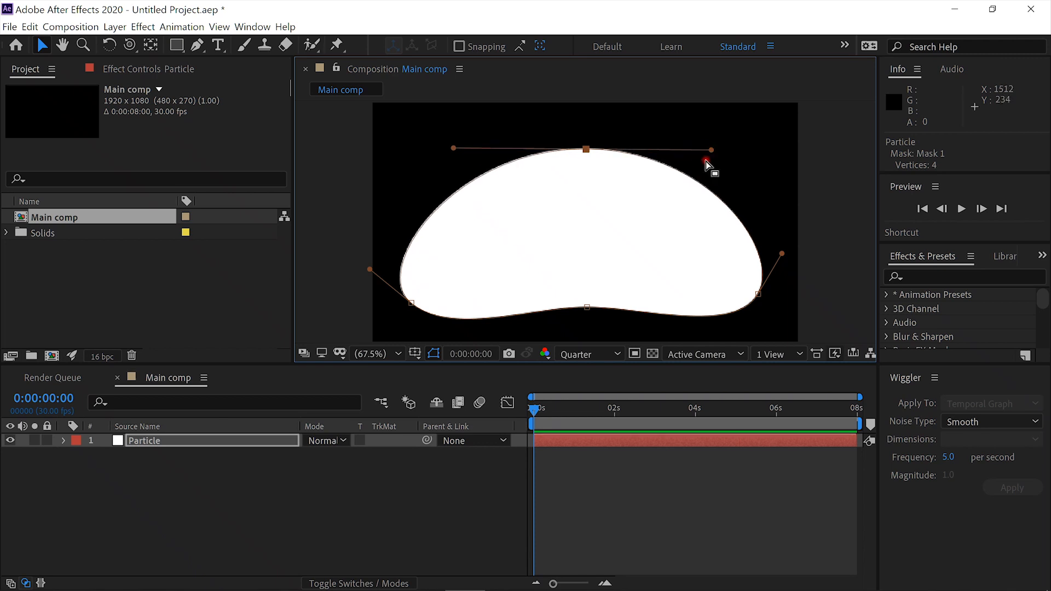
Step: Set the Particle layer's mask feather to 98 pixels
mouse_move(286, 588)
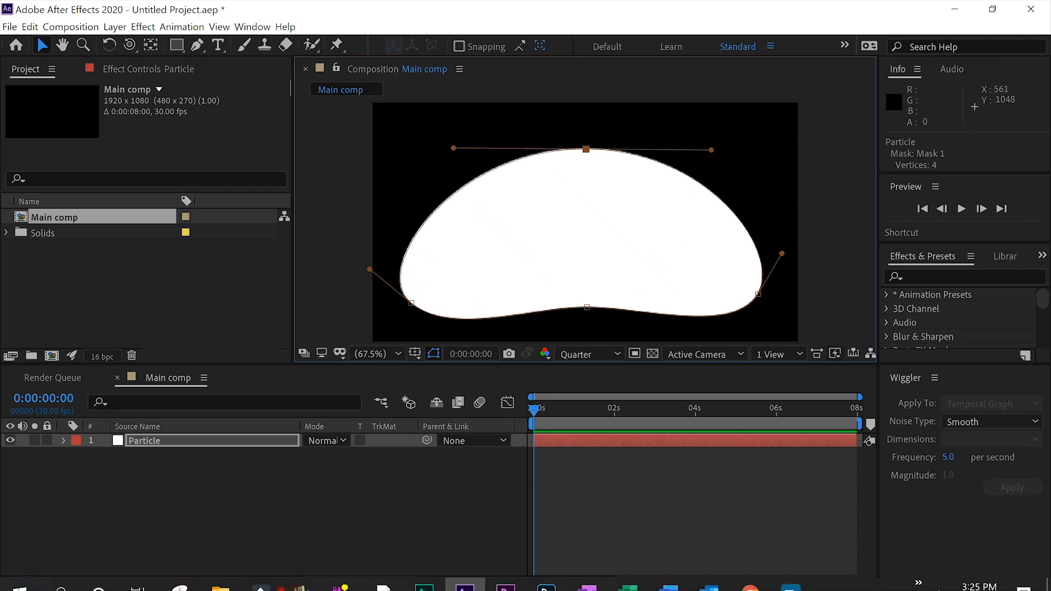
key("f")
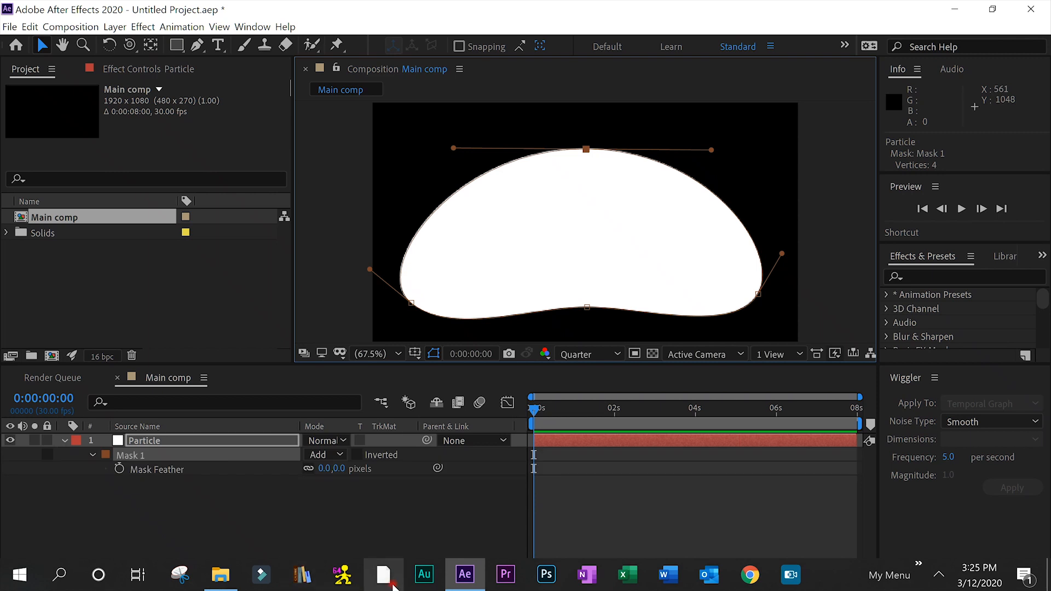
left_click_drag(342, 476, 432, 486)
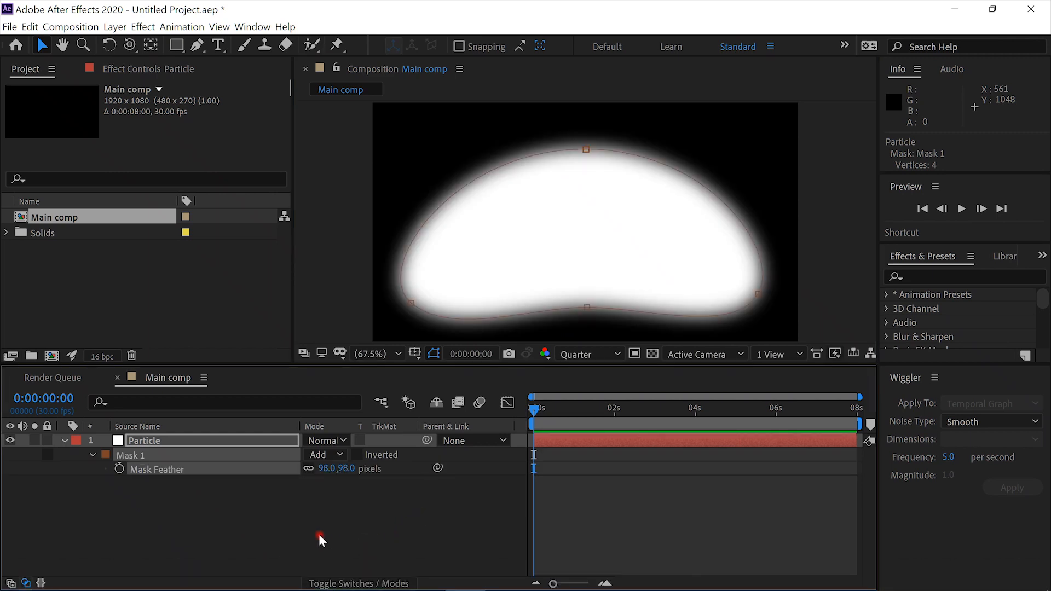
Step: Pre-compose the Particle layer as Particle, moving all attributes into the new composition and opening it
left_click(169, 439)
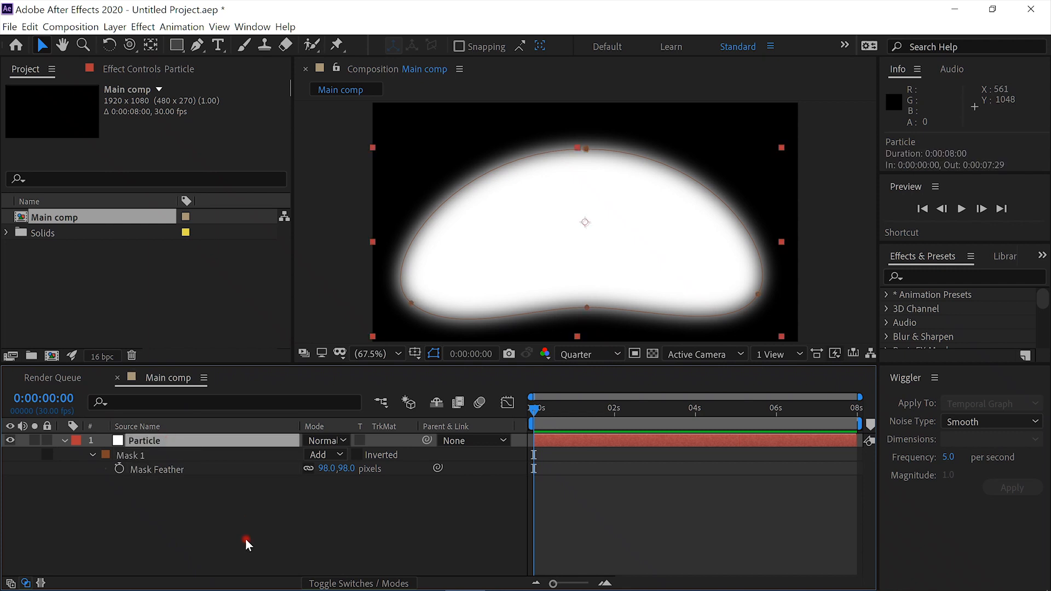
key("ctrl+shift+c")
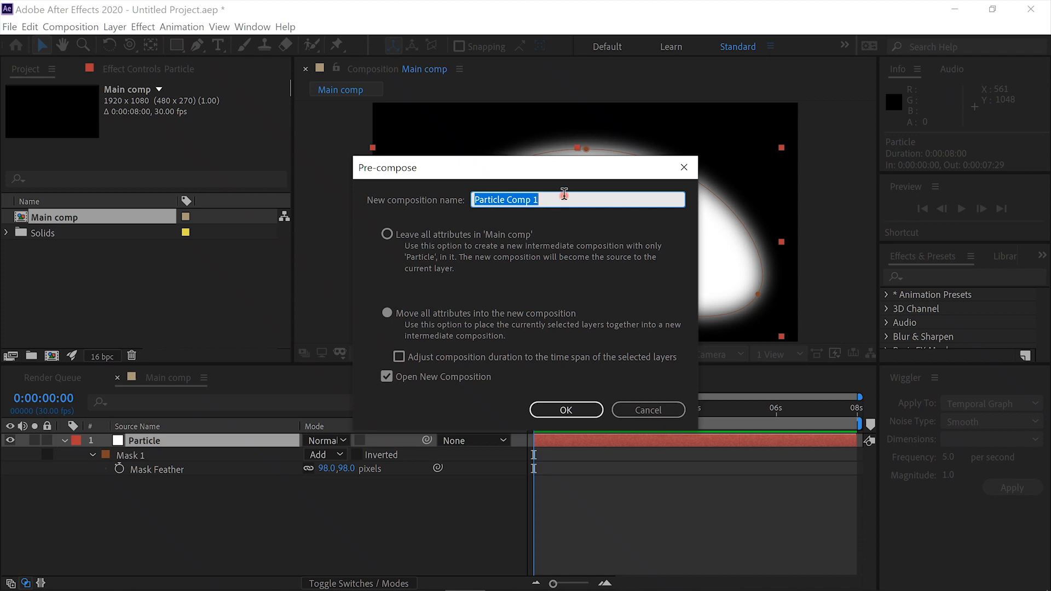
type("Particle")
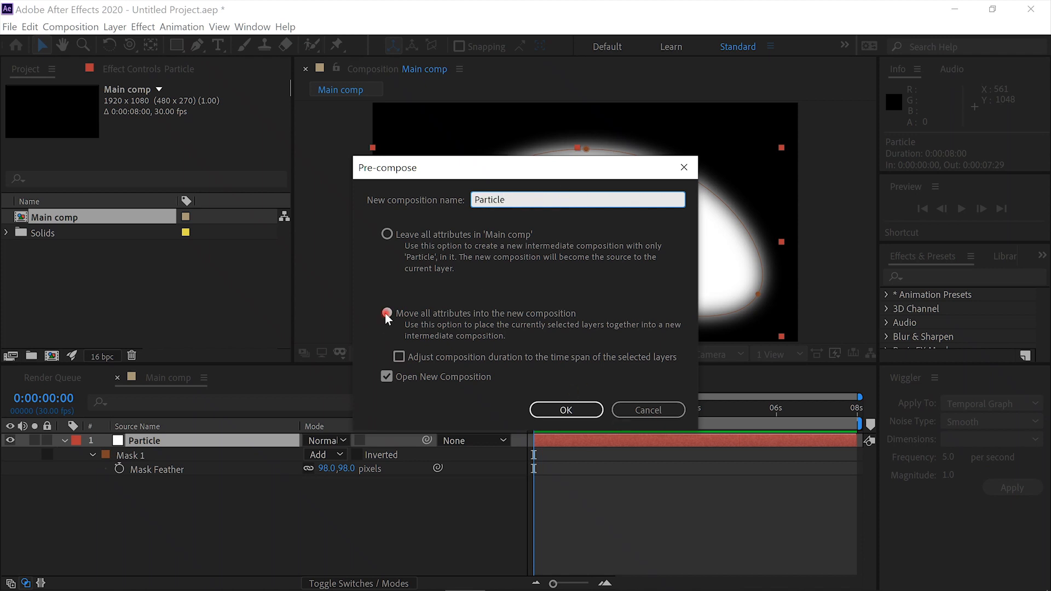
left_click(581, 412)
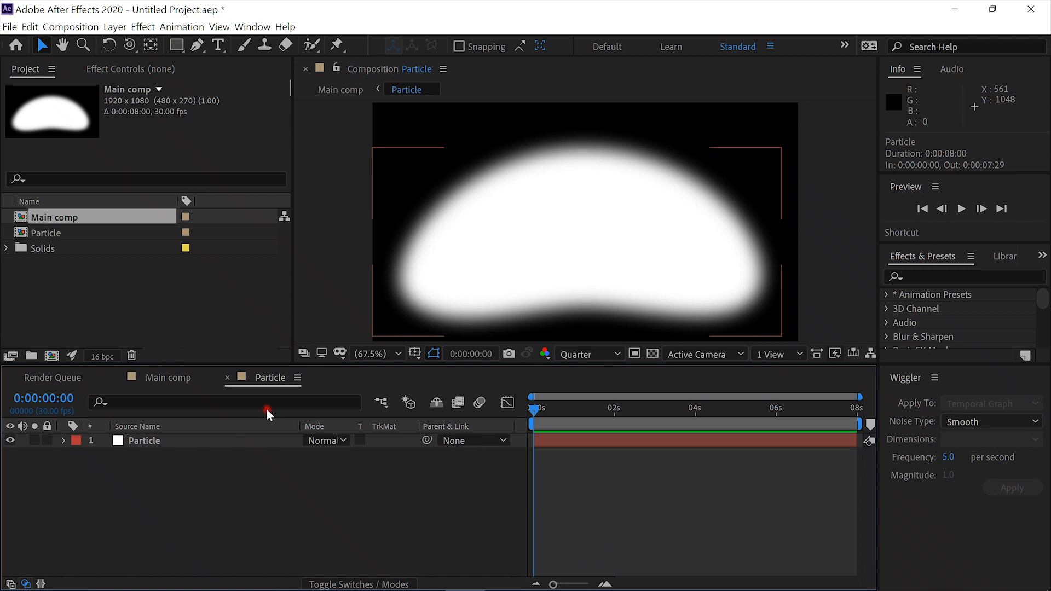
Step: Return to Main comp and add a white full-size solid named Particles above the Particle layer
left_click(169, 379)
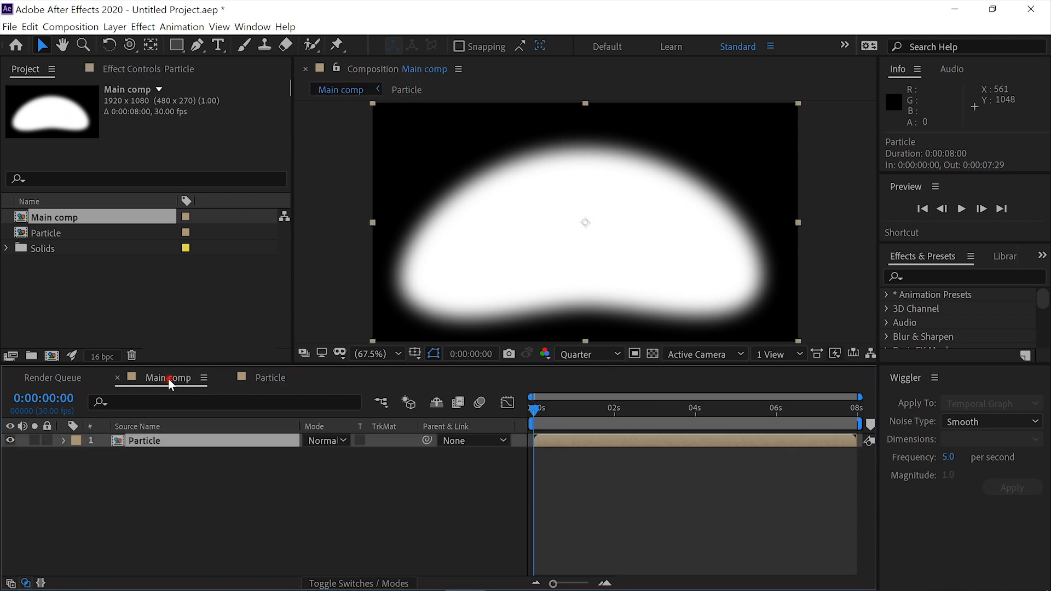
left_click(198, 440)
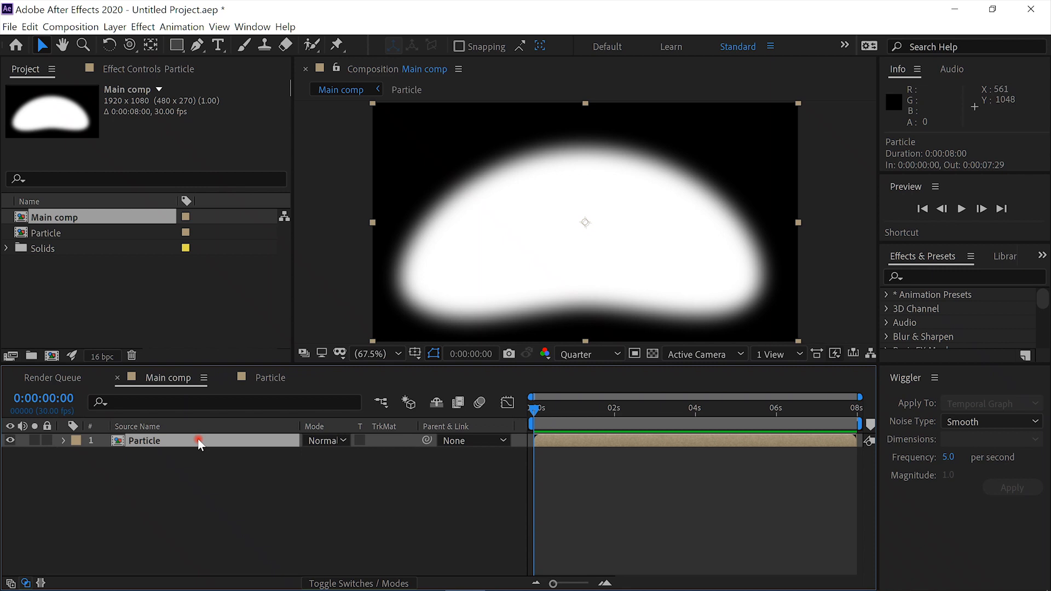
key("ctrl+y")
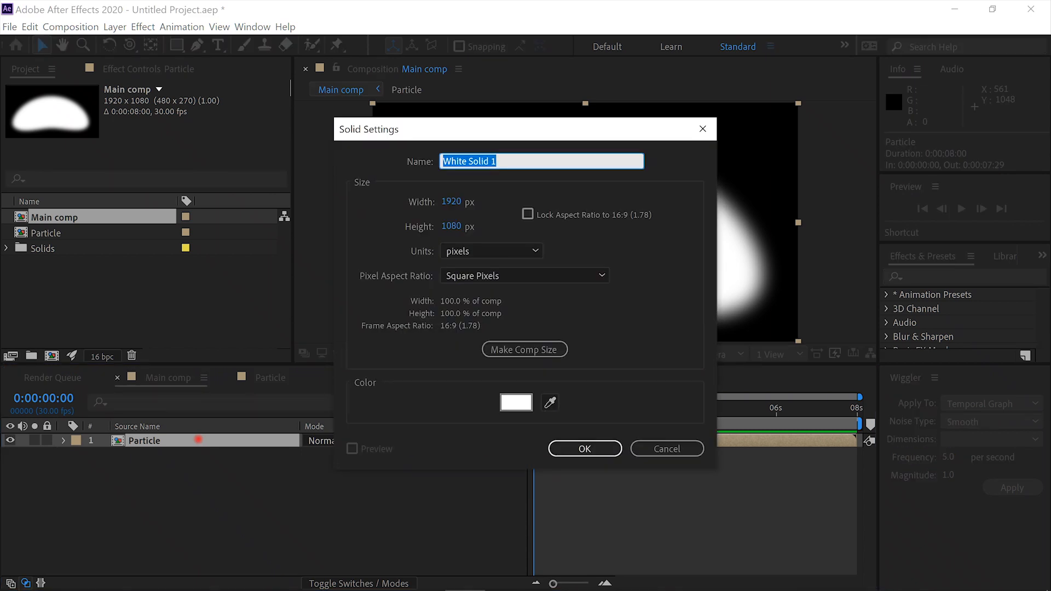
type("Particles")
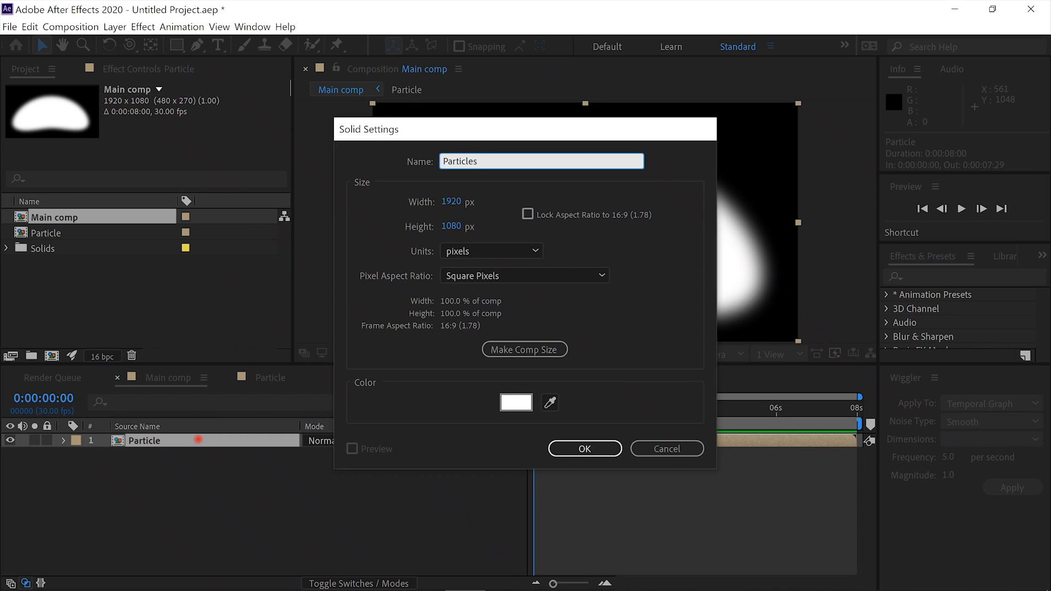
key("Return")
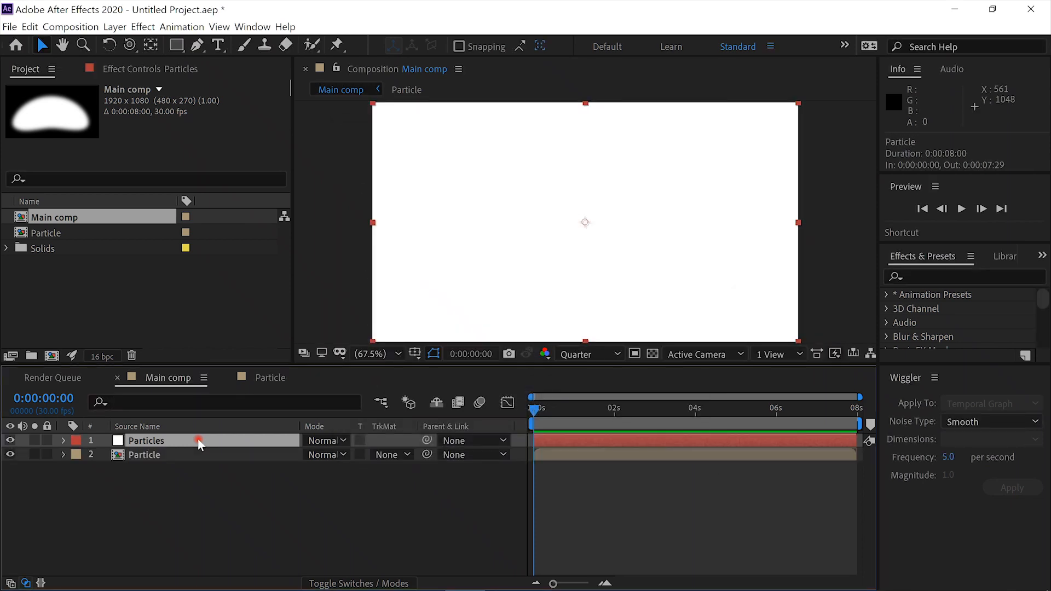
Step: Apply the CC Particle World effect to the Particles layer
key("ctrl+space")
type("part")
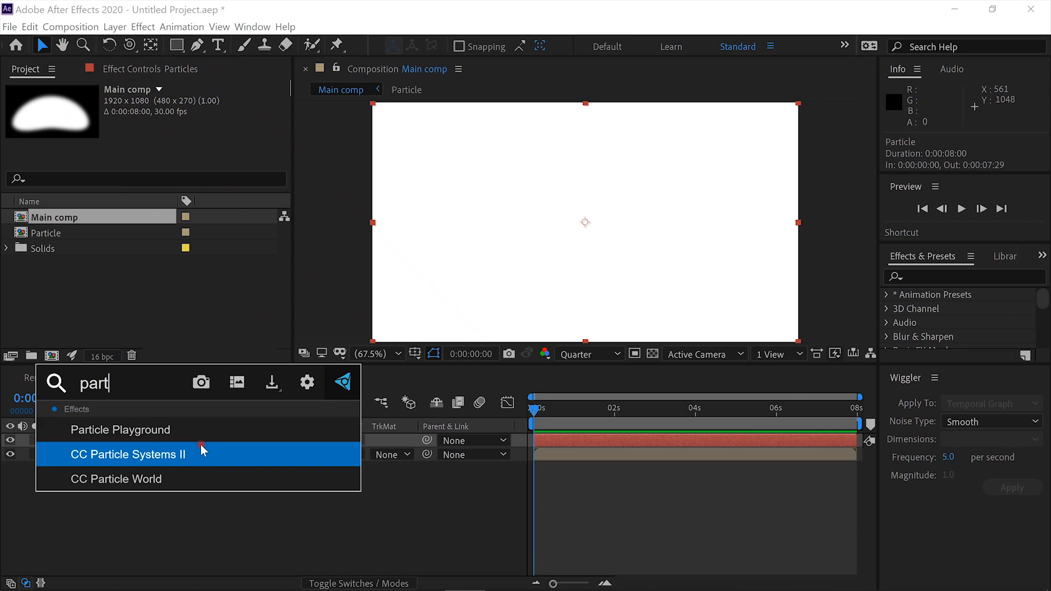
left_click(189, 477)
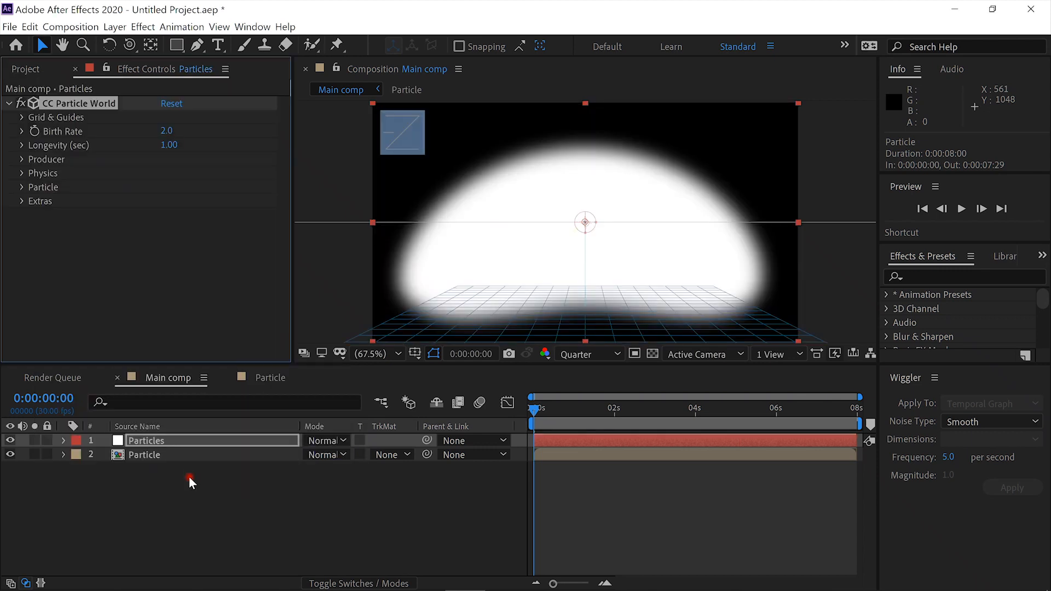
Step: Hide the Particle layer and move the current time to 0:00:01:28
left_click(10, 454)
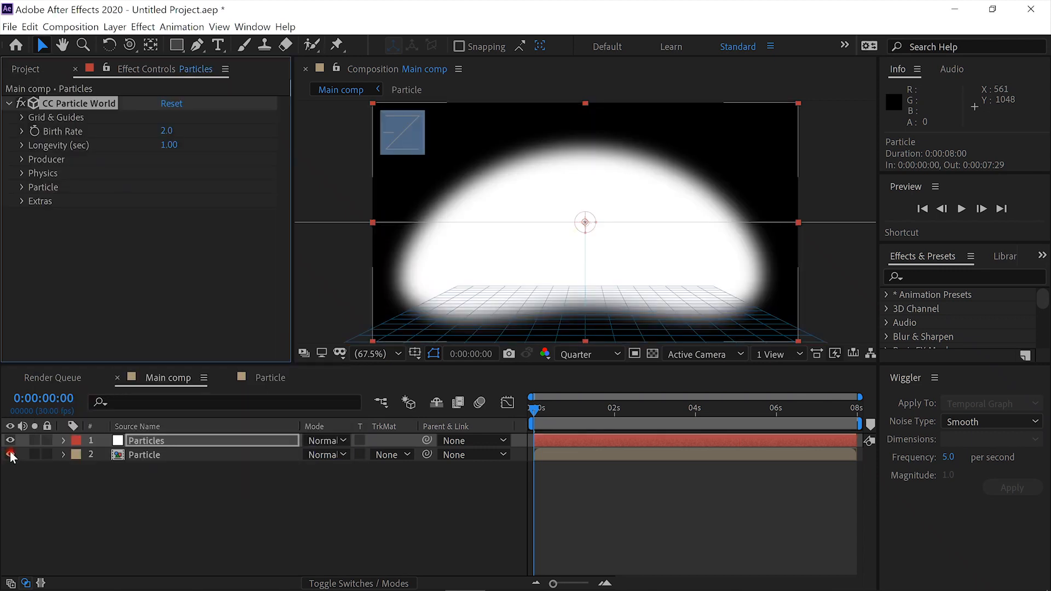
left_click(10, 455)
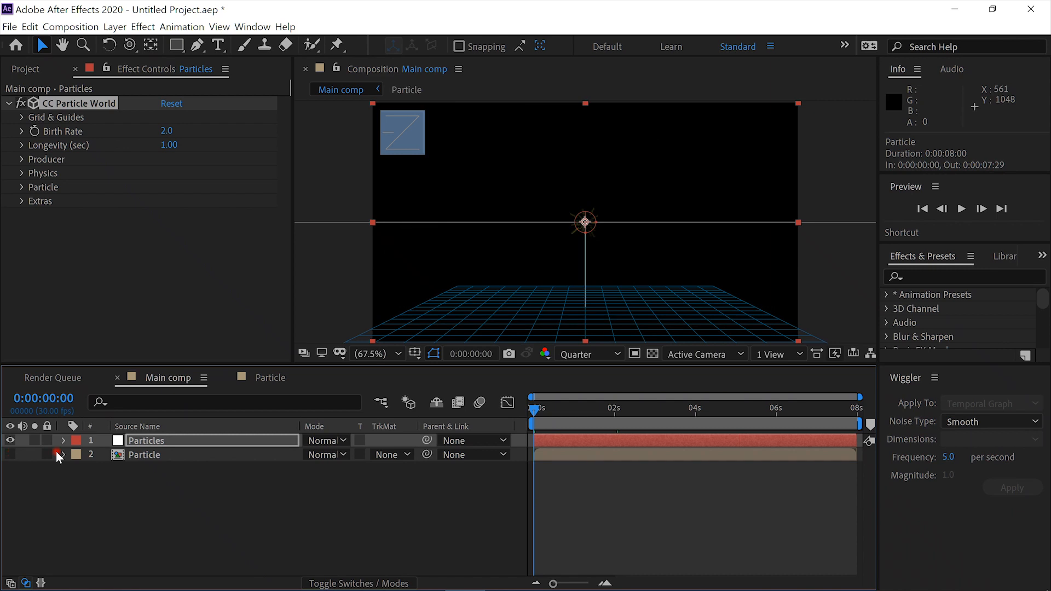
left_click(611, 409)
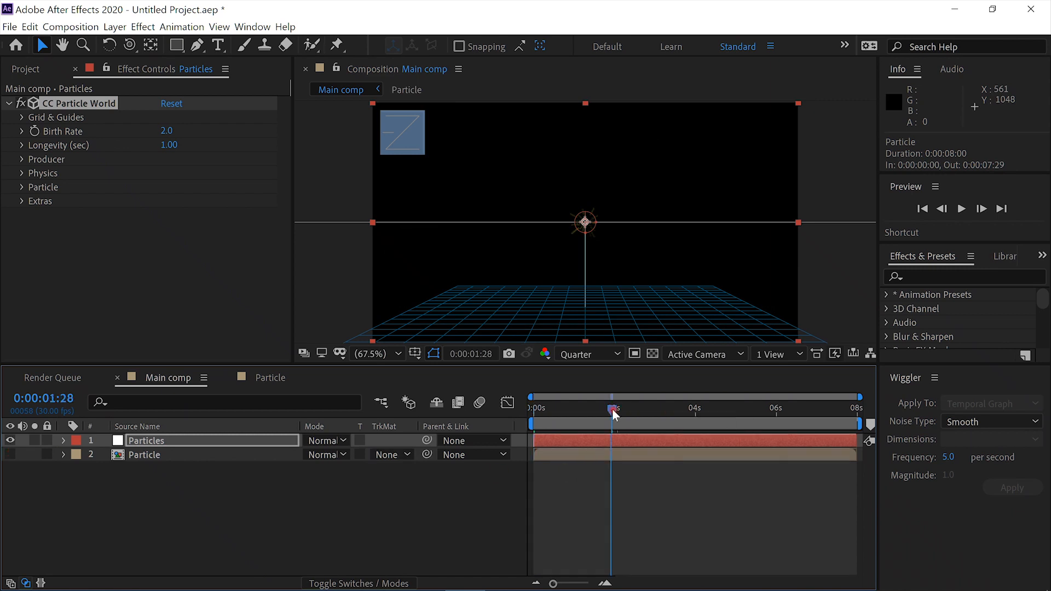
Step: Move the current time to 0:00:02:00 and set the CC Particle World producer's Position Y to 0.26
left_click_drag(612, 408, 615, 407)
left_click(137, 134)
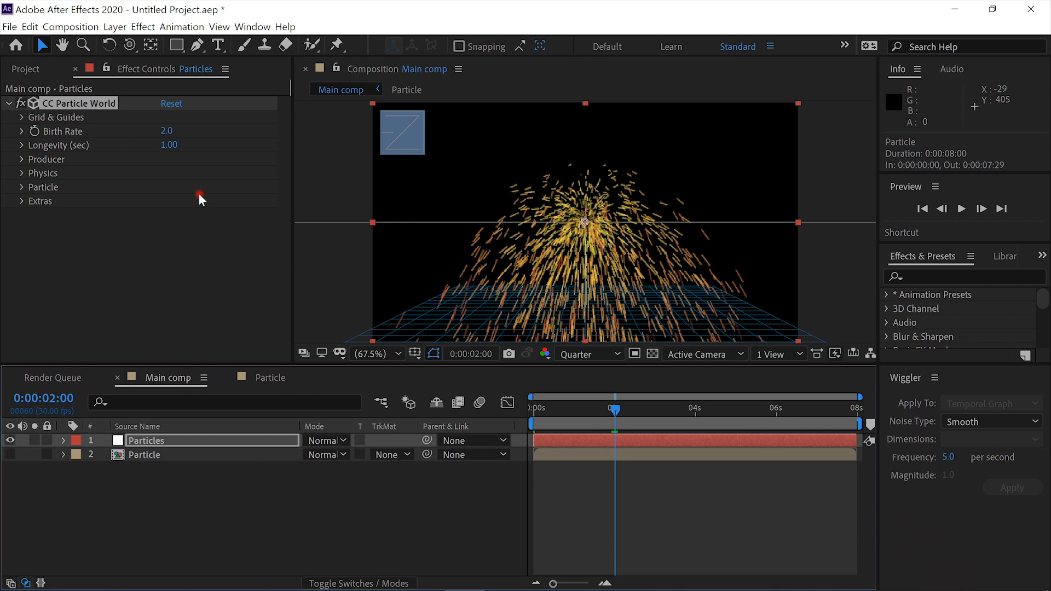
left_click(23, 159)
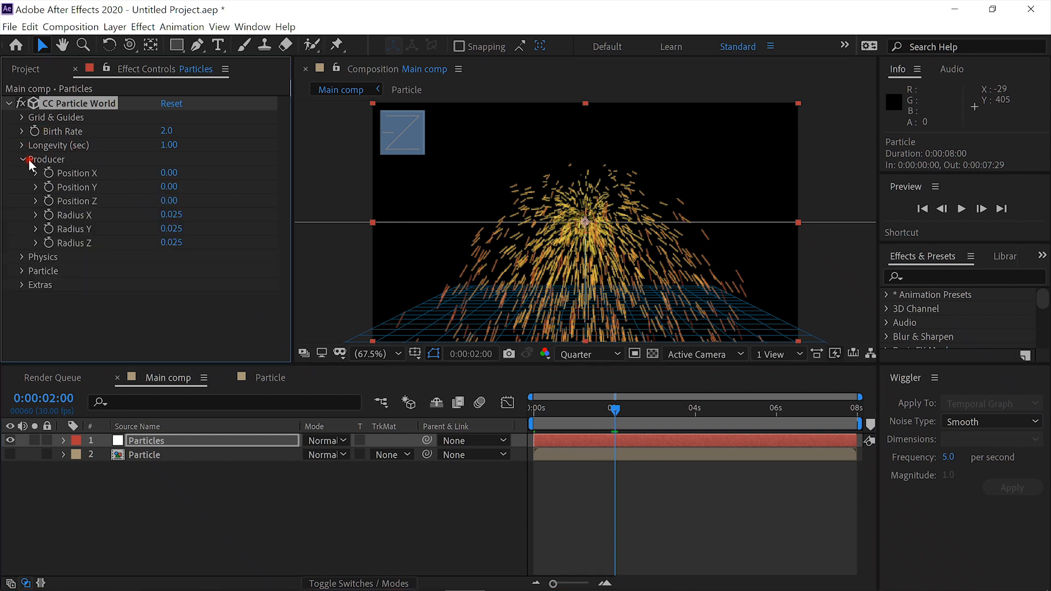
left_click(171, 187)
left_click_drag(180, 186, 204, 196)
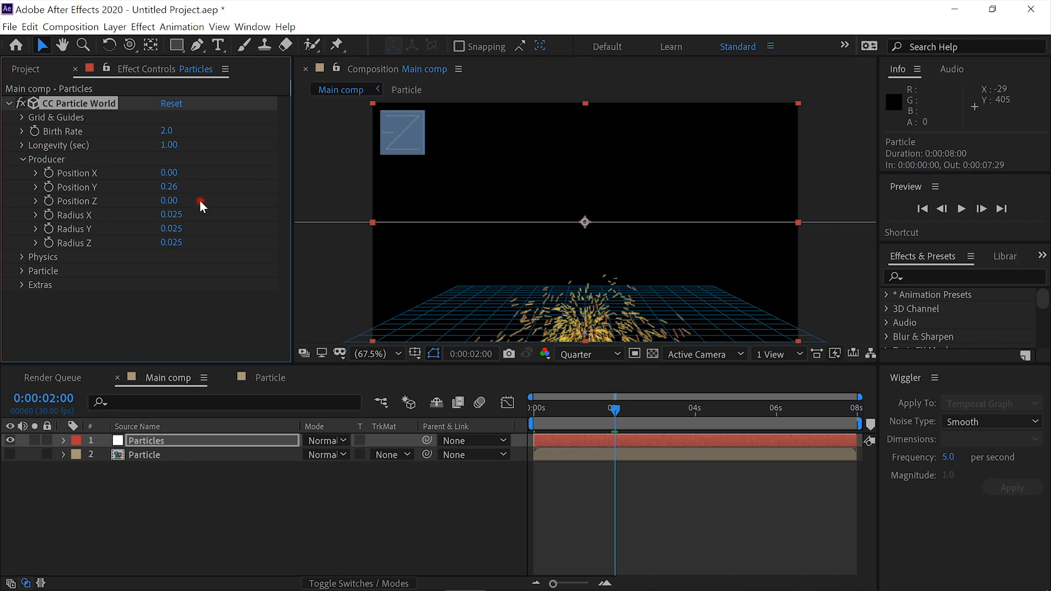
left_click(21, 160)
Step: Set the physics animation of CC Particle World to Fire
left_click(21, 173)
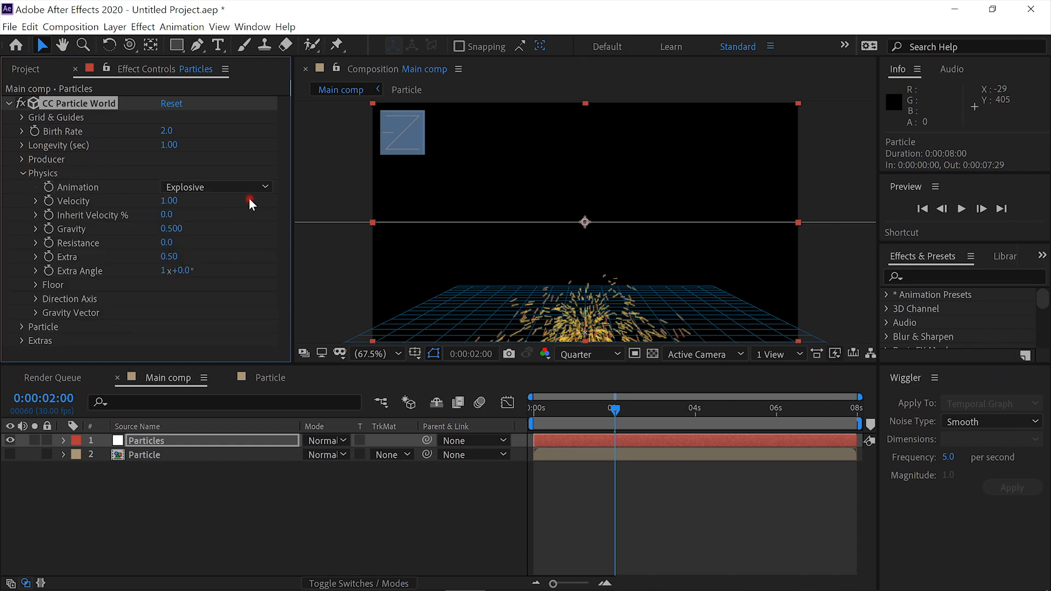
left_click(261, 185)
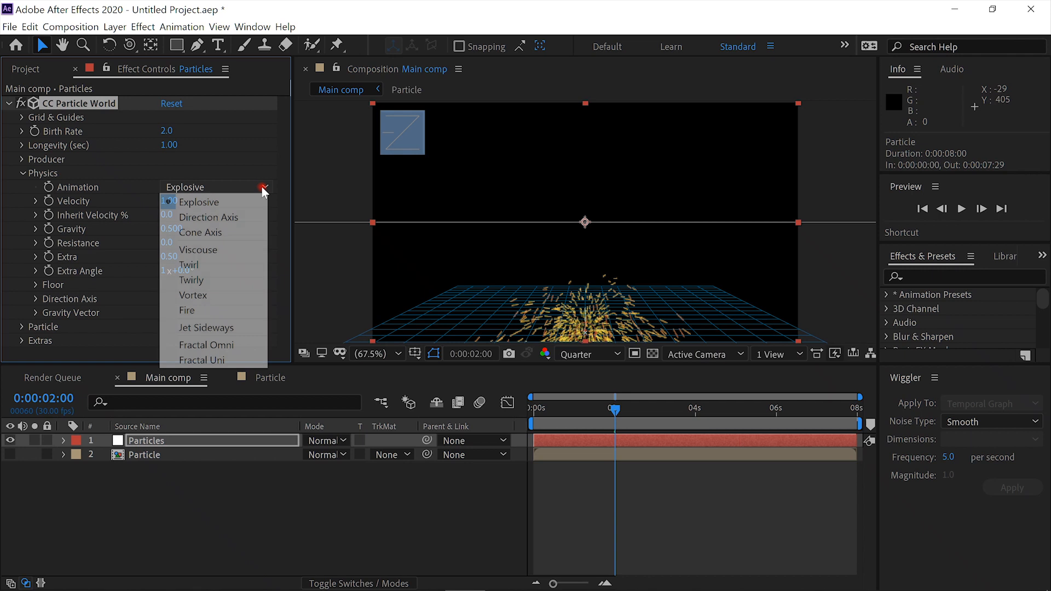
left_click(242, 313)
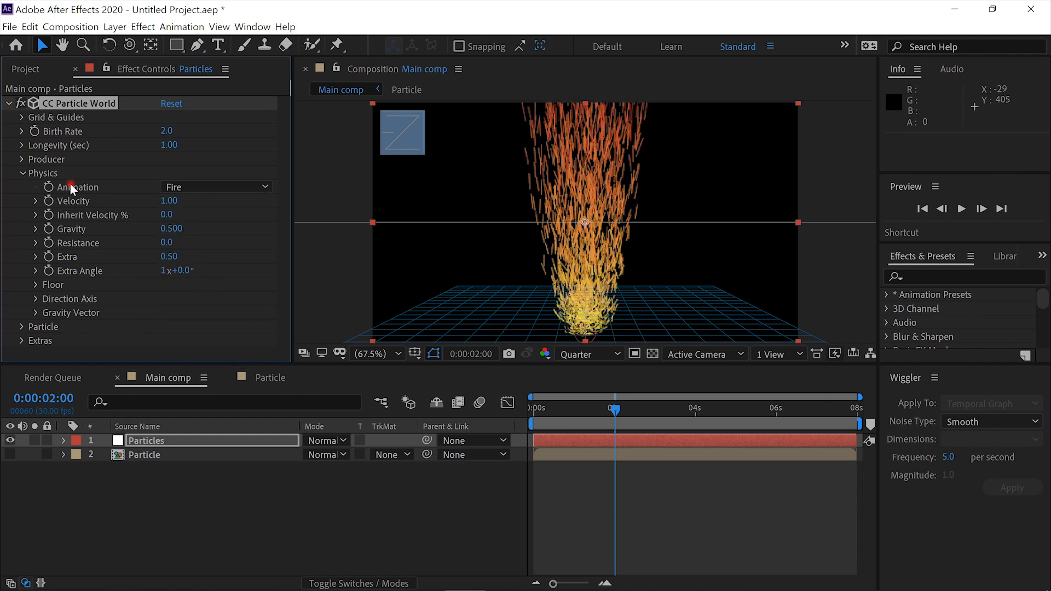
left_click(22, 173)
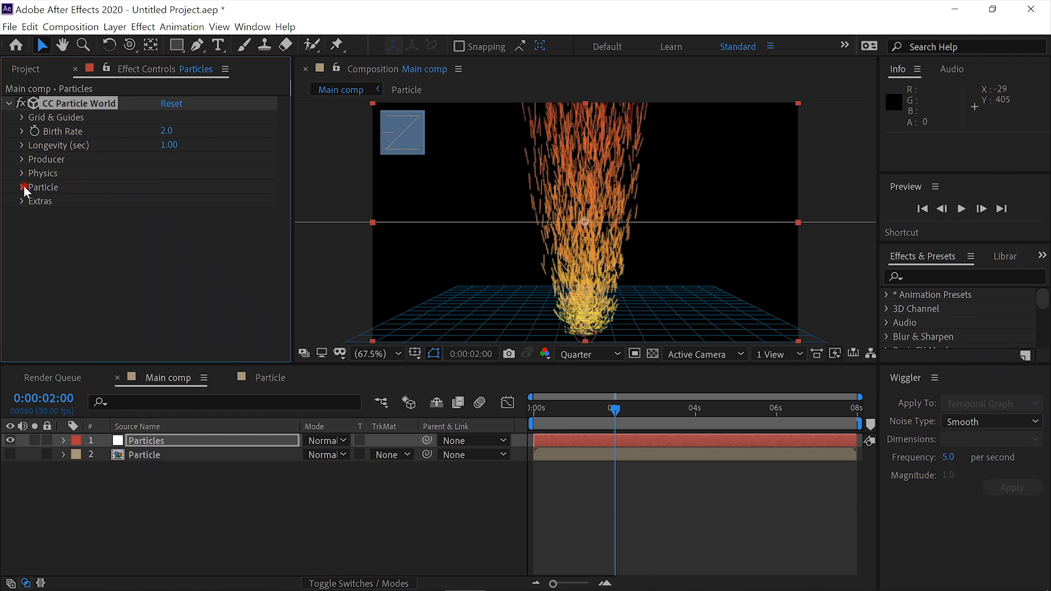
Step: Set the particle type to Textured Faded Disc and use the Particle layer as its texture layer
left_click(22, 187)
scroll(147, 200, "down", 2)
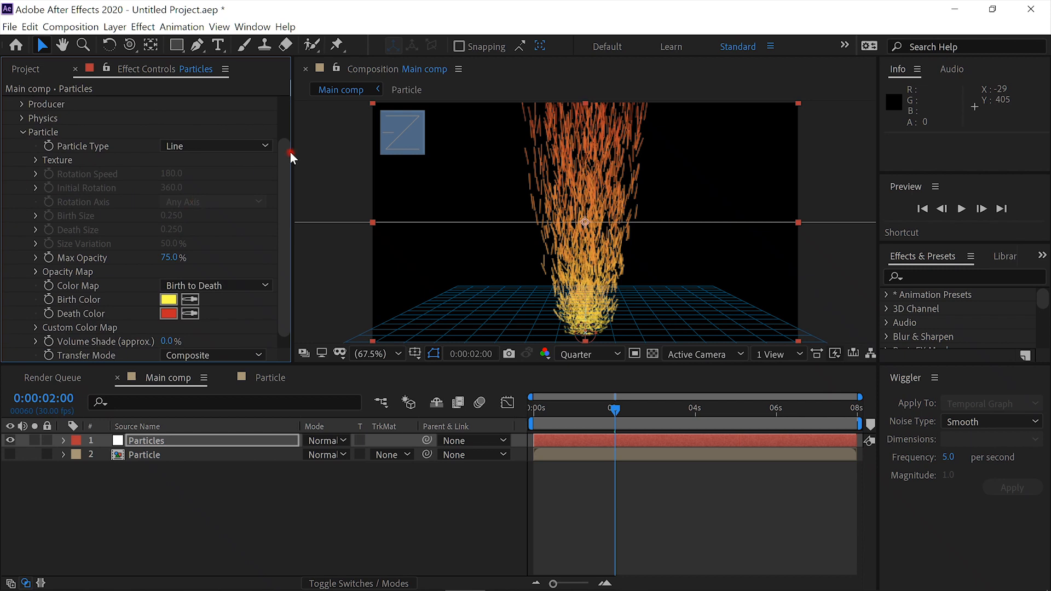
left_click(266, 144)
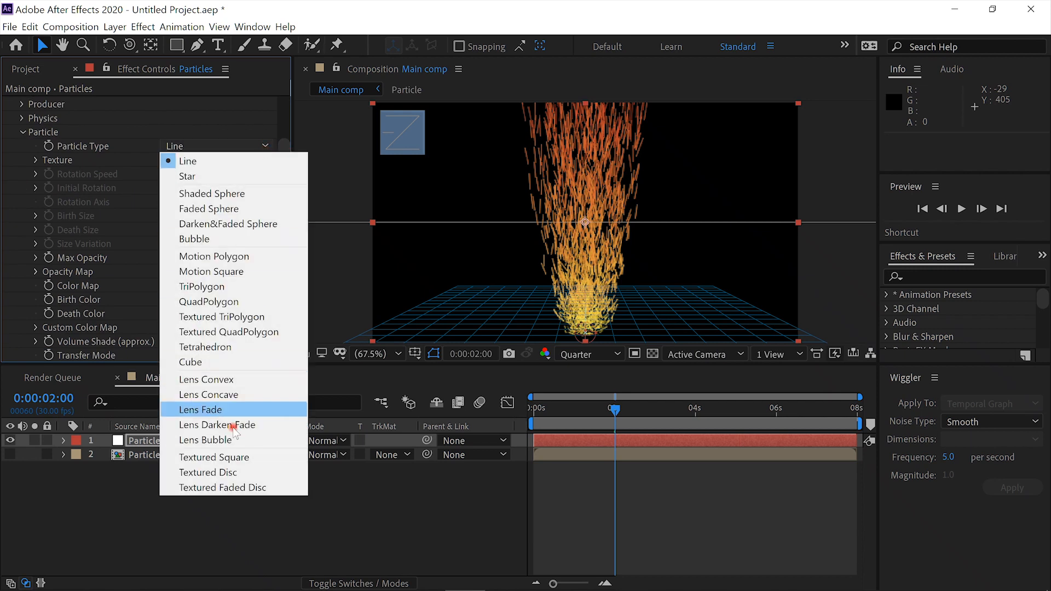
left_click(245, 487)
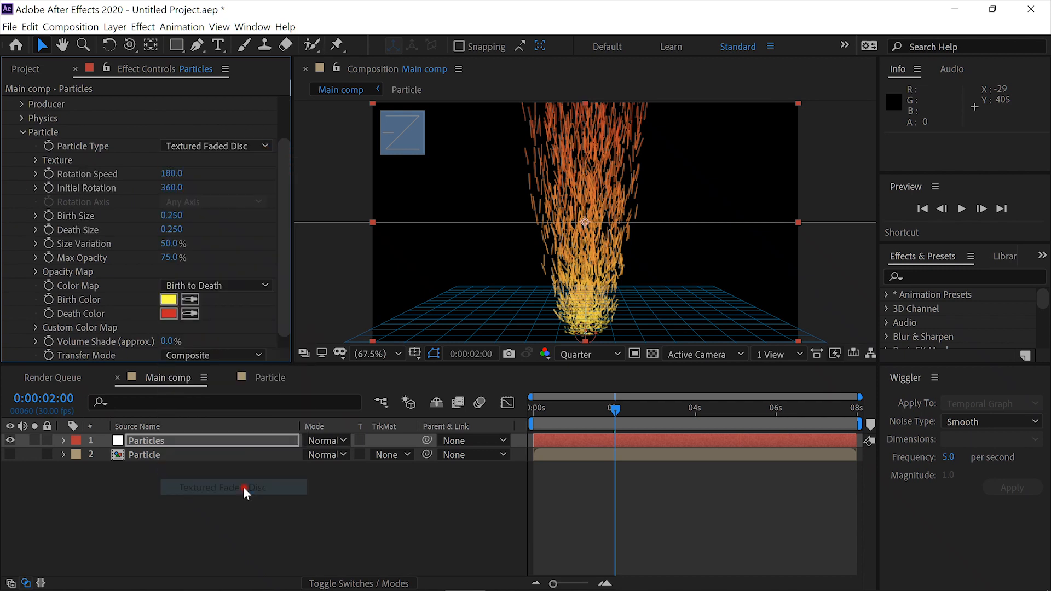
left_click(35, 158)
left_click(206, 174)
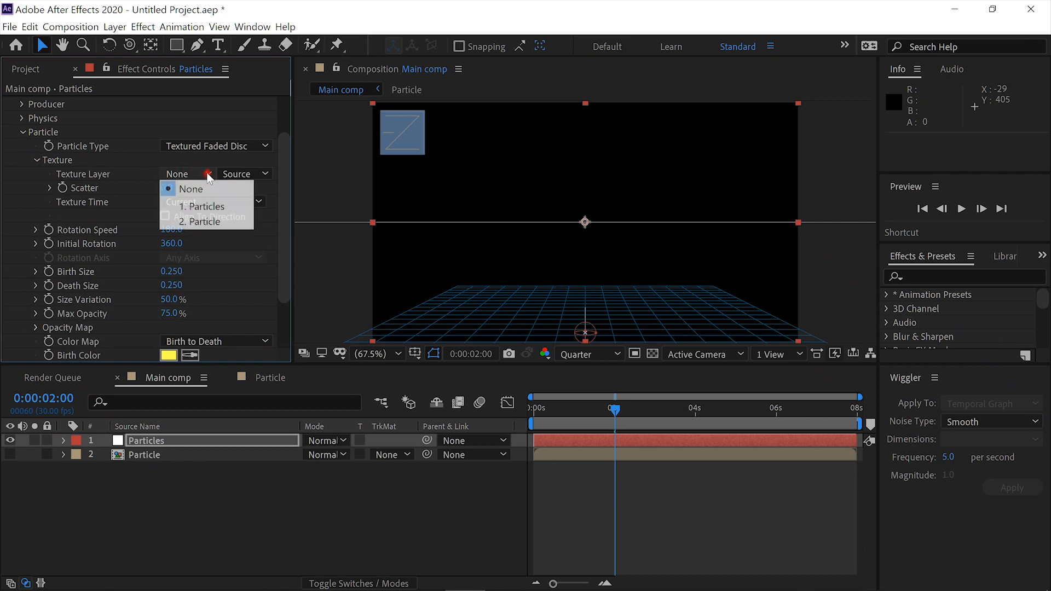
left_click(199, 222)
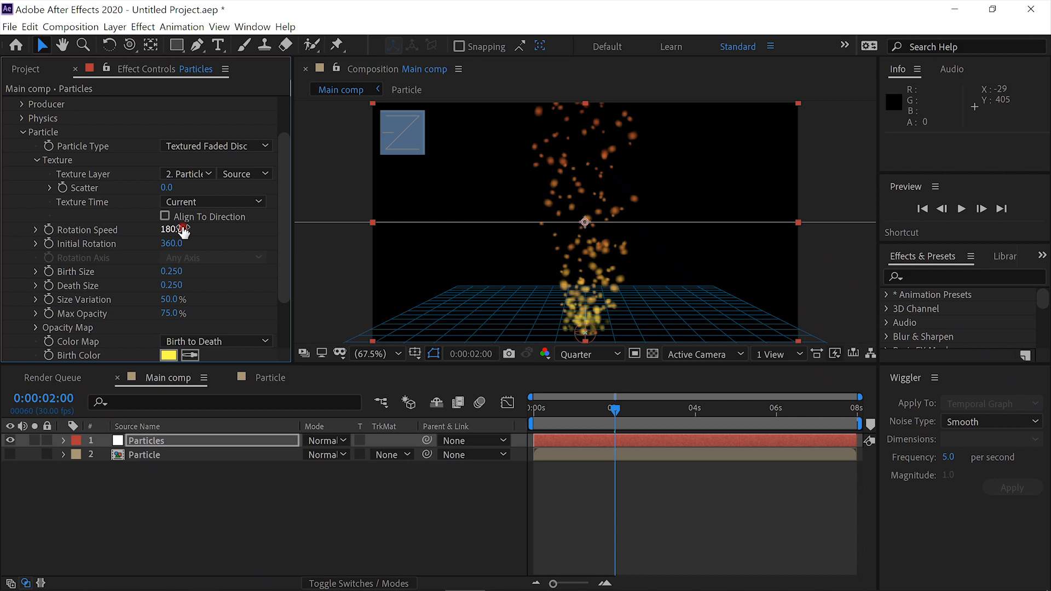
Step: Set the particle rotation speed to 243, the birth size to 1.160 and the death size to 3.290
left_click_drag(174, 231, 220, 232)
left_click_drag(174, 270, 255, 285)
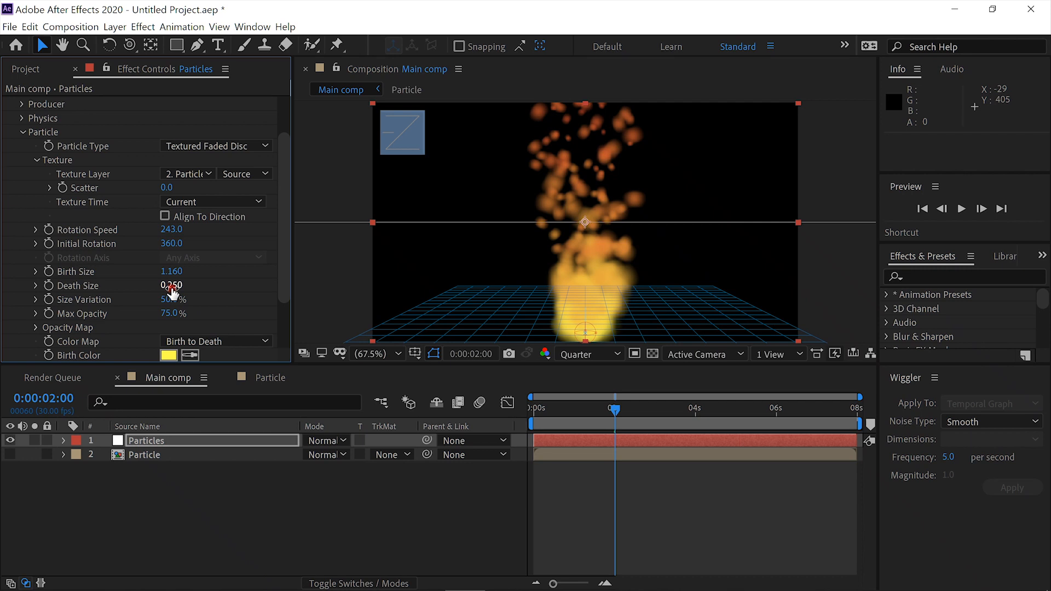
left_click_drag(171, 293, 434, 299)
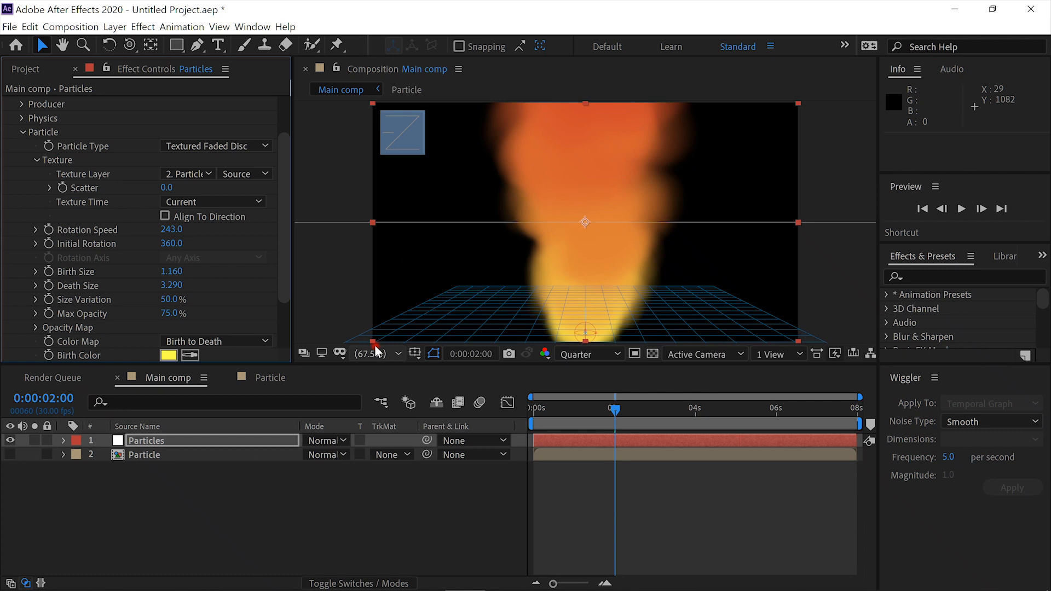
left_click(22, 132)
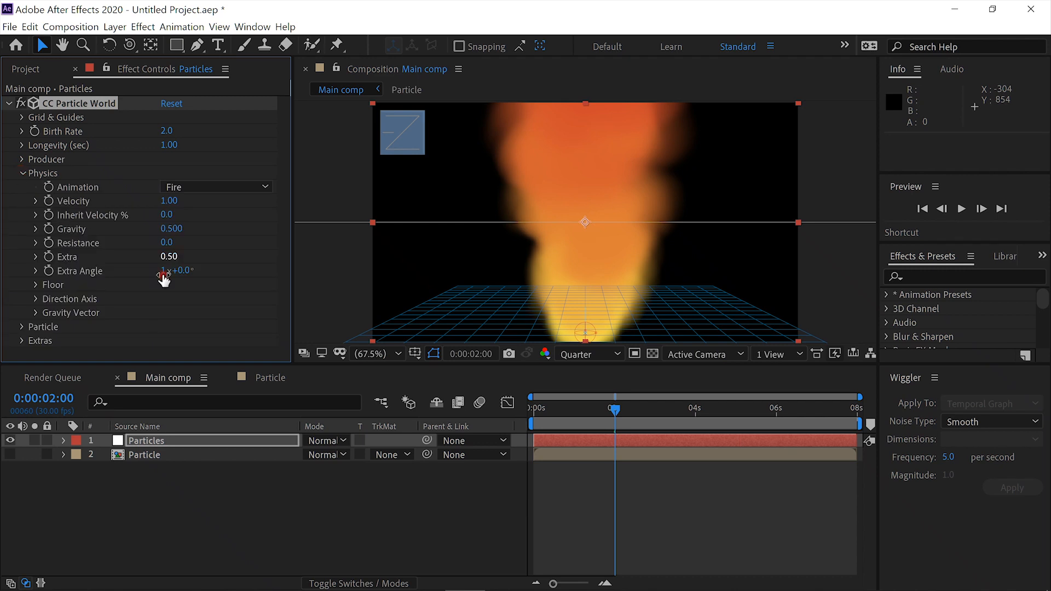
Step: Set Gravity X in the physics gravity vector to 0.180
left_click(34, 313)
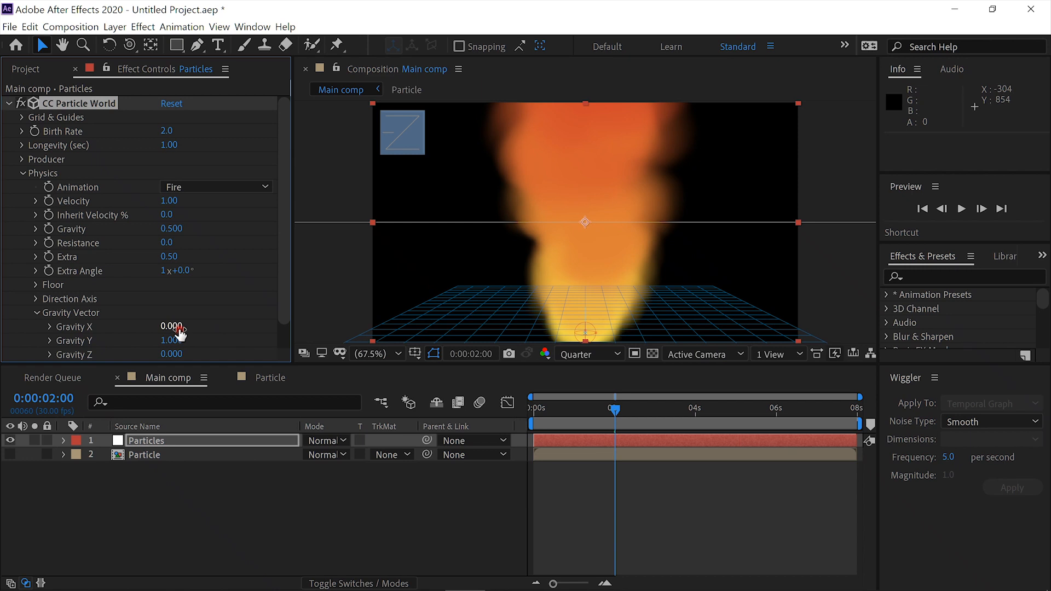
left_click_drag(179, 329, 198, 330)
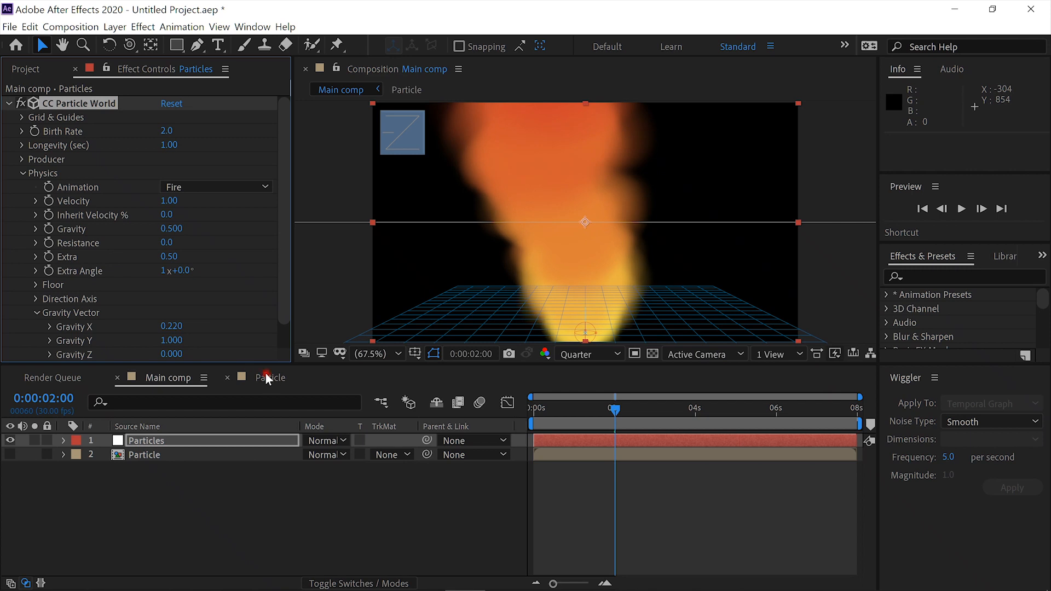
left_click_drag(184, 329, 182, 328)
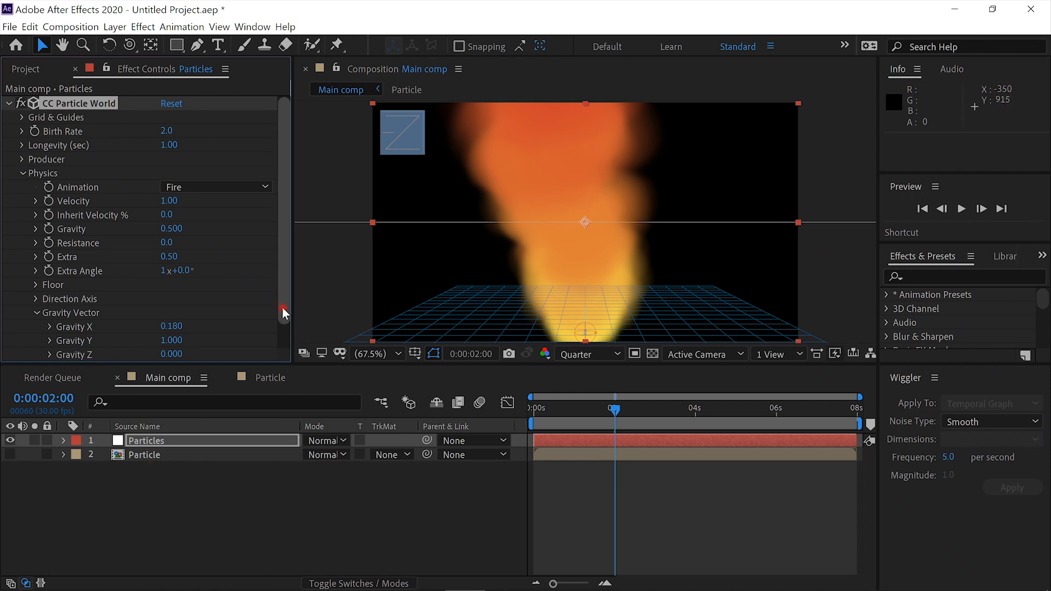
left_click_drag(283, 314, 293, 342)
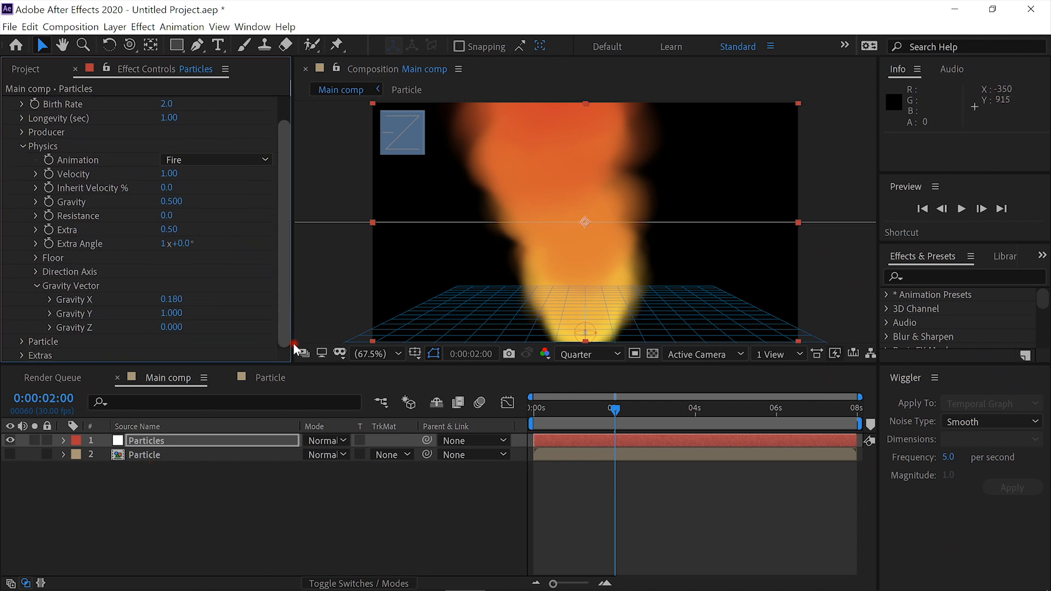
Step: Pre-compose the Particles and Particle layers together as Particles, moving all attributes and opening the new composition
left_click(169, 442)
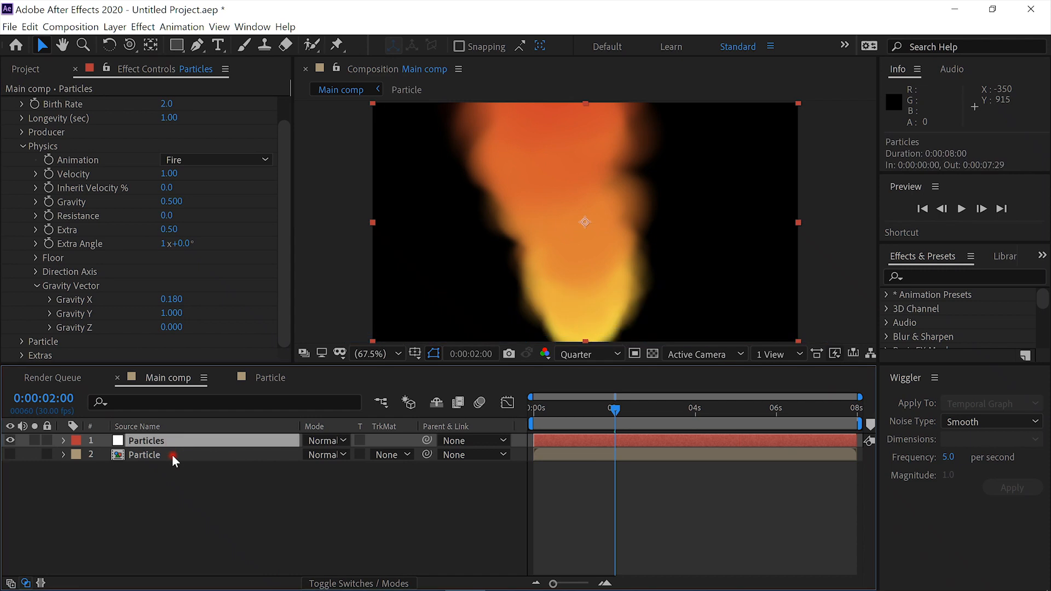
left_click(172, 454, "shift")
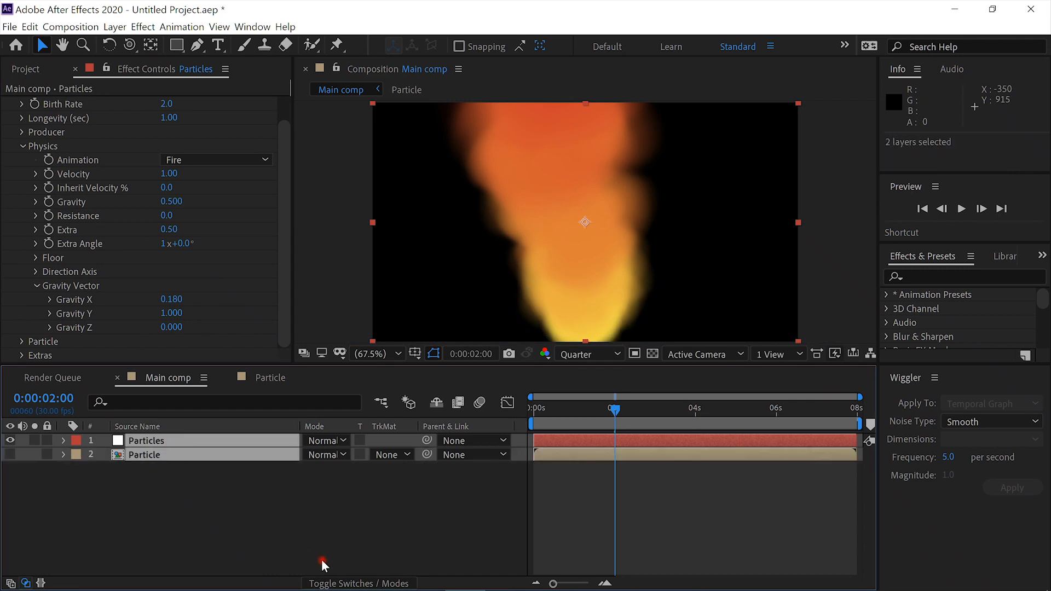
key("ctrl+shift+c")
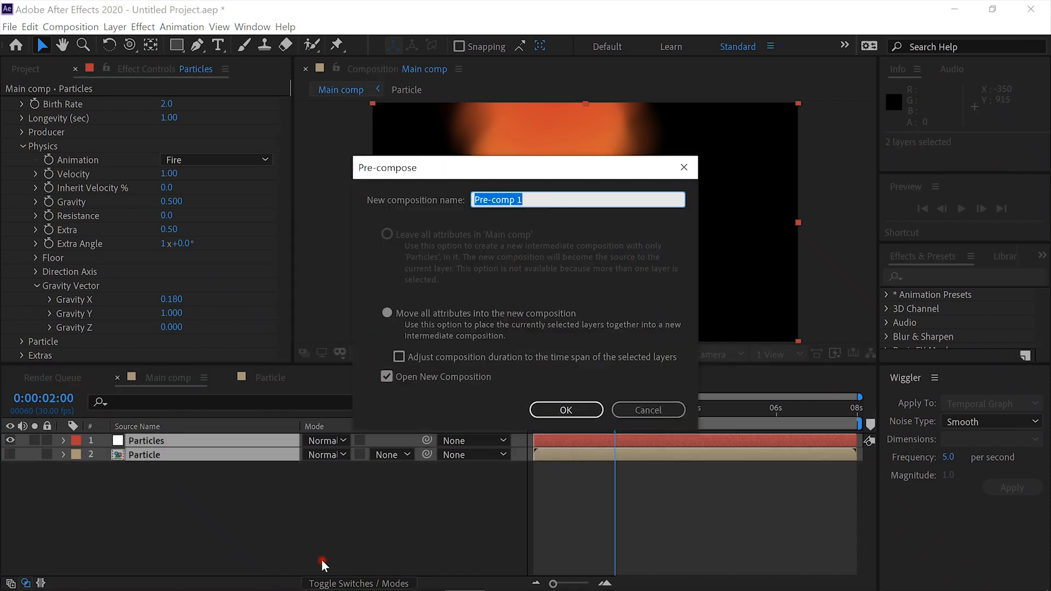
type("P")
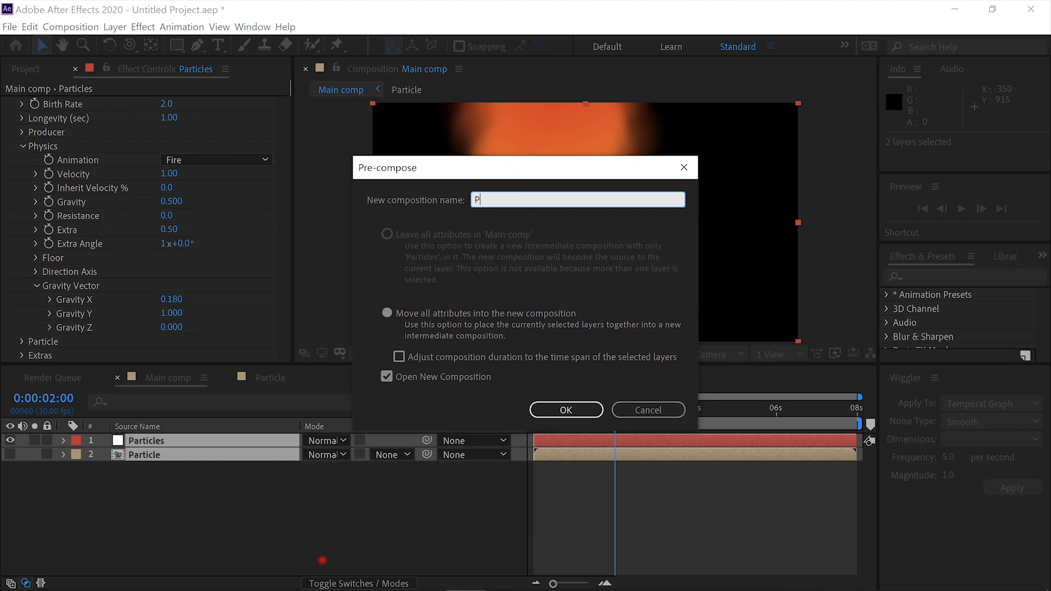
type("articles")
key("Return")
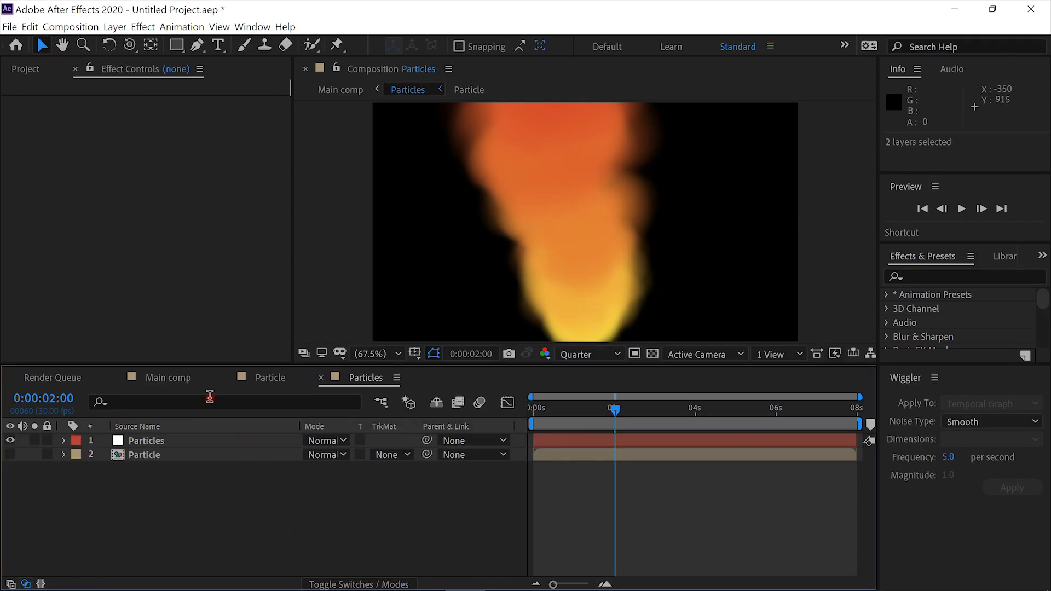
Step: Return to Main comp and pre-compose the Particles layer as Particle Timing, moving all attributes and opening the new composition
left_click(169, 379)
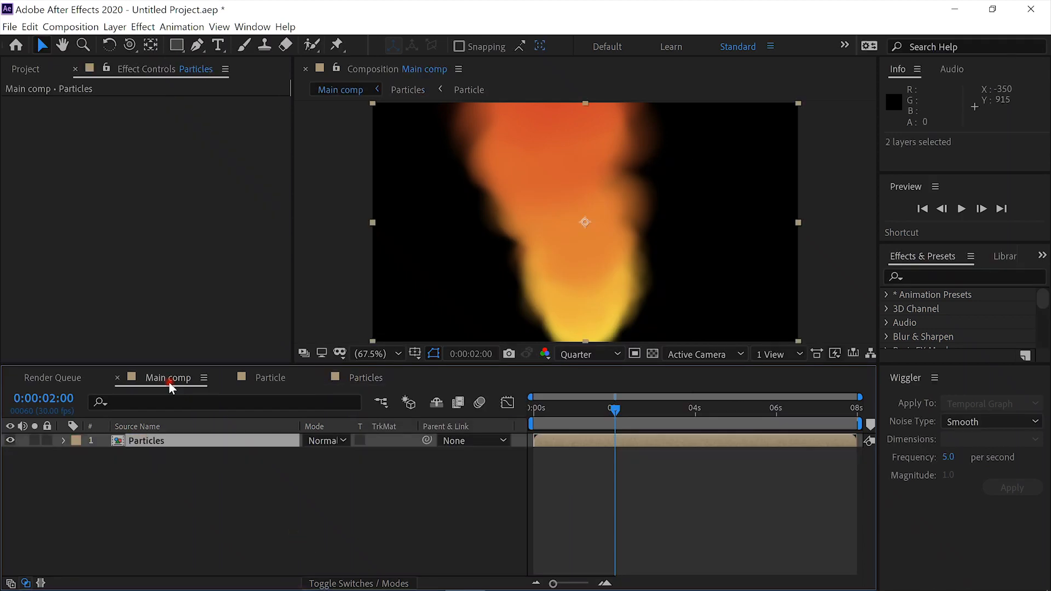
left_click(192, 442)
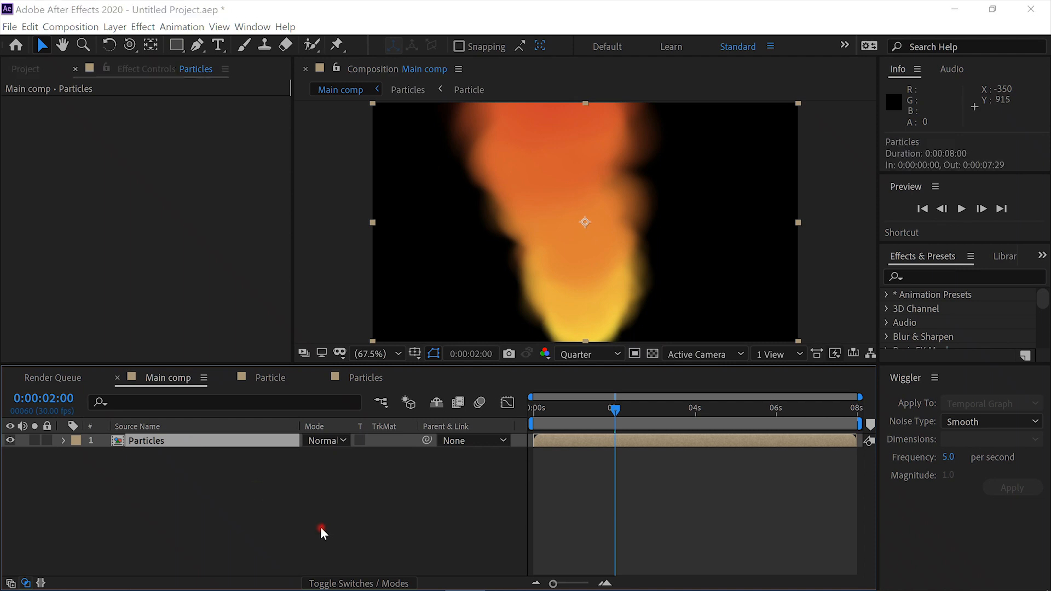
key("ctrl+shift+c")
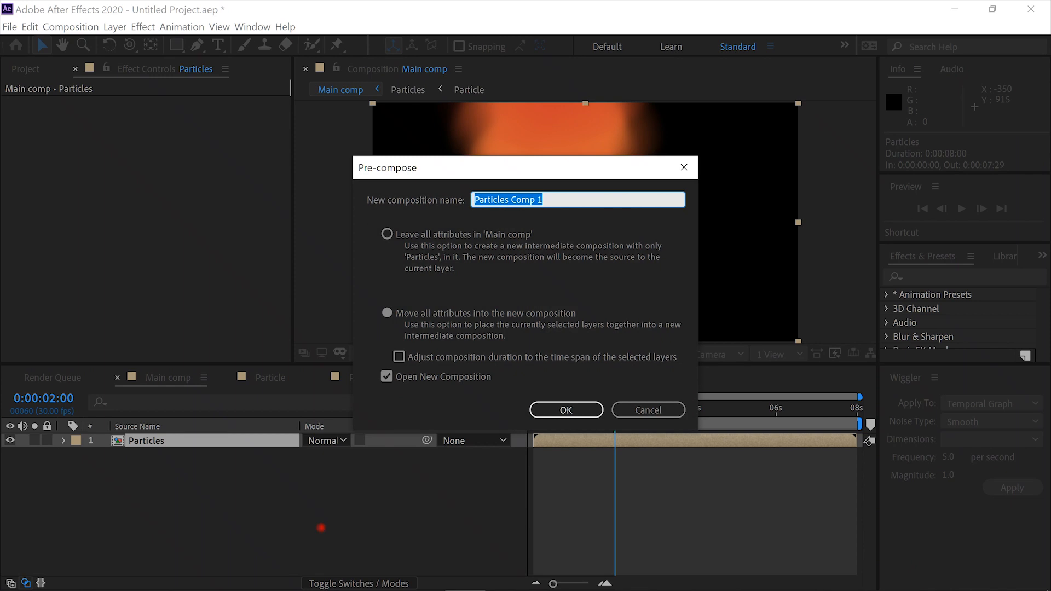
type("Parti")
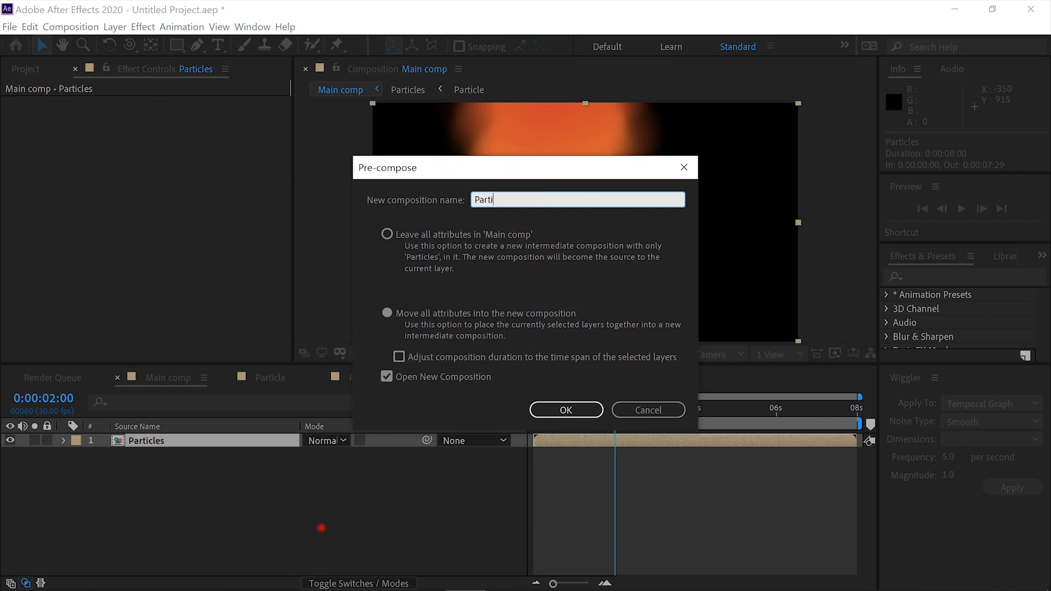
type("cle Timing")
left_click(568, 408)
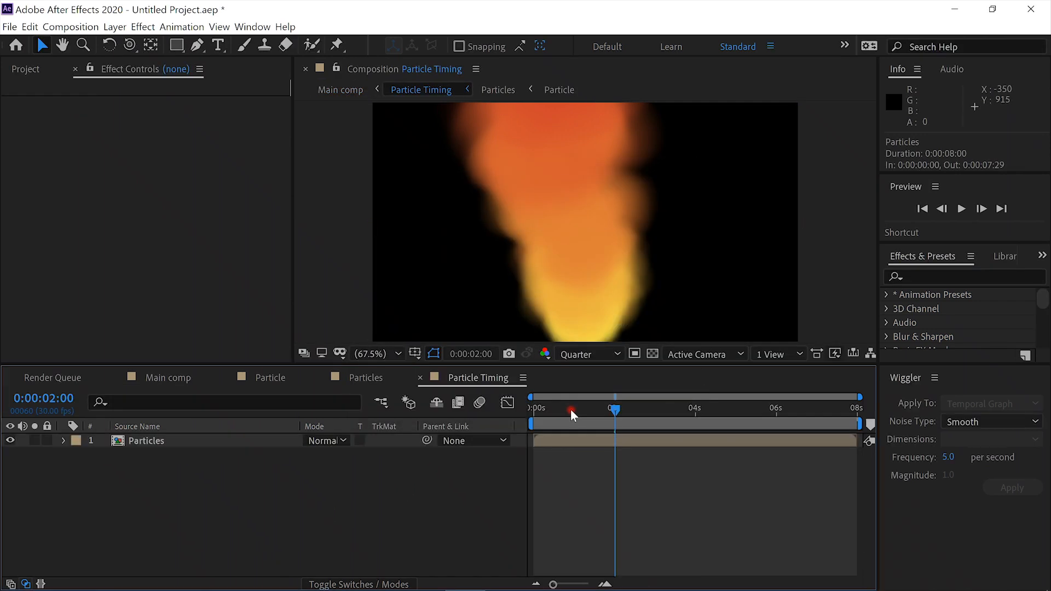
Step: Return to Main comp and add a white 1920 x 1080 px solid named Noise above the Particle Timing layer
left_click(159, 377)
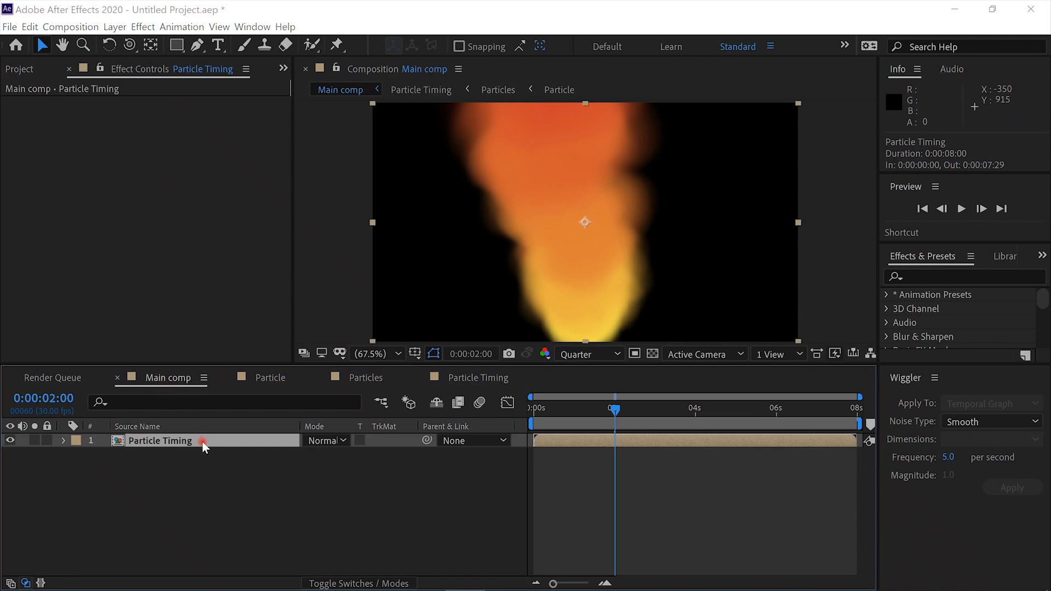
key("ctrl+y")
type("Noise")
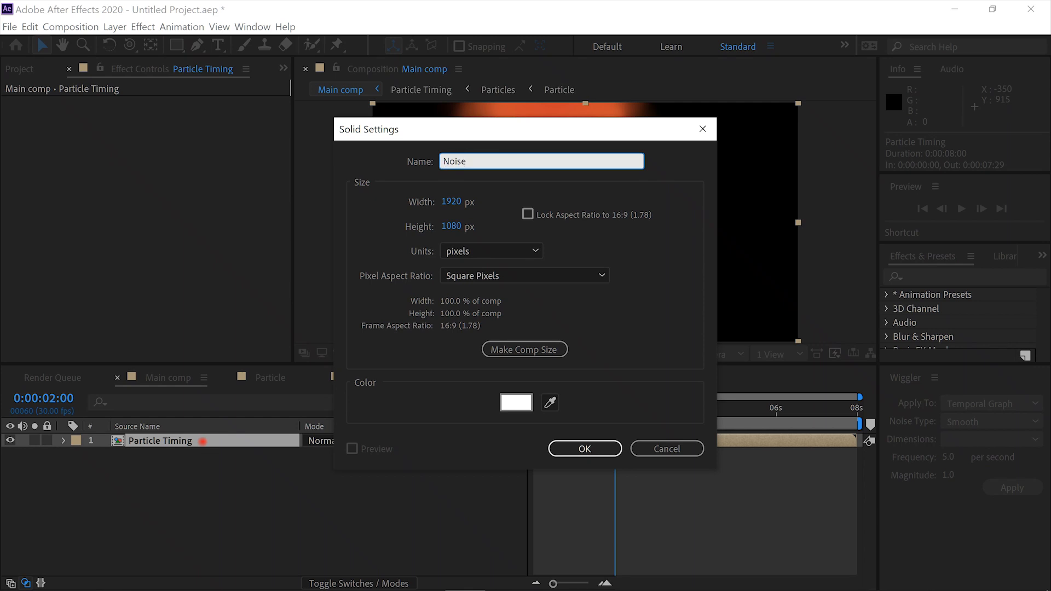
key("Return")
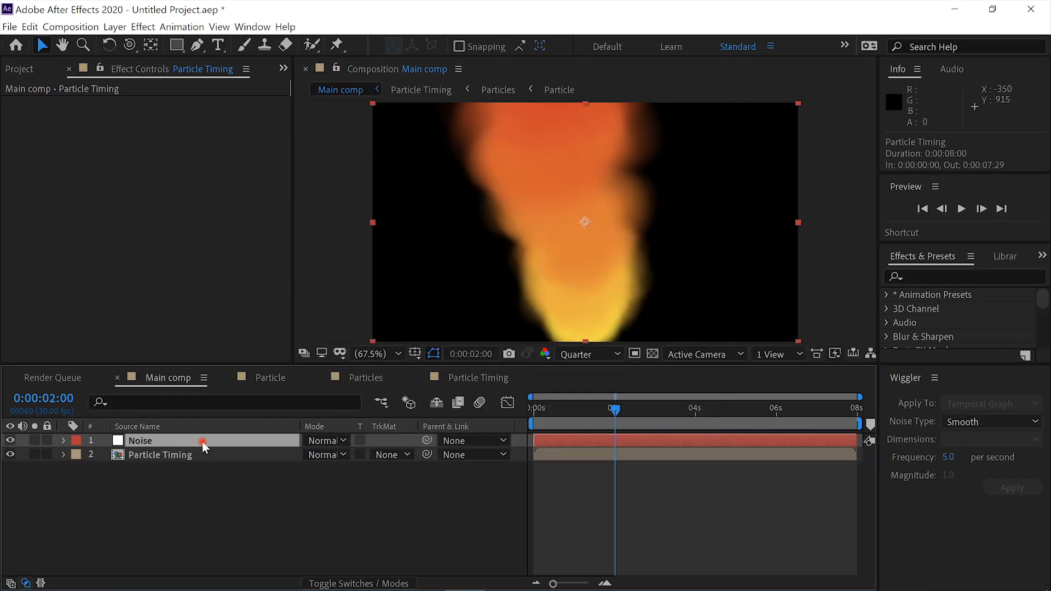
Step: Apply the Fractal Noise effect to the Noise layer
key("ctrl+space")
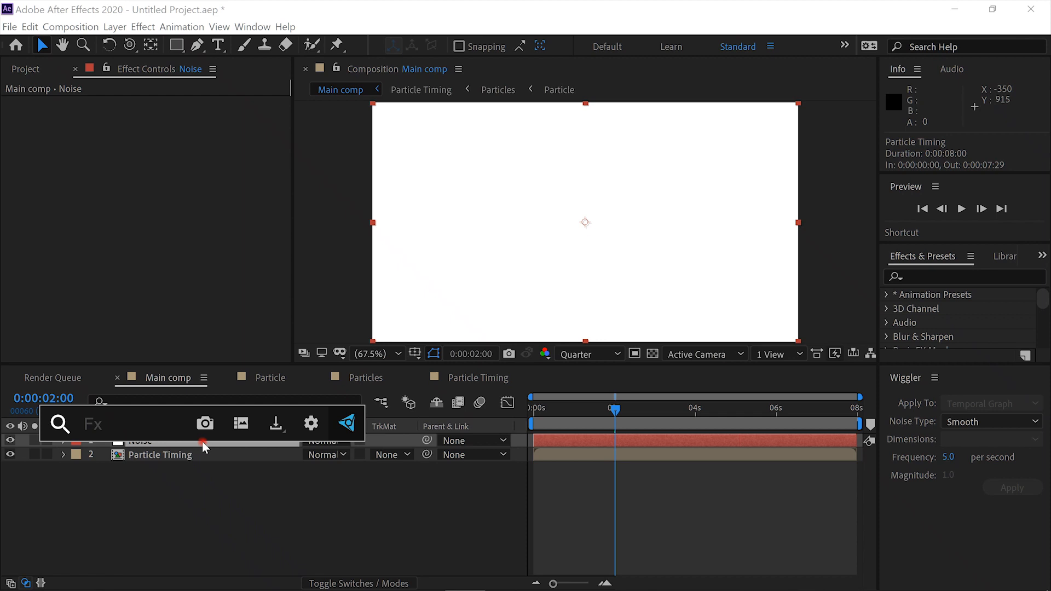
type("fra")
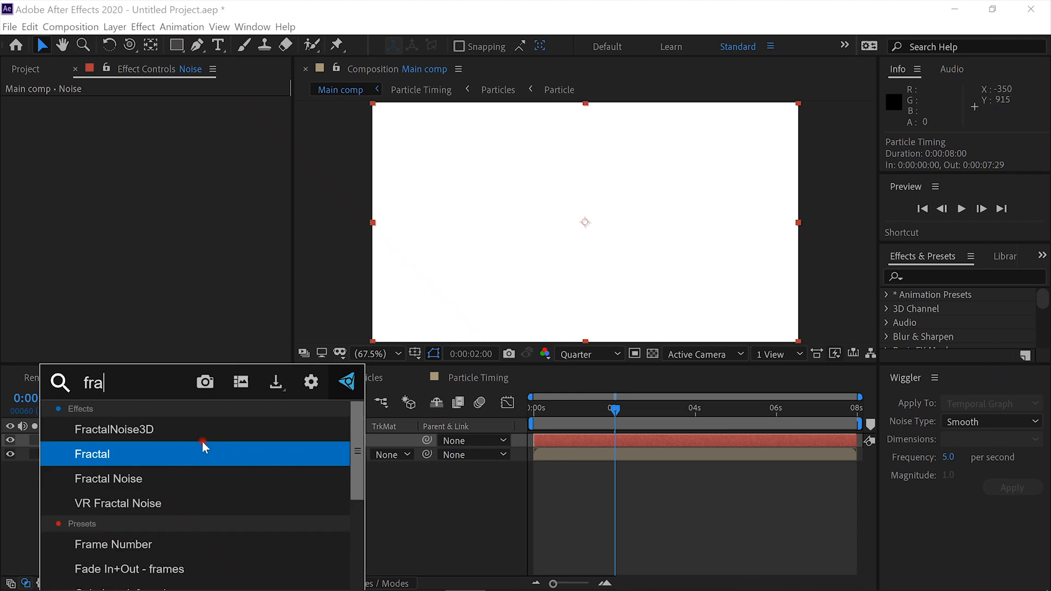
key("Down")
key("Return")
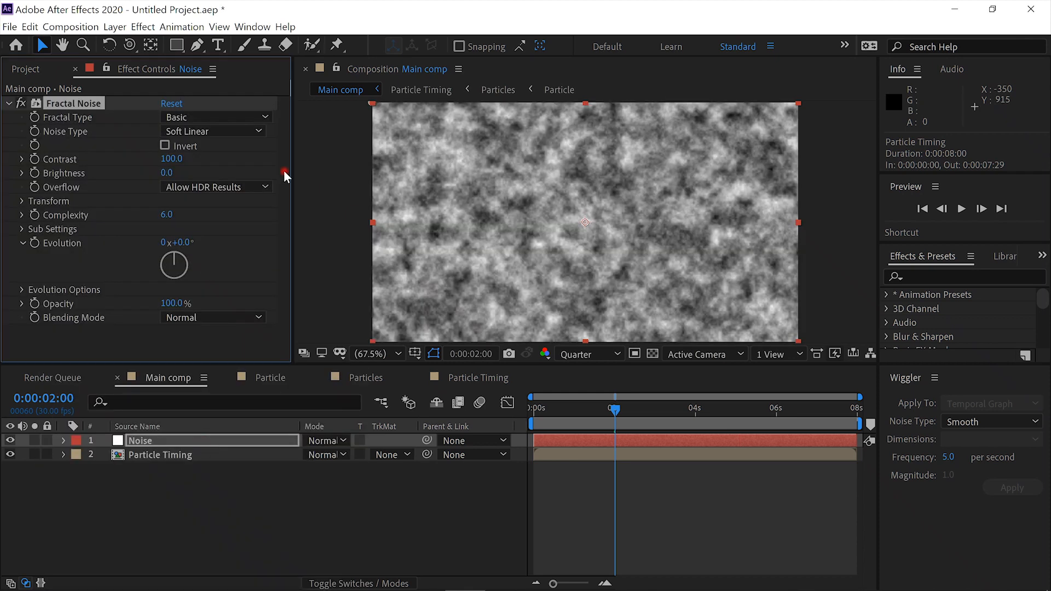
Step: Set the Noise layer's Fractal Noise to Dynamic Twist fractal type, with Contrast 138 and Brightness -7
left_click(266, 116)
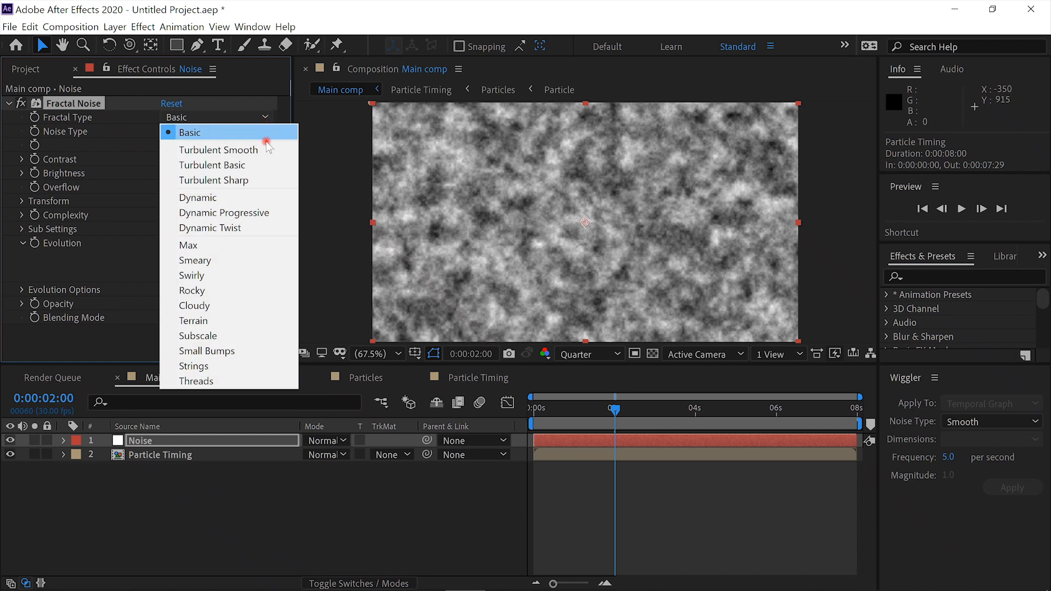
left_click(249, 229)
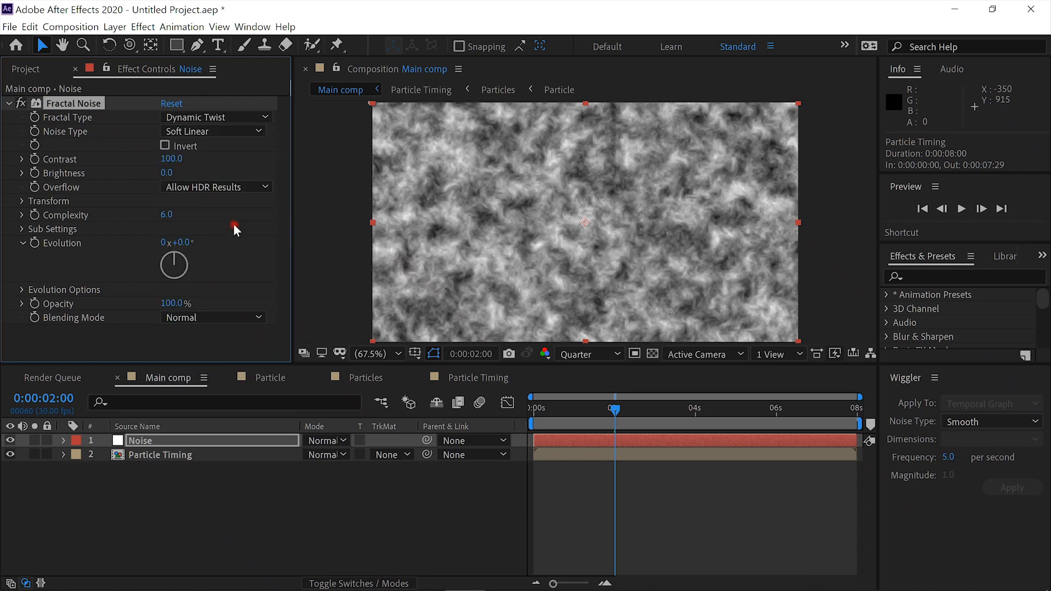
left_click_drag(182, 158, 214, 158)
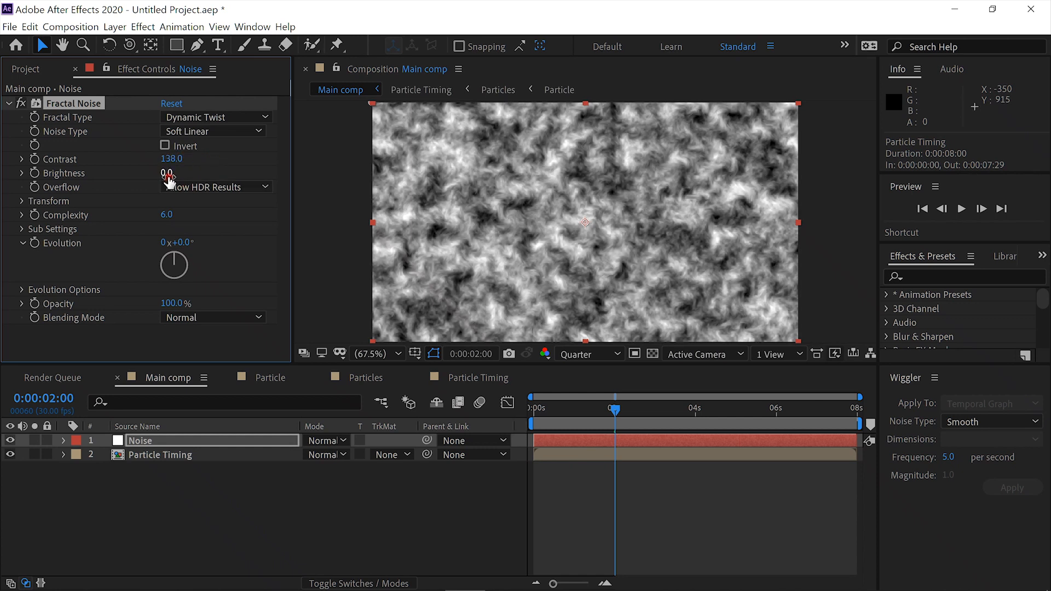
left_click_drag(168, 180, 167, 181)
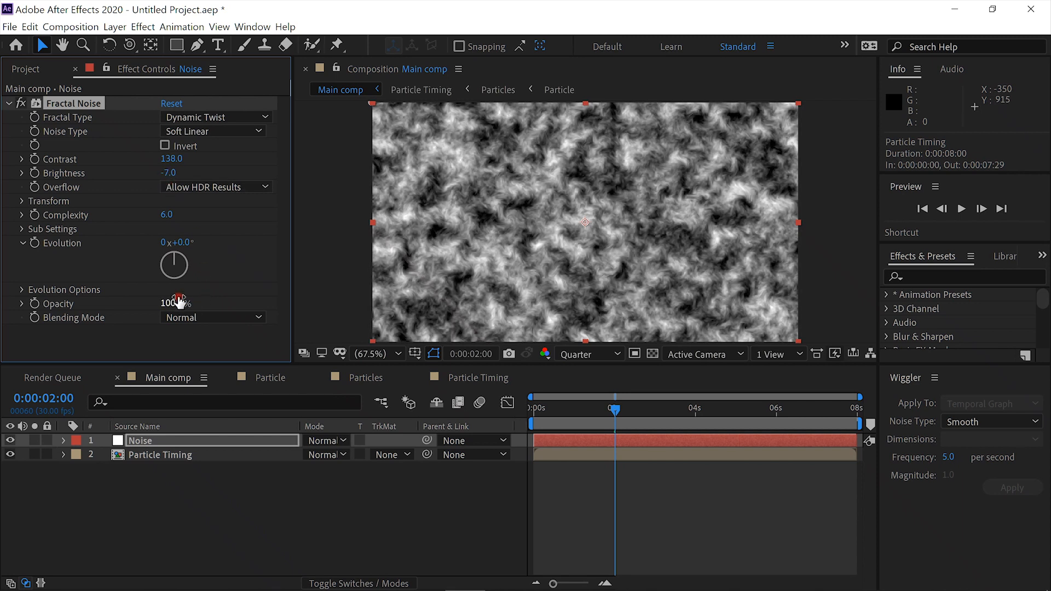
Step: Add the expression [0,time*-750] to the Fractal Noise effect's Offset Turbulence
left_click(22, 203)
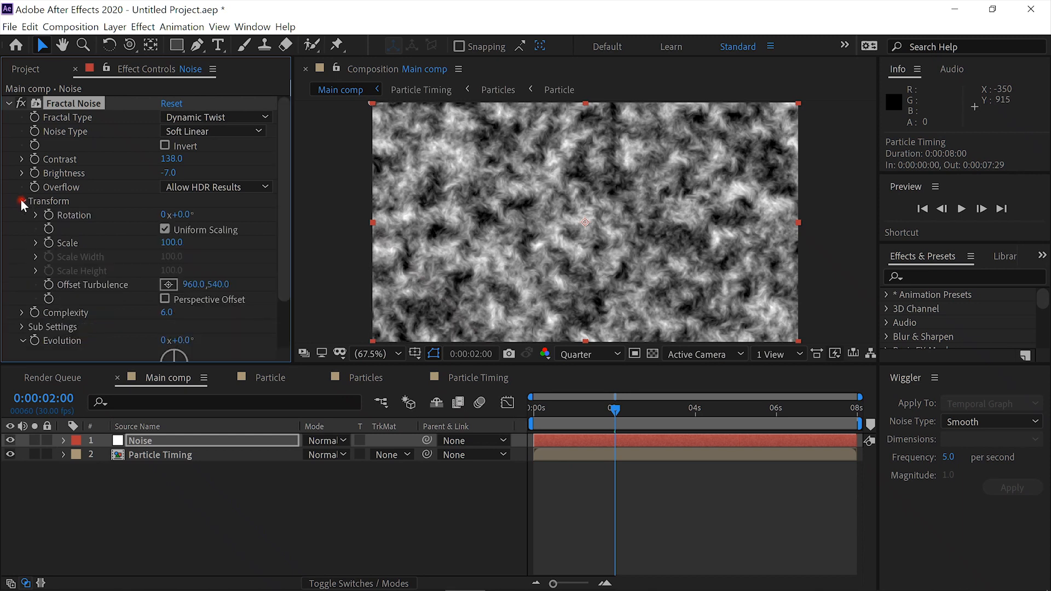
left_click(49, 285)
left_click(49, 285, "alt")
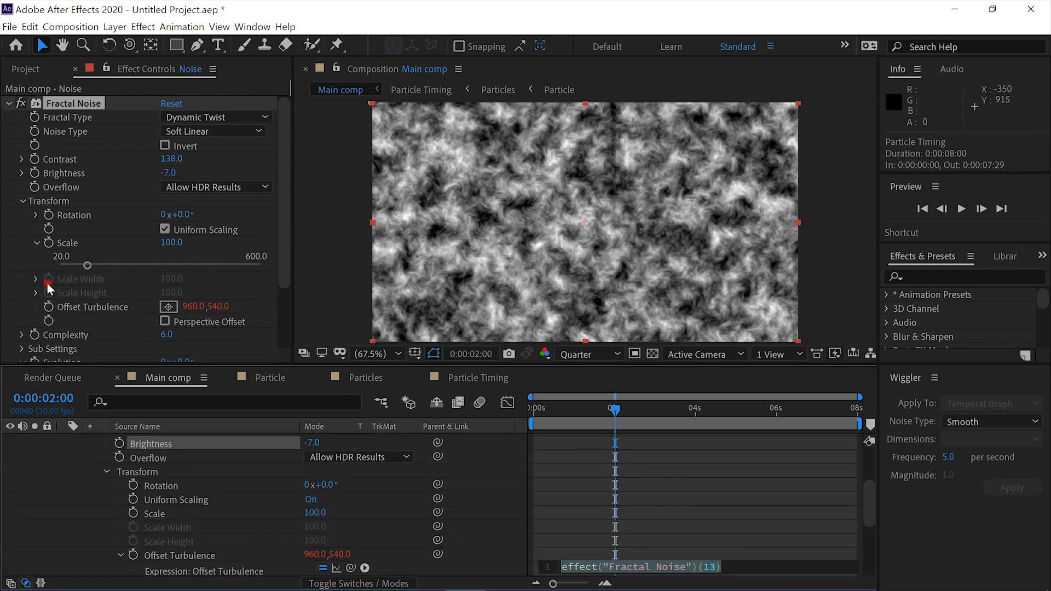
key("BackSpace")
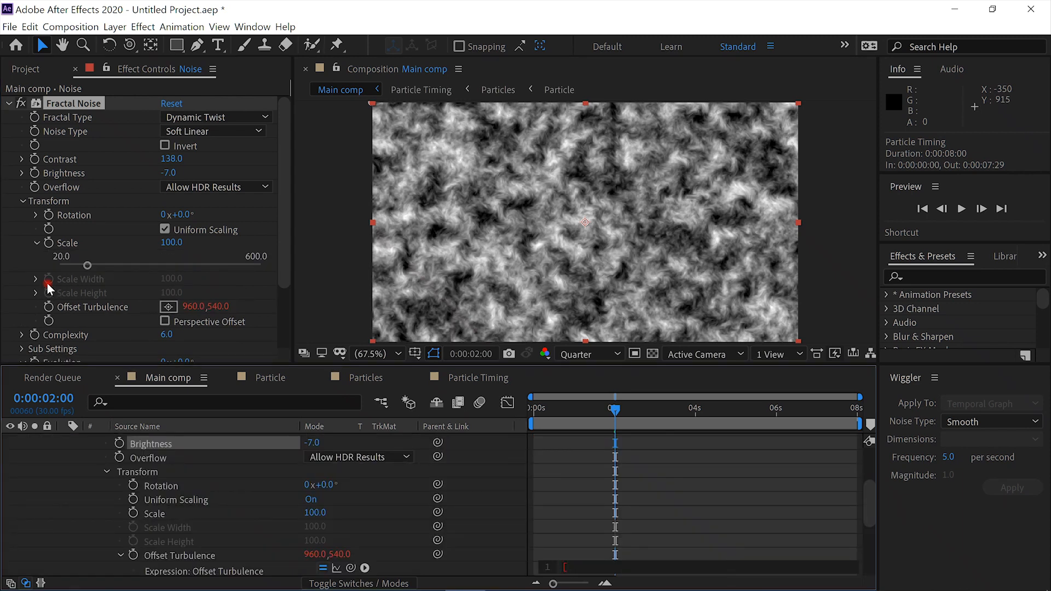
type("[0,time*-1")
key("BackSpace")
type("750]")
left_click(43, 477)
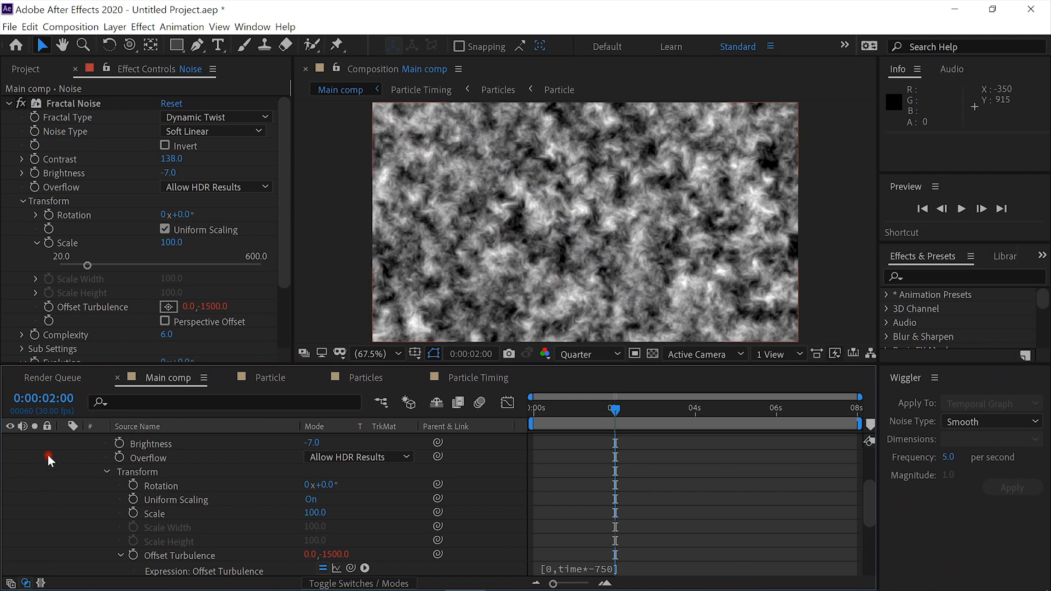
Step: Add the expression time*200 to the Fractal Noise Evolution and preview the moving noise
scroll(130, 337, "down", 1)
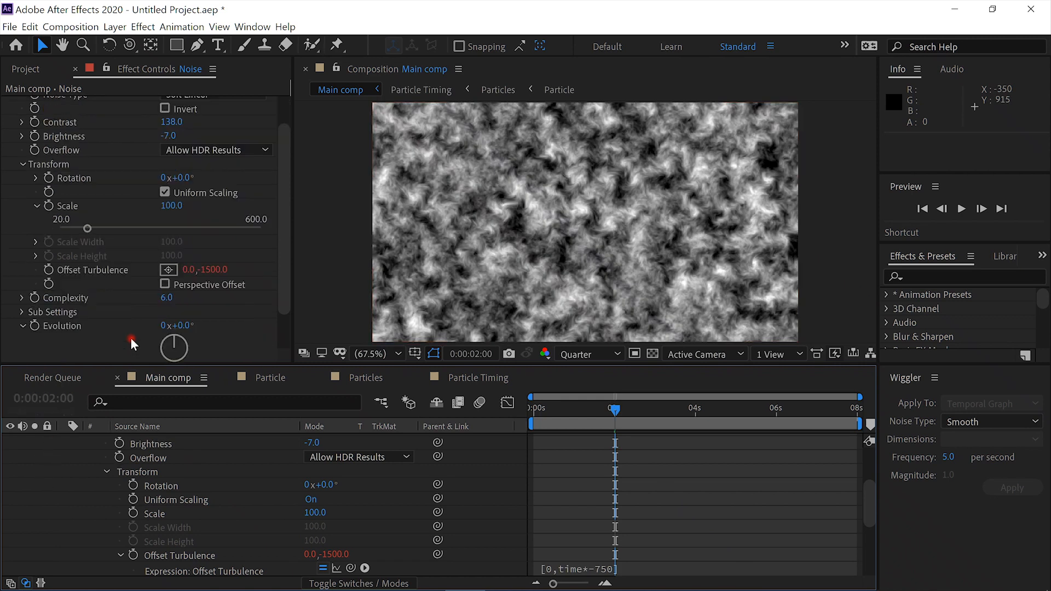
left_click(35, 329, "alt")
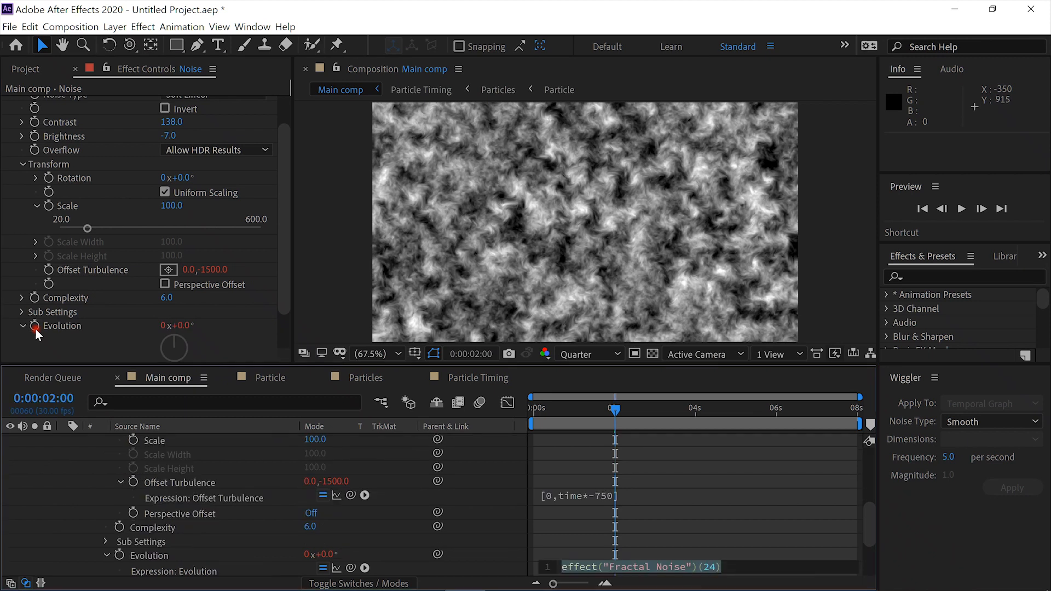
type("time")
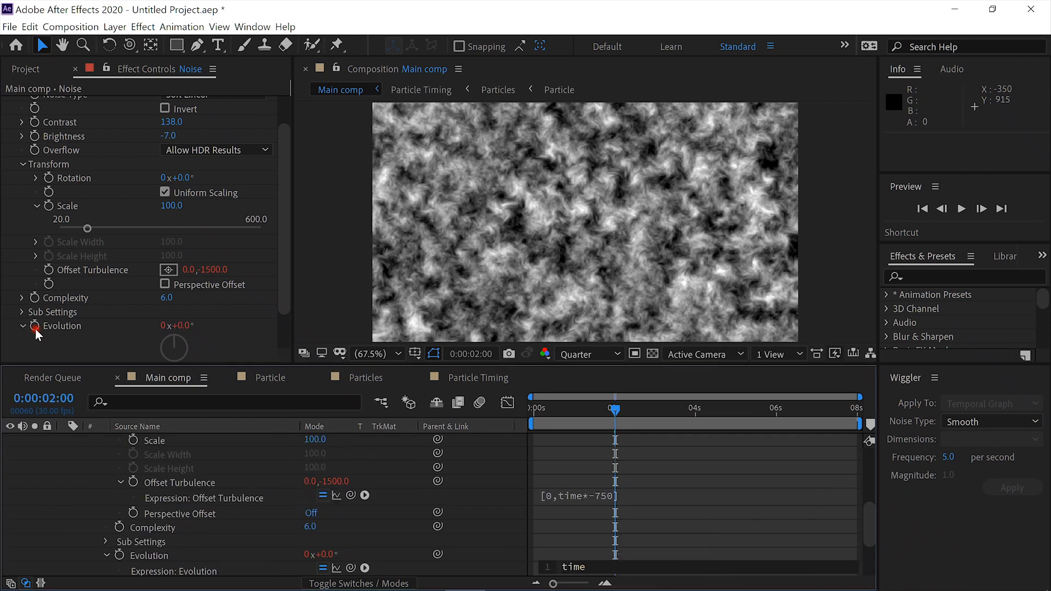
type("*1")
key("BackSpace")
type("200")
left_click(51, 511)
left_click(961, 209)
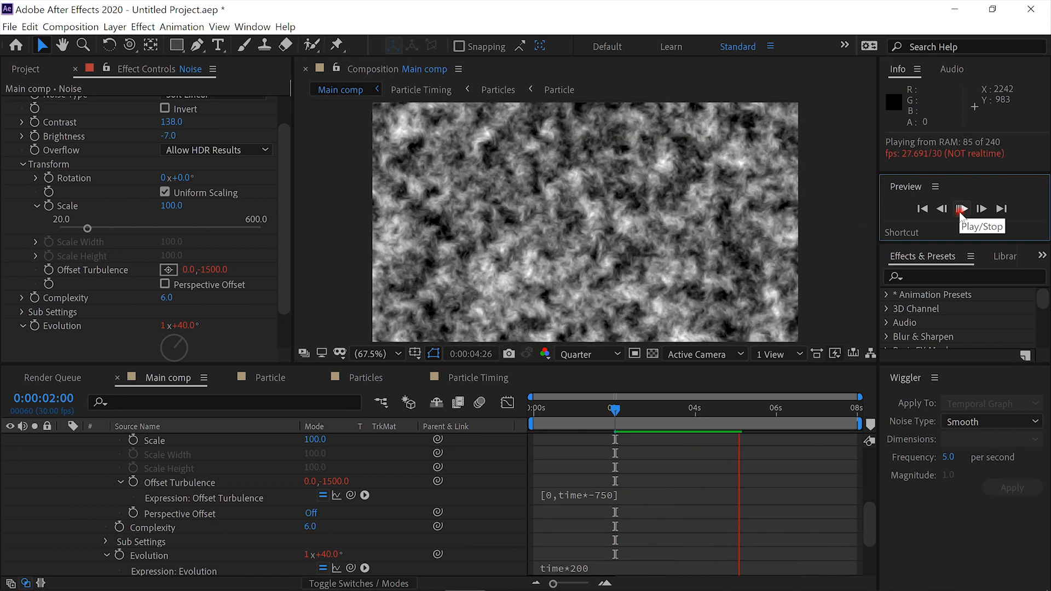
left_click(961, 217)
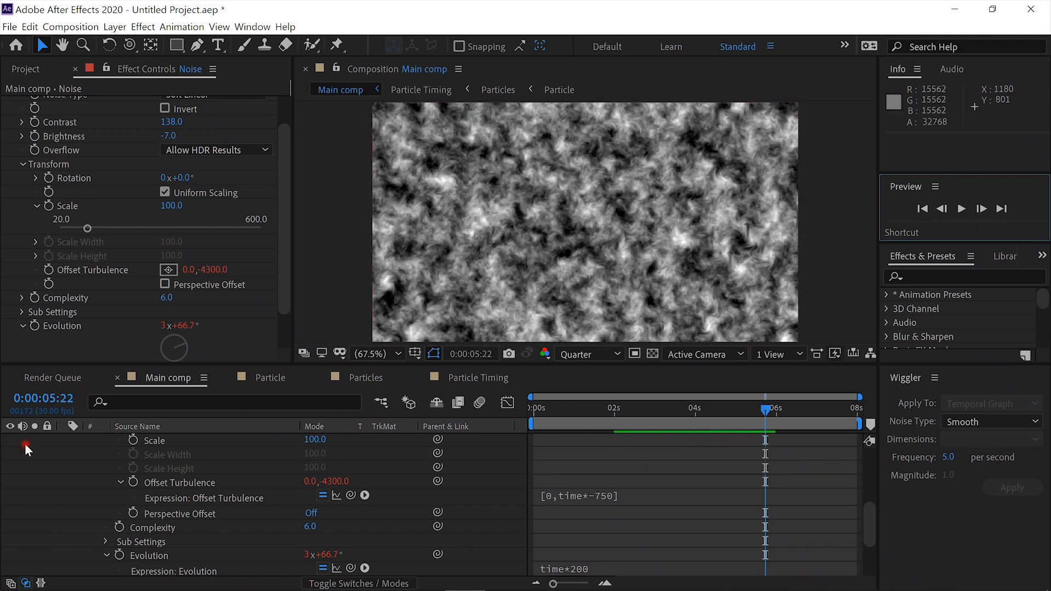
Step: Collapse the Noise layer's properties and pre-compose it as Noise, moving all attributes and opening the new composition
scroll(155, 471, "up", 5)
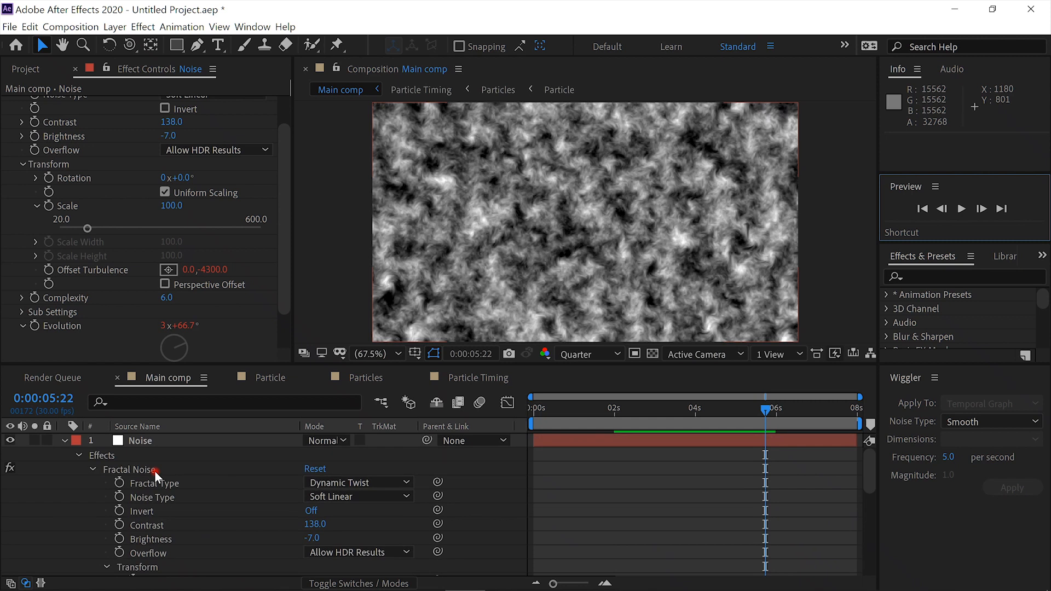
left_click(62, 441)
left_click(137, 441)
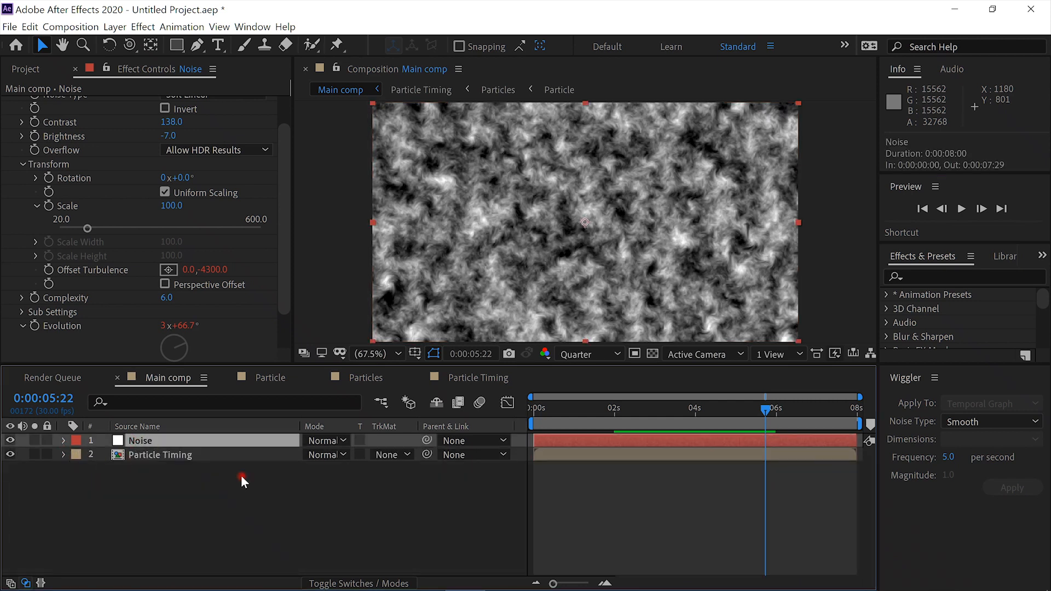
key("ctrl+shift+c")
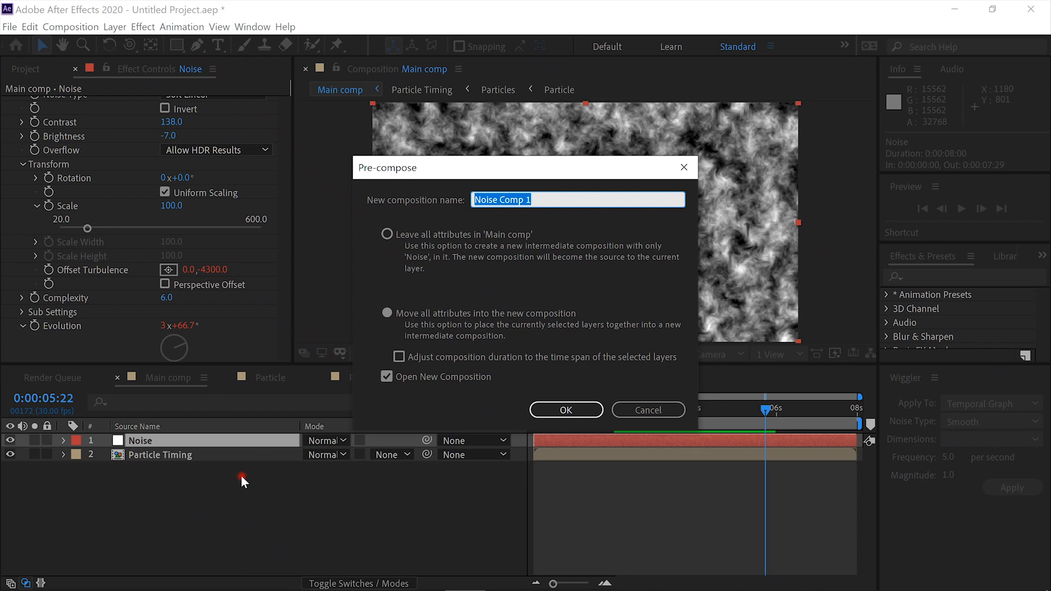
type("Noise")
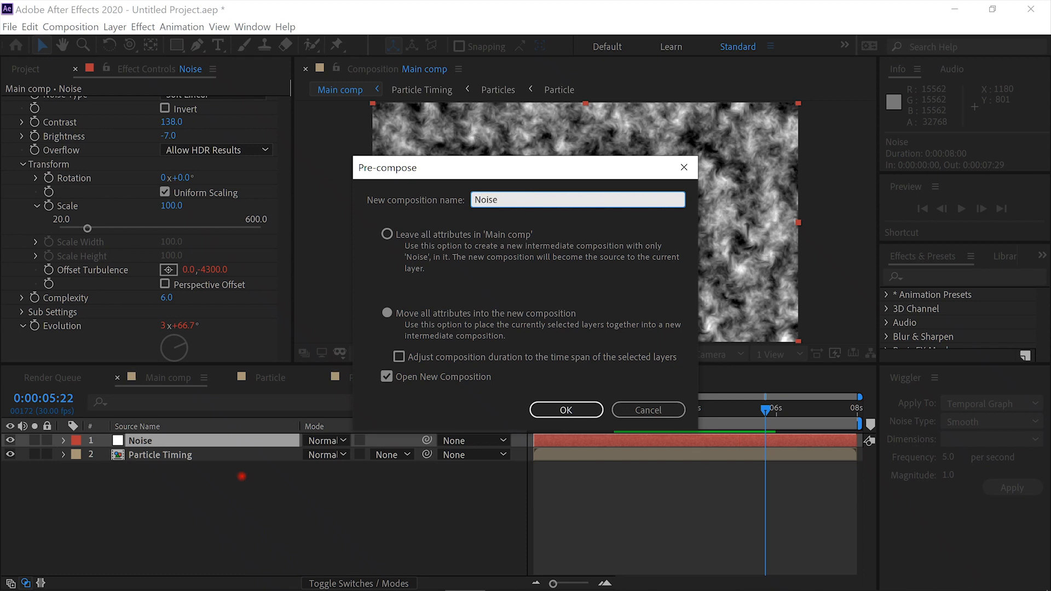
left_click(564, 413)
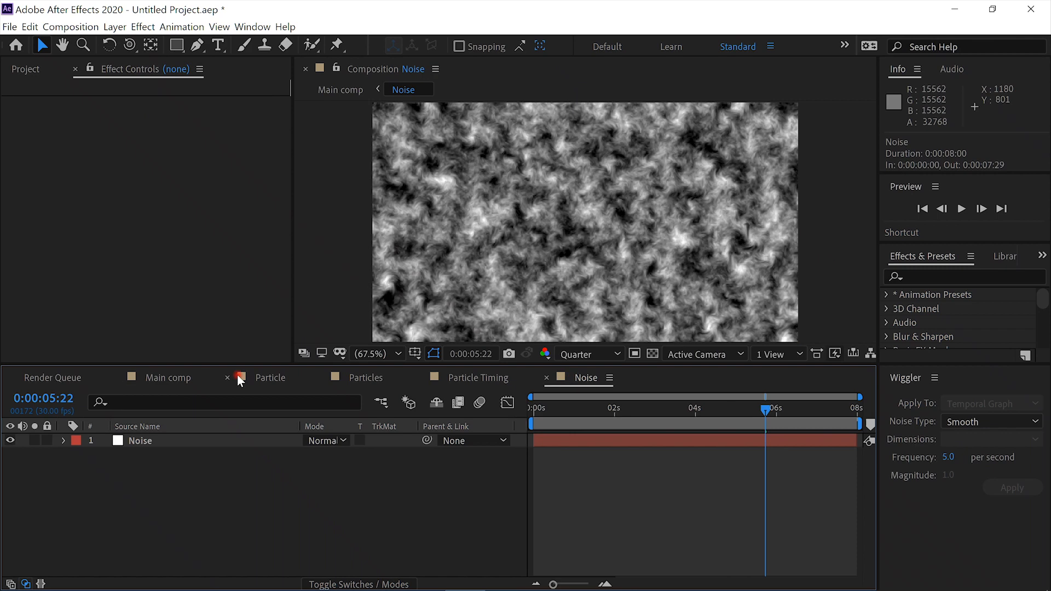
Step: In Main comp, place Noise below Particle Timing, set its track matte to Alpha Matte "Particle Timing", and preview the result
left_click(162, 377)
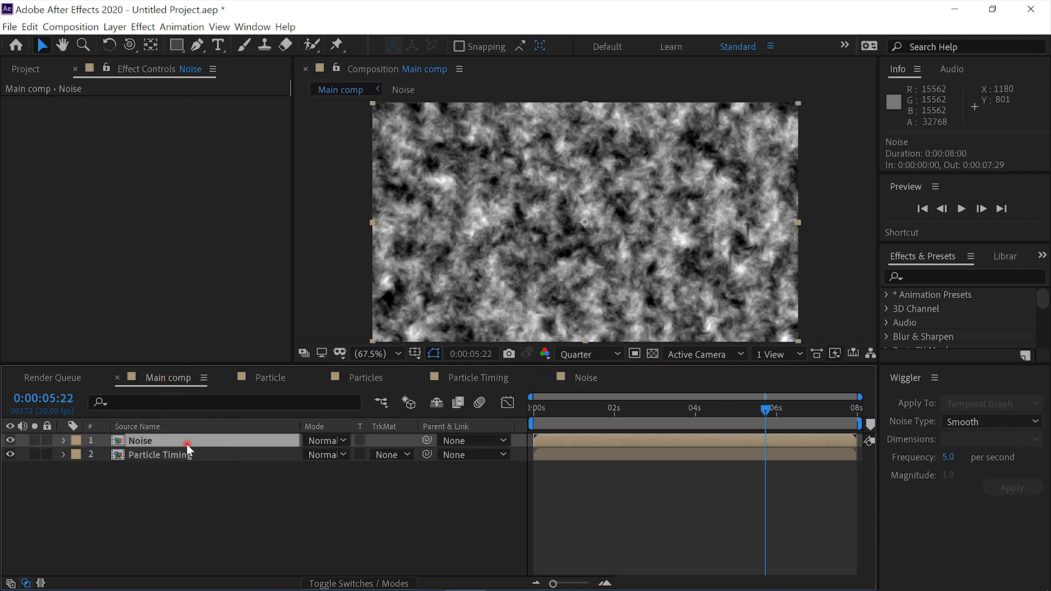
left_click_drag(186, 445, 191, 462)
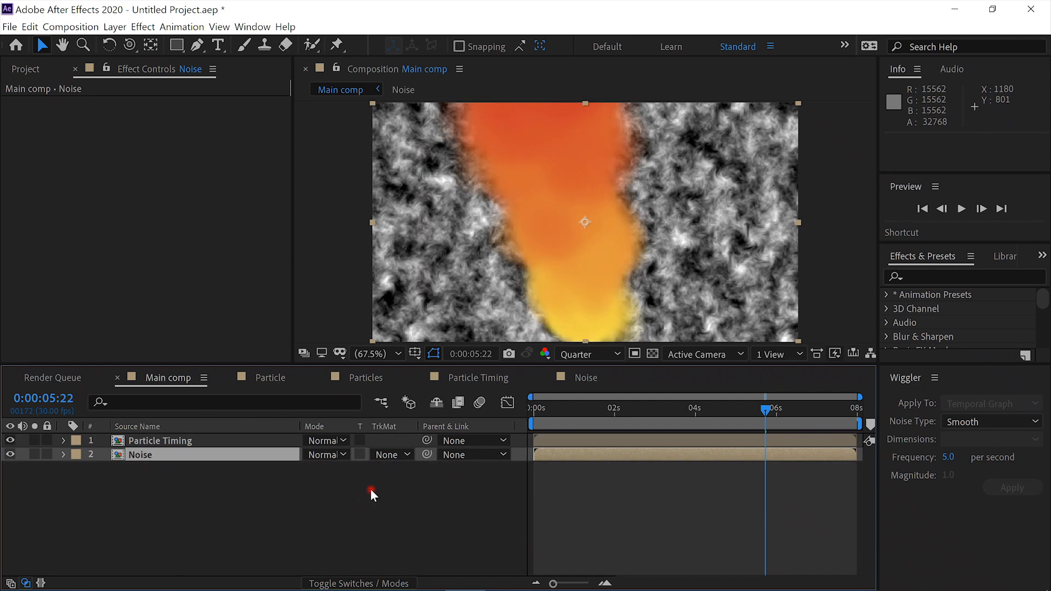
left_click(408, 455)
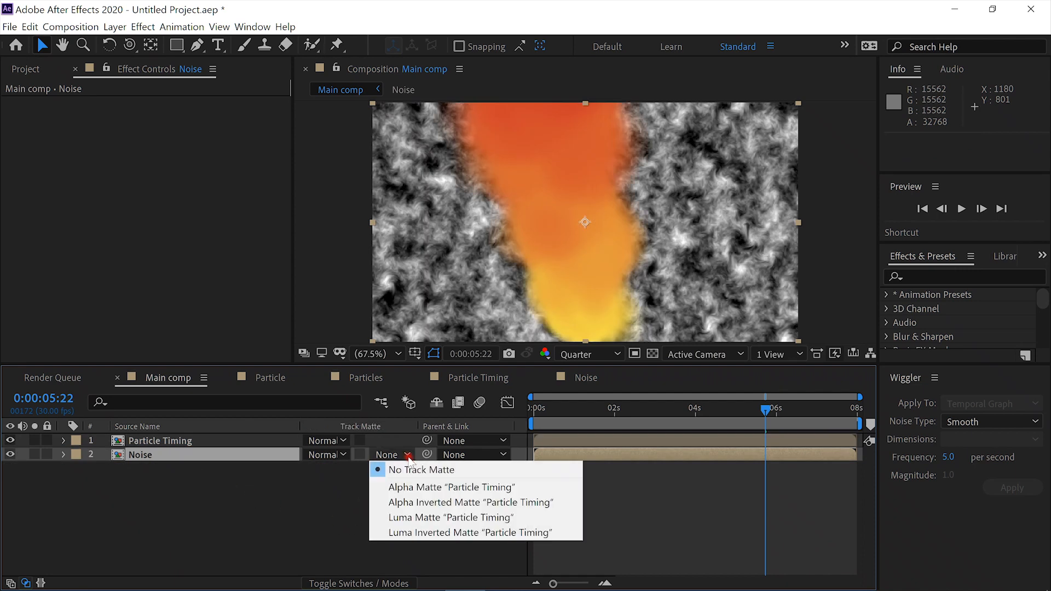
left_click(414, 488)
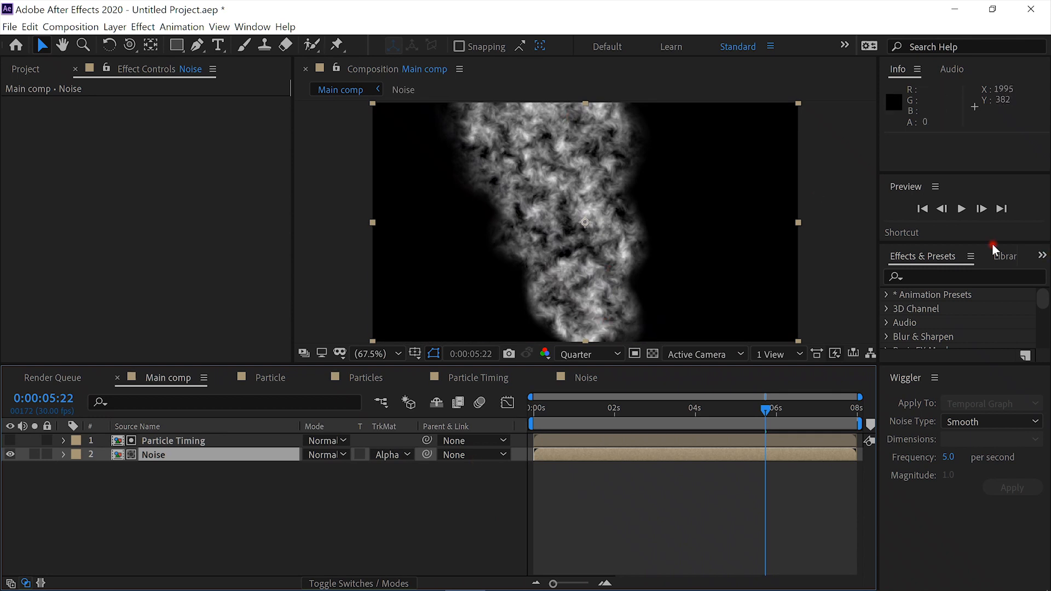
left_click(961, 208)
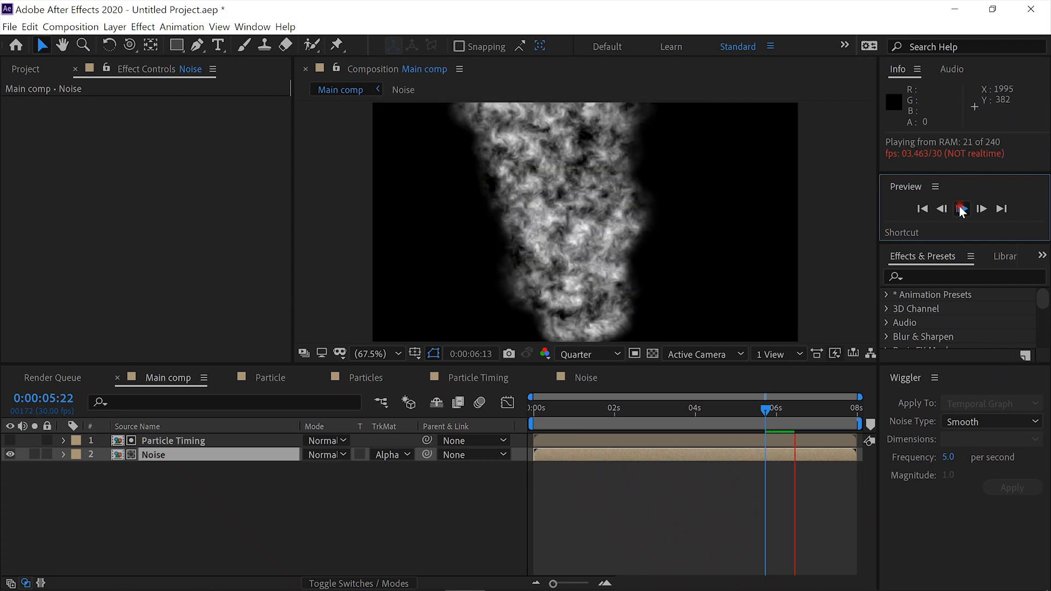
left_click(961, 209)
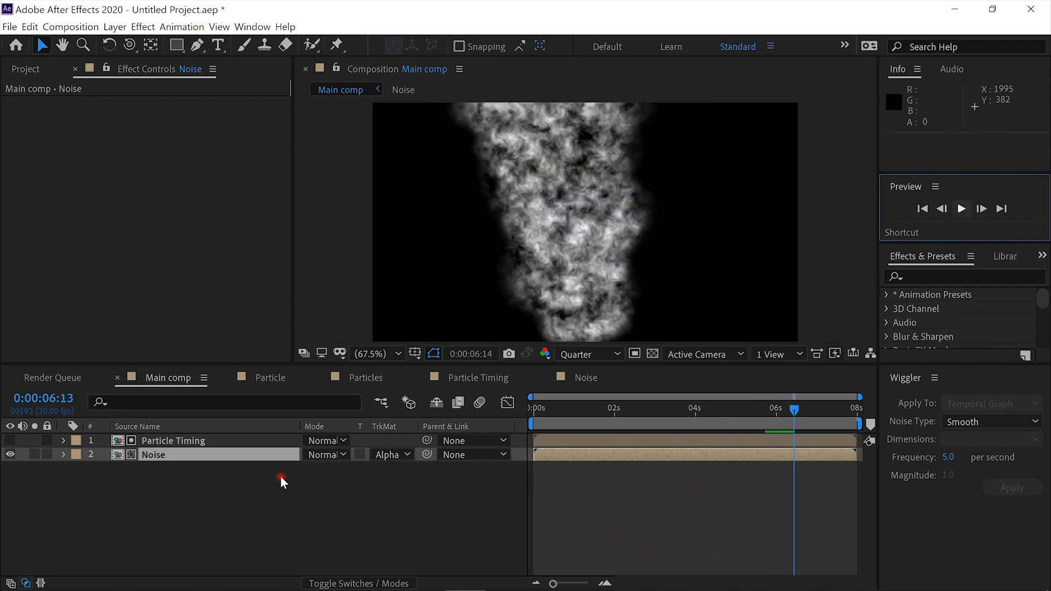
Step: Pre-compose the Particle Timing and Noise layers together as shape, moving all attributes and opening the new composition
left_click(215, 441, "shift")
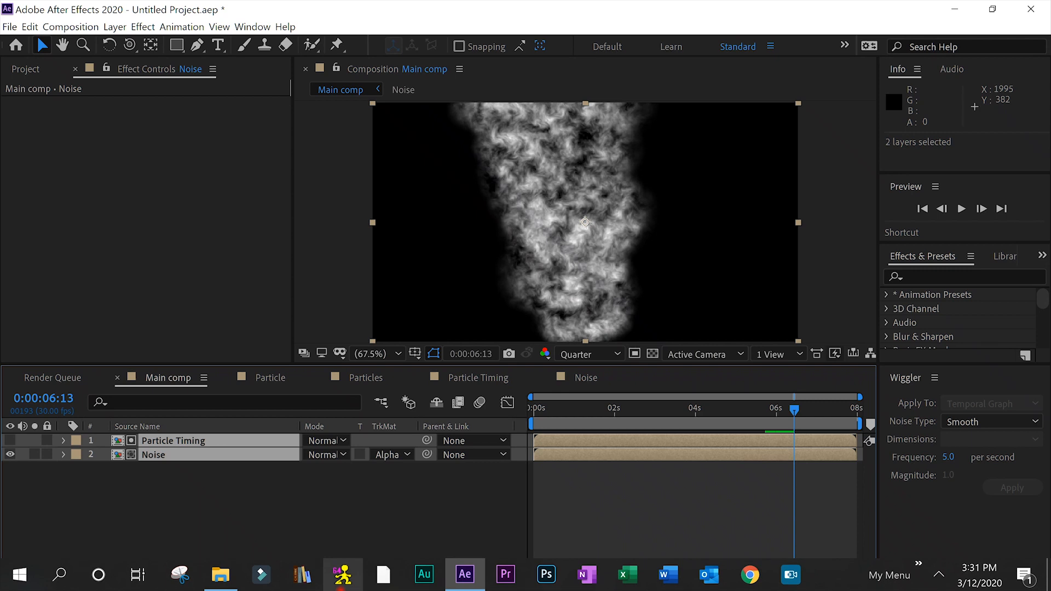
key("ctrl+shift+c")
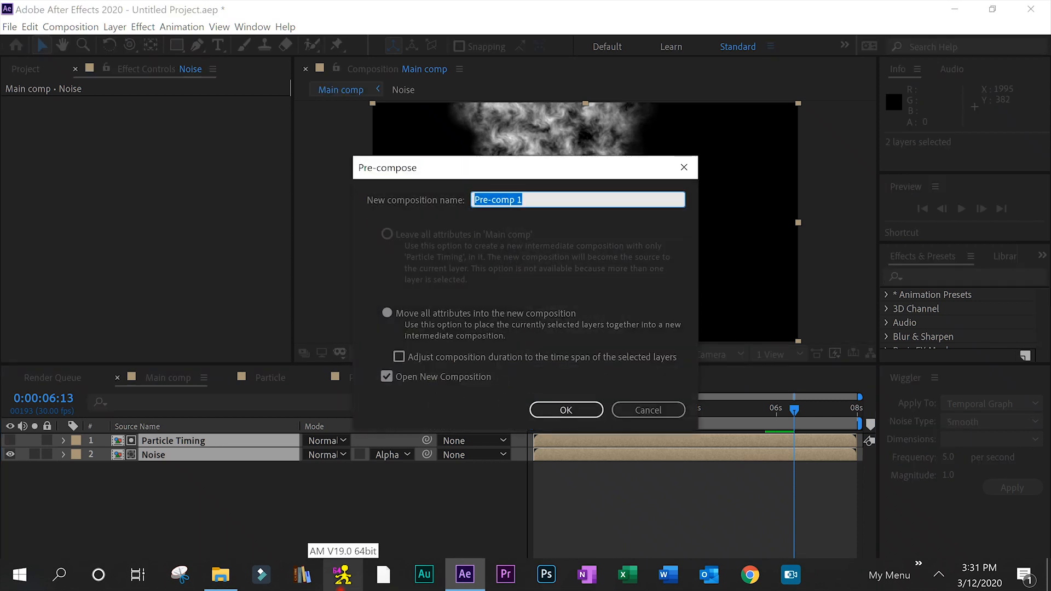
key("Home")
type("shape")
key("Delete")
key("Delete")
key("Delete")
key("Delete")
key("Delete")
key("Delete")
key("Delete")
key("Delete")
key("Delete")
key("Delete")
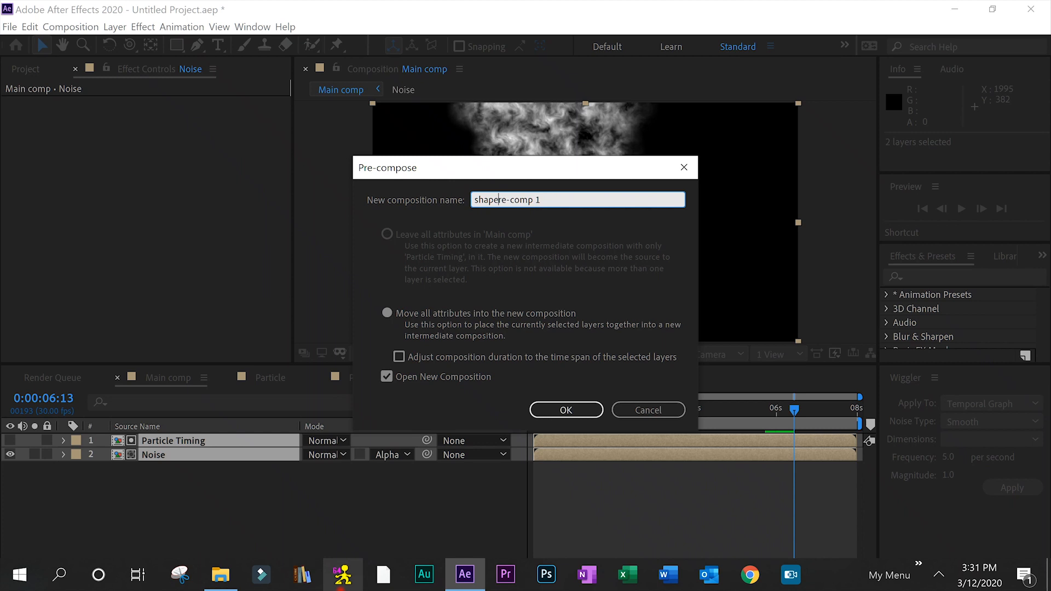
key("Return")
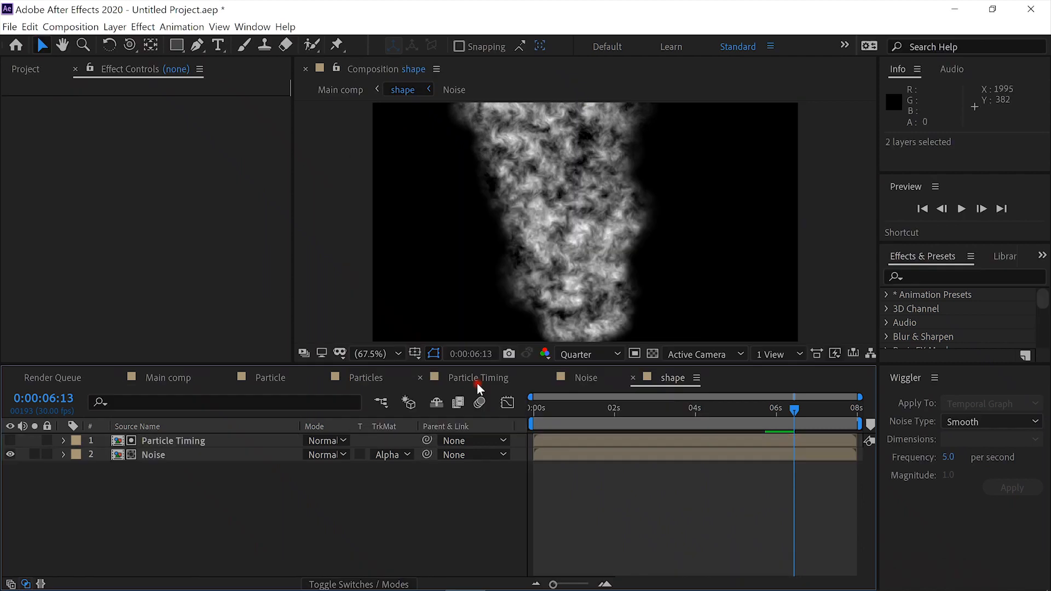
Step: Return to Main comp and import the FireIF9.avi footage from the WIP folder into the project
left_click(156, 380)
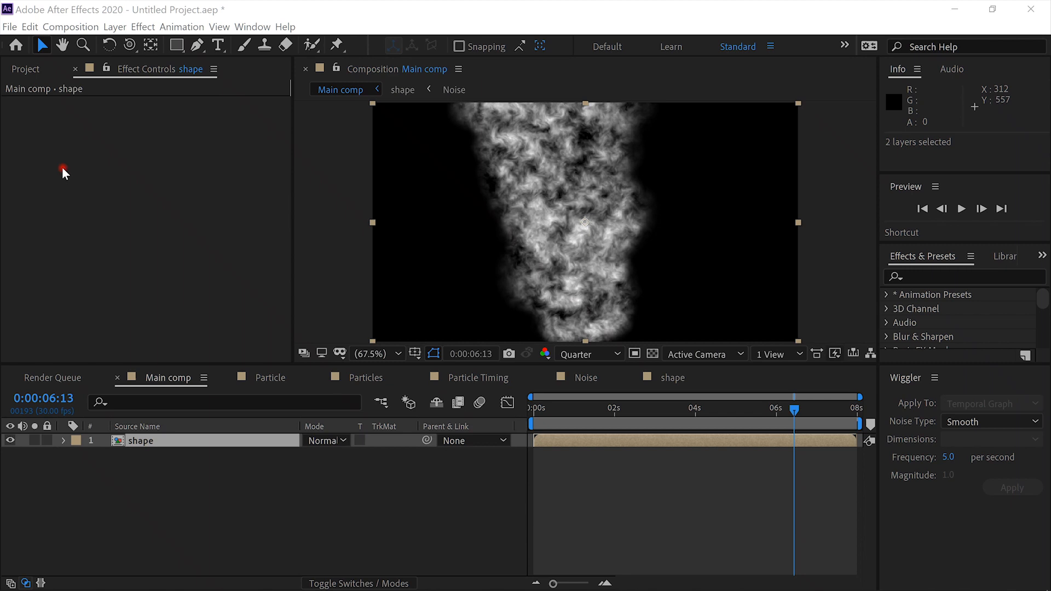
left_click(8, 27)
mouse_move(29, 27)
left_click(151, 153)
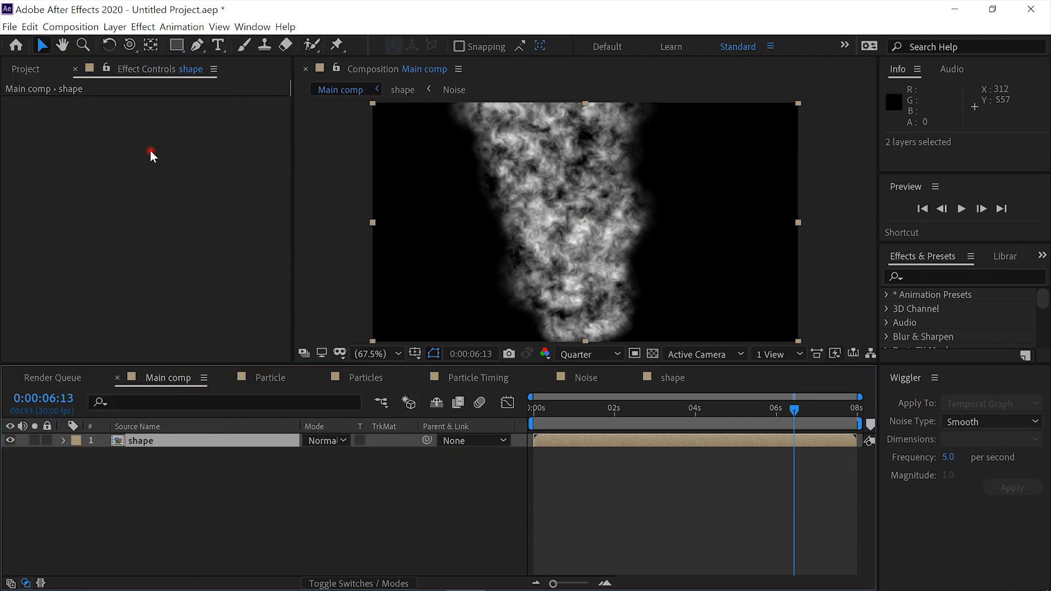
right_click(122, 170)
left_click(33, 70)
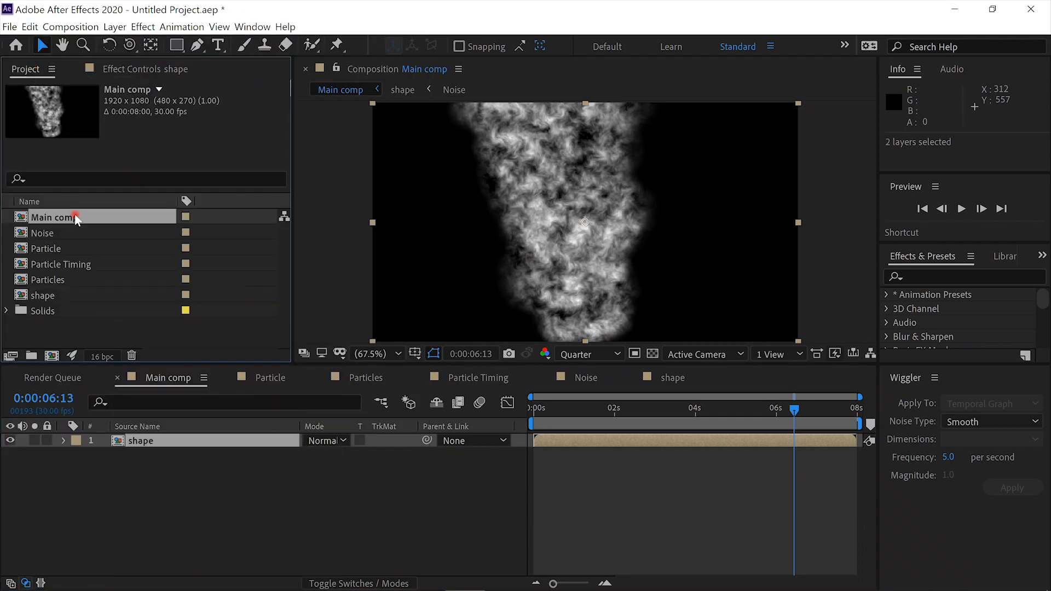
right_click(91, 322)
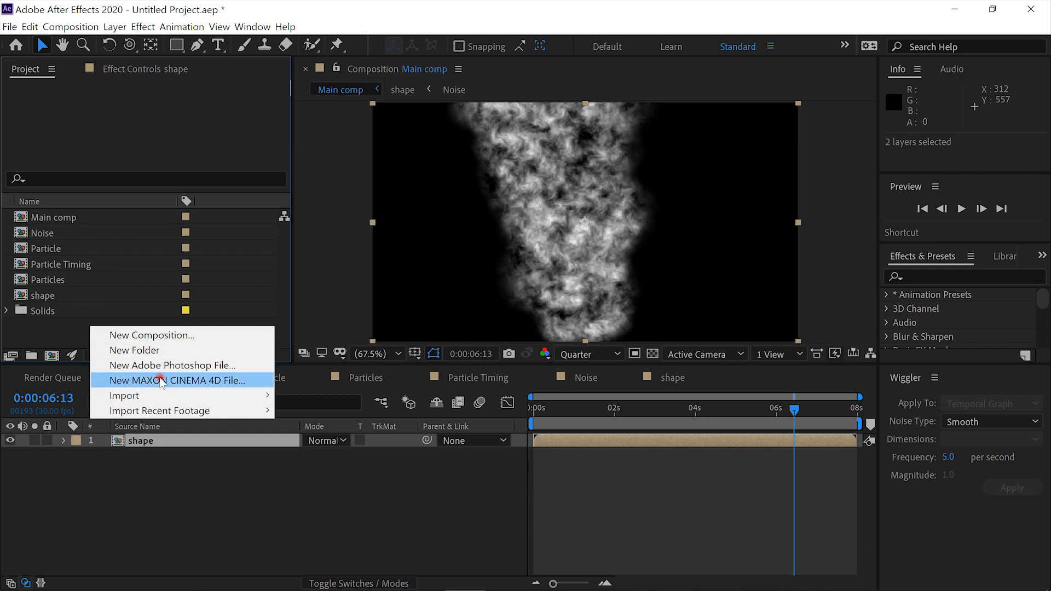
mouse_move(175, 400)
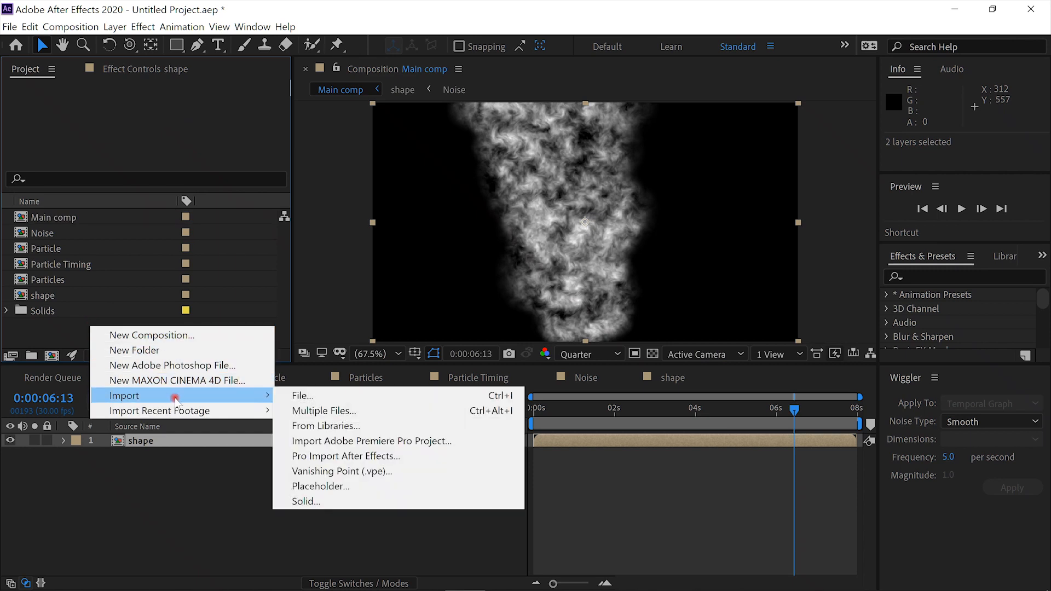
left_click(302, 395)
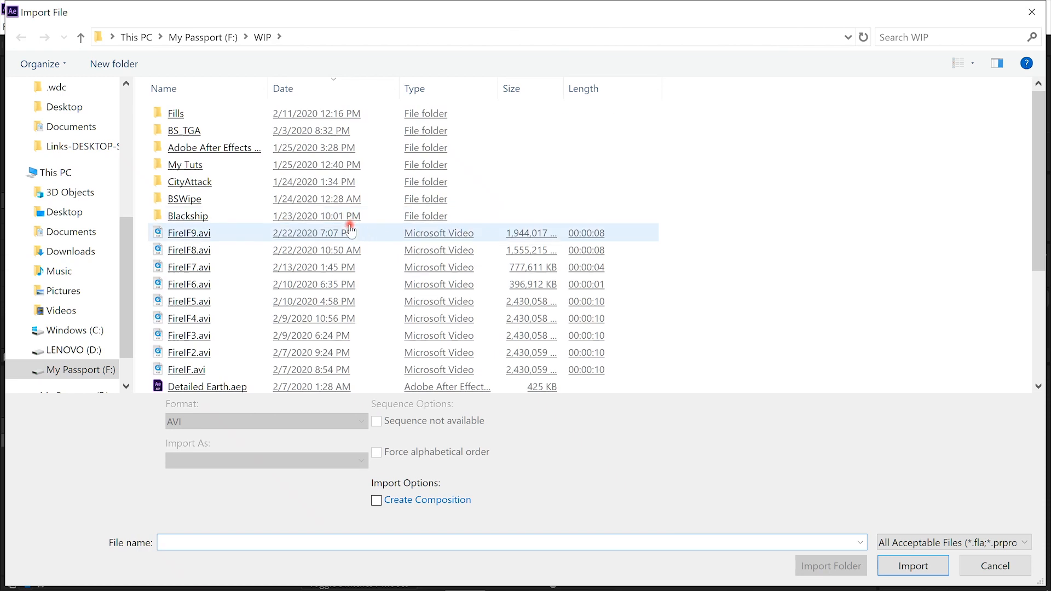
double_click(226, 235)
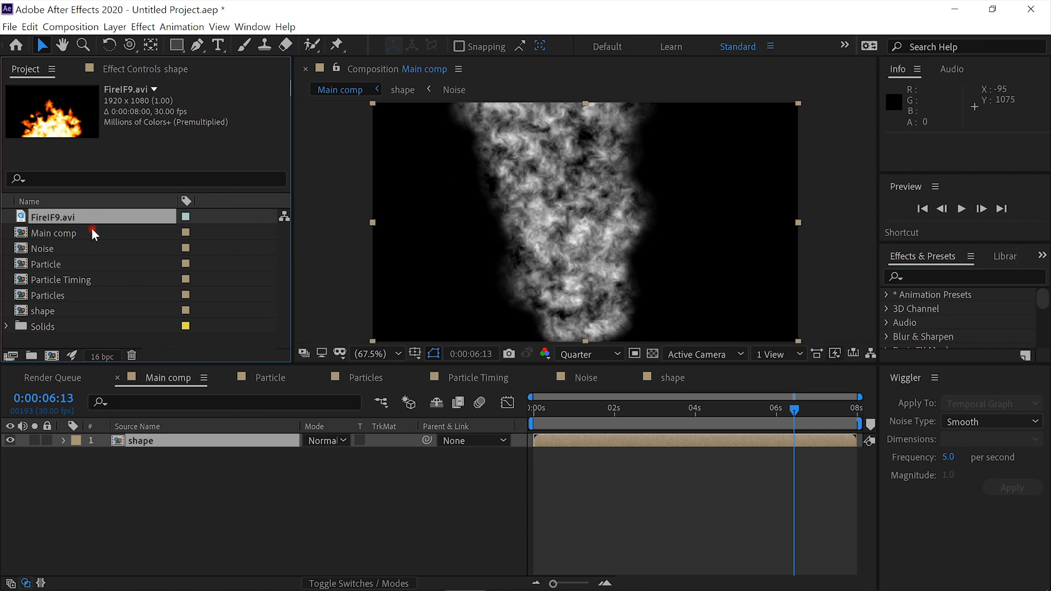
Step: Place FireIF9.avi above the shape layer in Main comp and move its anchor point to the bottom centre of the frame
left_click_drag(92, 216, 142, 439)
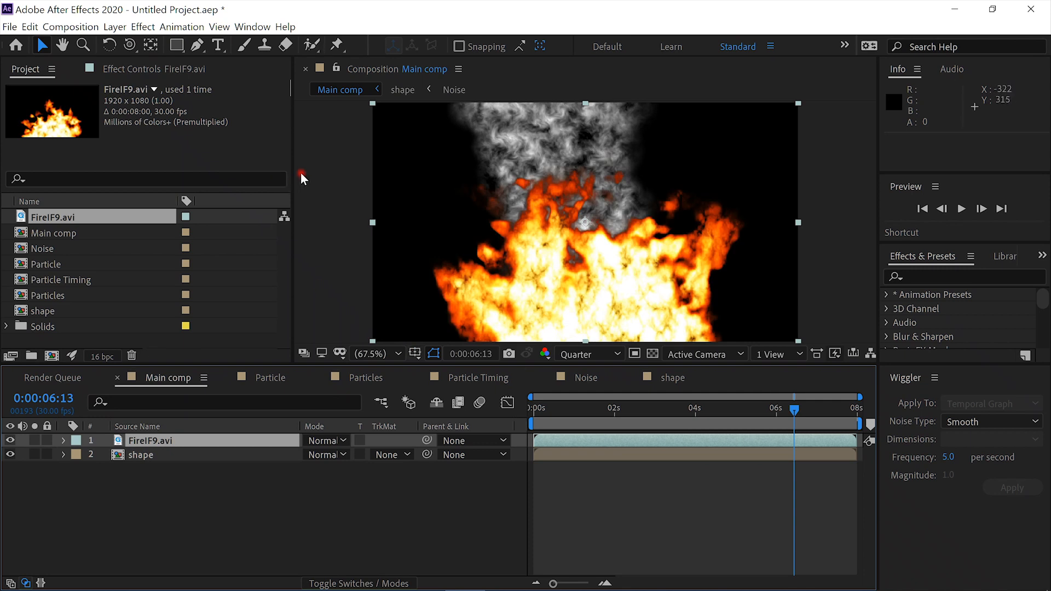
left_click(151, 47)
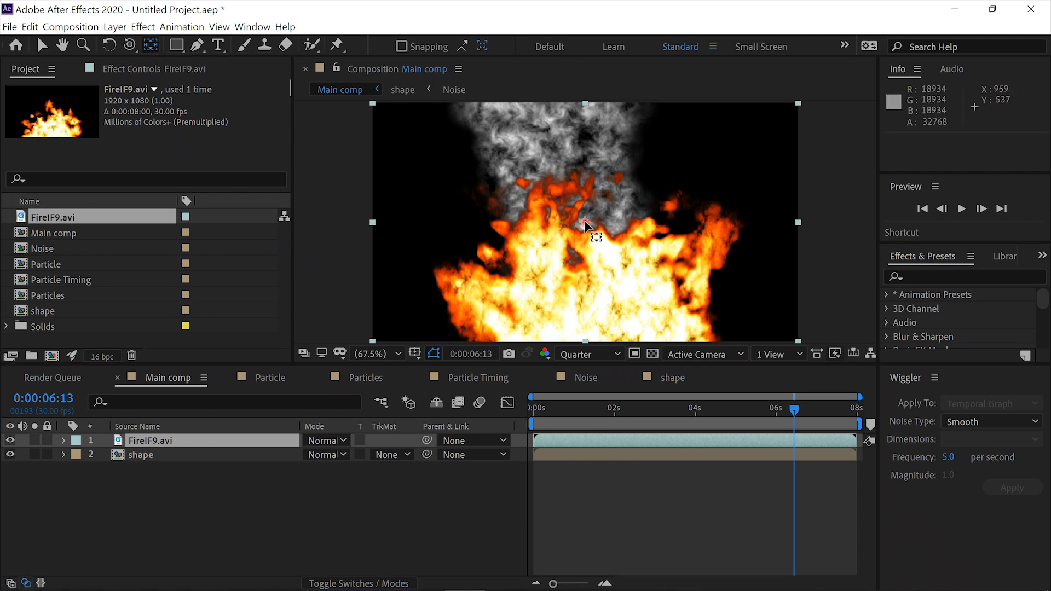
left_click_drag(583, 223, 585, 340)
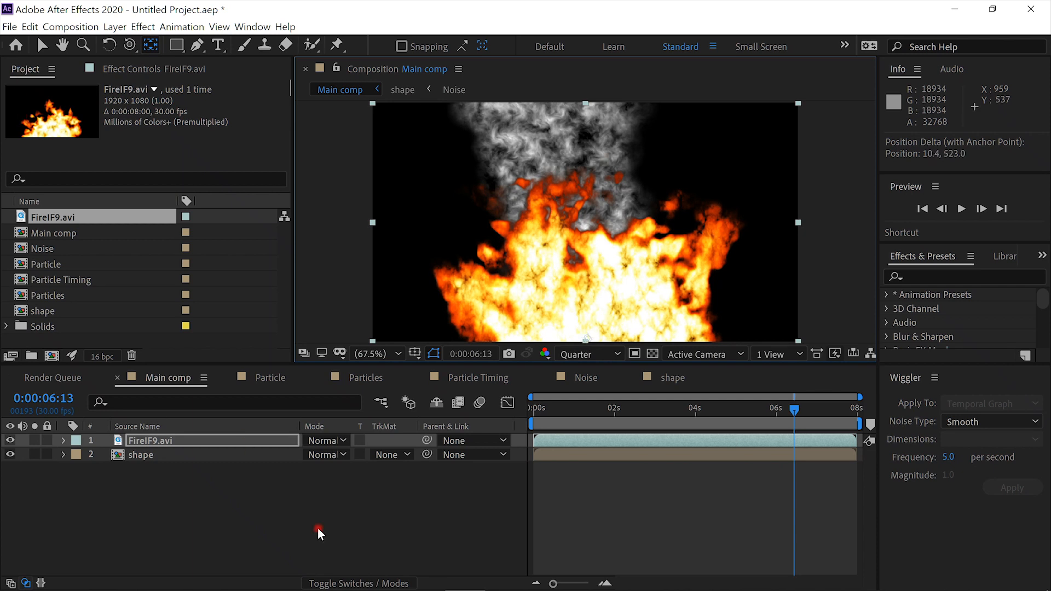
Step: Scale the FireIF9.avi layer to 28% and check the fire against the smoke at different times
key("s")
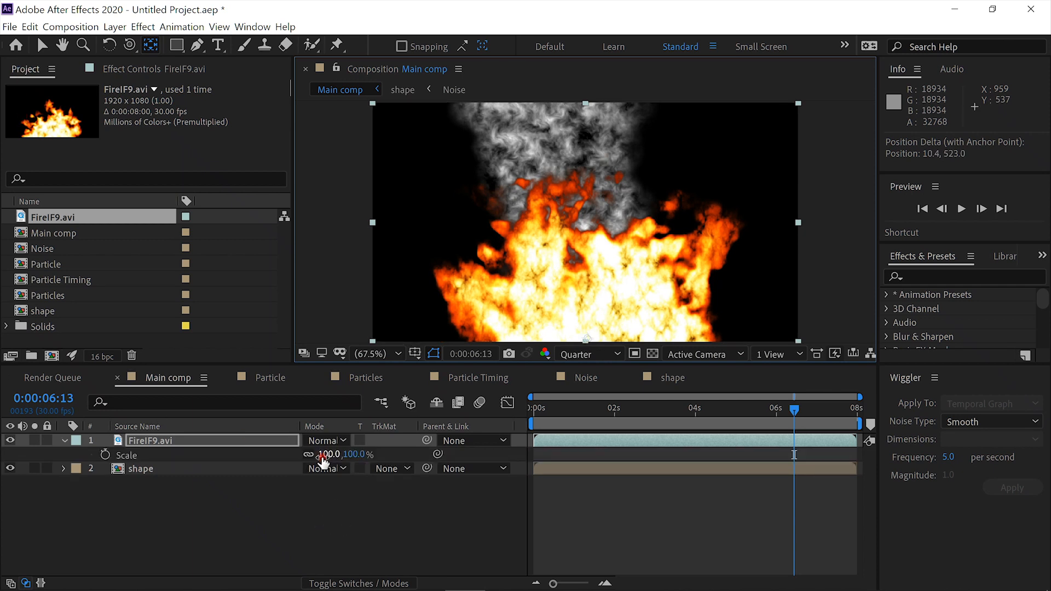
left_click_drag(323, 462, 247, 441)
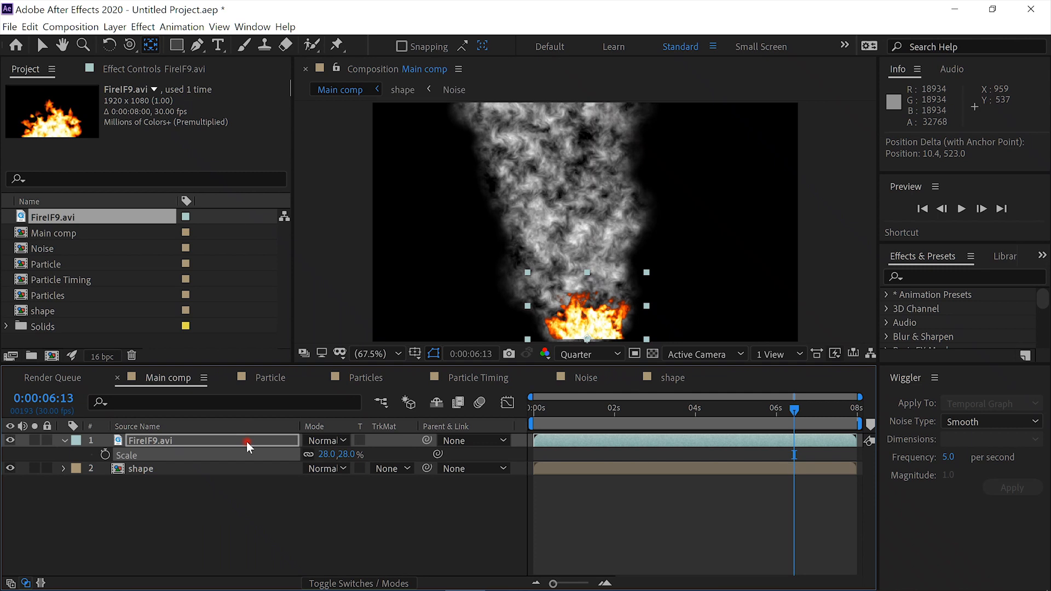
left_click(569, 430)
left_click_drag(590, 410, 502, 406)
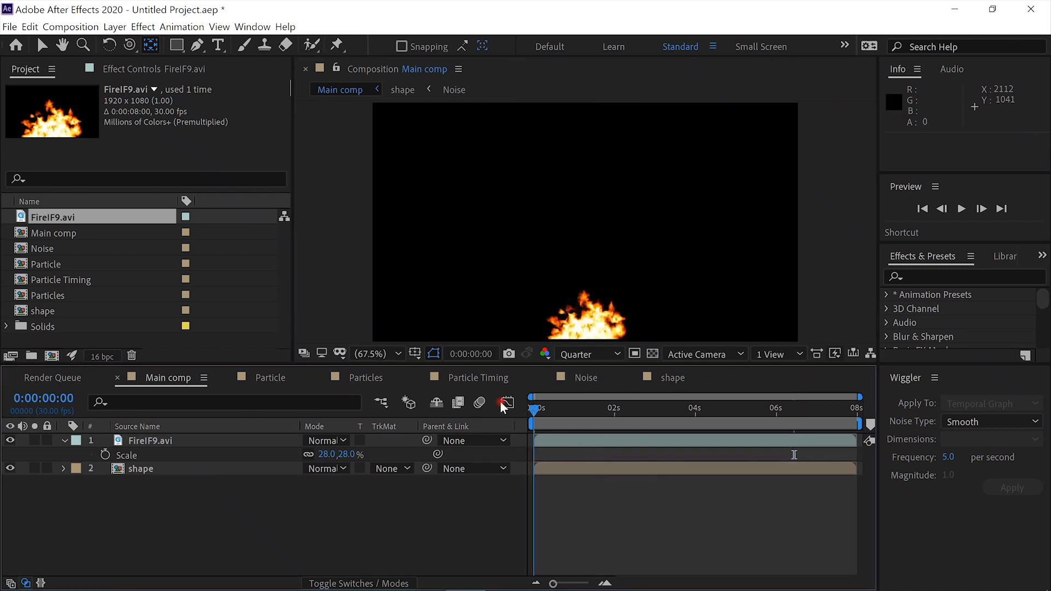
left_click(617, 410)
key("s")
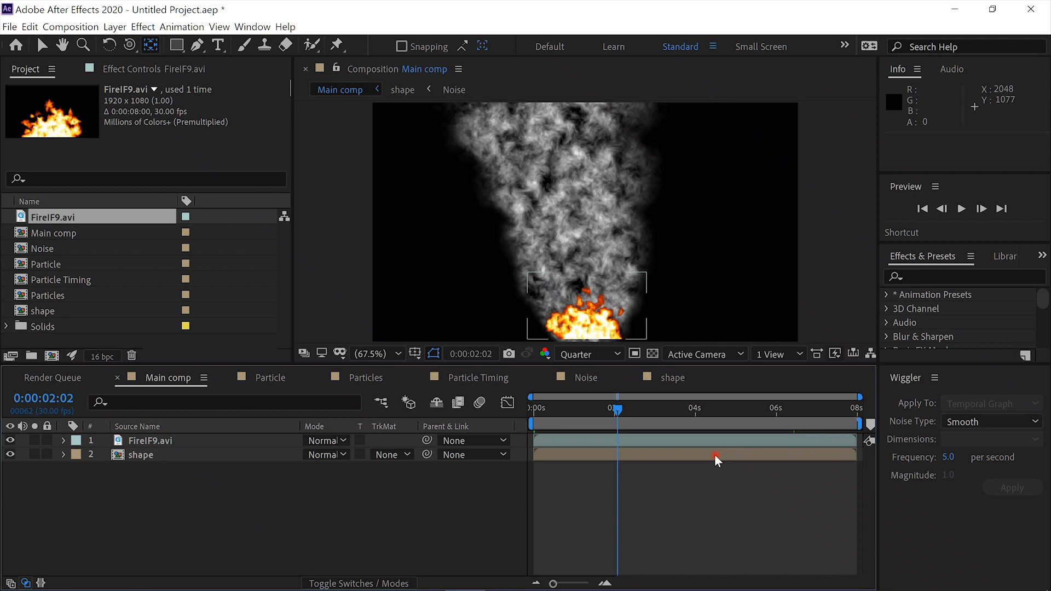
key("ctrl+z")
Step: End Main comp's work area at 0:00:01:28 and preview it from the start
left_click(613, 412)
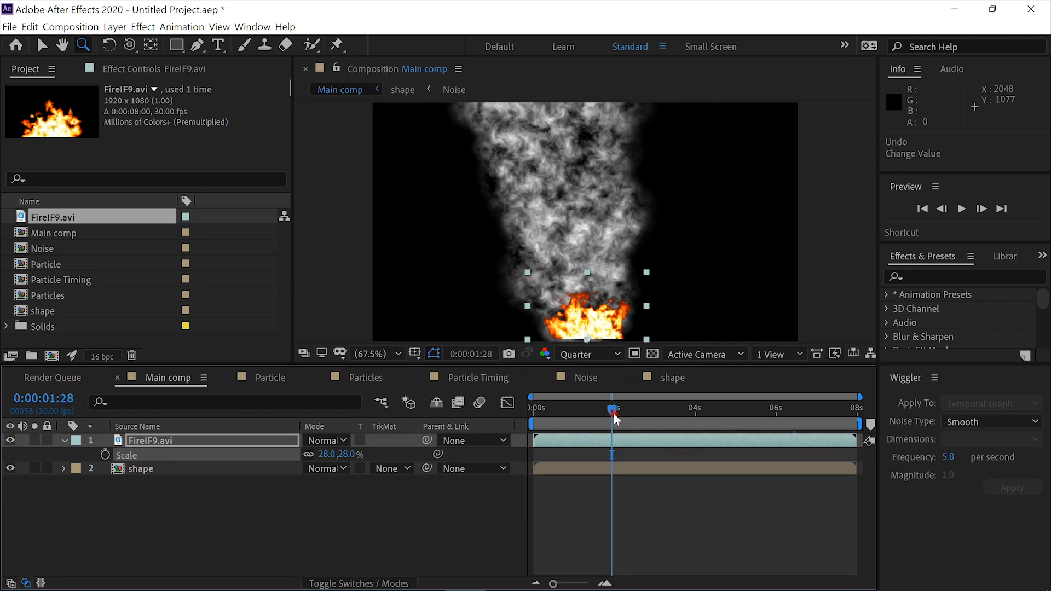
key("n")
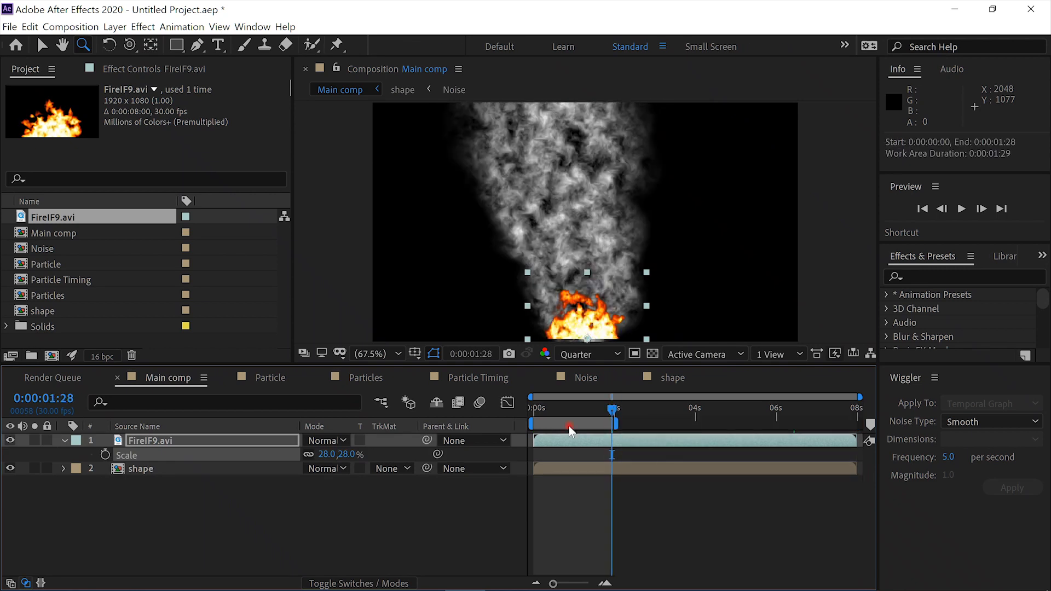
key("Home")
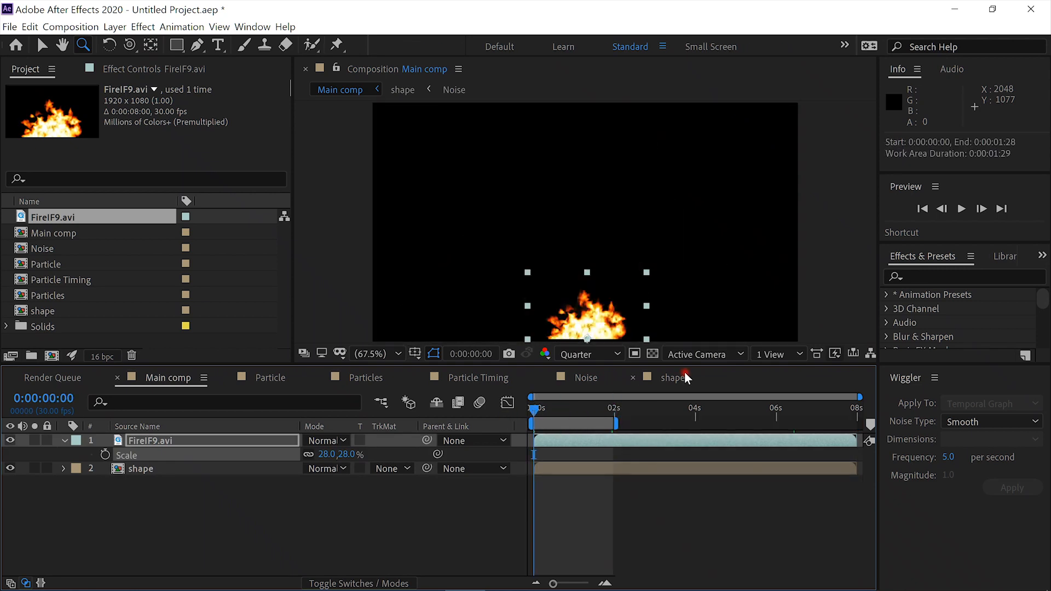
left_click(962, 208)
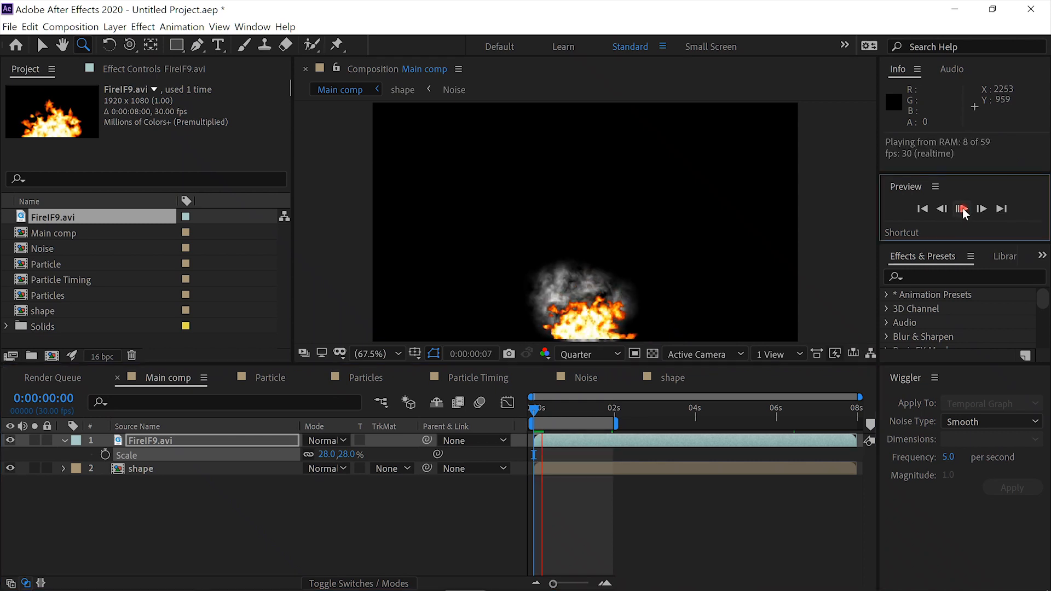
left_click(961, 208)
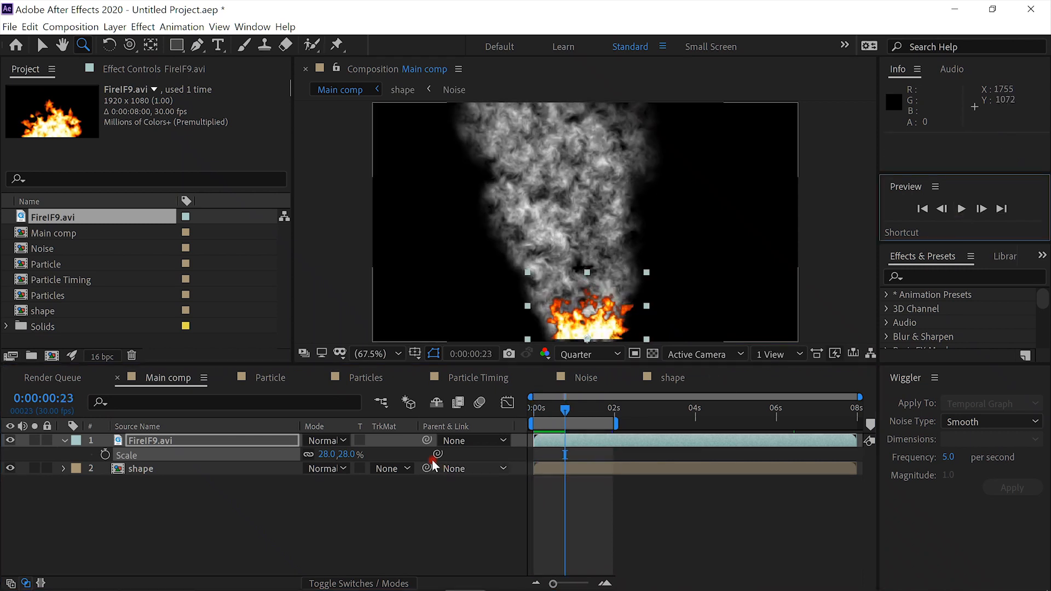
Step: In the Particles comp, shift the Particles layer to begin at -0:00:01:10, extend its end to 0:00:08:00, and preview Main comp
left_click(350, 379)
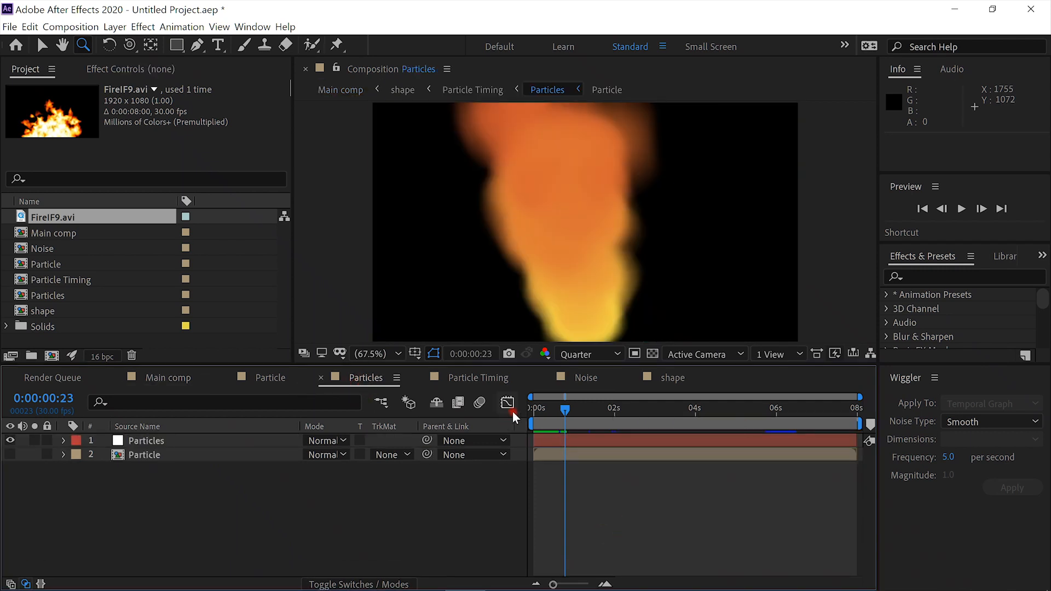
left_click_drag(565, 412, 511, 408)
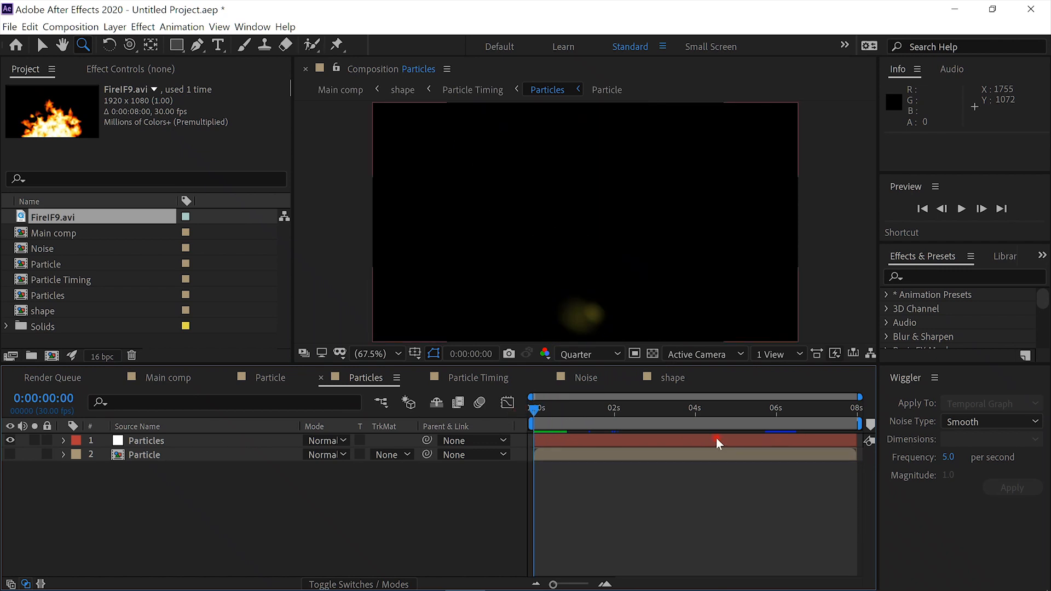
left_click_drag(716, 438, 661, 440)
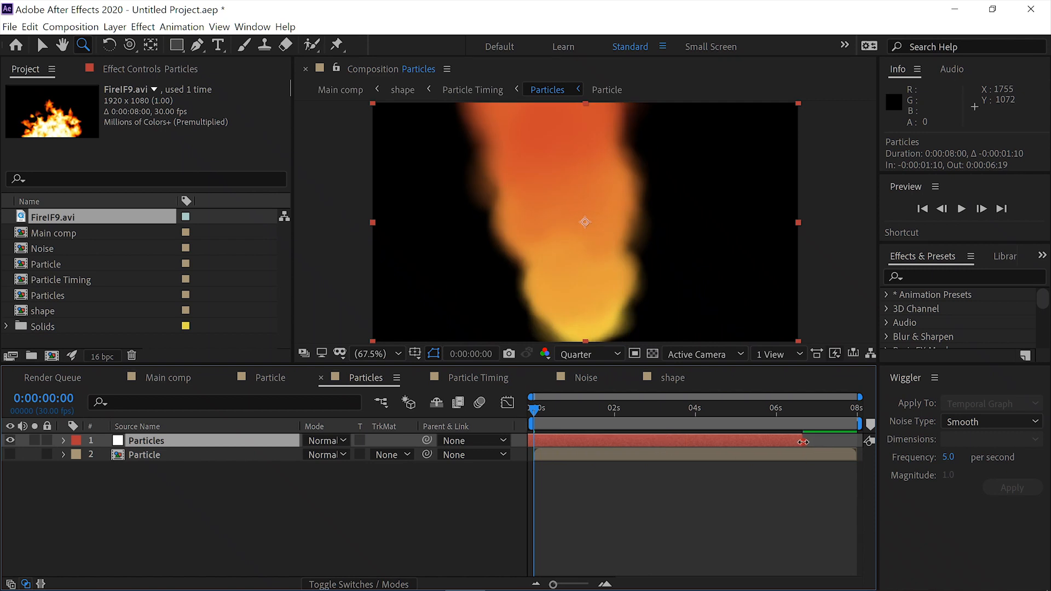
left_click_drag(803, 441, 858, 447)
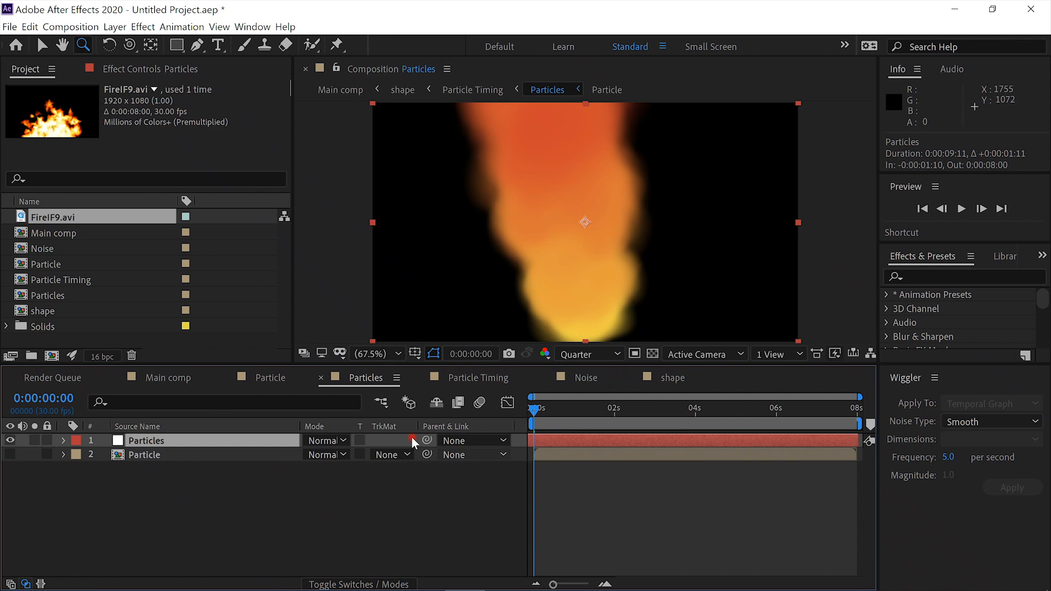
left_click(168, 378)
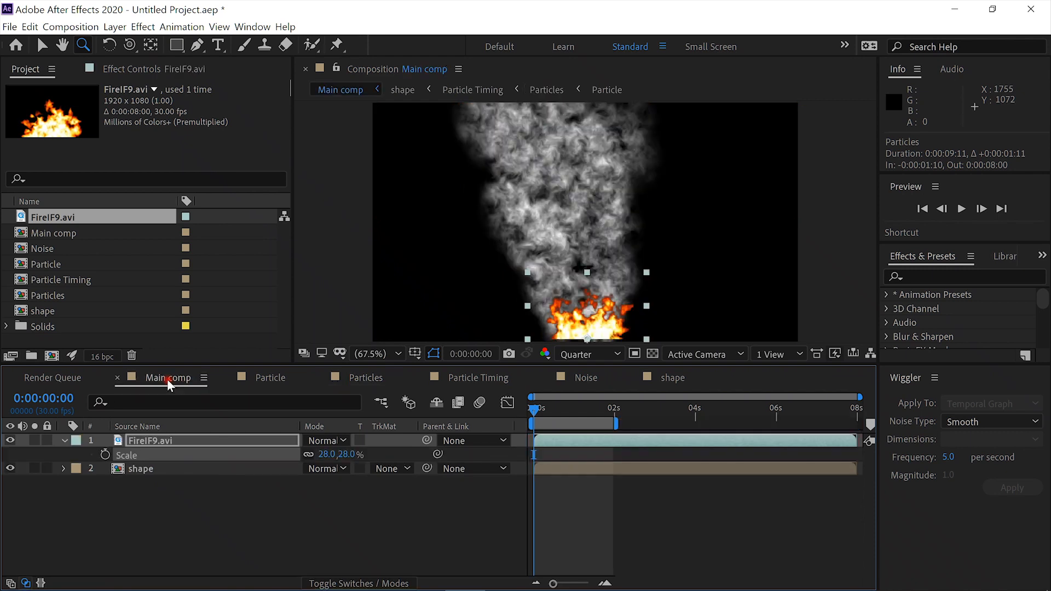
left_click(962, 209)
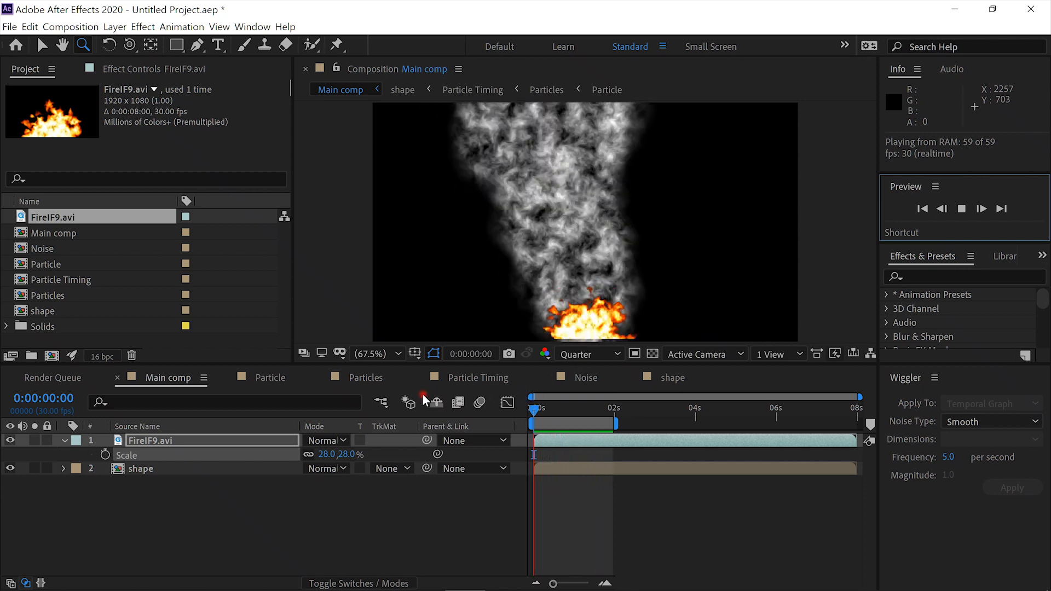
Step: In the Particle Timing comp, add an adjustment layer above Particles and apply the Timewarp effect to it
left_click(461, 376)
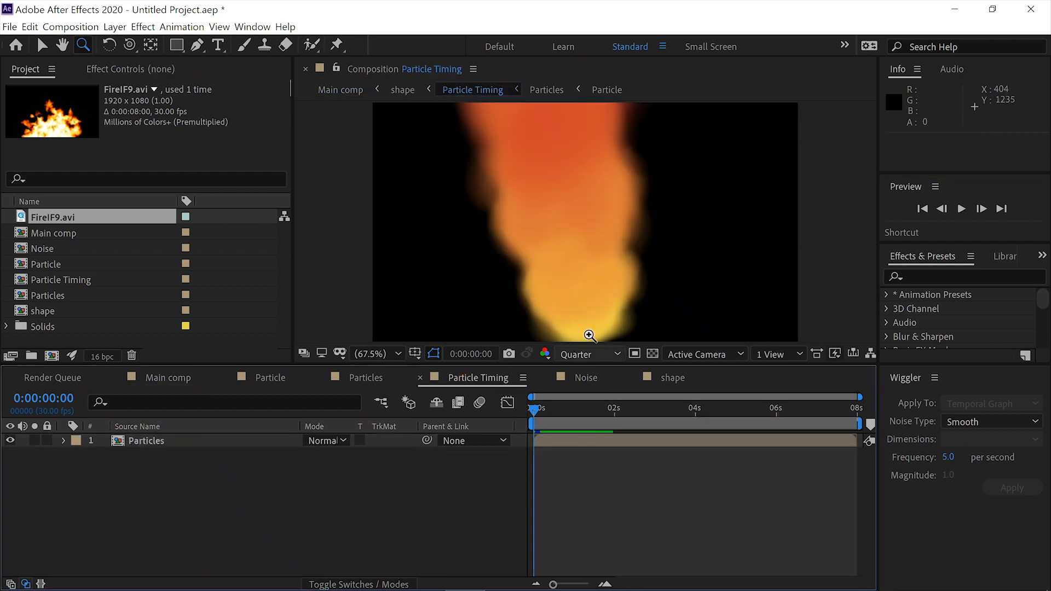
left_click(639, 282, "alt")
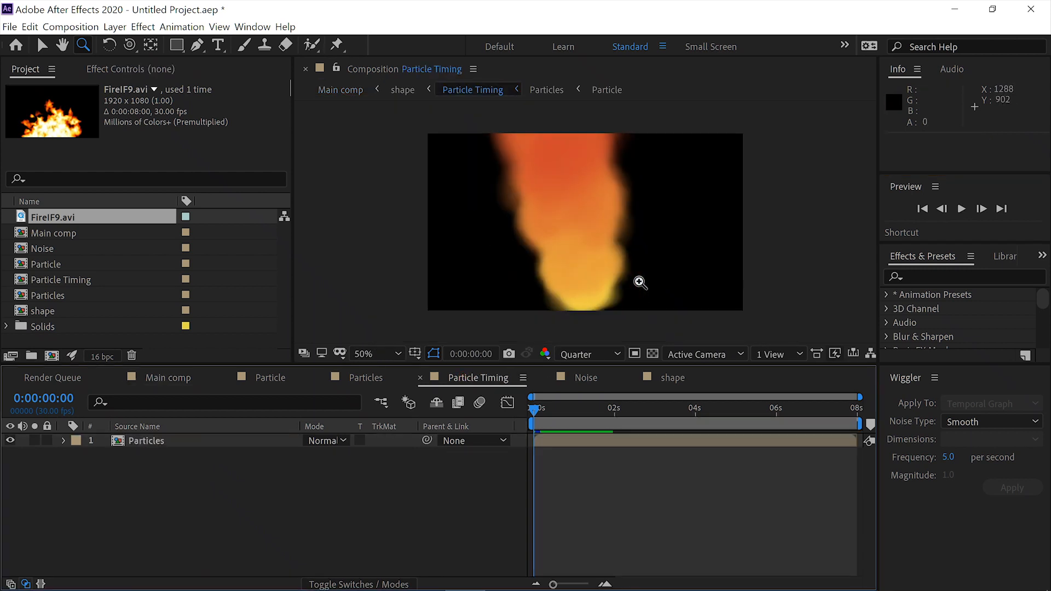
left_click(640, 282)
left_click(640, 282, "alt")
key("ctrl+alt+y")
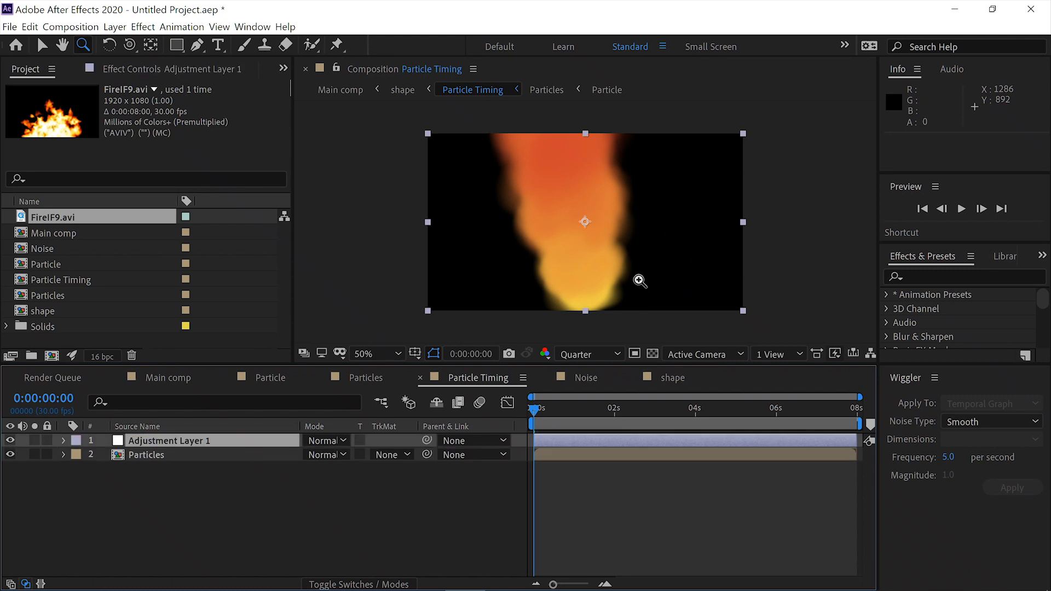
key("ctrl+space")
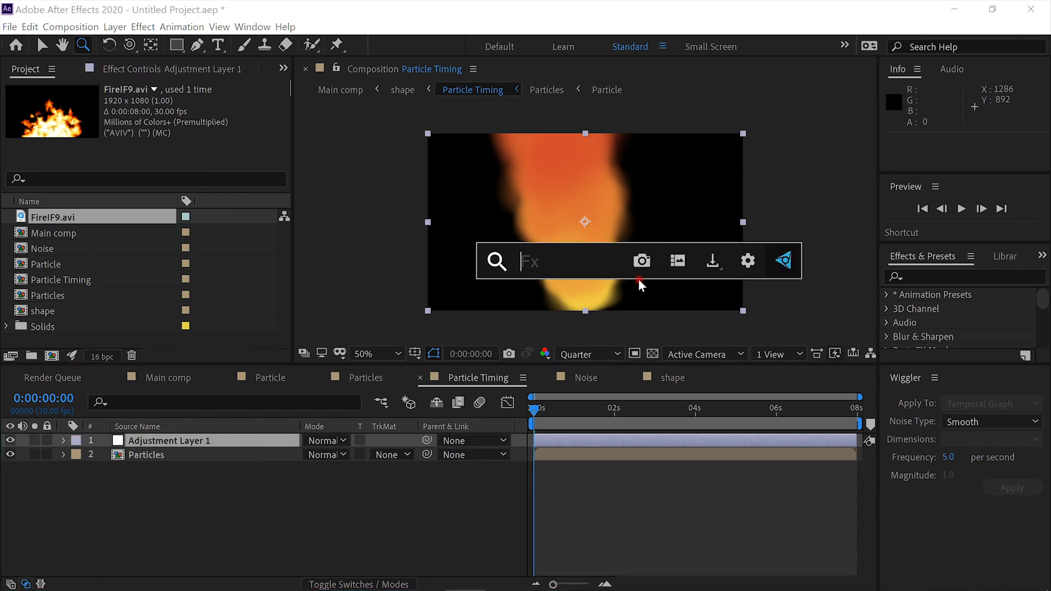
type("tim")
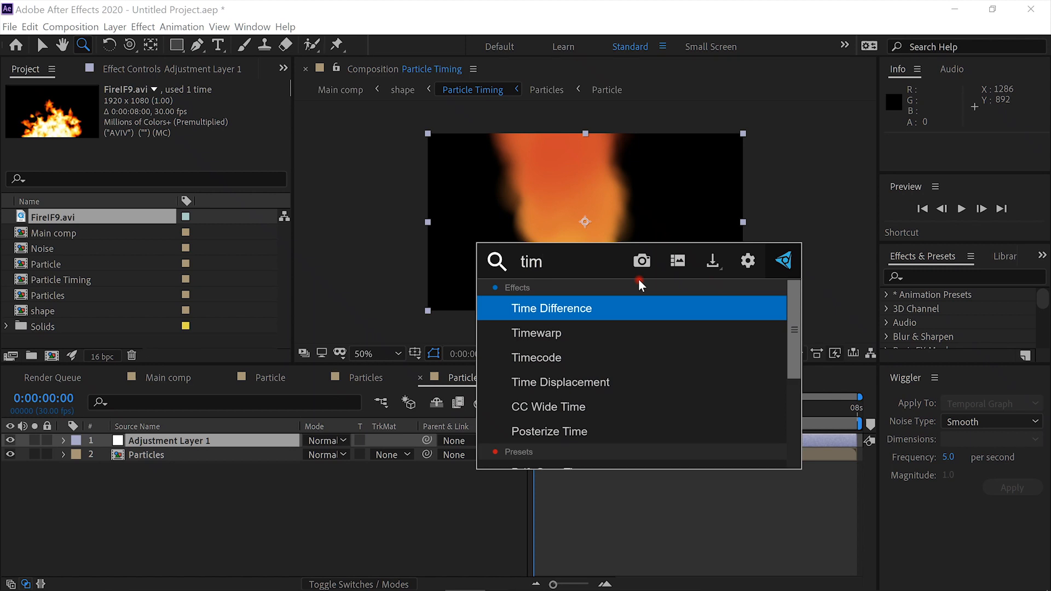
left_click(638, 326)
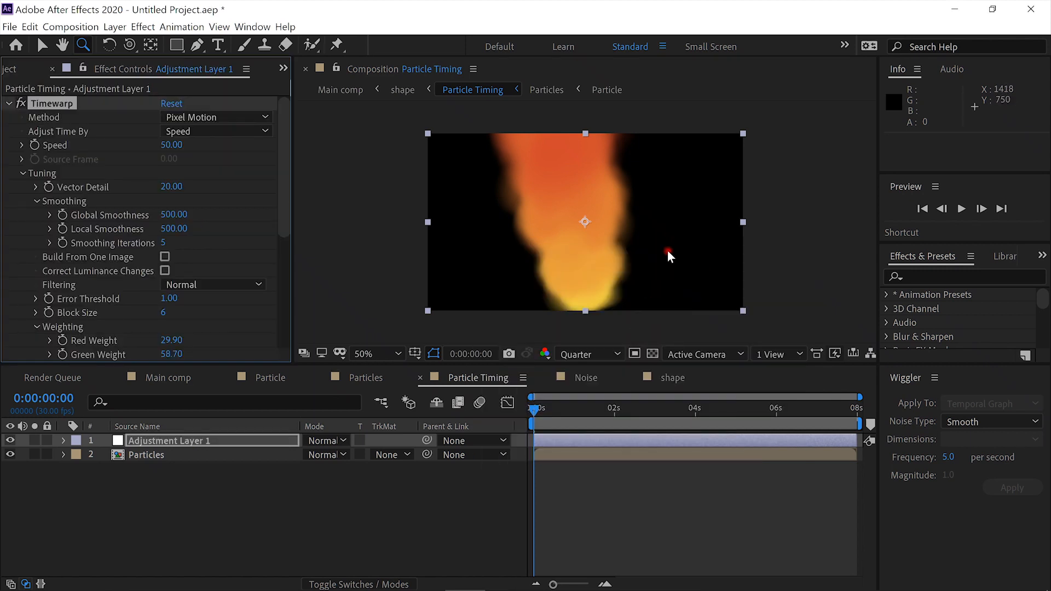
Step: Set the Timewarp Speed to 20 and preview the slowed smoke in Main comp
key("v")
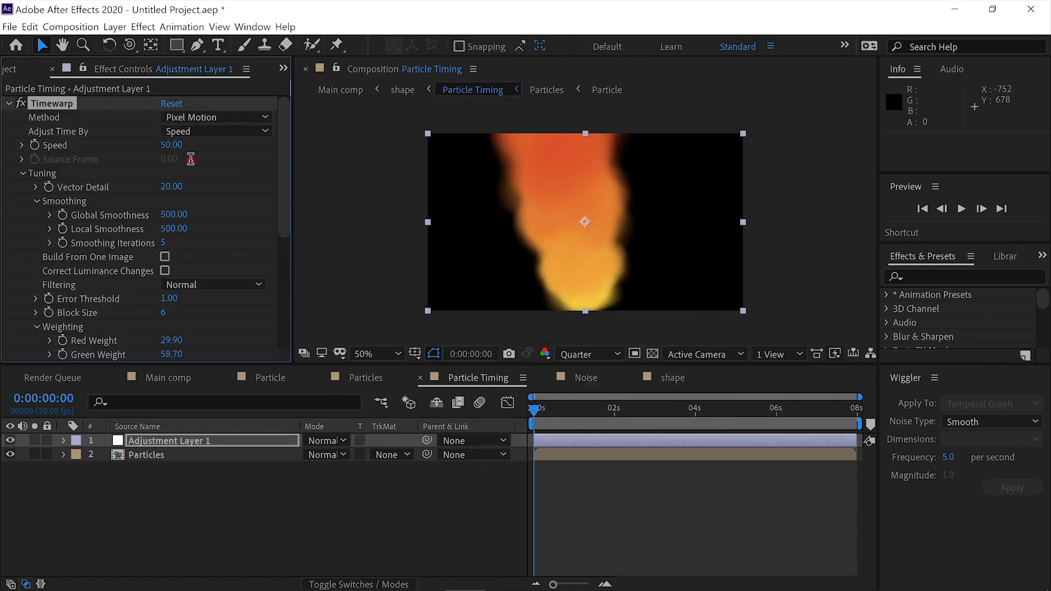
type("20")
key("Return")
left_click(186, 379)
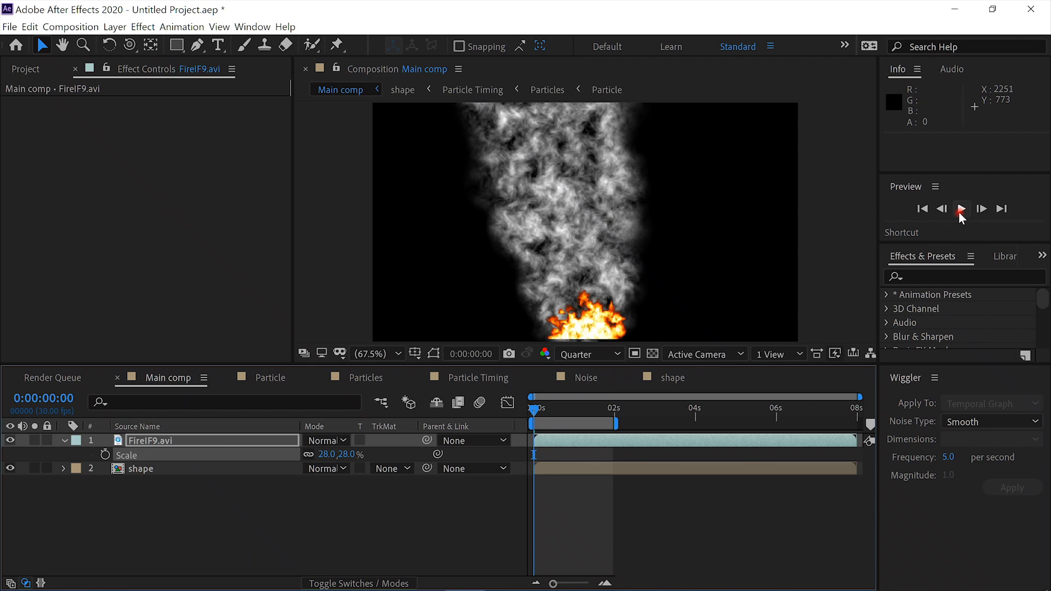
left_click(960, 210)
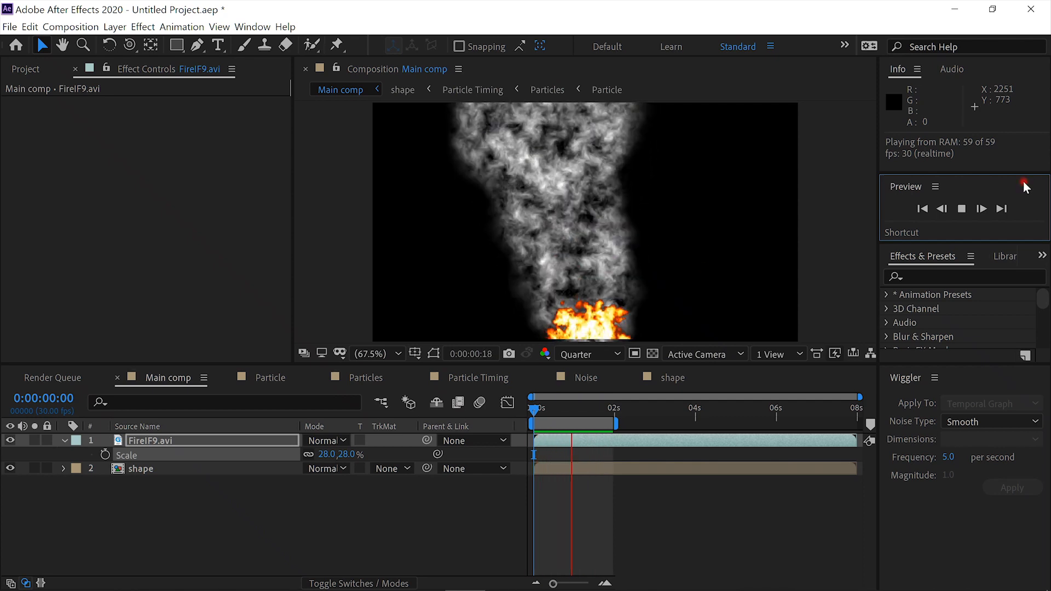
left_click(962, 209)
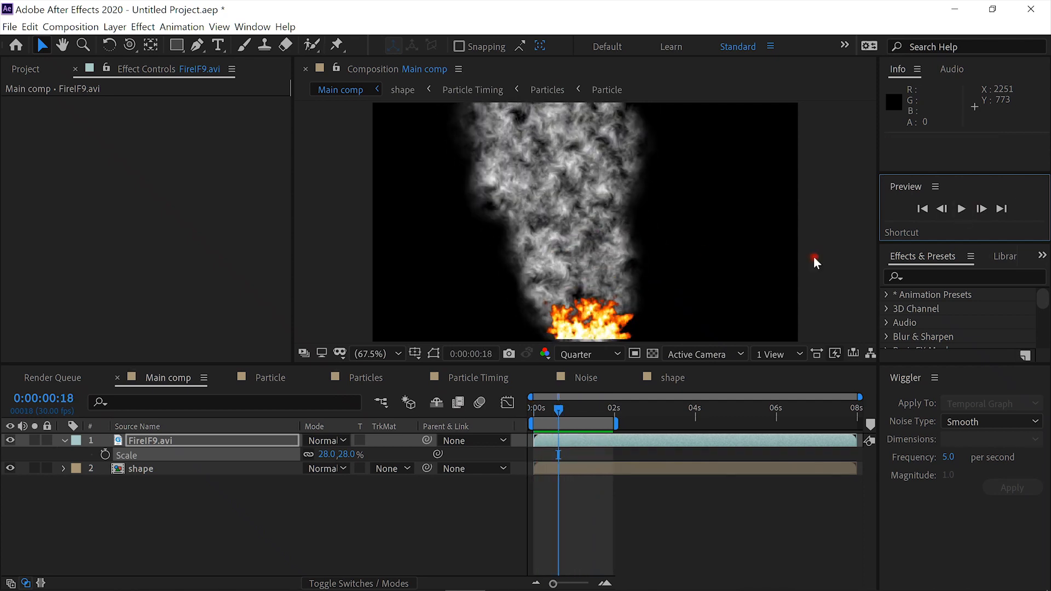
Step: In the Noise comp, add an adjustment layer above the Noise layer and apply the Timewarp effect to it
left_click(585, 381)
key("slash")
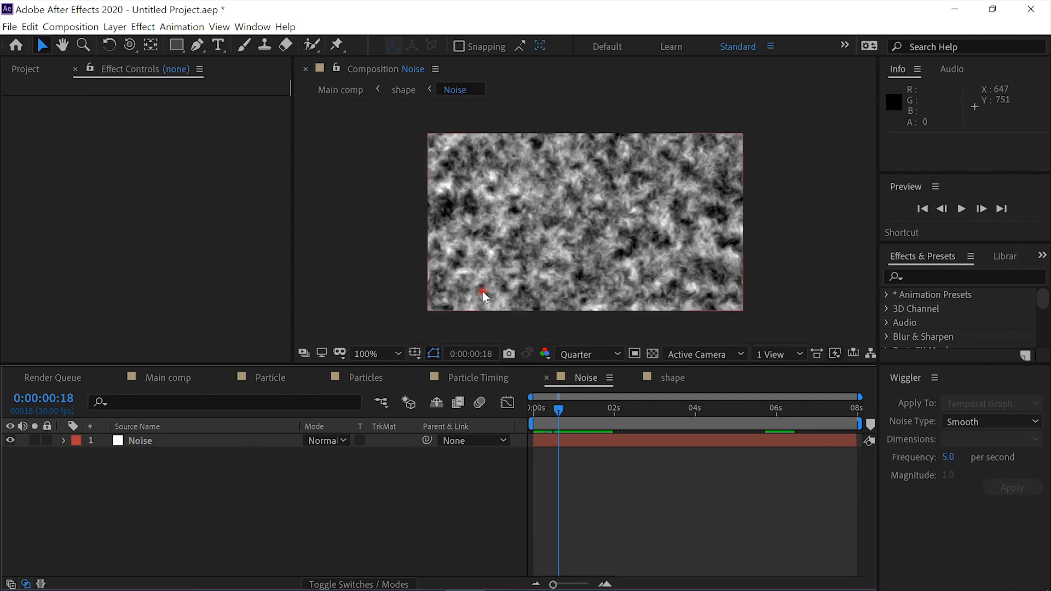
key("comma")
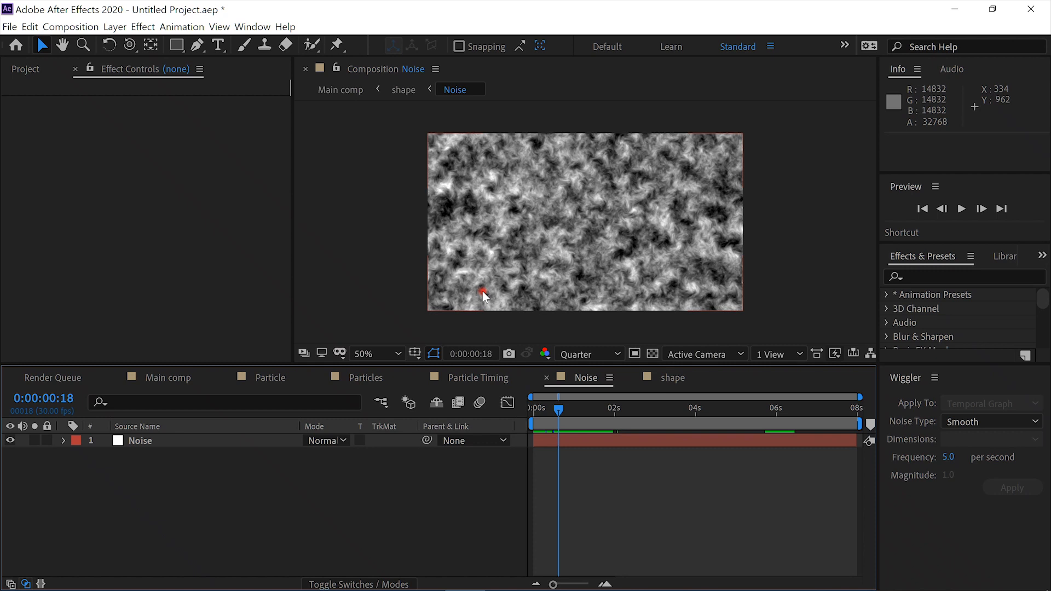
key("ctrl+alt+y")
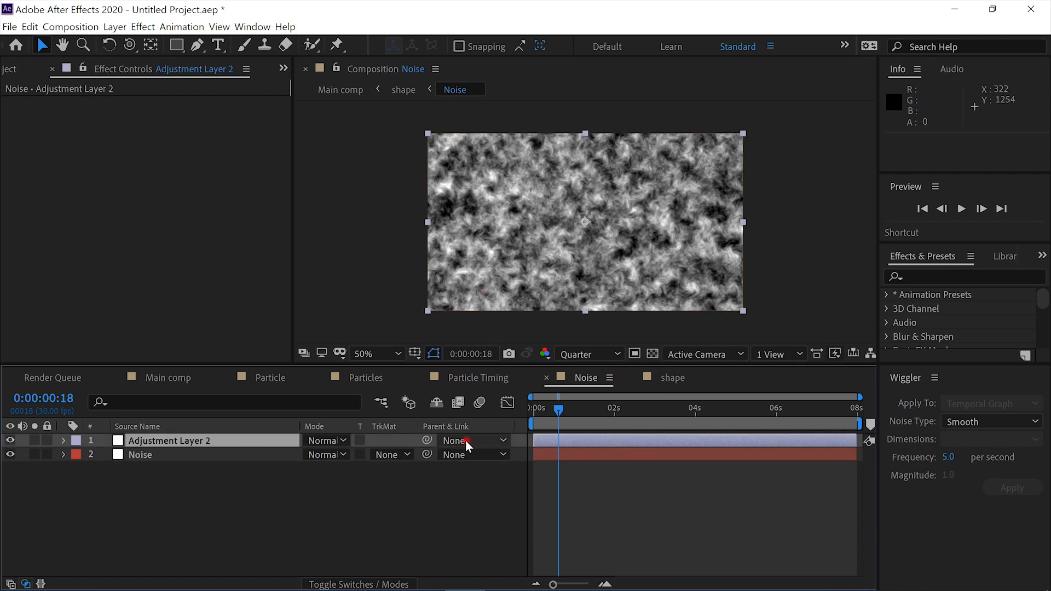
key("ctrl+space")
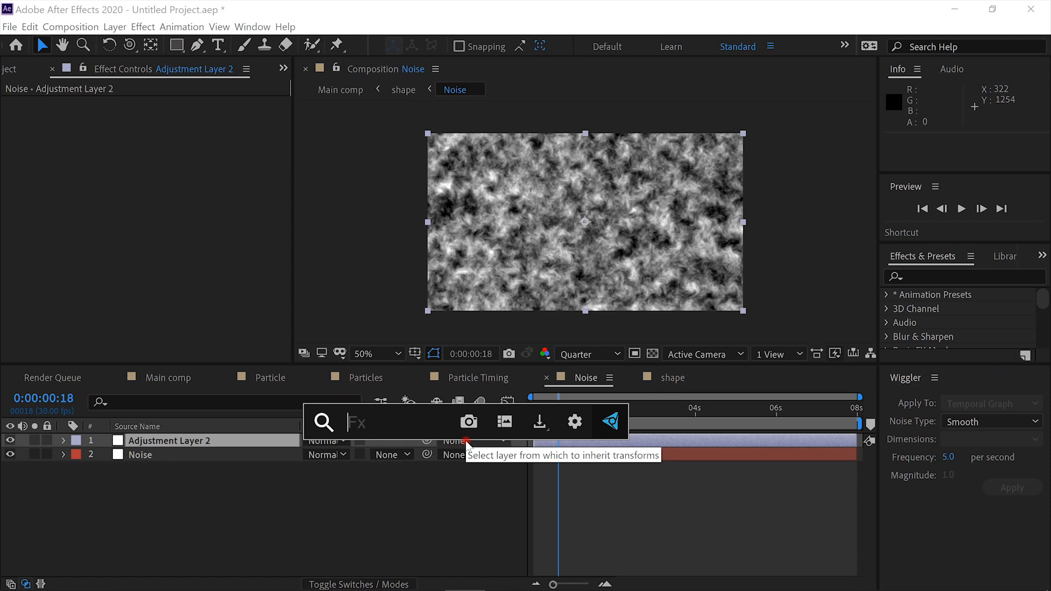
type("time")
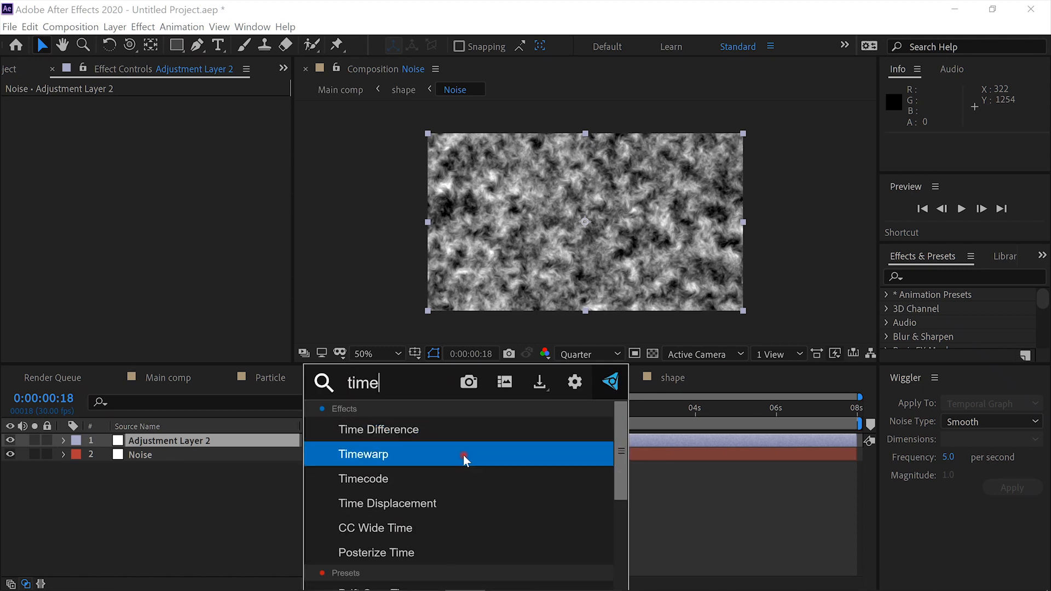
key("Escape")
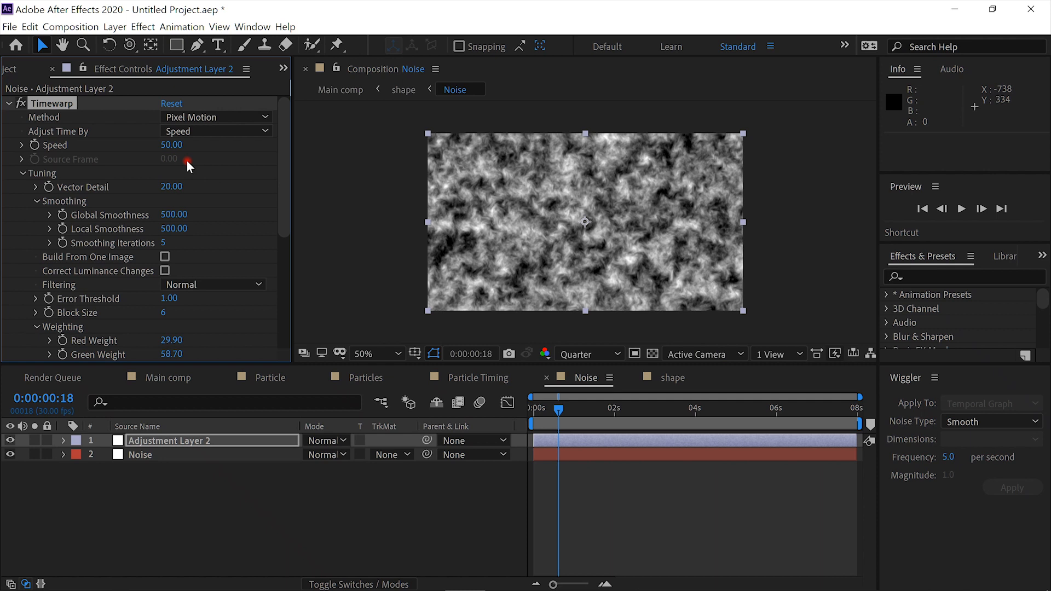
left_click(233, 446)
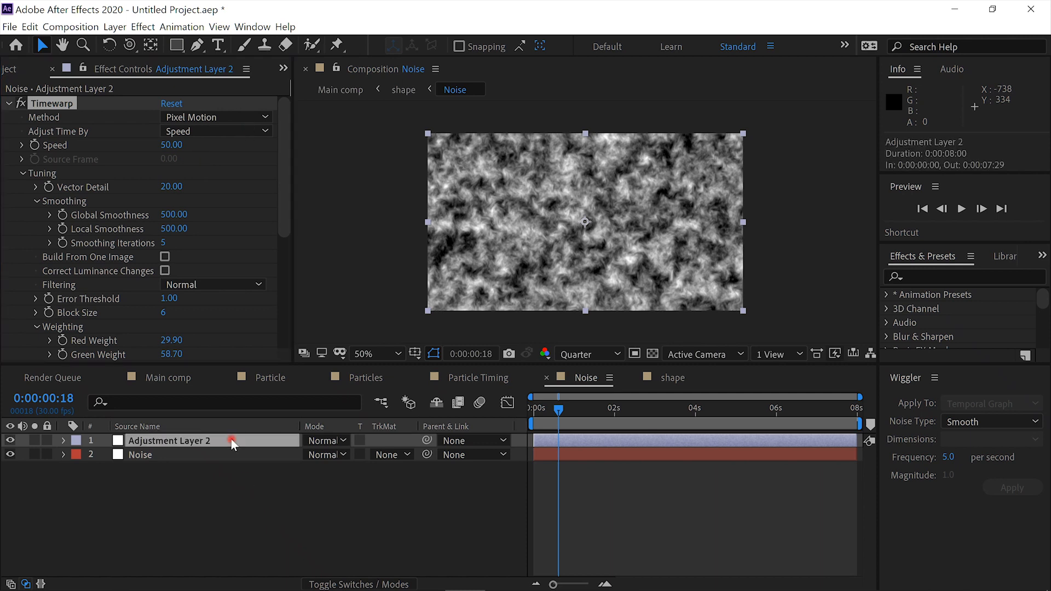
Step: Display the proportional grid, hide the Noise layer, and draw a rectangular mask on the adjustment layer covering about the upper 70% of the frame
left_click(181, 47)
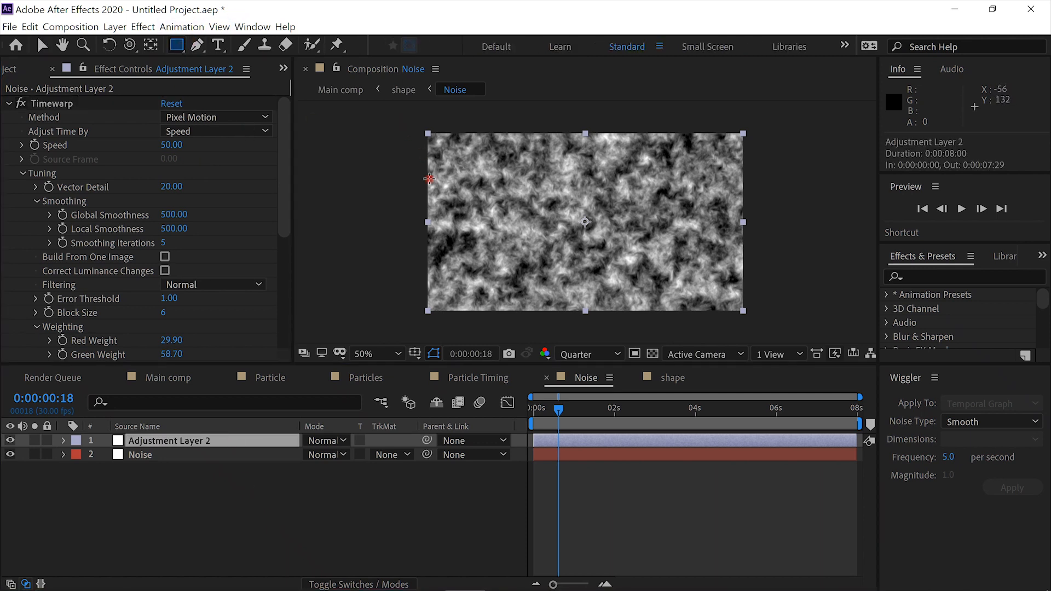
left_click(415, 354)
left_click(431, 386)
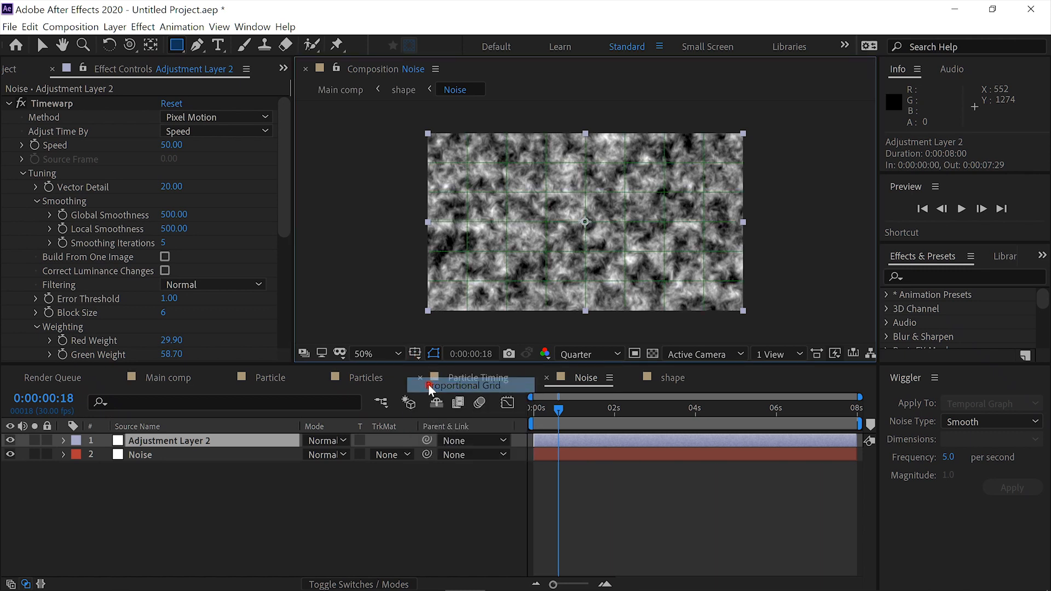
left_click(10, 455)
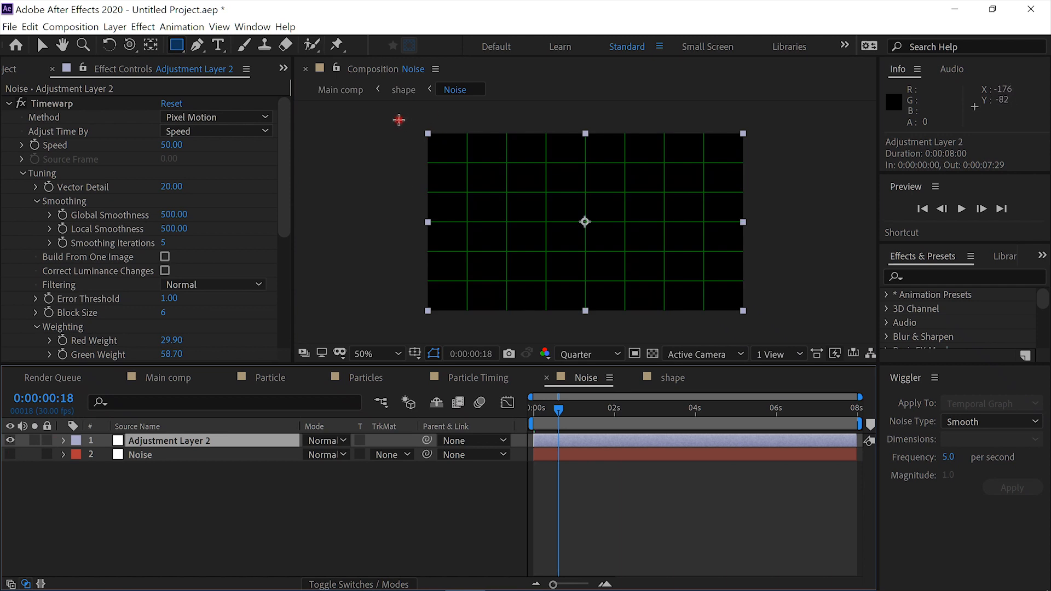
left_click_drag(399, 119, 770, 259)
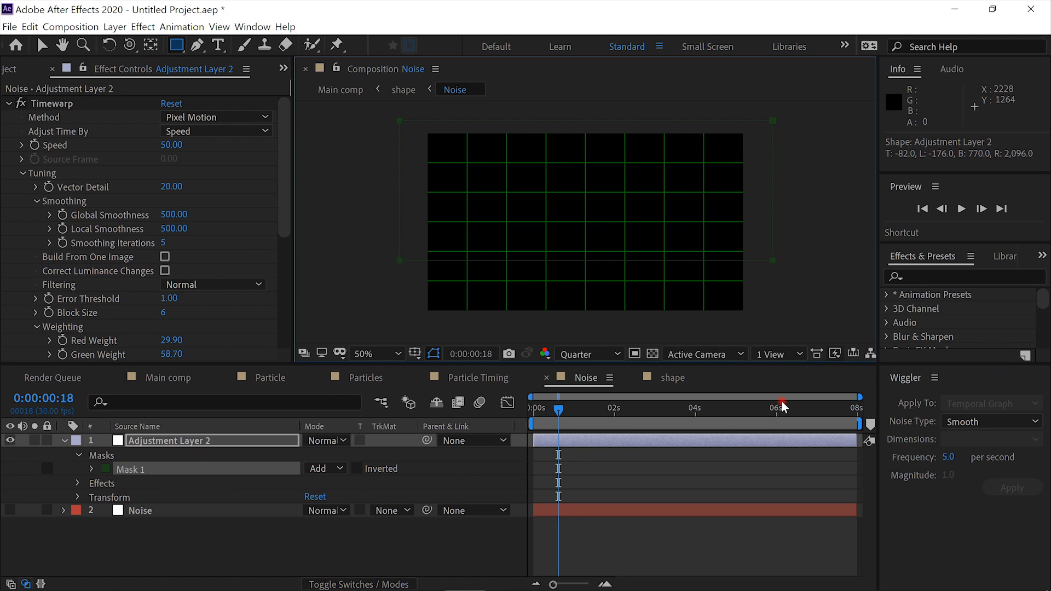
Step: Duplicate the masked adjustment layer and raise the lower edge of the copy's mask to about one third down the frame
left_click(165, 443)
key("ctrl+d")
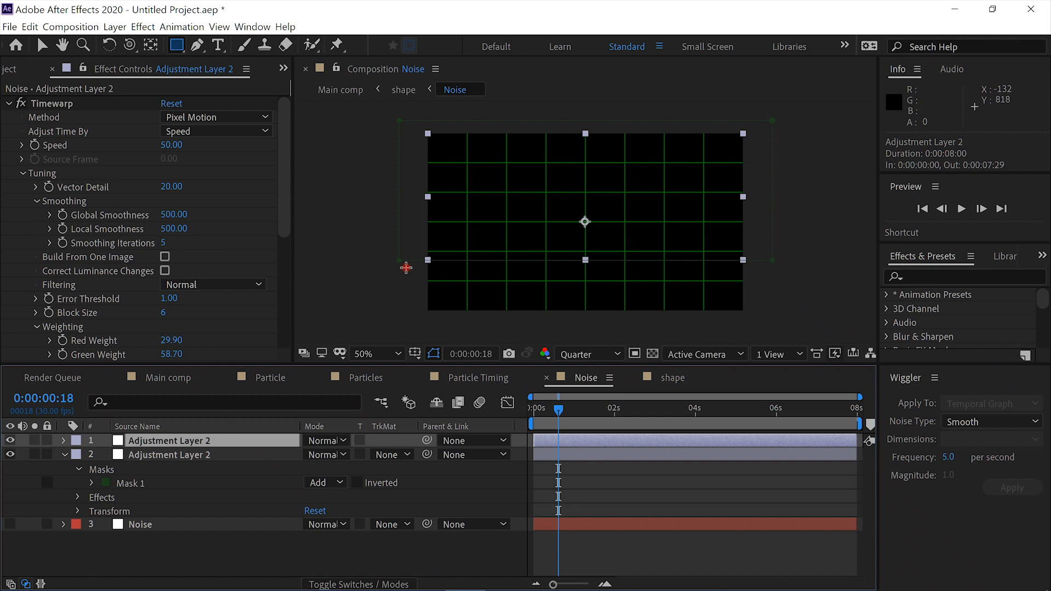
key("v")
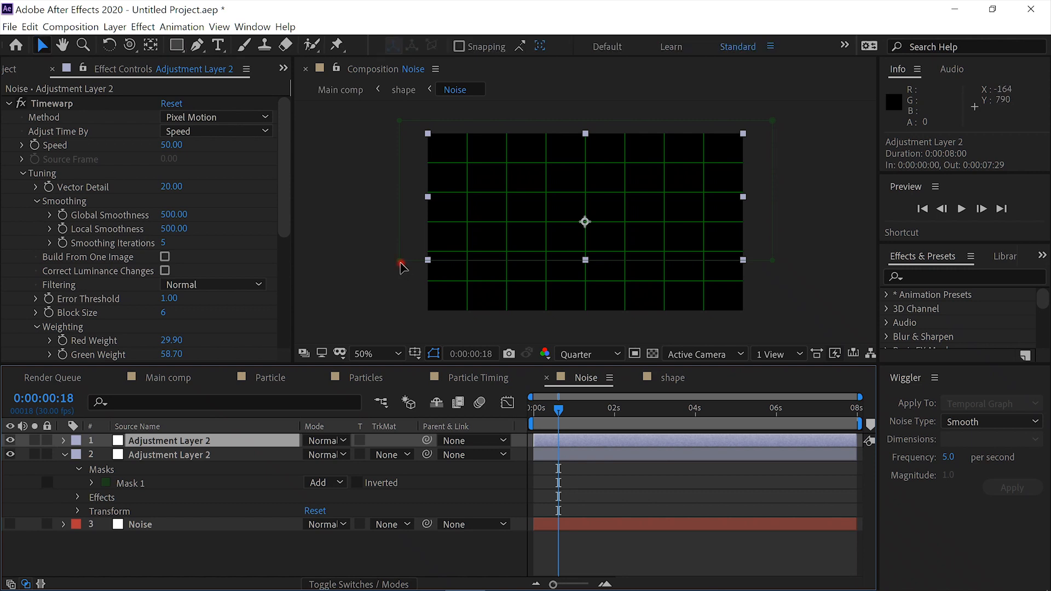
left_click(405, 269)
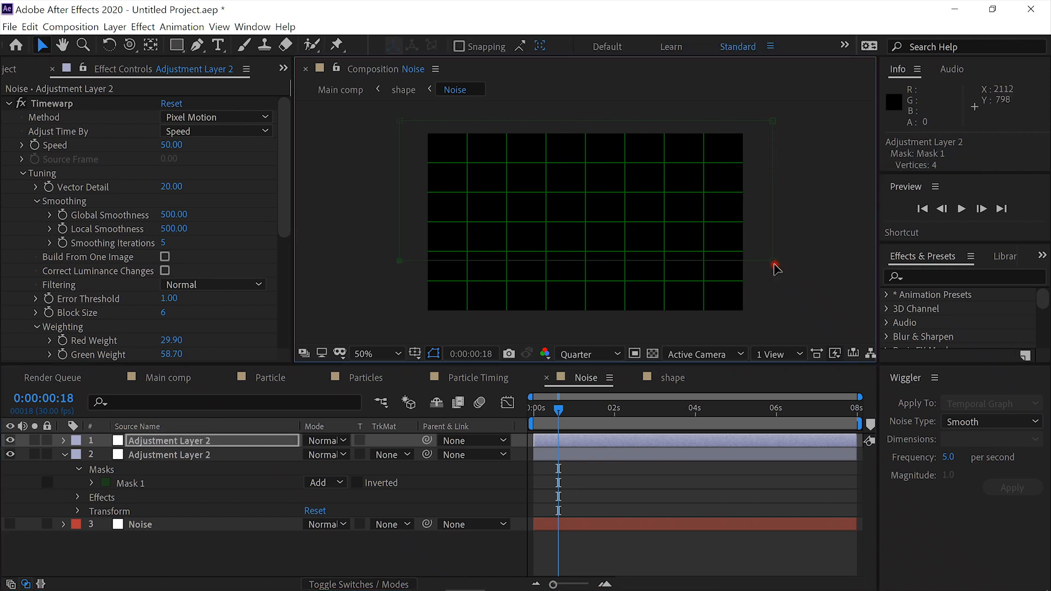
left_click_drag(774, 266, 763, 202)
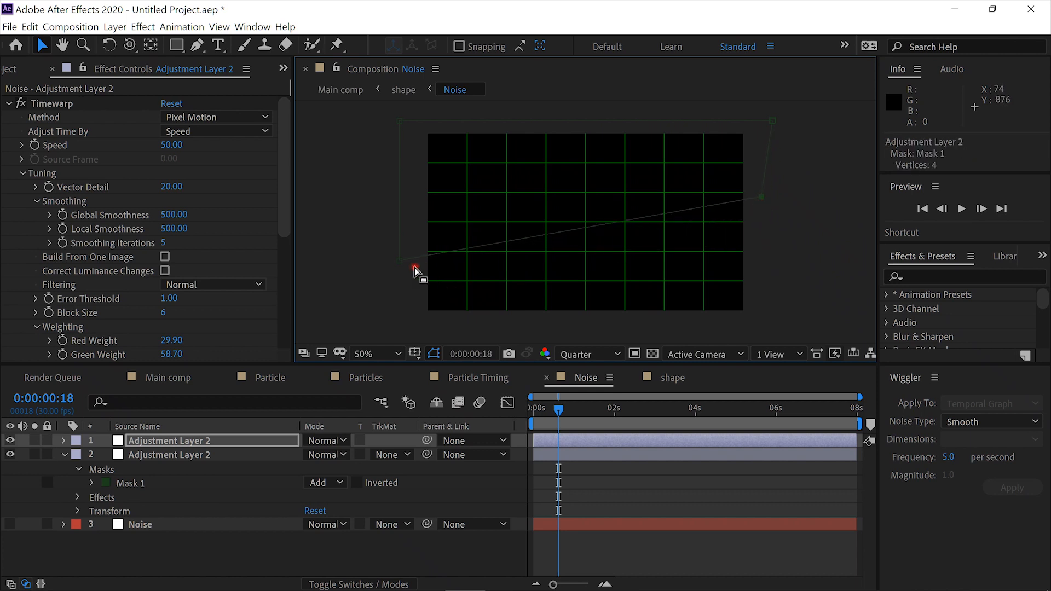
left_click_drag(403, 263, 404, 202)
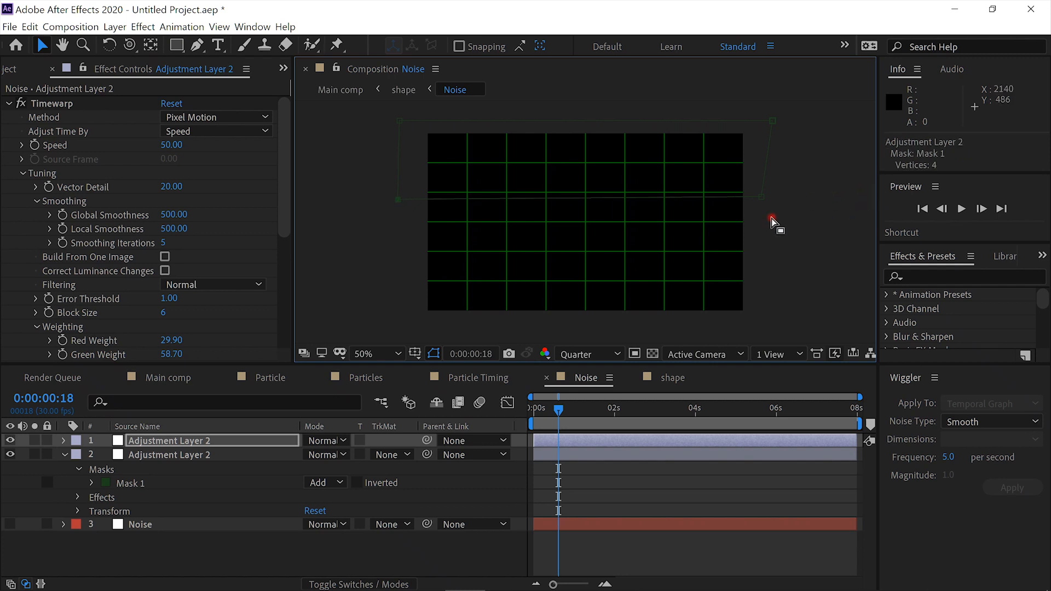
left_click_drag(763, 196, 773, 196)
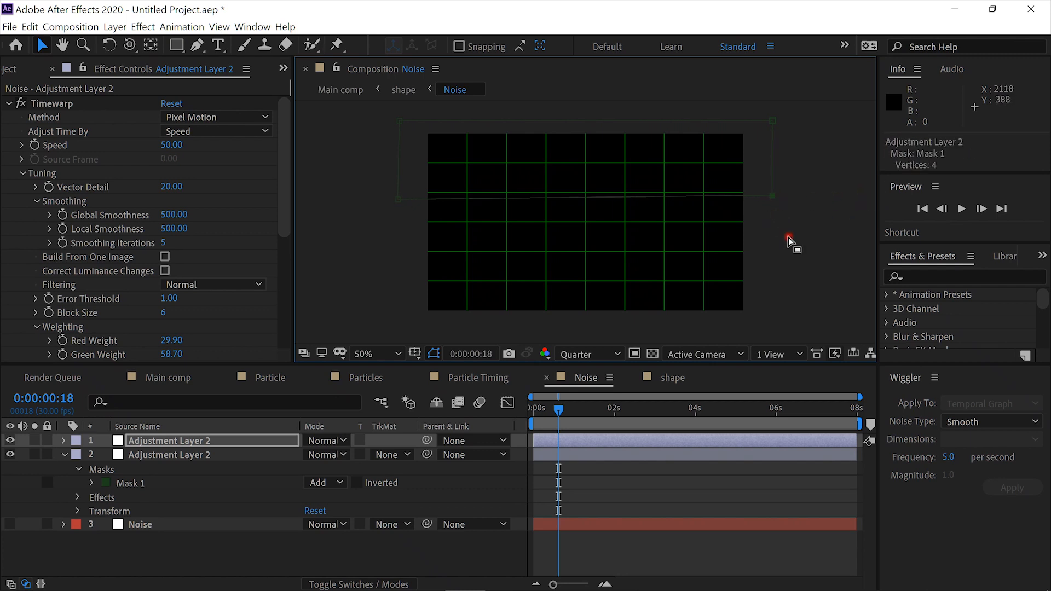
Step: Show the Noise layer again and preview the layered Timewarp in the Noise comp
left_click(11, 526)
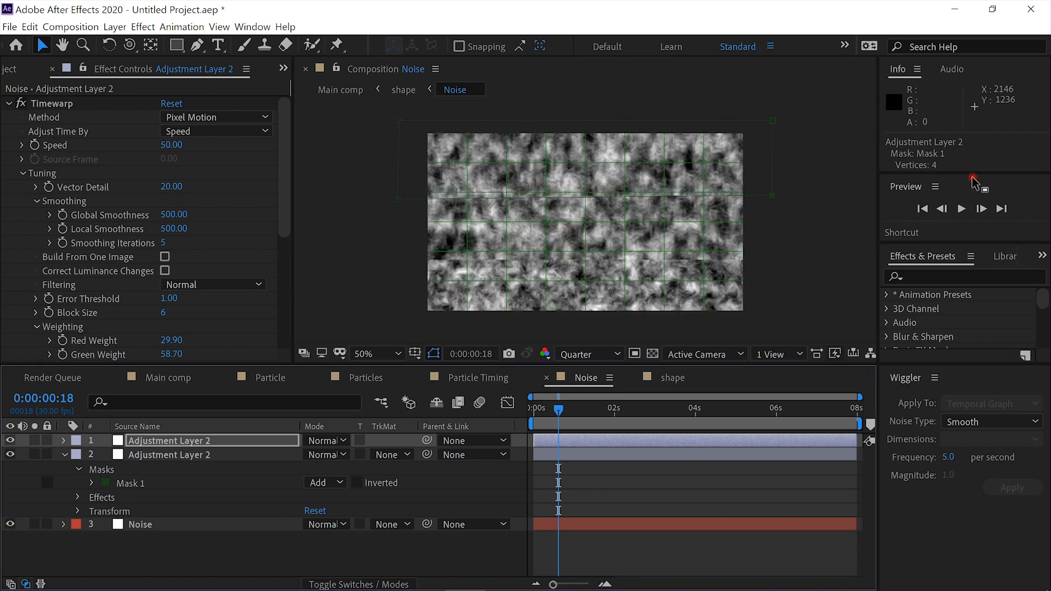
left_click(961, 210)
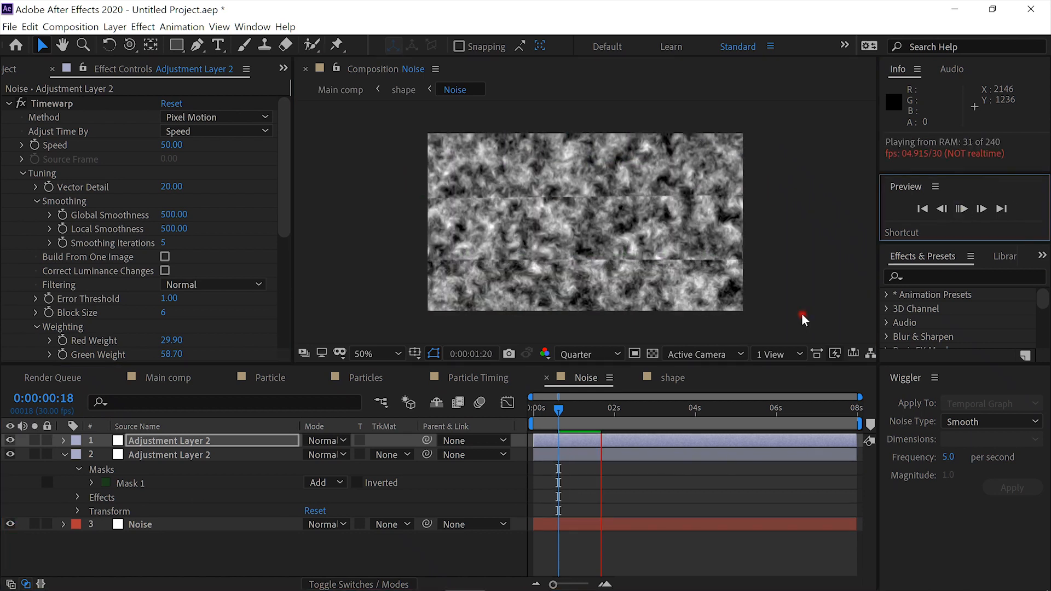
left_click(962, 209)
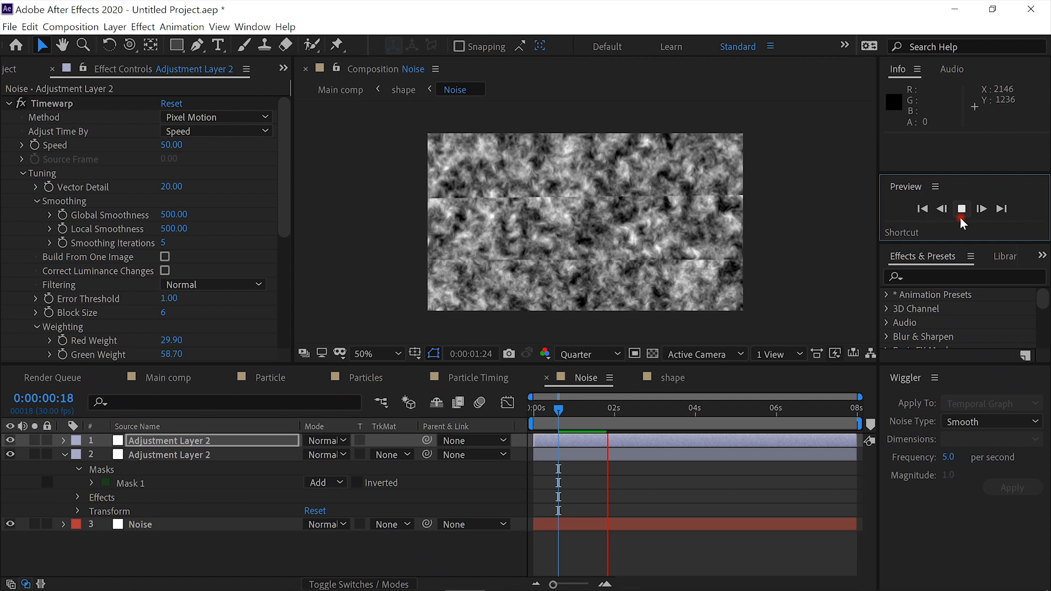
left_click(618, 395)
Step: Set the Mask Feather to 90 pixels on the upper adjustment layer and 112 pixels on the lower one
left_click(185, 454)
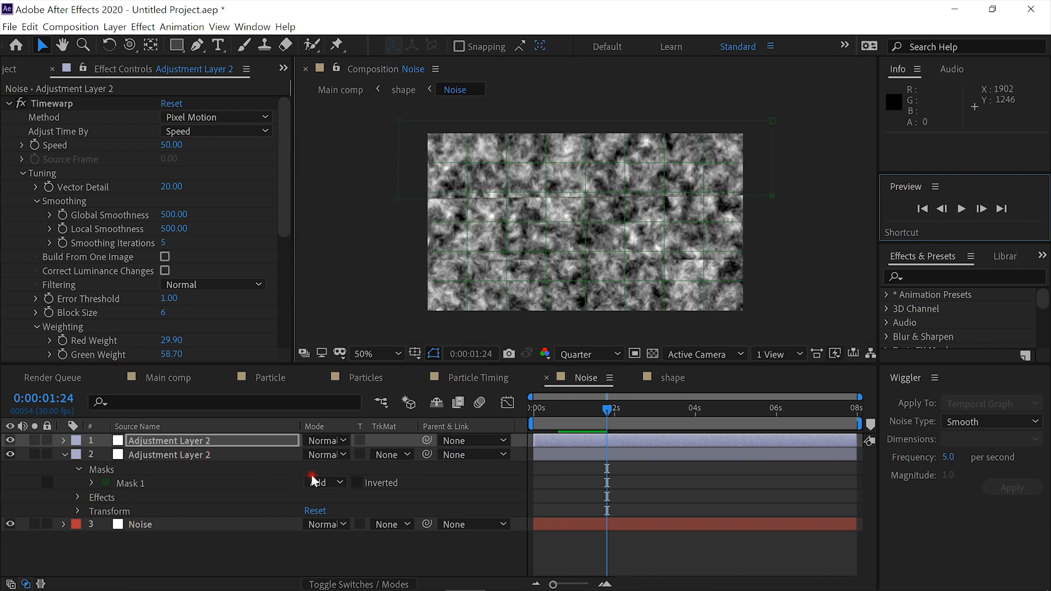
key("f")
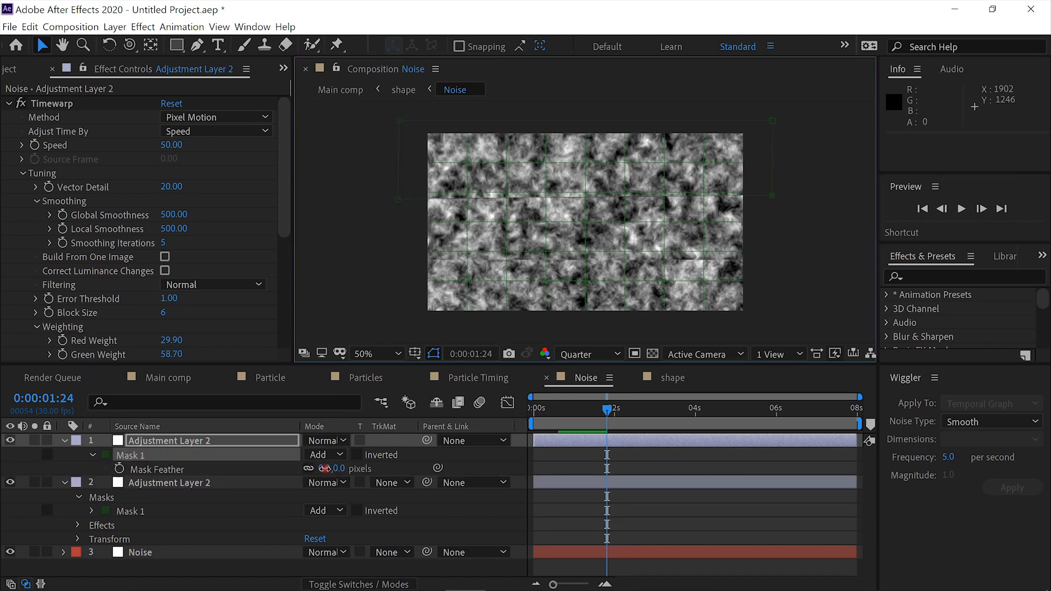
left_click_drag(325, 468, 402, 471)
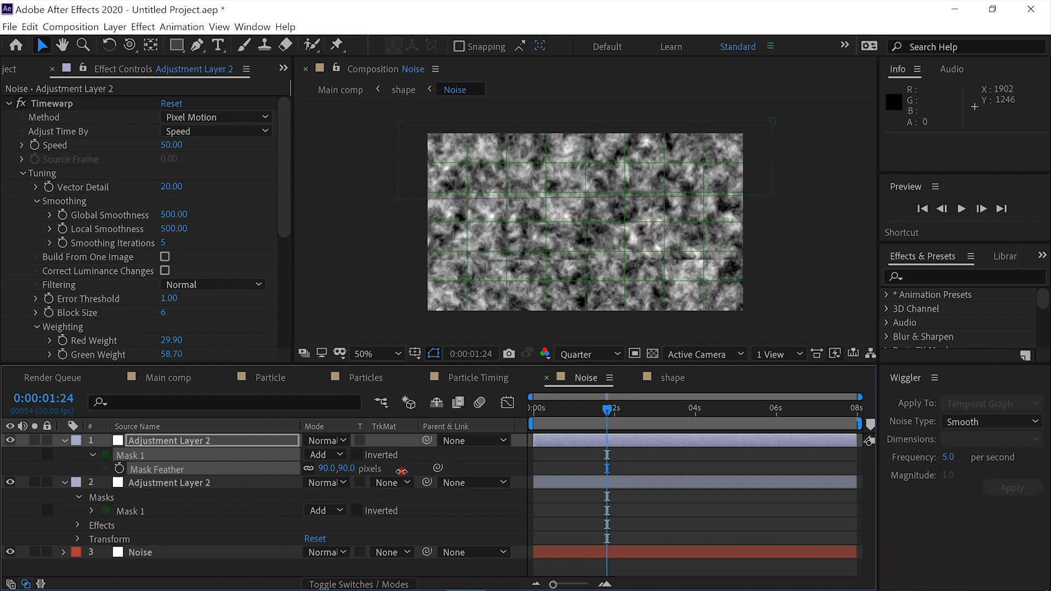
left_click(209, 481)
key("f")
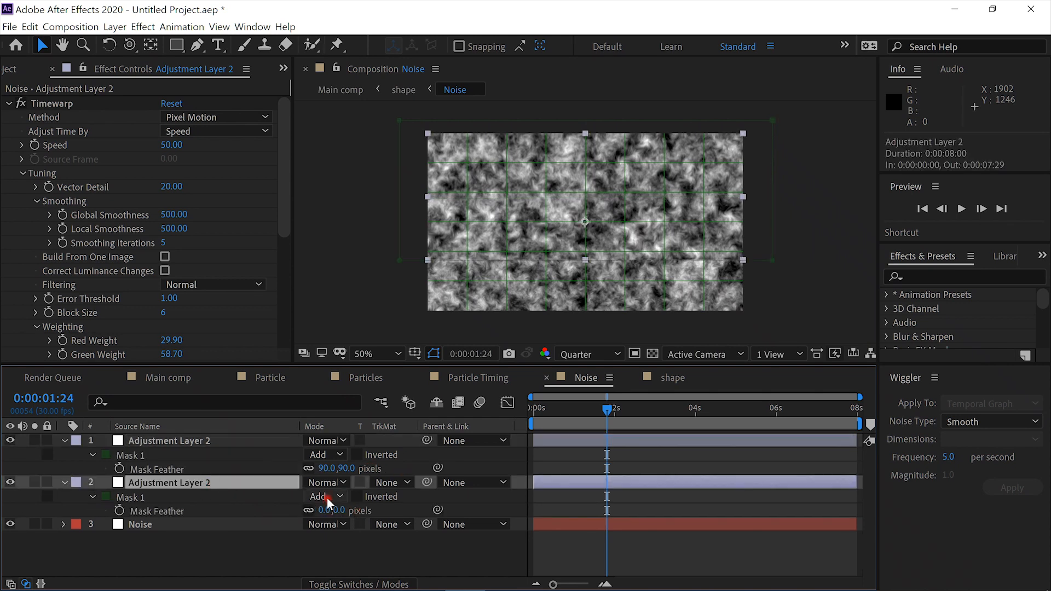
left_click_drag(324, 510, 412, 508)
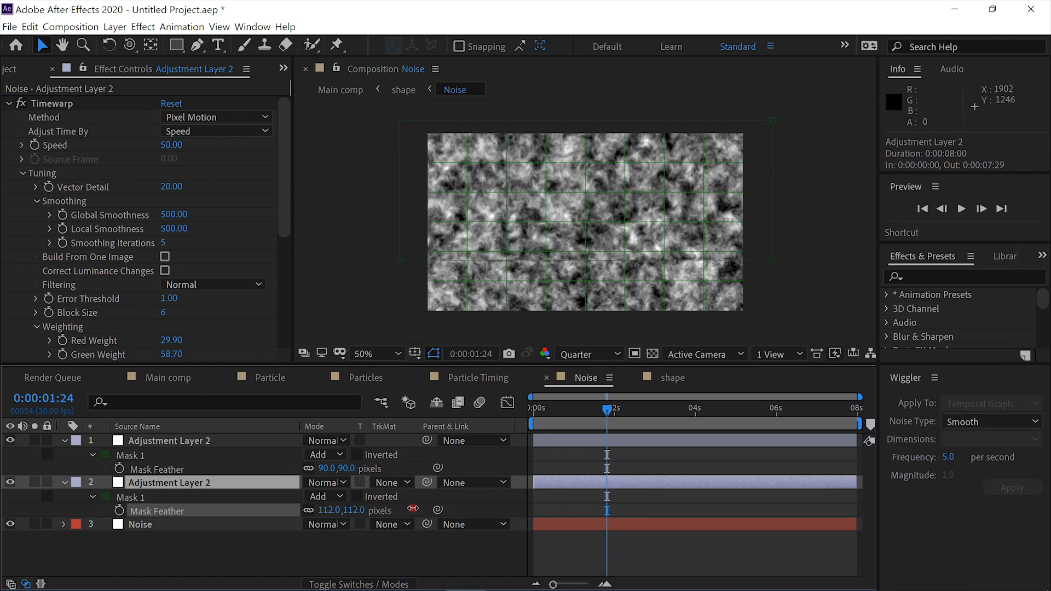
left_click(502, 496)
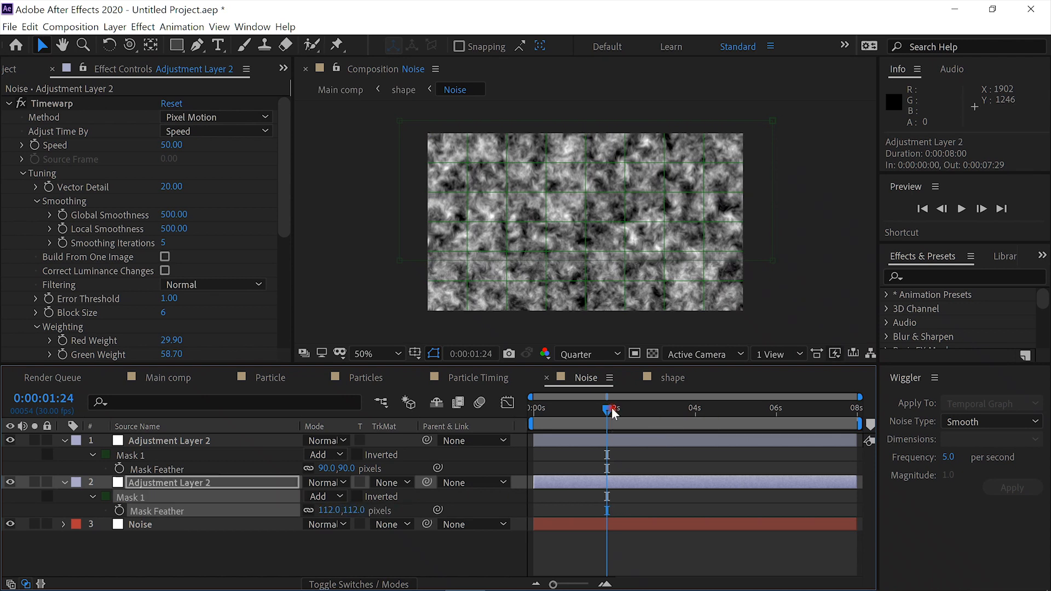
Step: End the Noise comp's work area at 0:00:01:28 and preview the feathered masks from the start
left_click(612, 408)
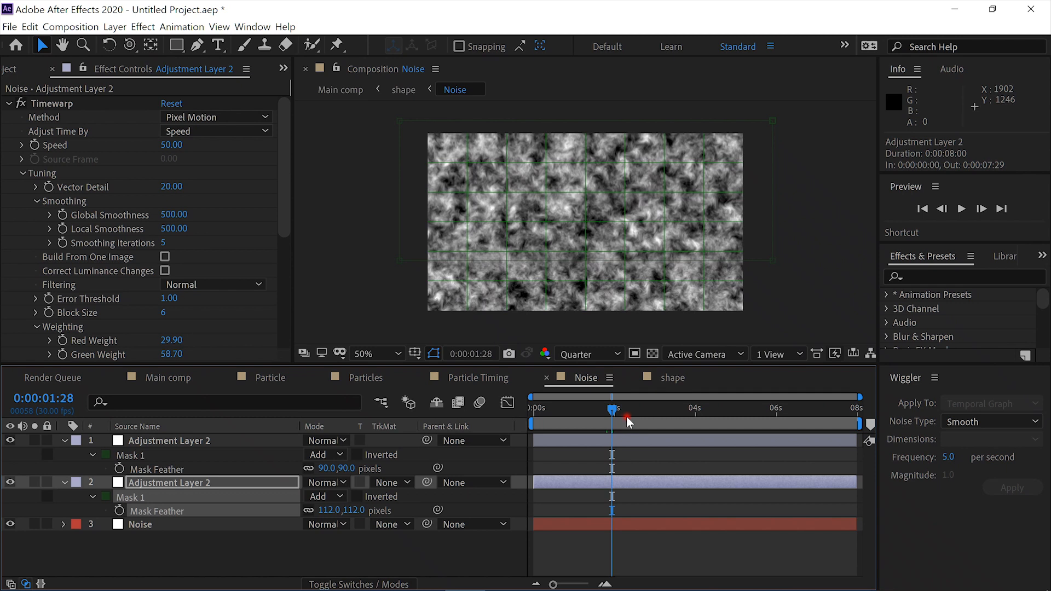
key("n")
key("Home")
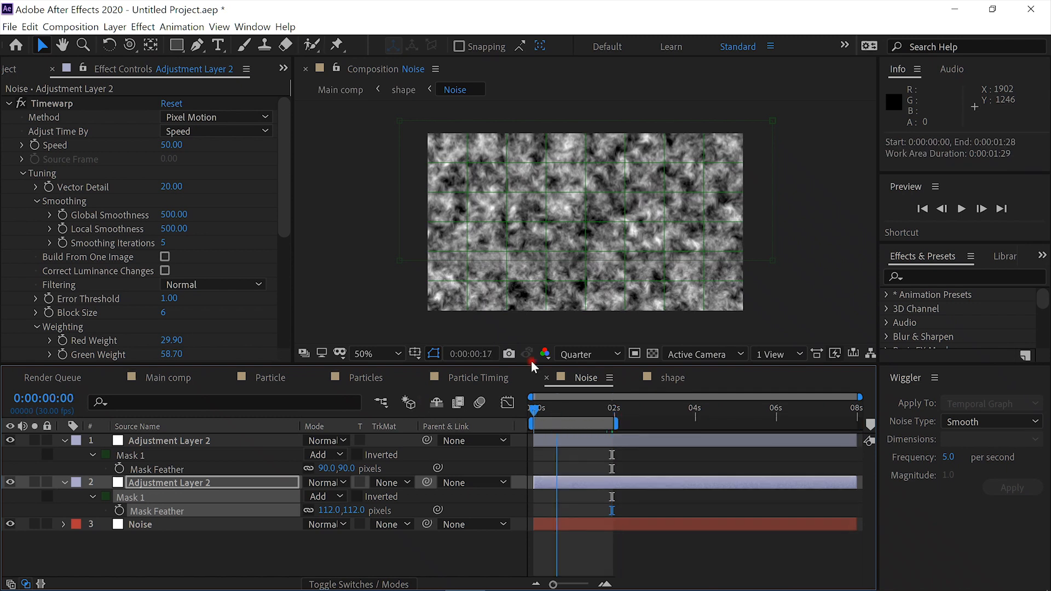
left_click(962, 208)
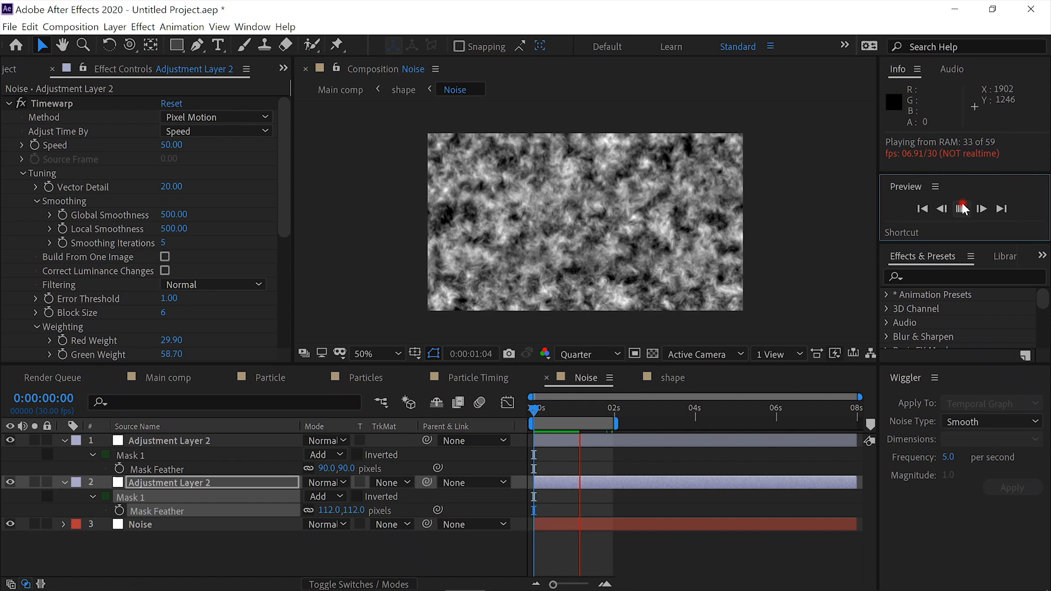
left_click(963, 208)
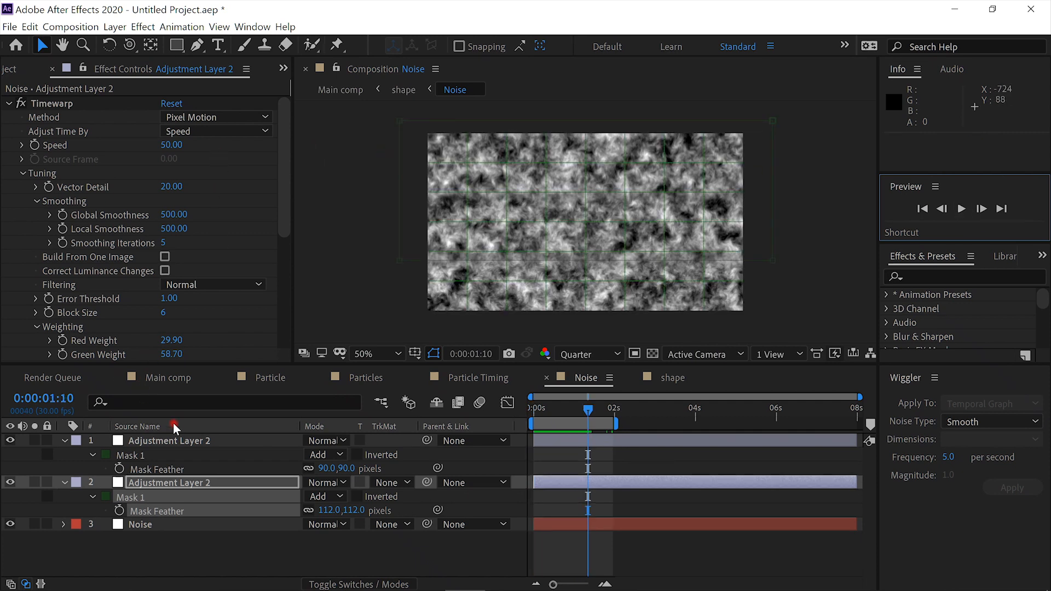
Step: Set the Timewarp Speed of the upper adjustment layer to 20 and preview the noise
left_click(172, 440)
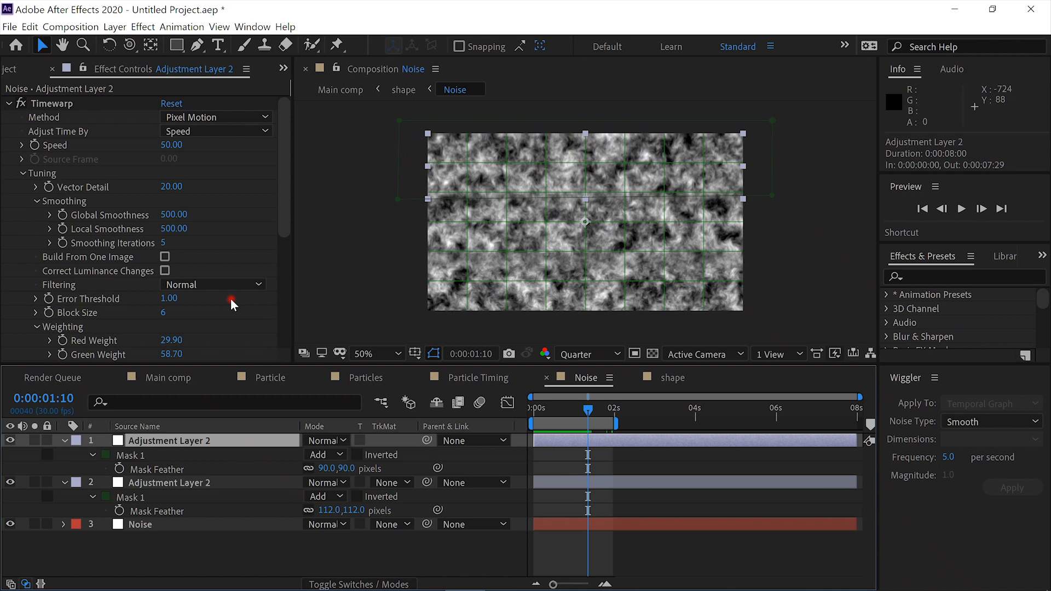
left_click(171, 145)
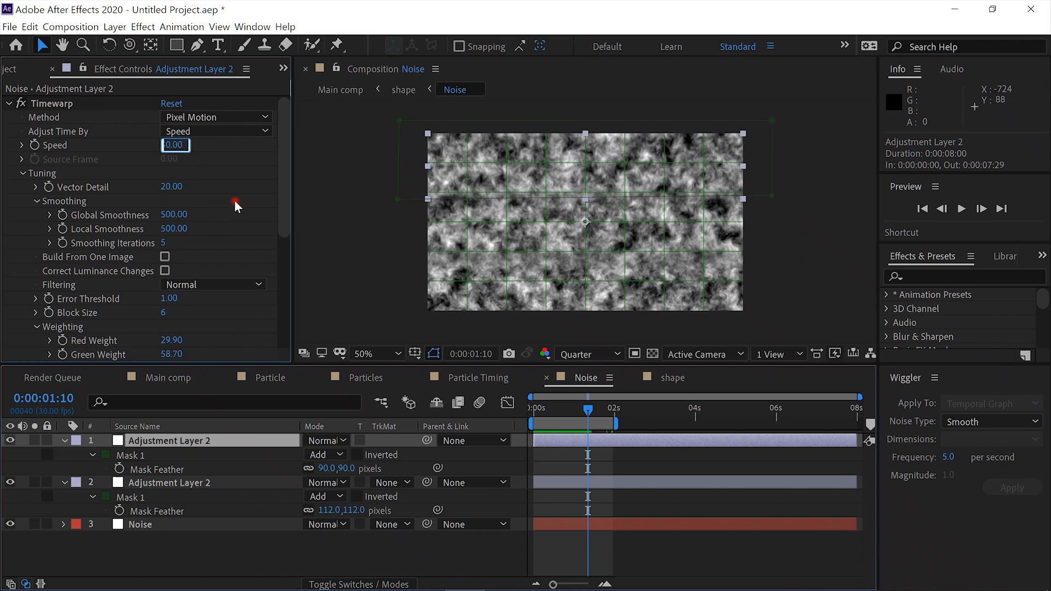
type("20")
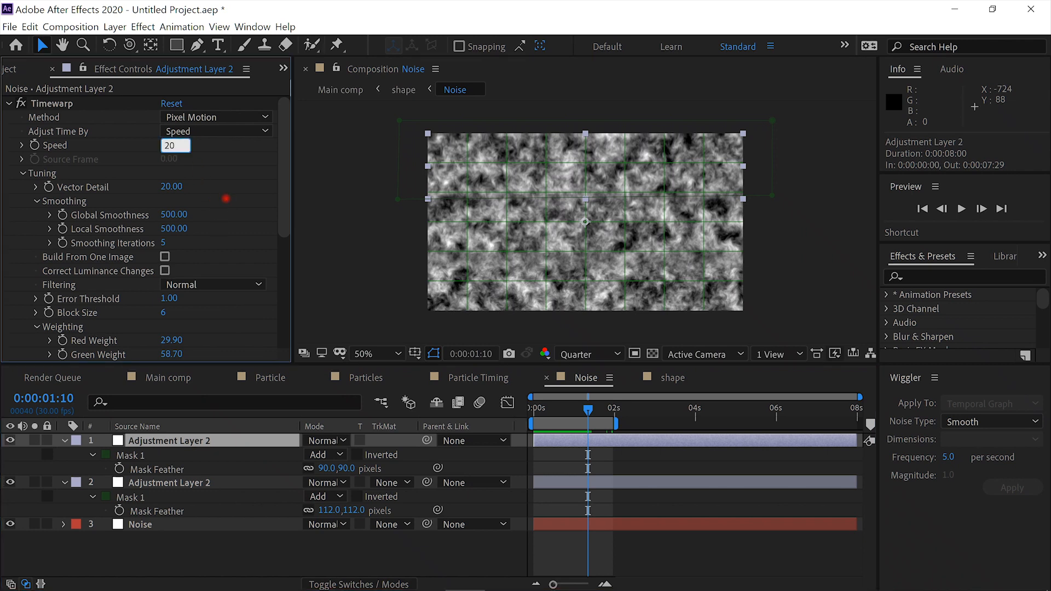
key("Return")
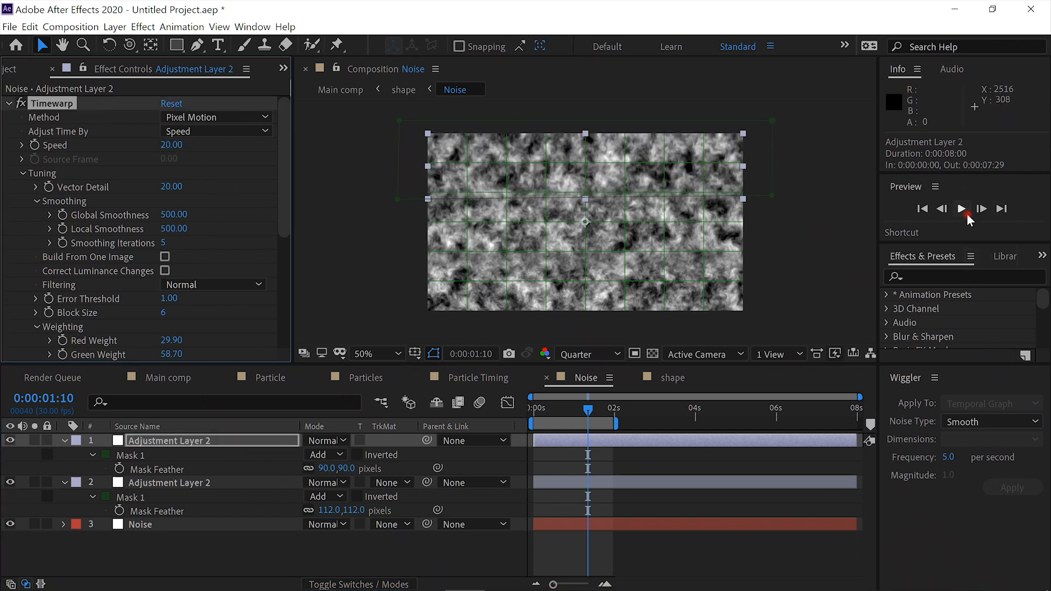
left_click(963, 210)
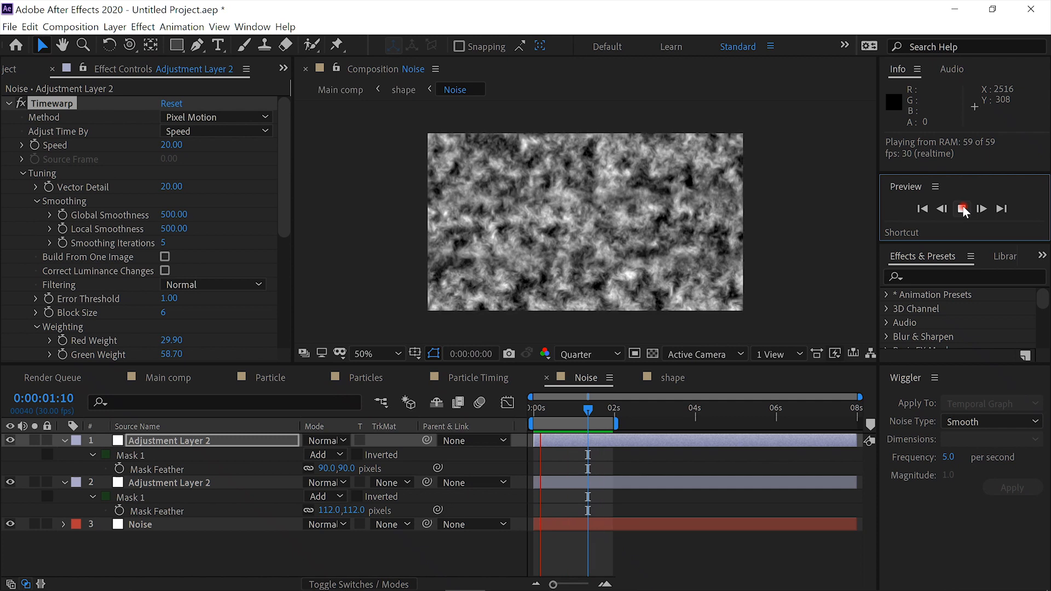
left_click(963, 208)
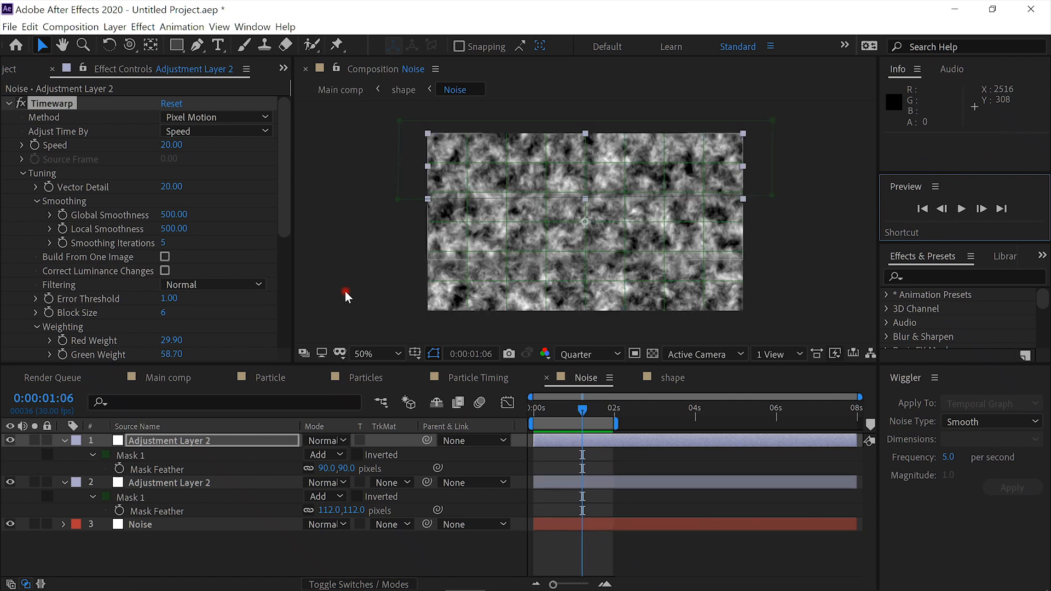
Step: Create a 1920 x 1080 orange solid named Tint above the upper adjustment layer in the Noise comp
left_click(342, 271)
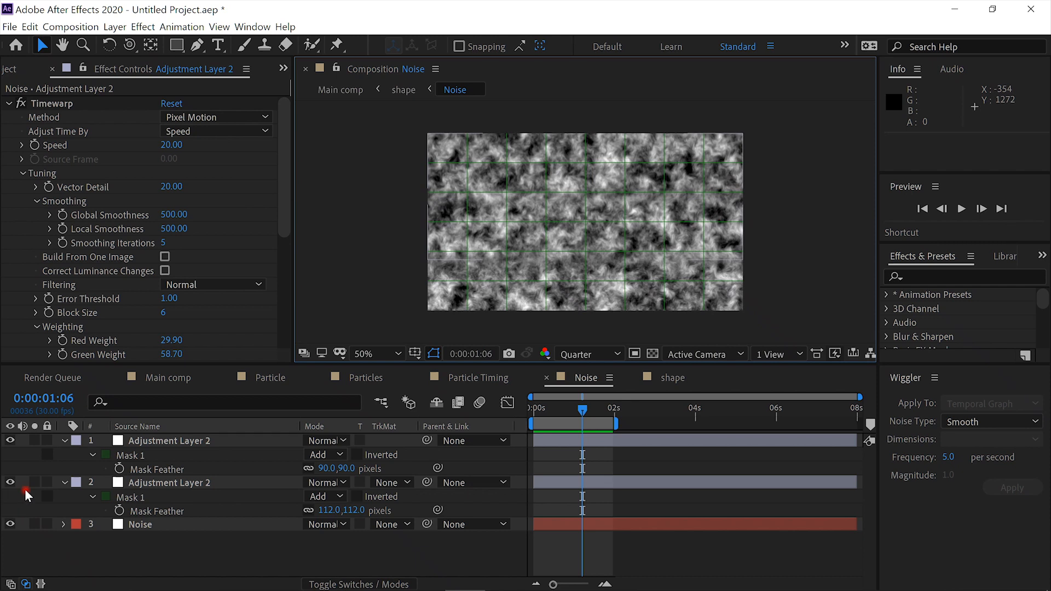
left_click(153, 439)
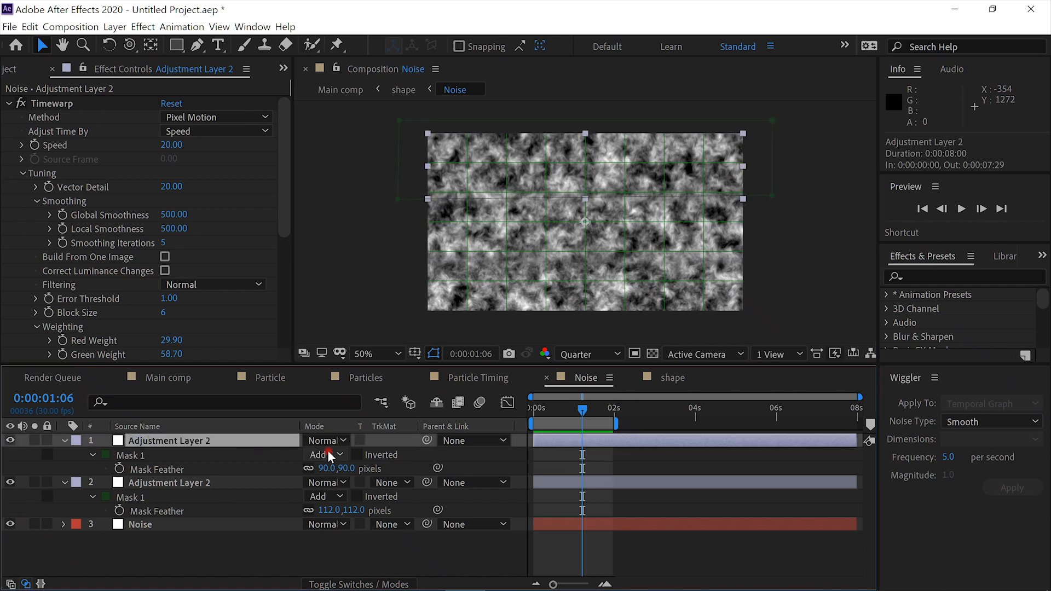
key("ctrl+y")
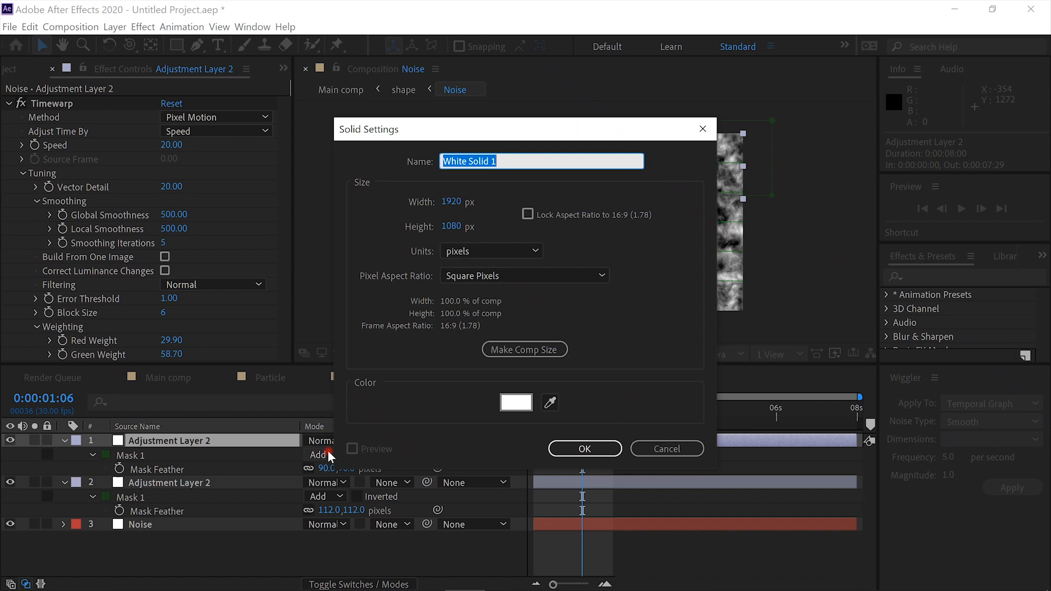
type("Tint")
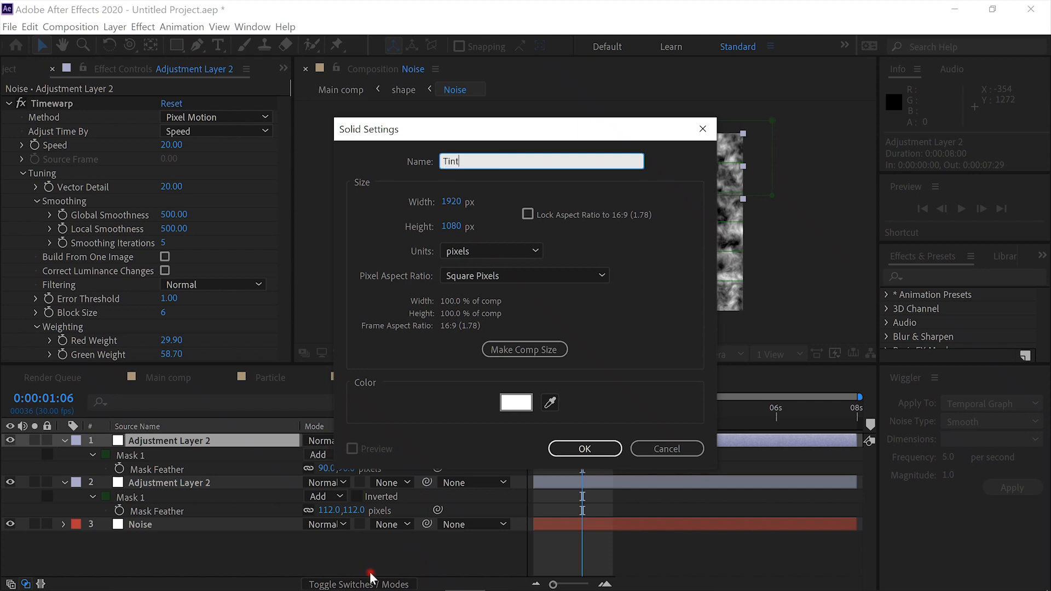
left_click(514, 402)
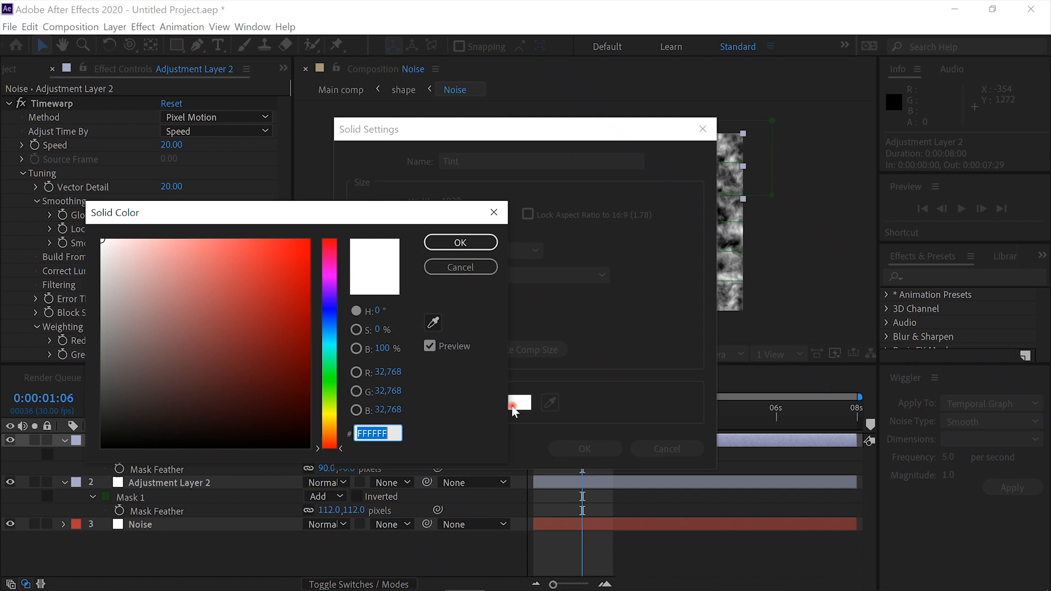
left_click_drag(342, 448, 342, 434)
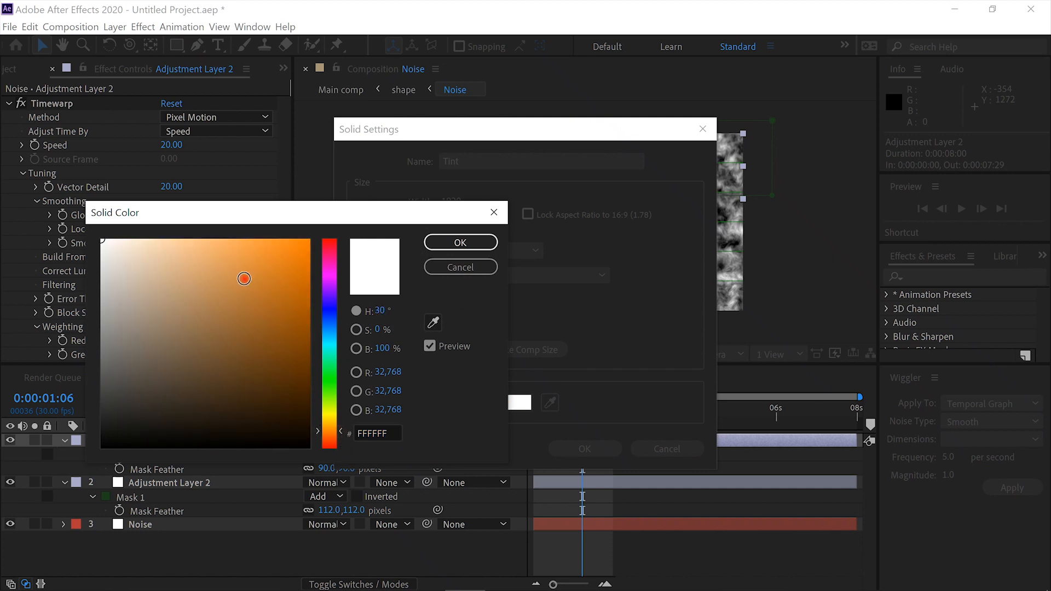
left_click_drag(242, 277, 334, 195)
left_click(460, 242)
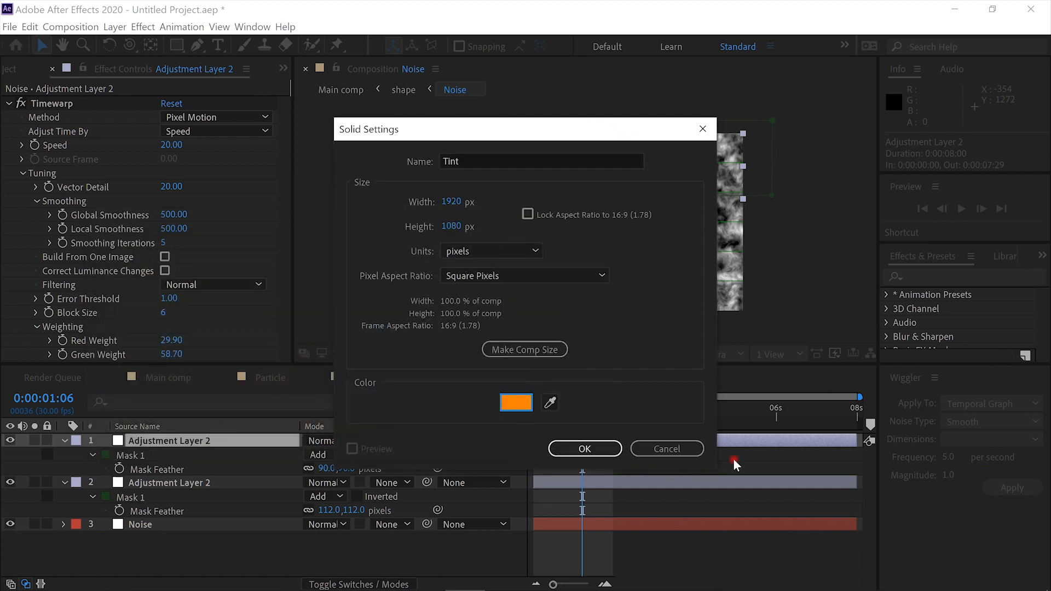
left_click(589, 448)
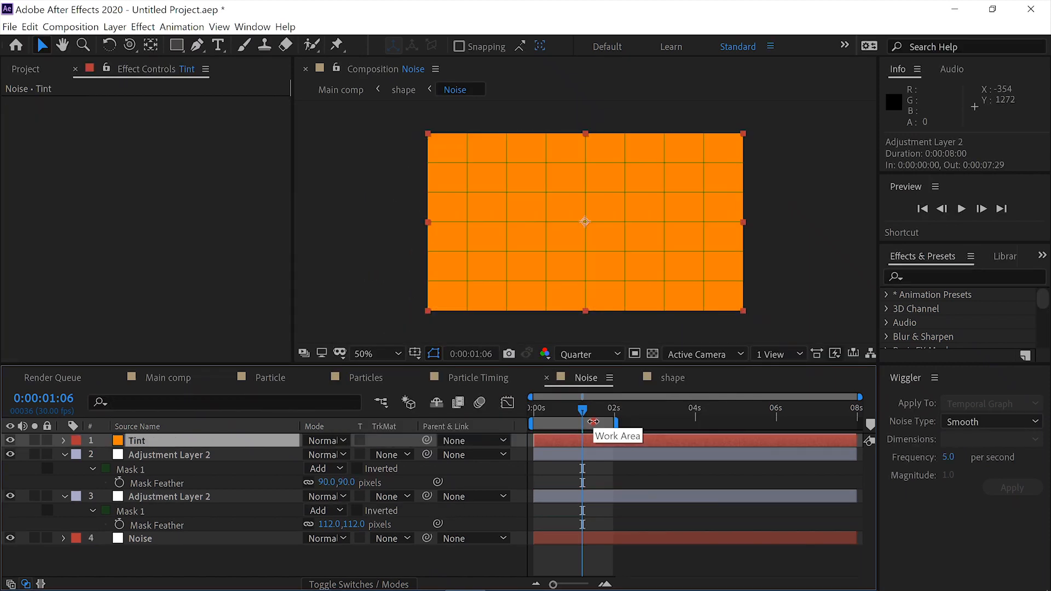
Step: Draw a rectangular mask about 2234 by 398 pixels on the Tint layer and position it across the bottom of the frame
left_click(176, 46)
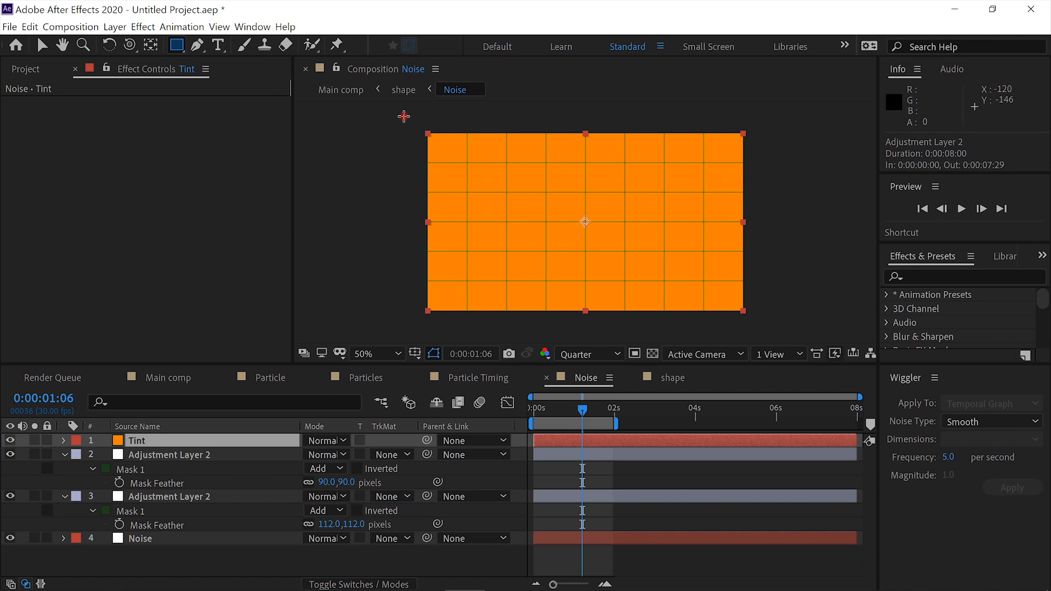
left_click_drag(397, 123, 477, 202)
left_click_drag(659, 242, 763, 187)
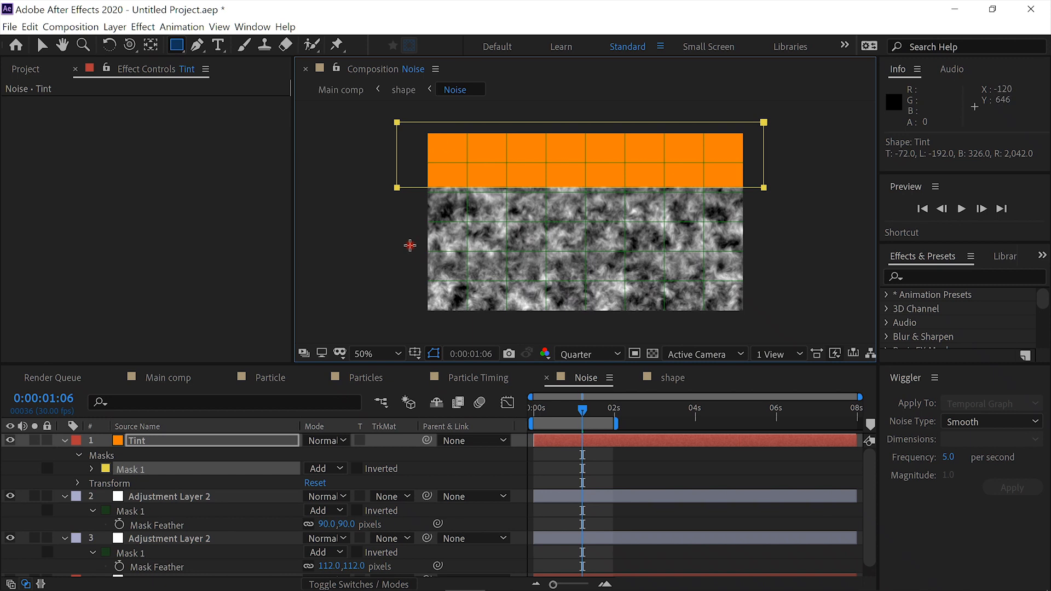
key("v")
left_click_drag(399, 192, 402, 324)
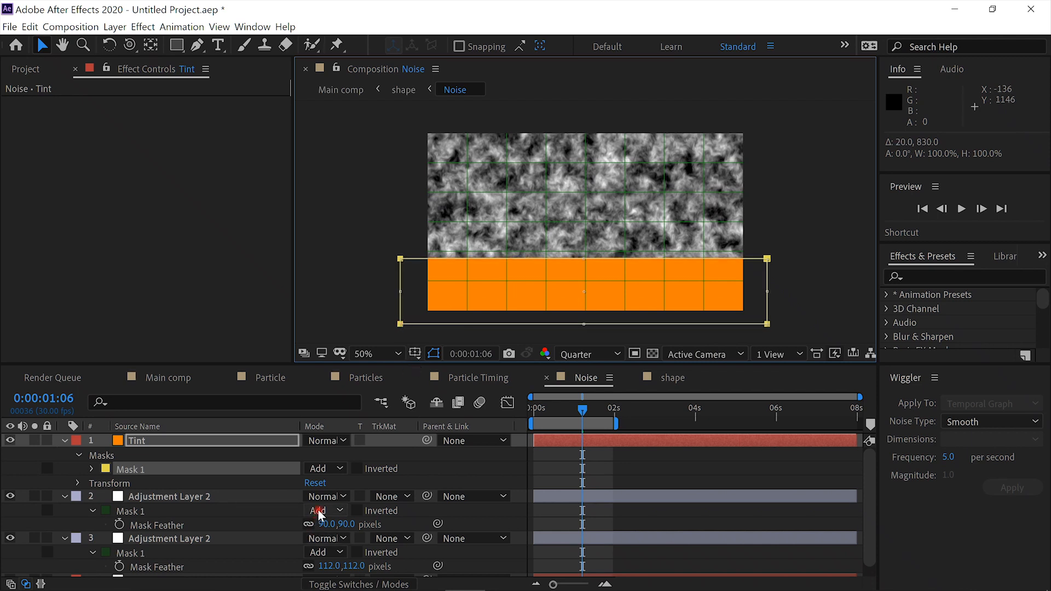
Step: Set the Tint layer's Mask Feather to 217 pixels and its Opacity to 72%
key("f")
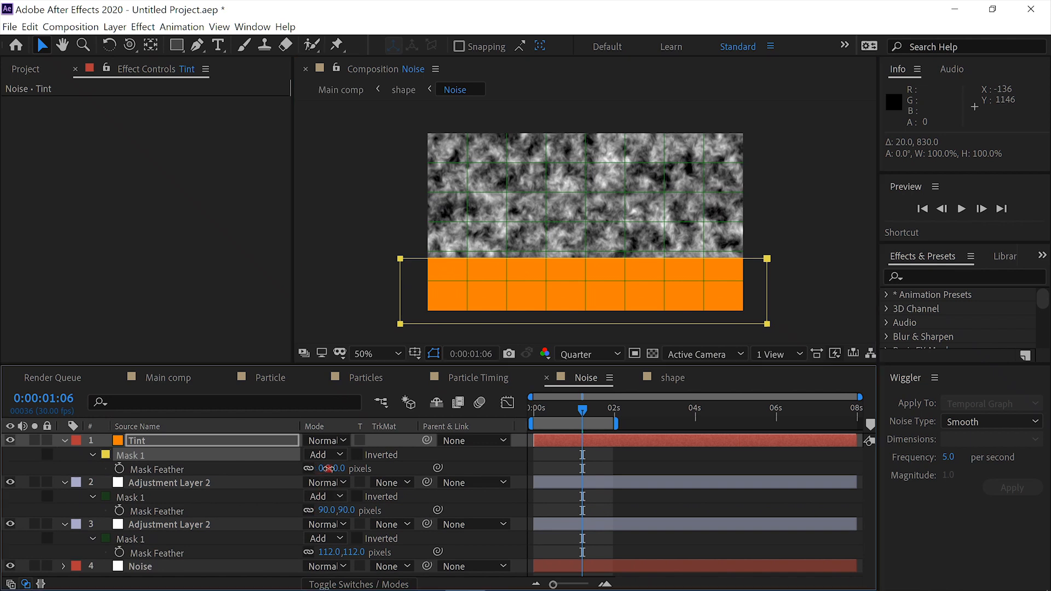
left_click_drag(327, 468, 419, 462)
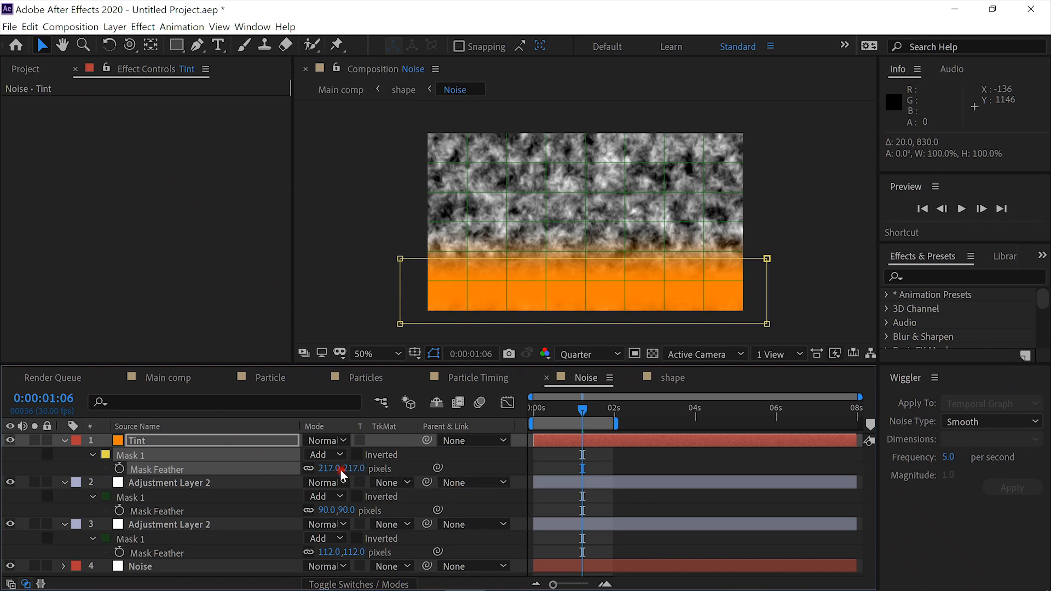
key("t")
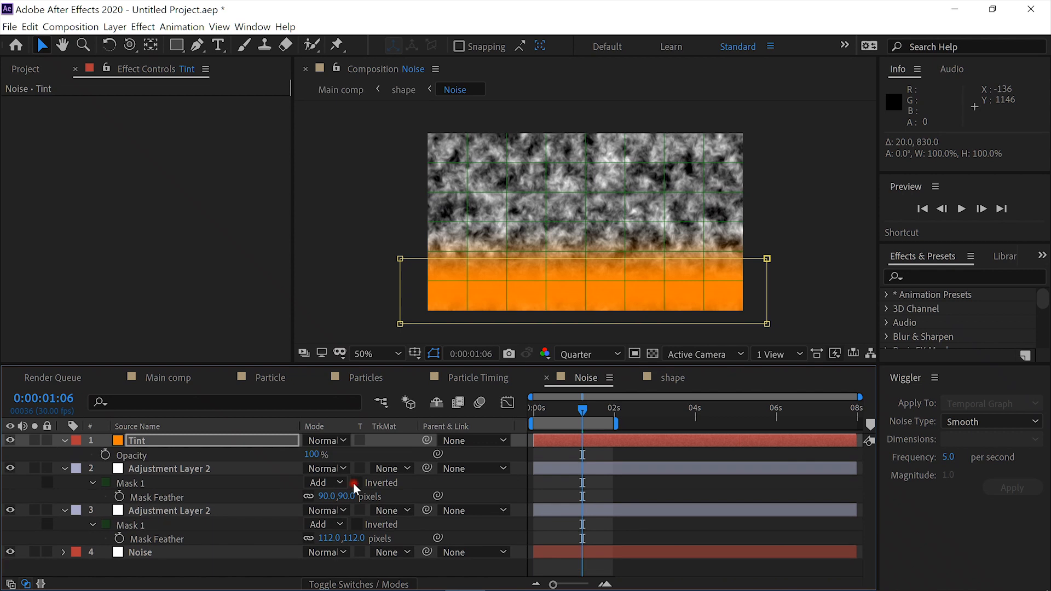
left_click_drag(310, 459, 305, 455)
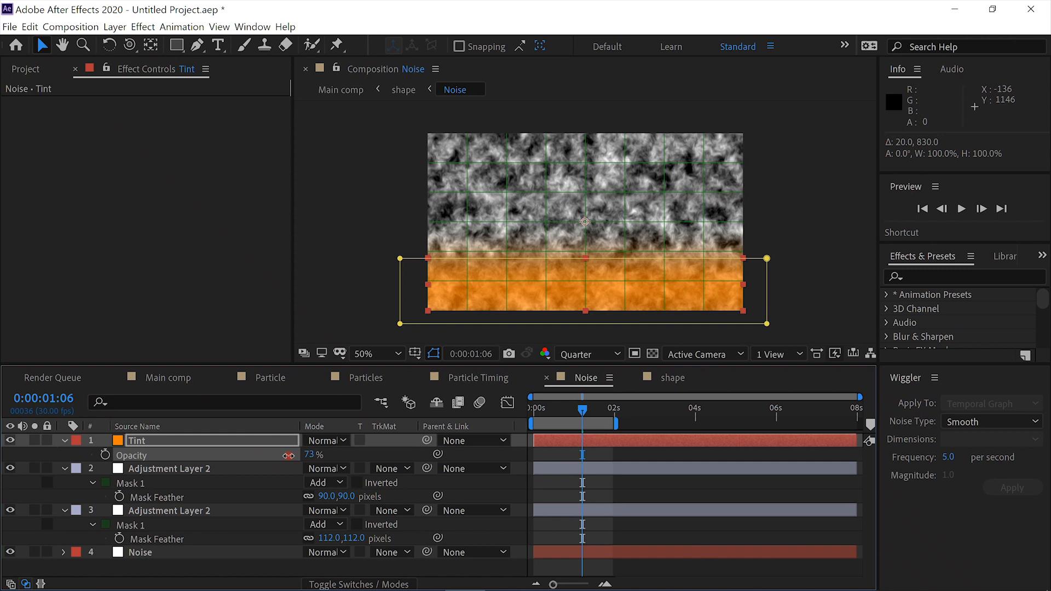
Step: Duplicate the Tint layer and reshape the copy's mask into a narrow horizontal band across the upper part of the frame
left_click(210, 445)
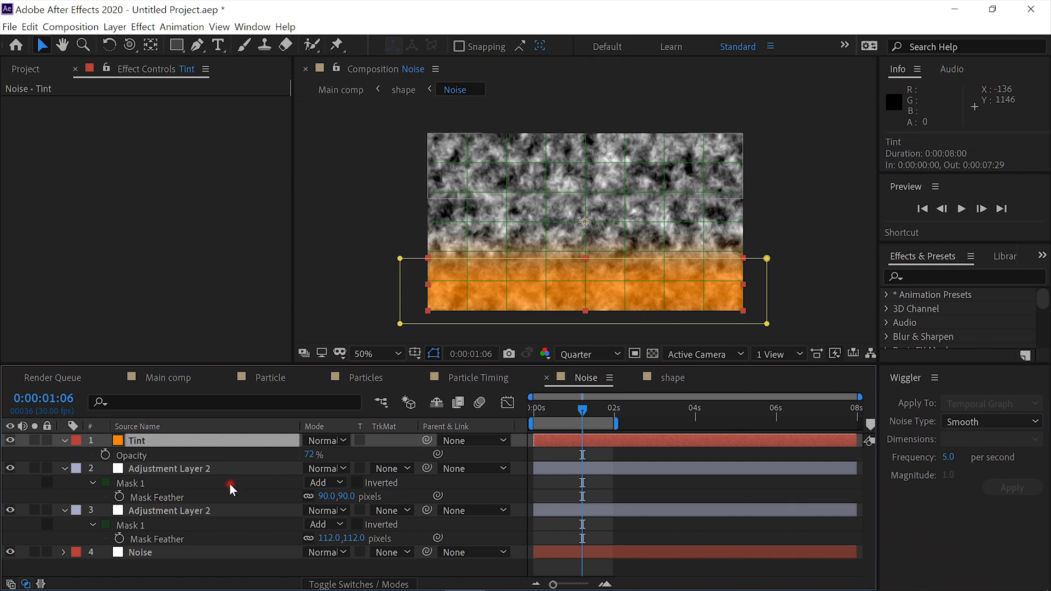
key("ctrl+d")
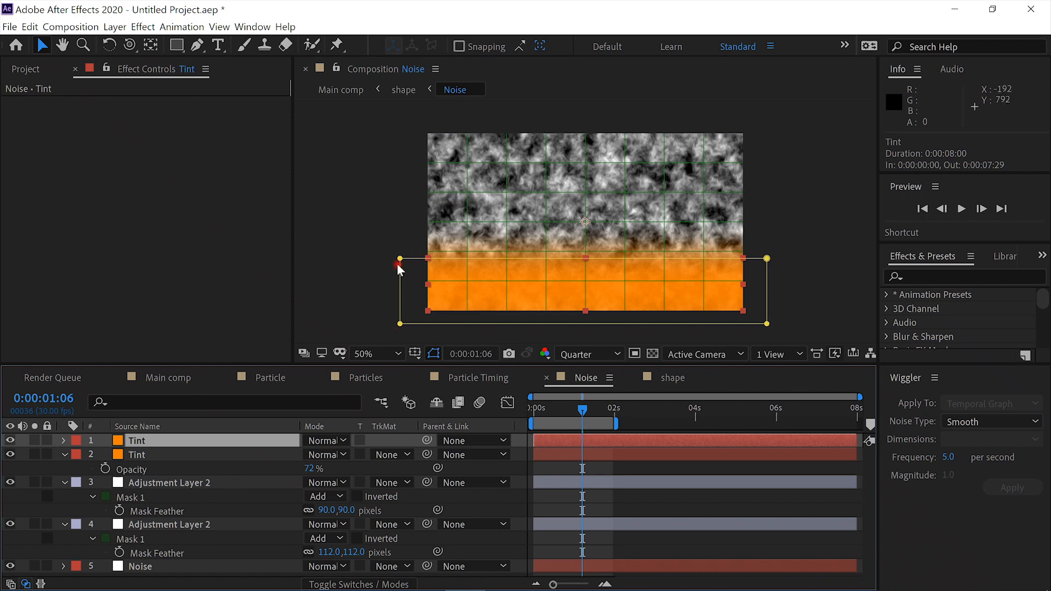
left_click_drag(400, 258, 395, 157)
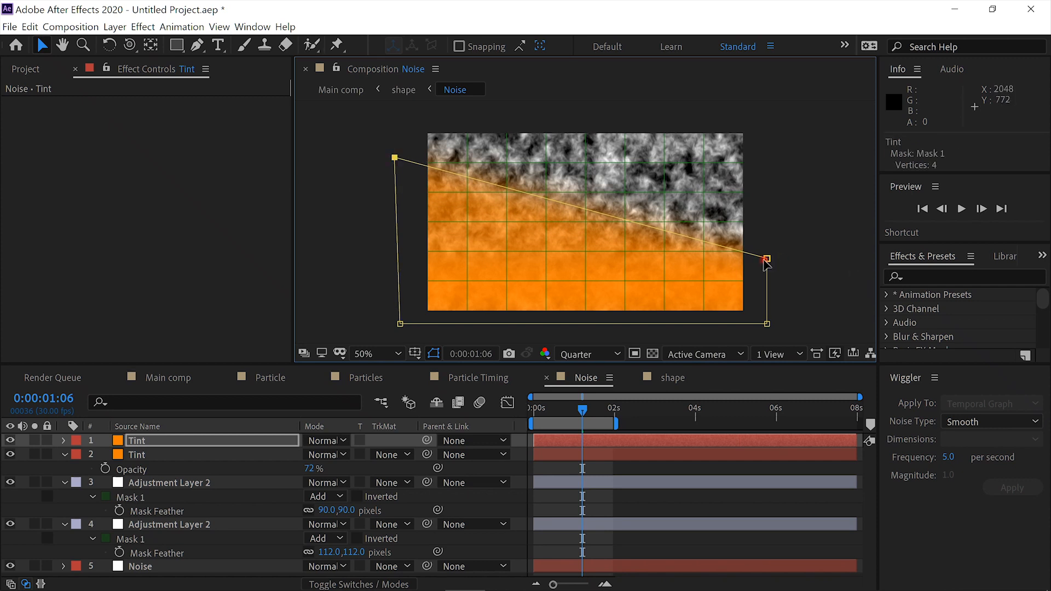
left_click_drag(767, 261, 777, 166)
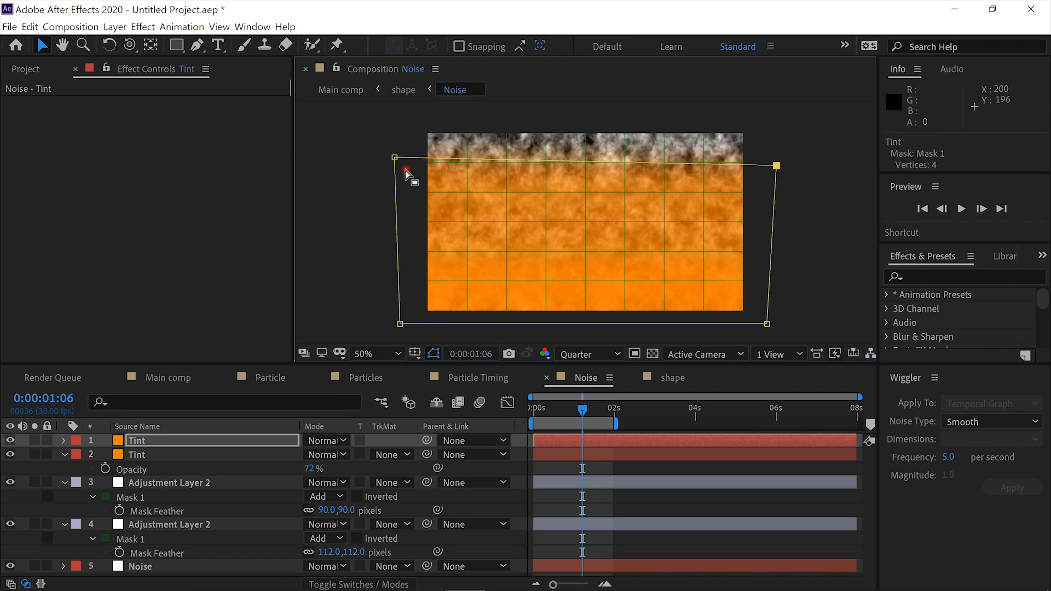
left_click_drag(400, 161, 402, 169)
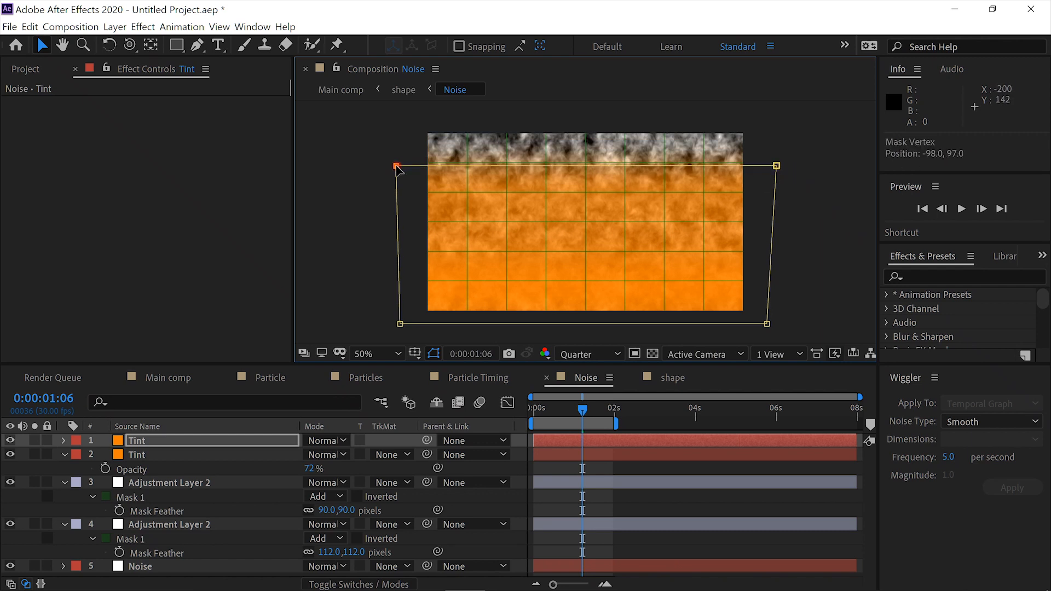
left_click_drag(400, 323, 398, 195)
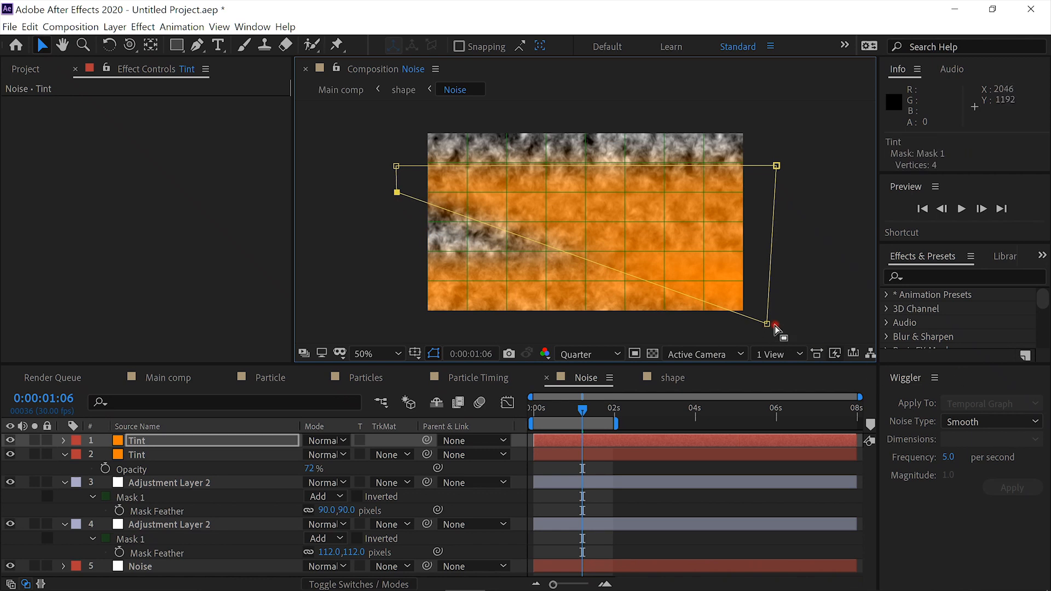
left_click_drag(766, 326, 772, 198)
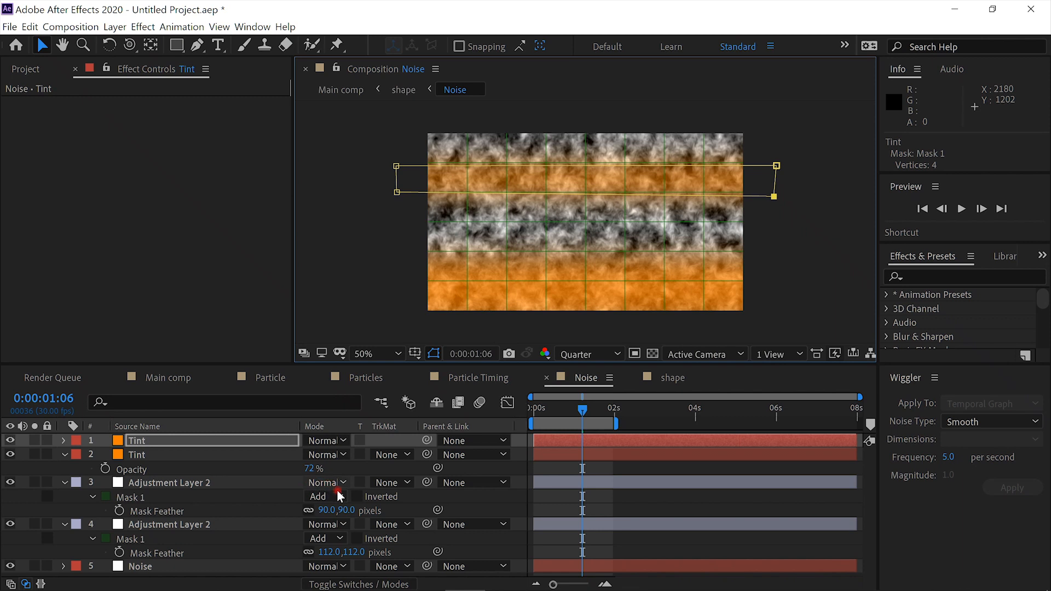
Step: Set the upper Tint layer's Opacity to 48% and preview the tinted noise
key("t")
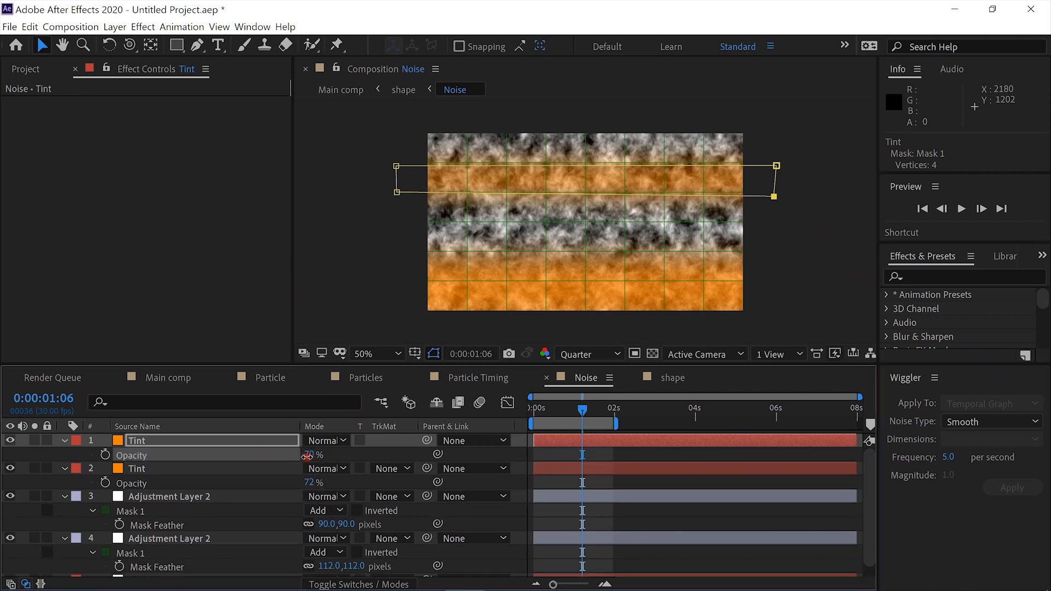
left_click_drag(307, 456, 290, 456)
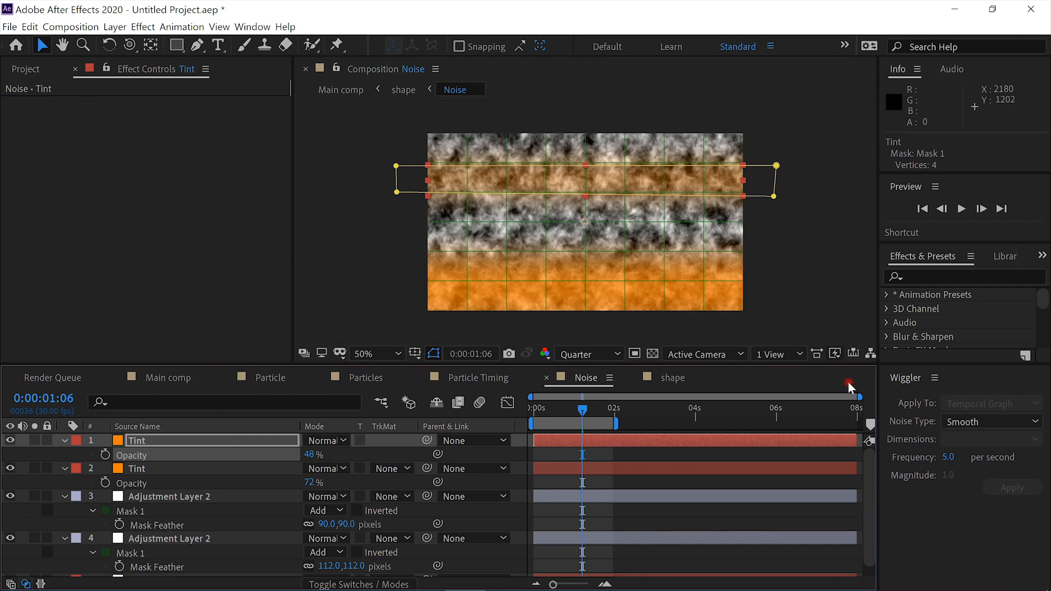
left_click(961, 210)
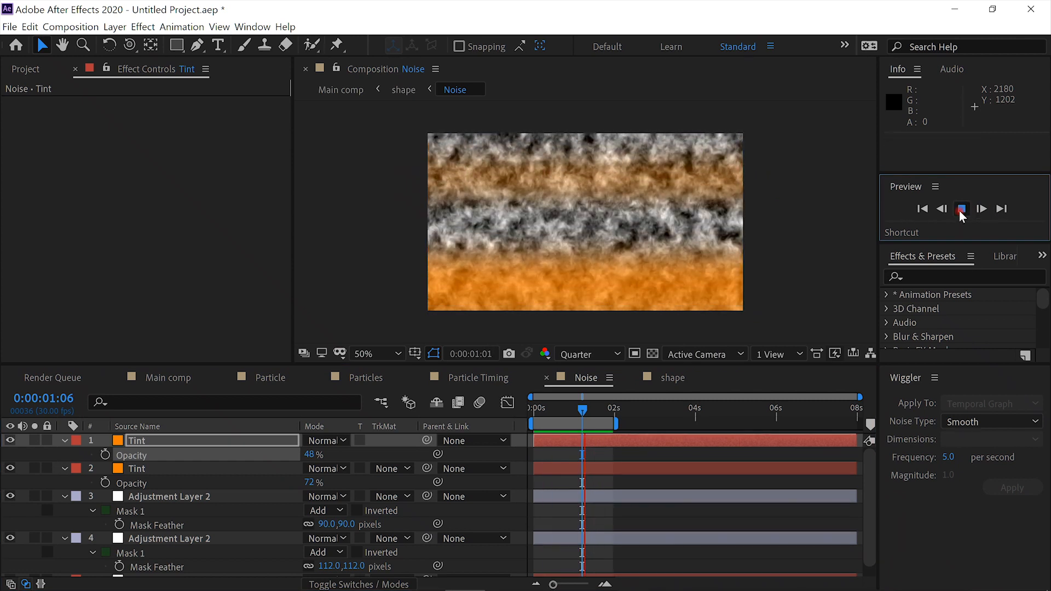
key("space")
Step: Preview the tinted smoke with the fire in the Main comp, and open the Particle Timing comp
left_click(135, 383)
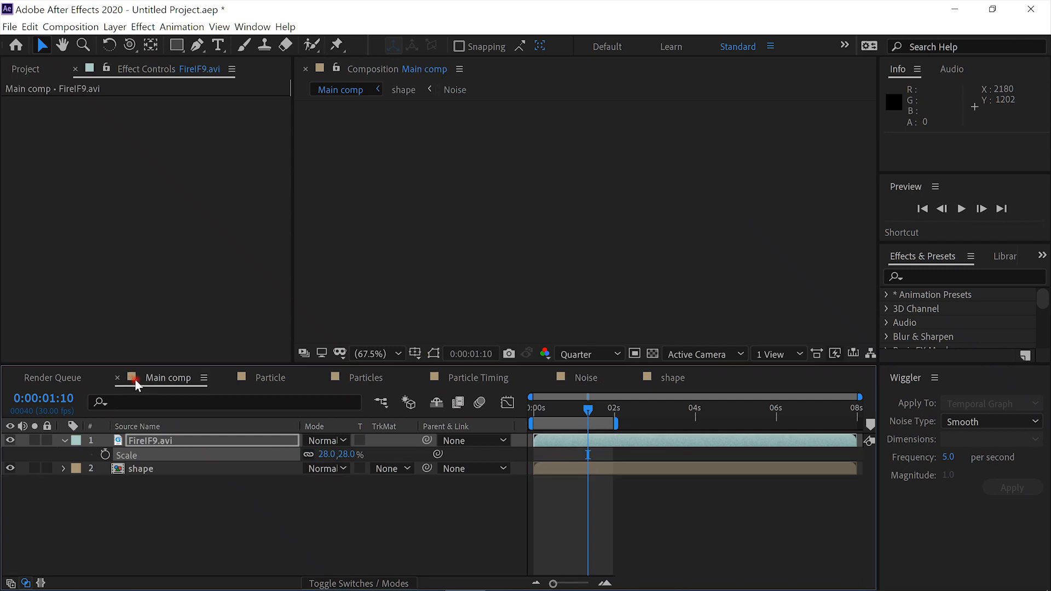
left_click(960, 208)
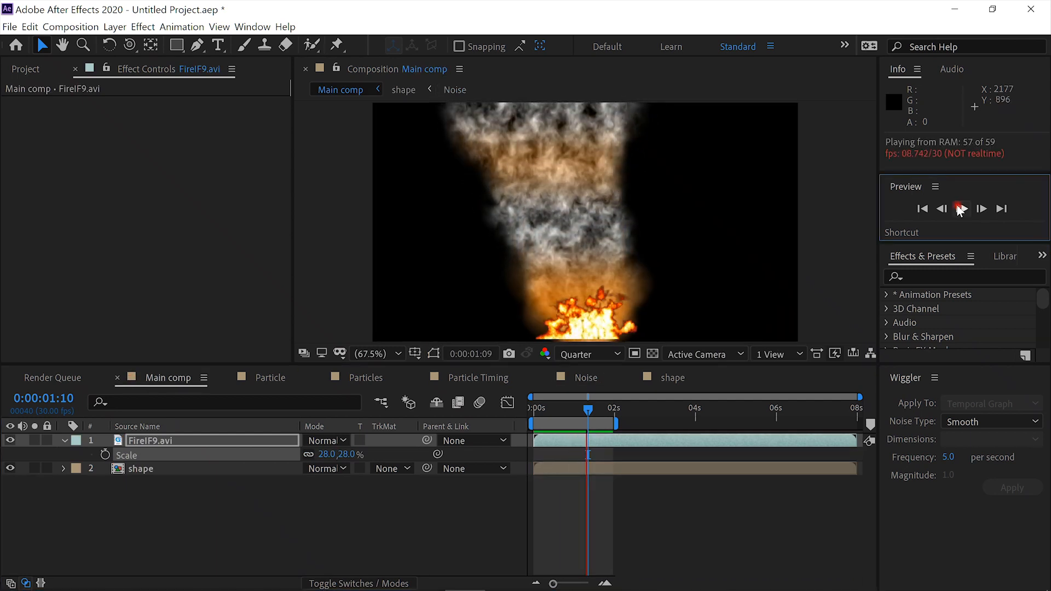
left_click(157, 379)
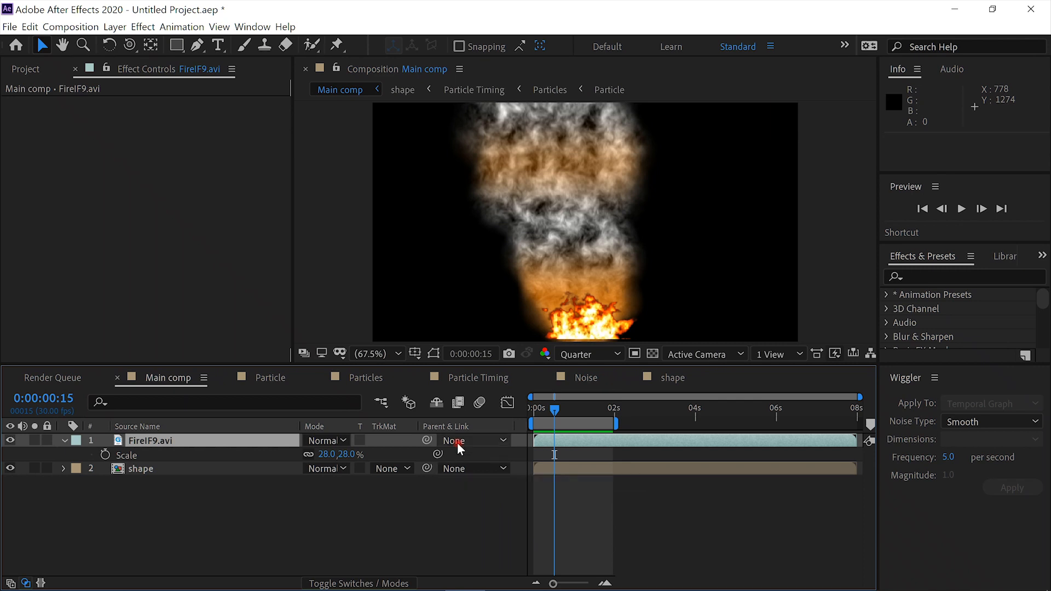
left_click(475, 378)
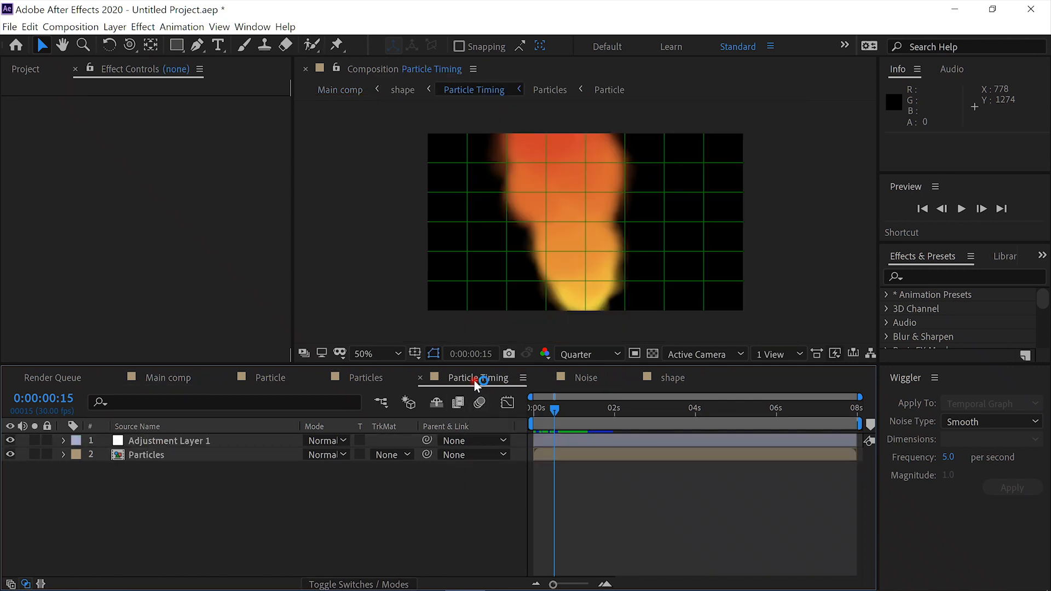
left_click(415, 354)
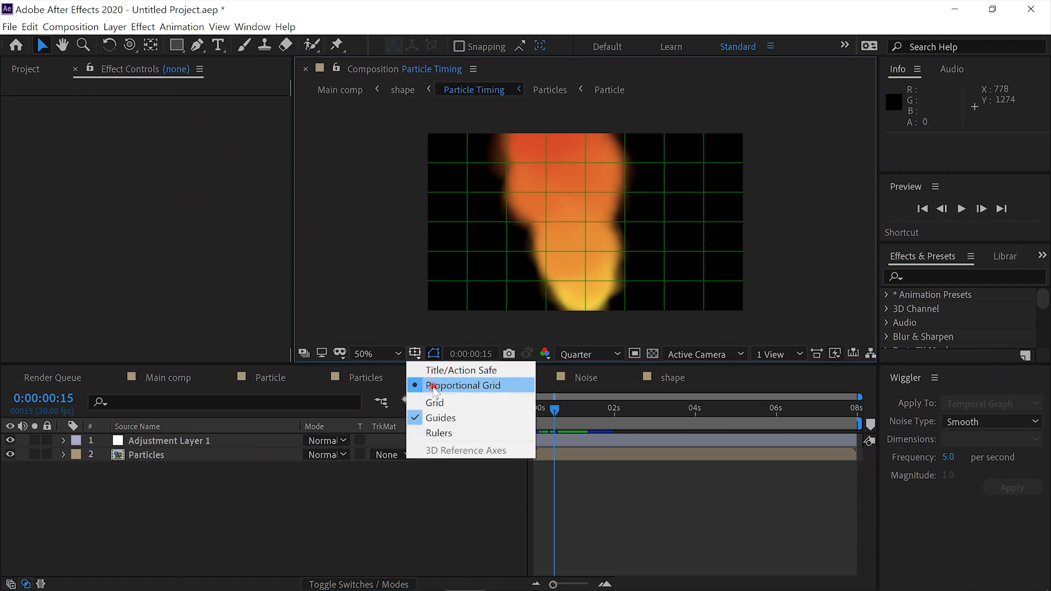
left_click(438, 385)
left_click(415, 354)
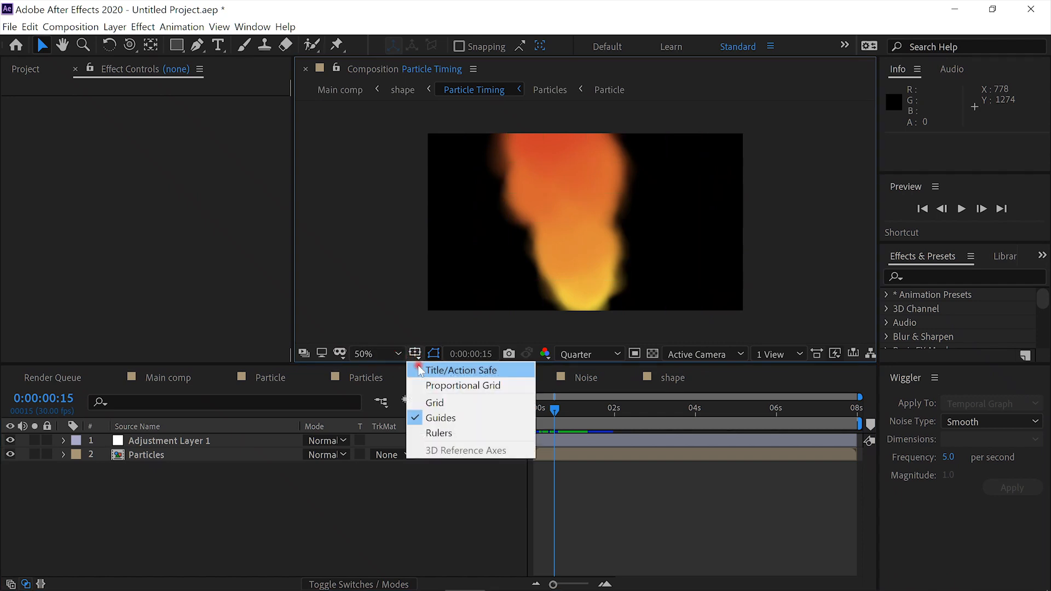
left_click(427, 384)
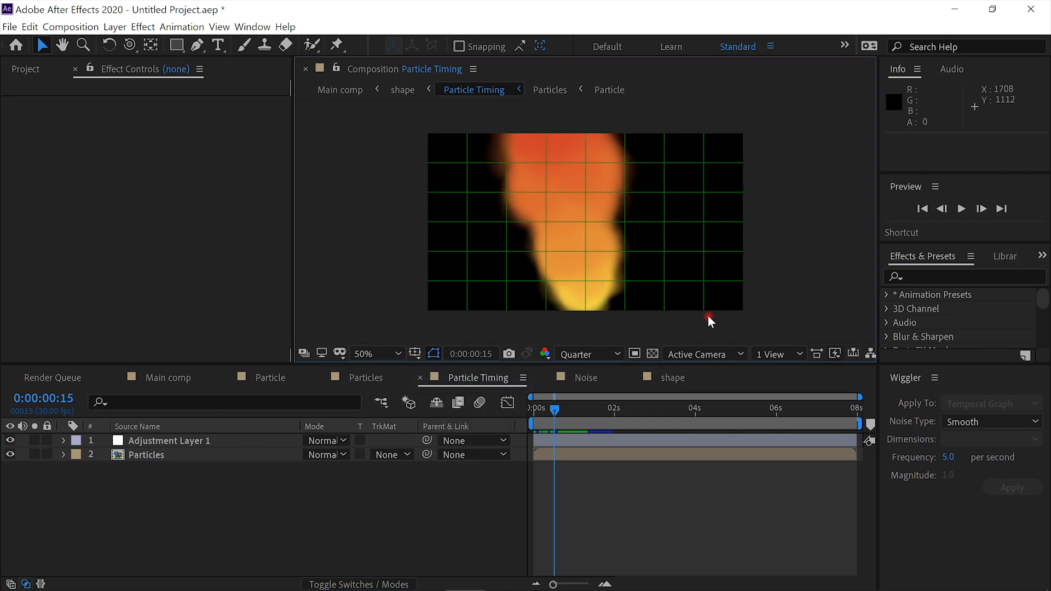
Step: Duplicate Adjustment Layer 1 with its Timewarp effect in the Particle Timing comp
left_click(161, 441)
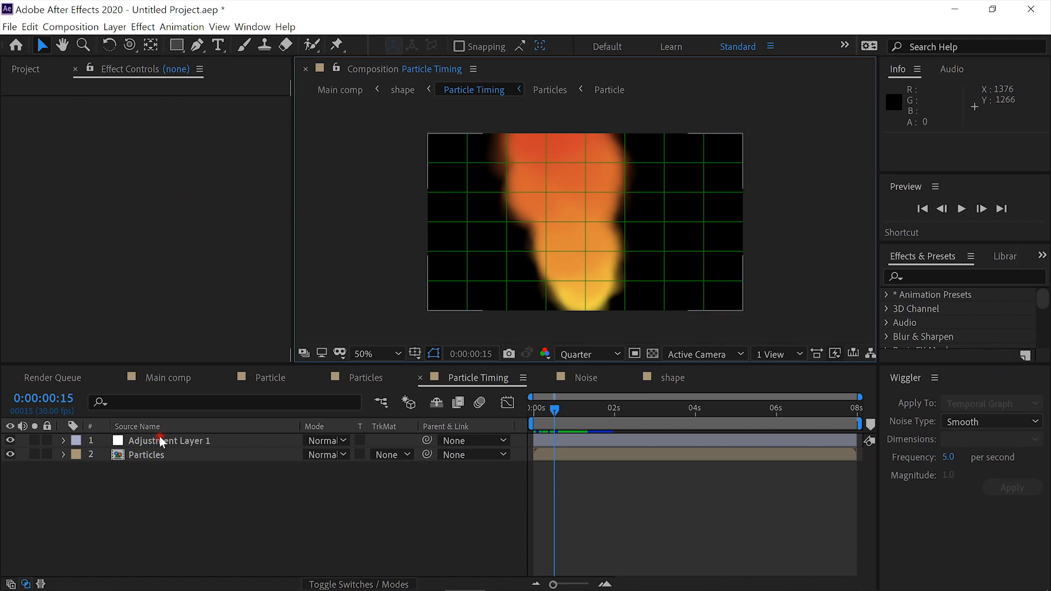
left_click(162, 441)
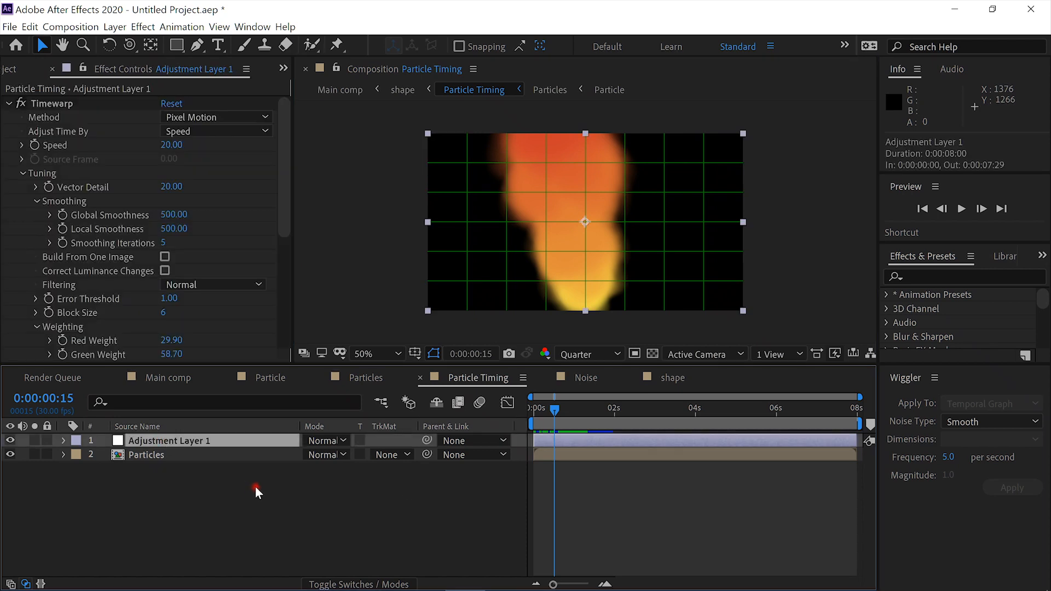
key("ctrl+d")
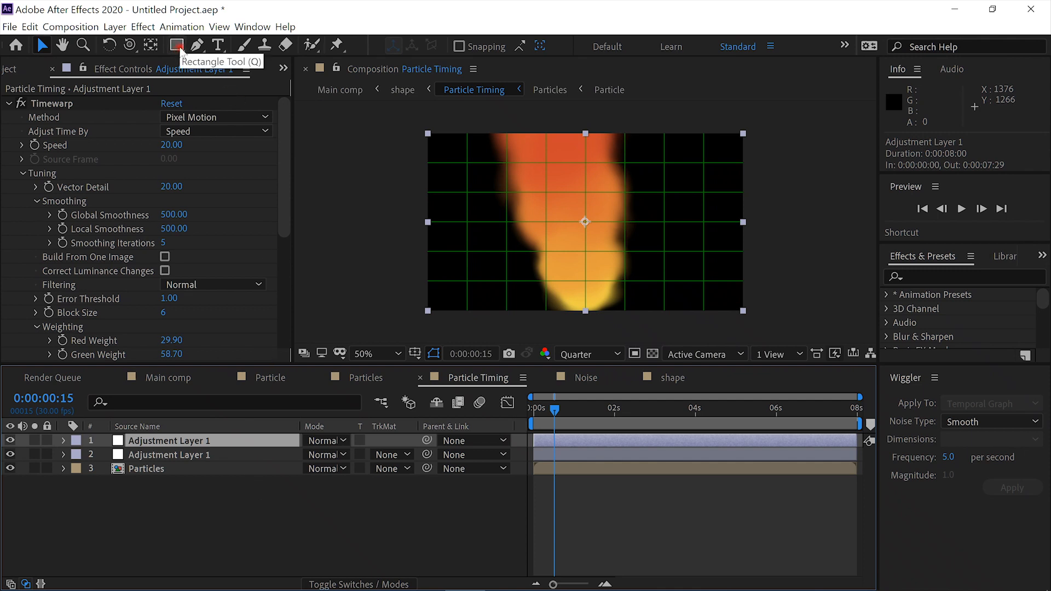
Step: Draw a rectangular mask about 2130 × 825 px over the upper part of the top Adjustment Layer 1 and set its Timewarp Speed to 50
left_click(177, 50)
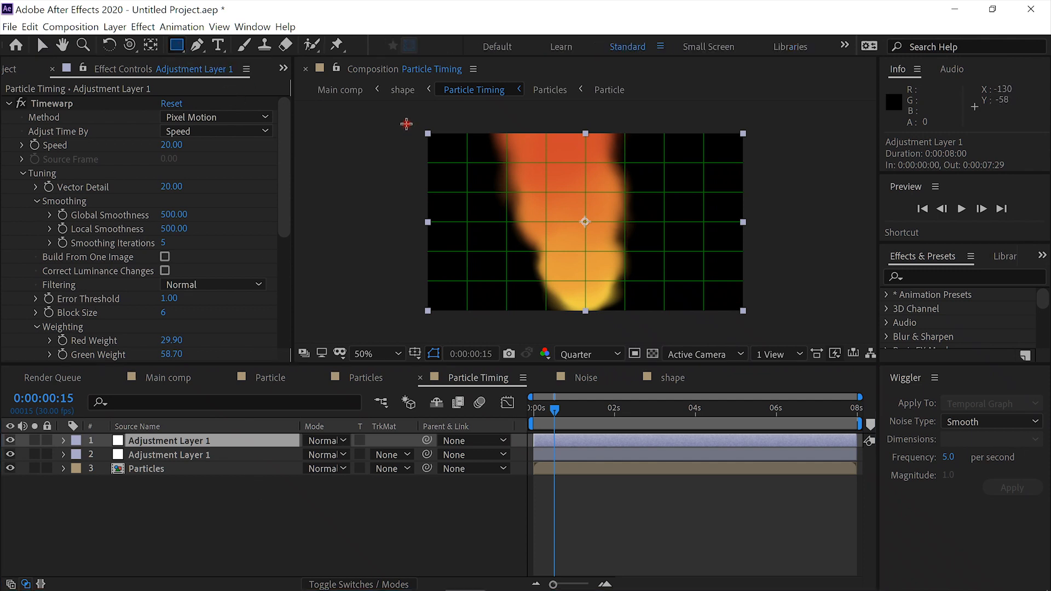
left_click_drag(406, 125, 758, 259)
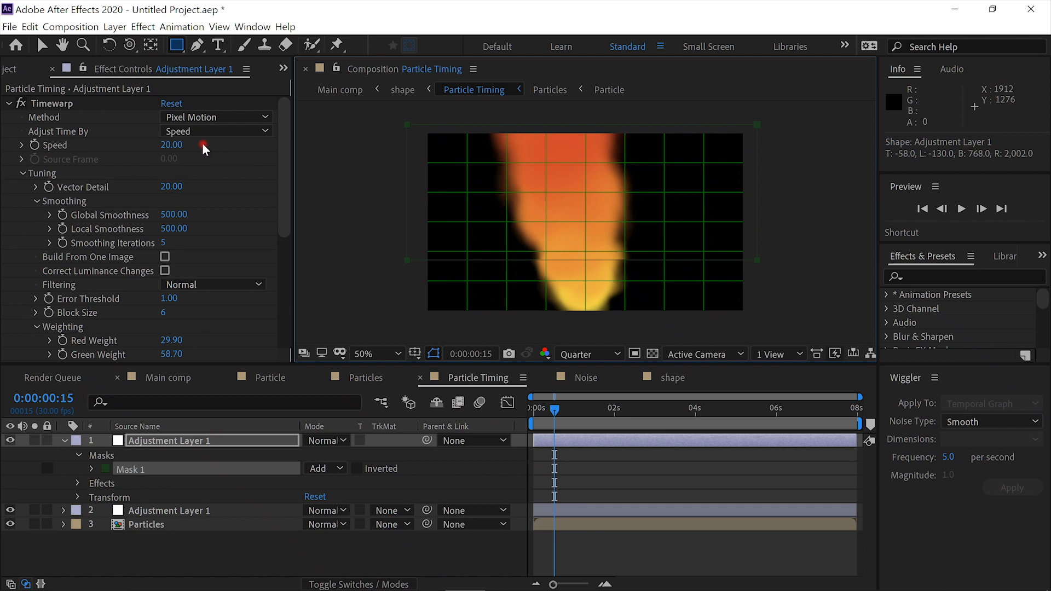
left_click(178, 147)
left_click(177, 145)
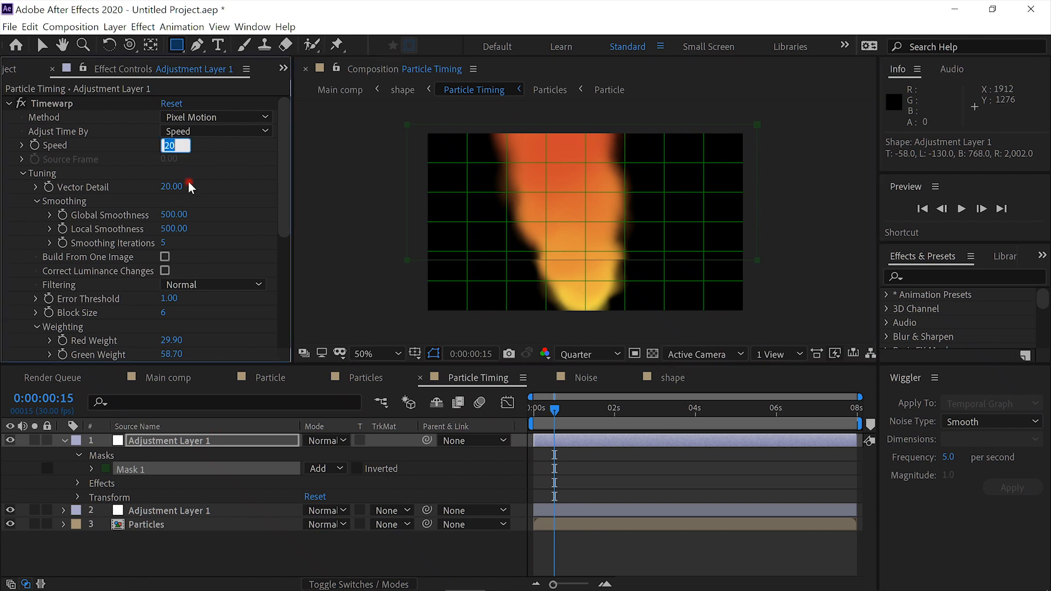
type("5")
key("Return")
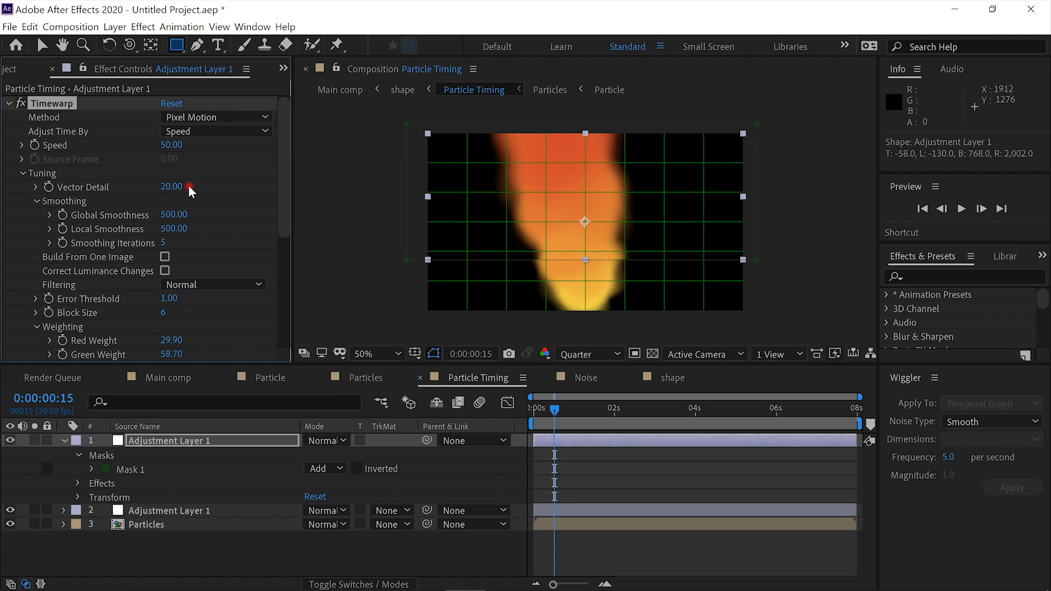
Step: Duplicate the masked Adjustment Layer 1 and set the copy's Timewarp Speed to 20
left_click(212, 443)
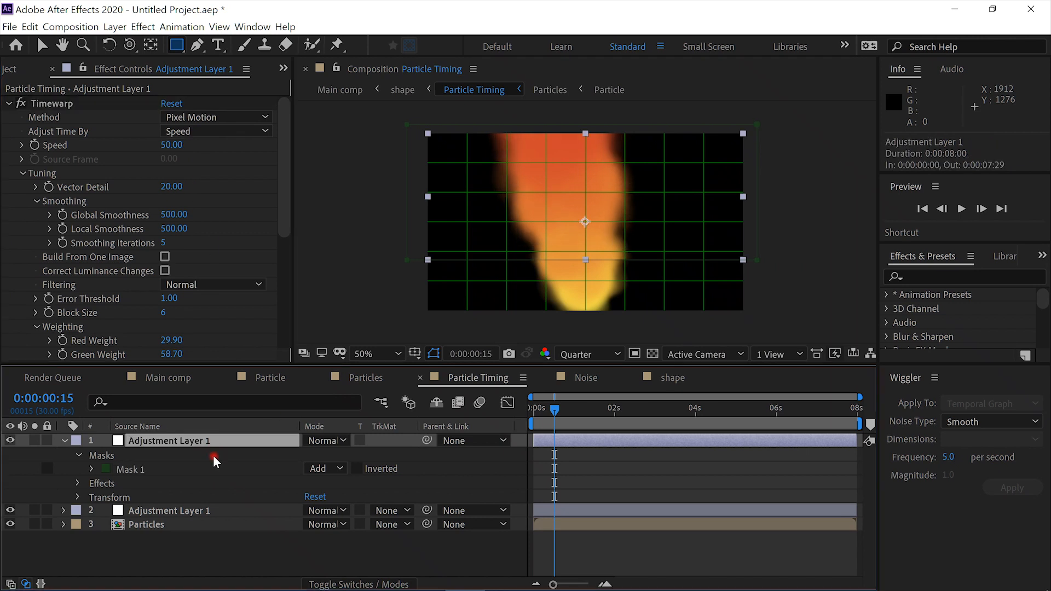
key("ctrl+d")
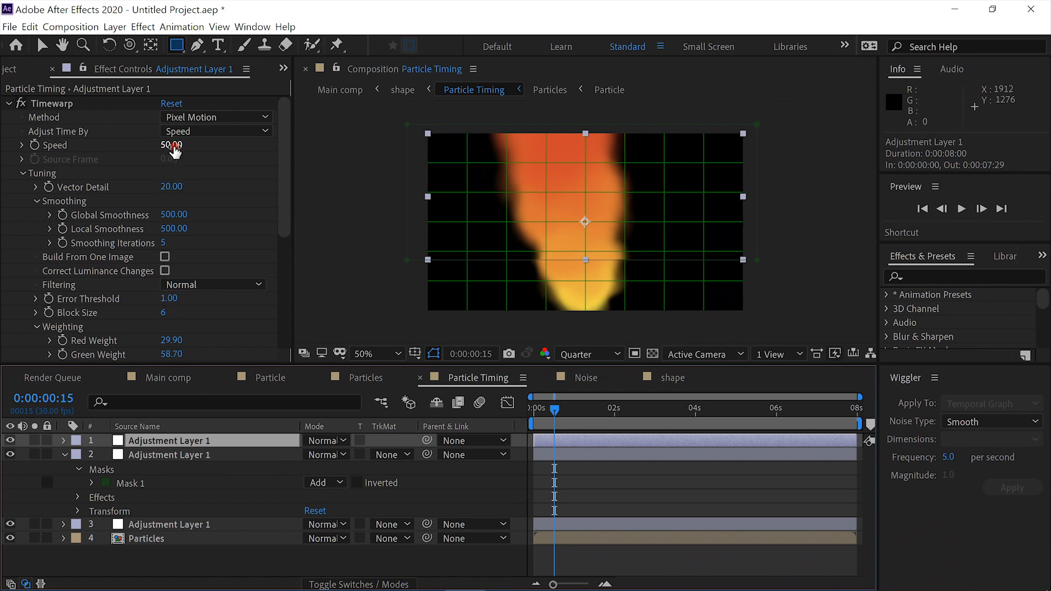
left_click(171, 145)
type("2")
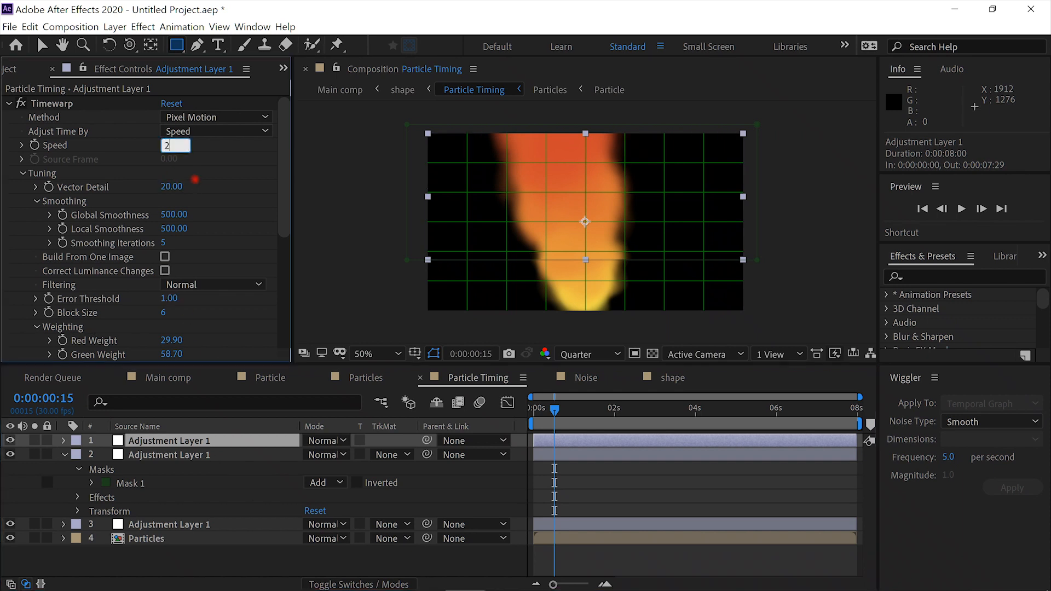
type("0")
key("Return")
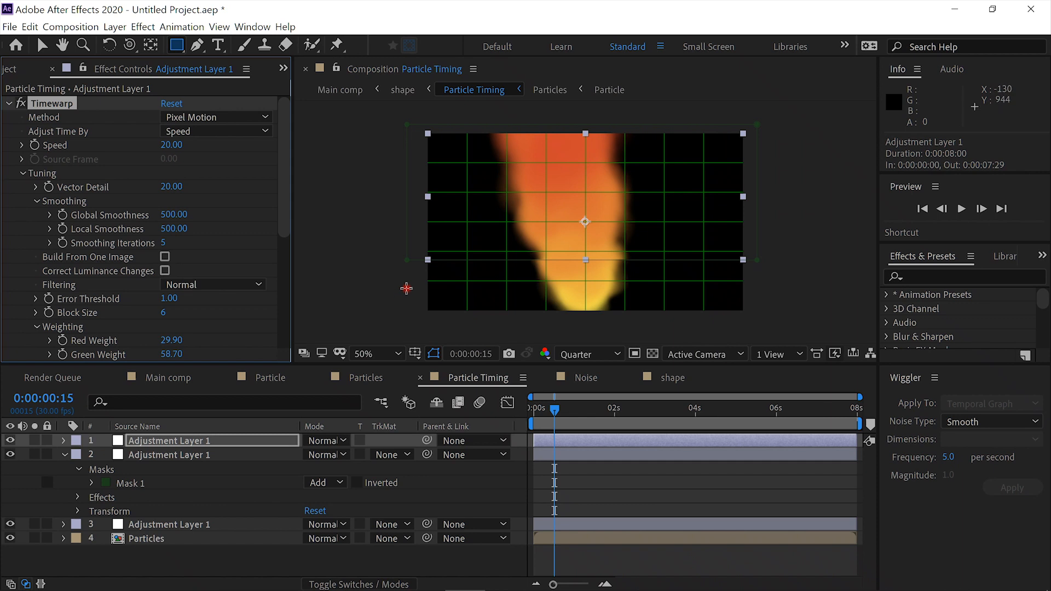
Step: Raise the lower edge of the copy's mask to about a third of the way down the frame and preview the particles
key("v")
left_click(408, 267)
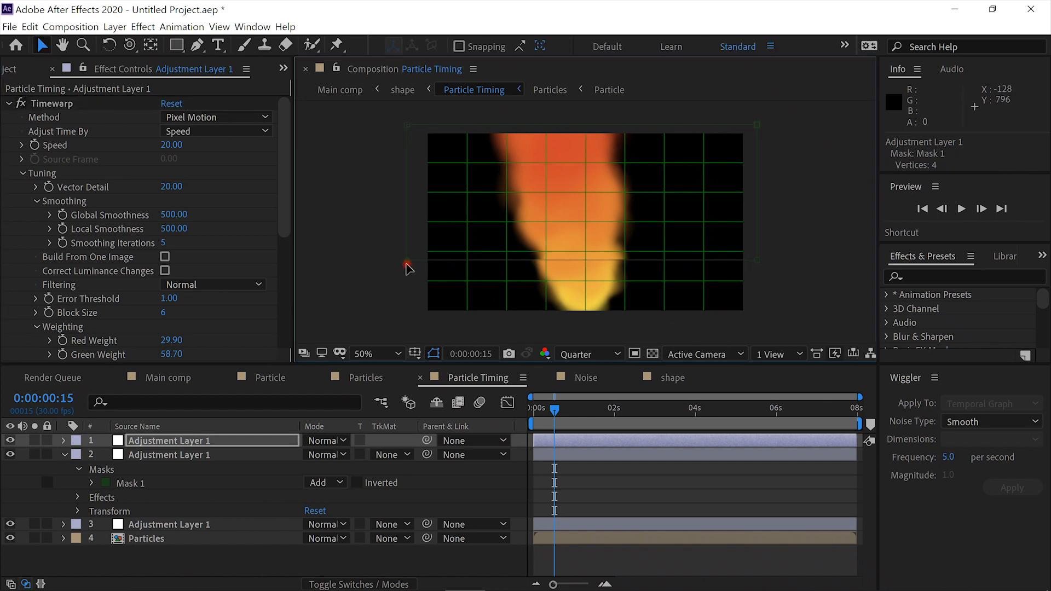
left_click(764, 280)
left_click_drag(758, 265, 758, 195)
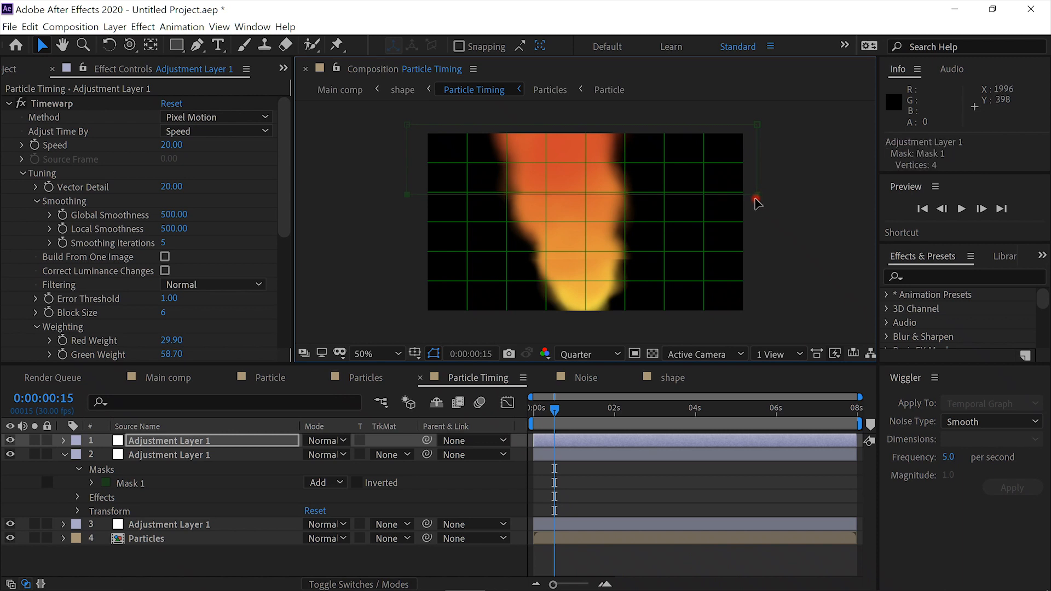
left_click(961, 210)
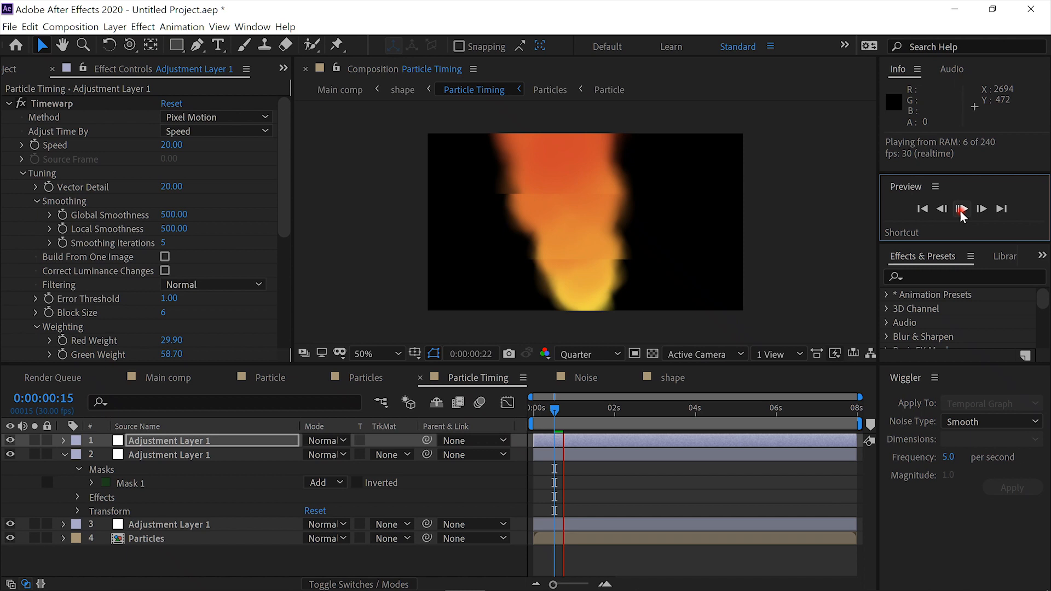
left_click(962, 210)
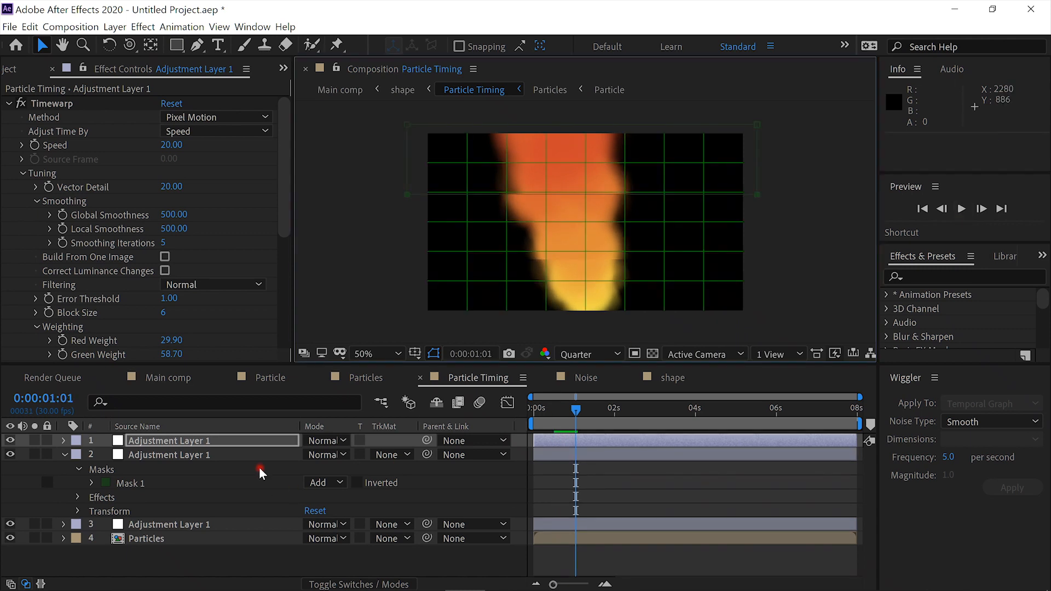
Step: Set the Mask Feather of the topmost Adjustment Layer 1 to 97 pixels
key("f")
left_click(344, 470)
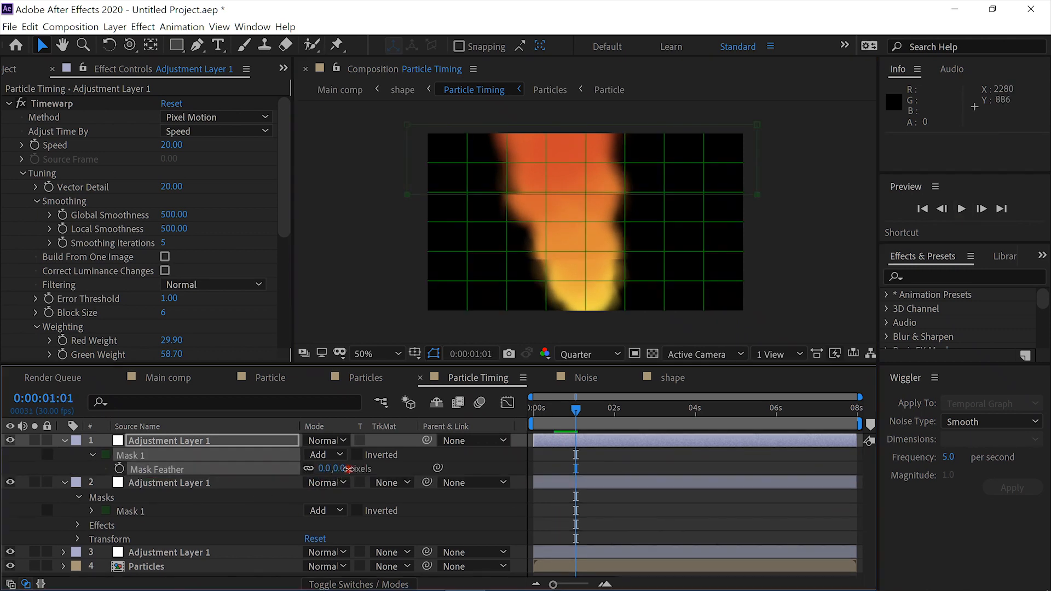
left_click_drag(363, 470, 419, 467)
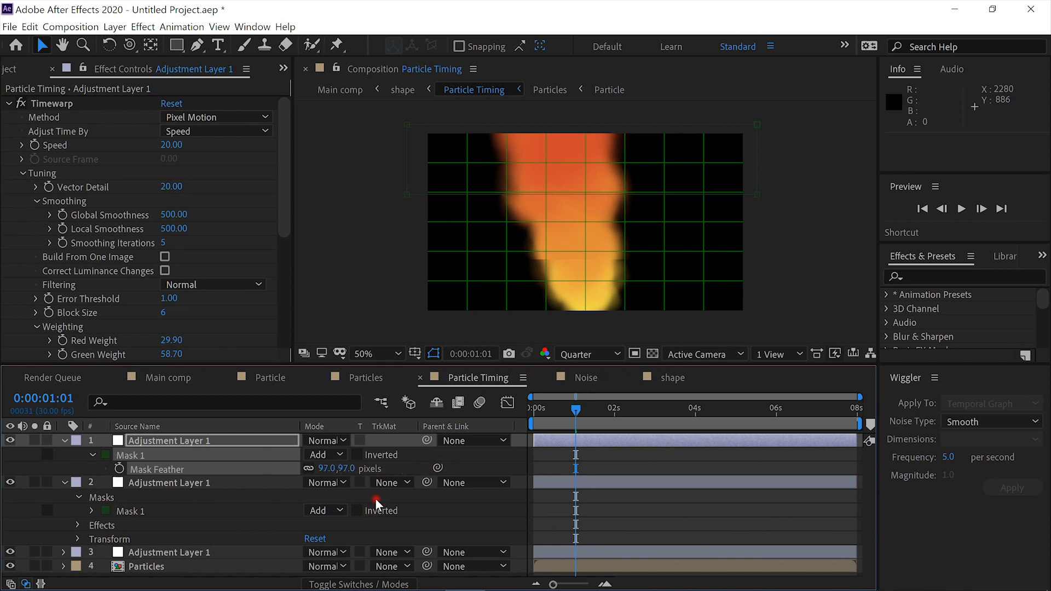
key("f")
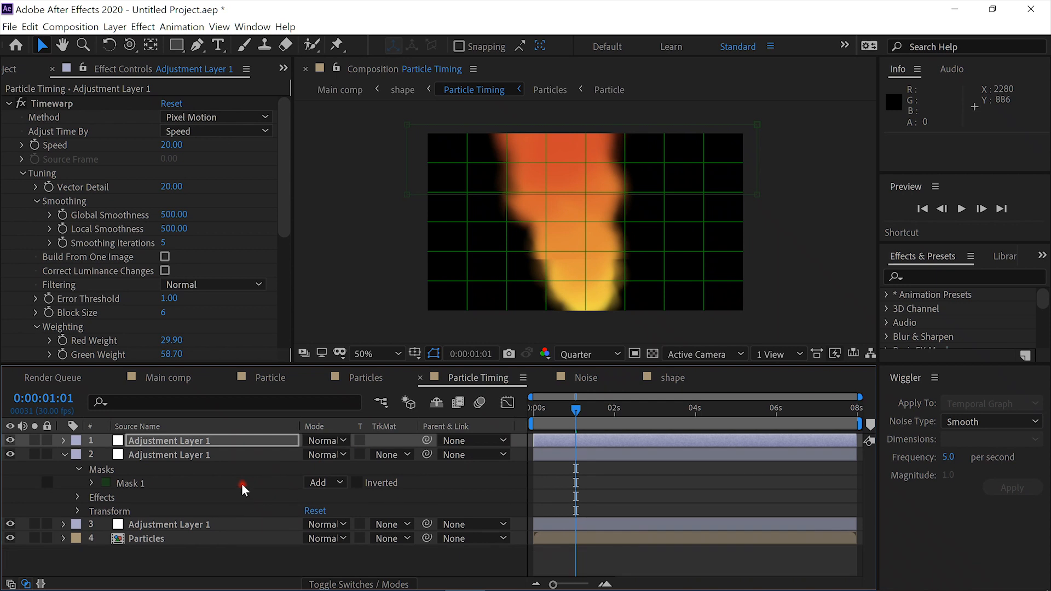
Step: Set the Mask Feather of the second Adjustment Layer 1 to 110 pixels and deselect the layer
left_click(233, 455)
key("f")
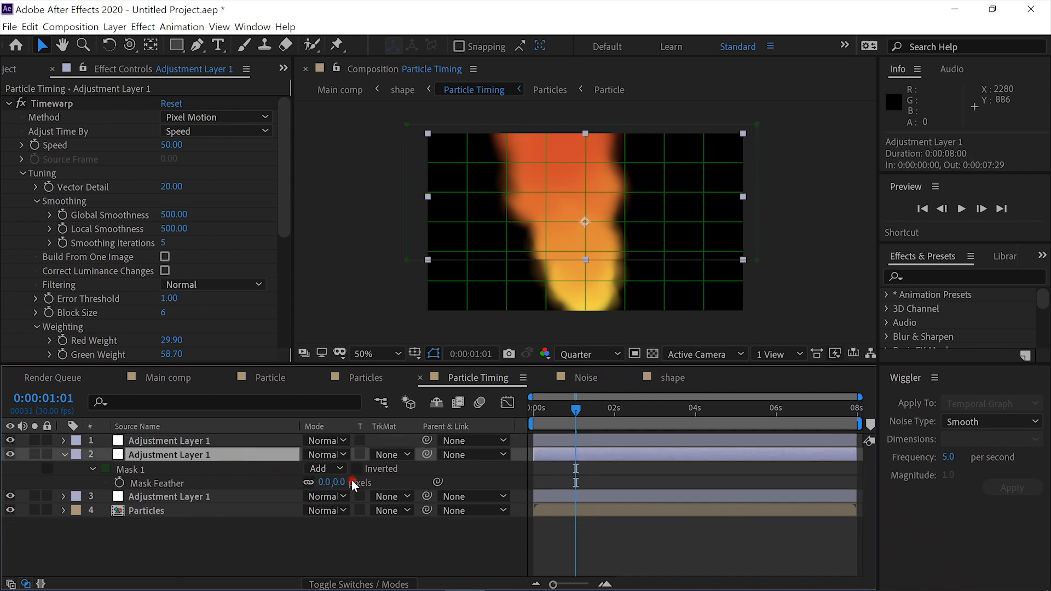
left_click_drag(327, 484, 430, 484)
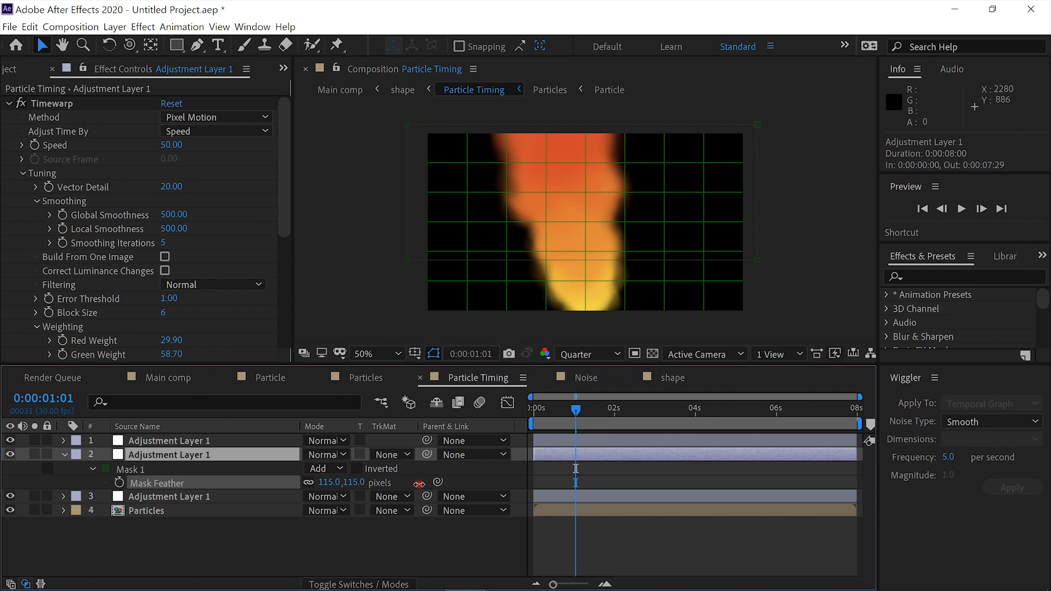
left_click_drag(415, 483, 416, 483)
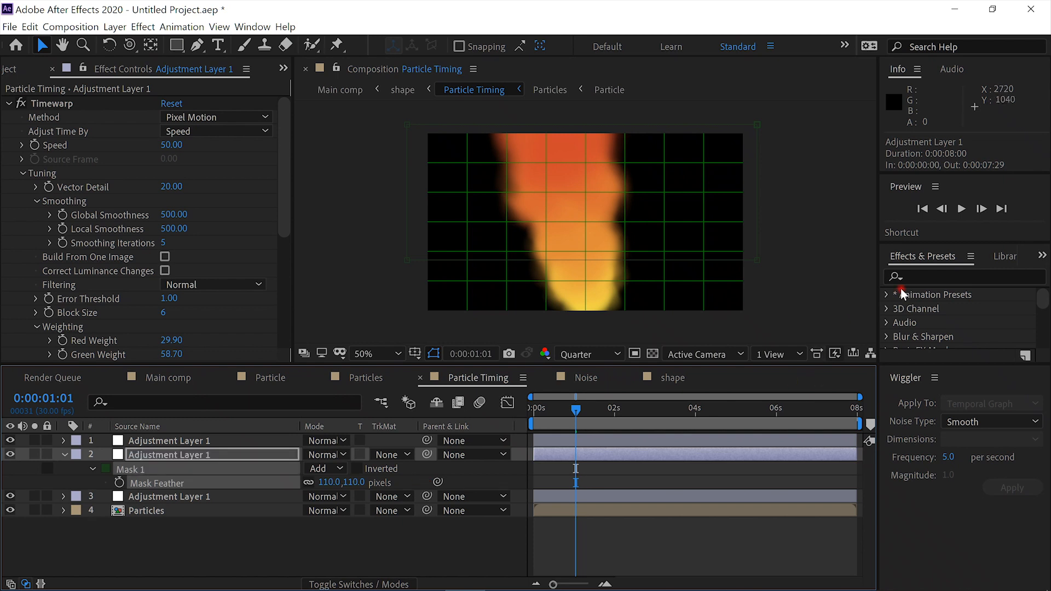
left_click(757, 542)
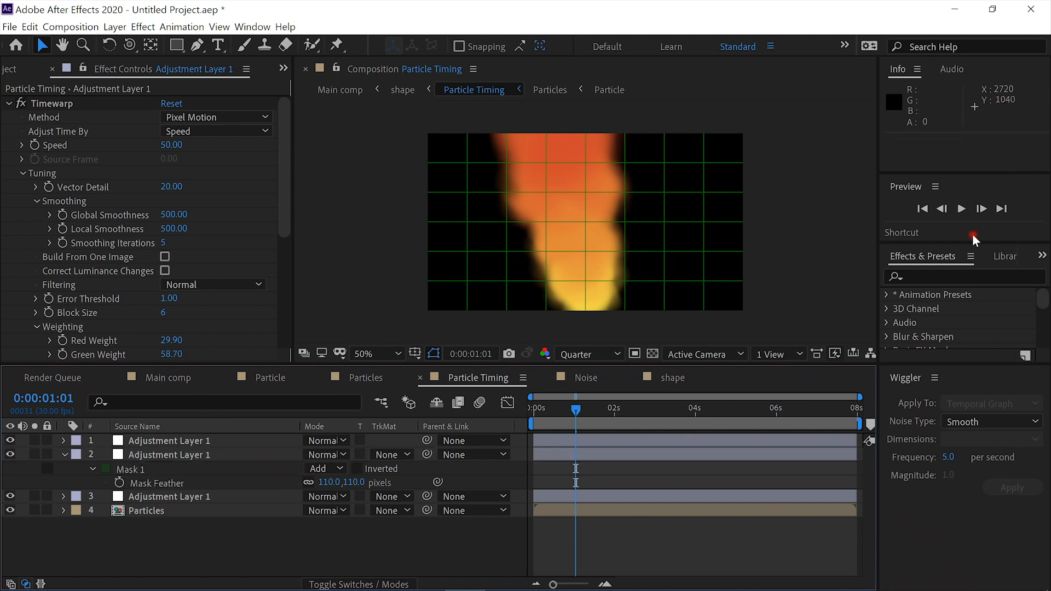
Step: Hide the proportional grid, preview the feathered particle timing, and collapse the second adjustment layer's properties
left_click(415, 362)
left_click(424, 383)
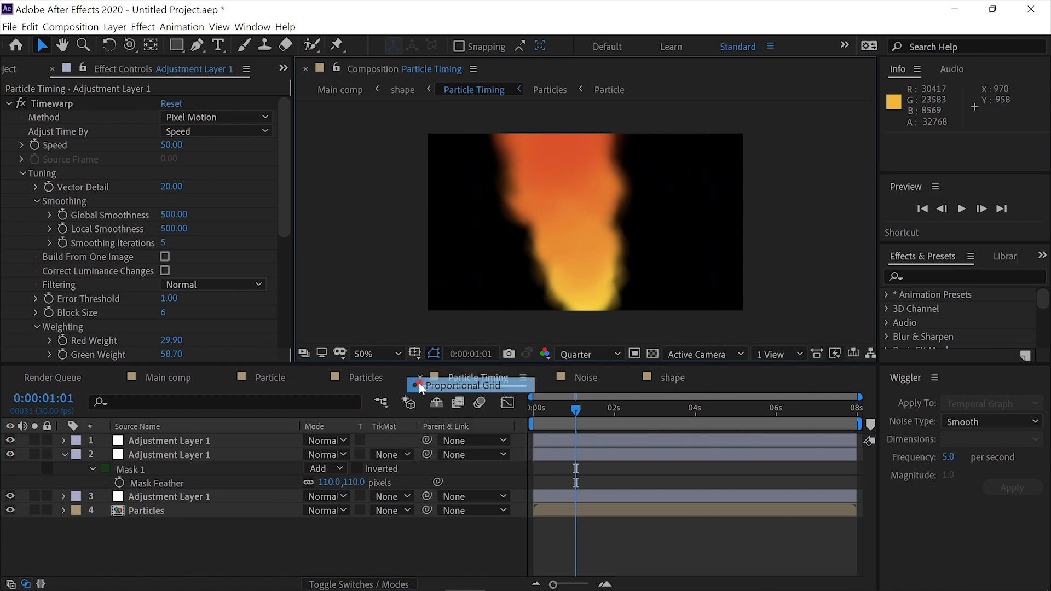
left_click(961, 210)
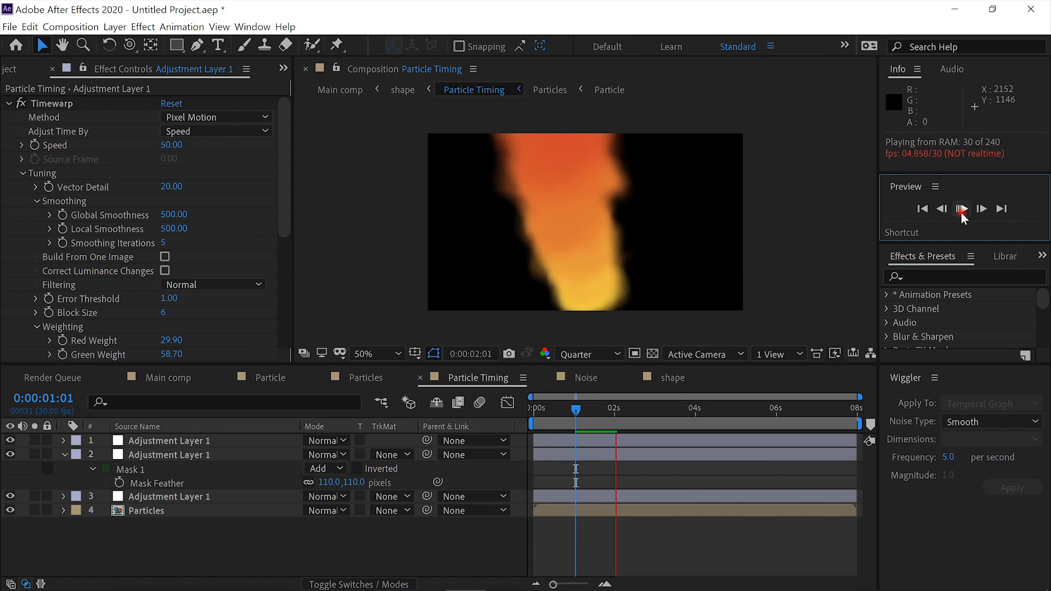
left_click(961, 210)
left_click(18, 471)
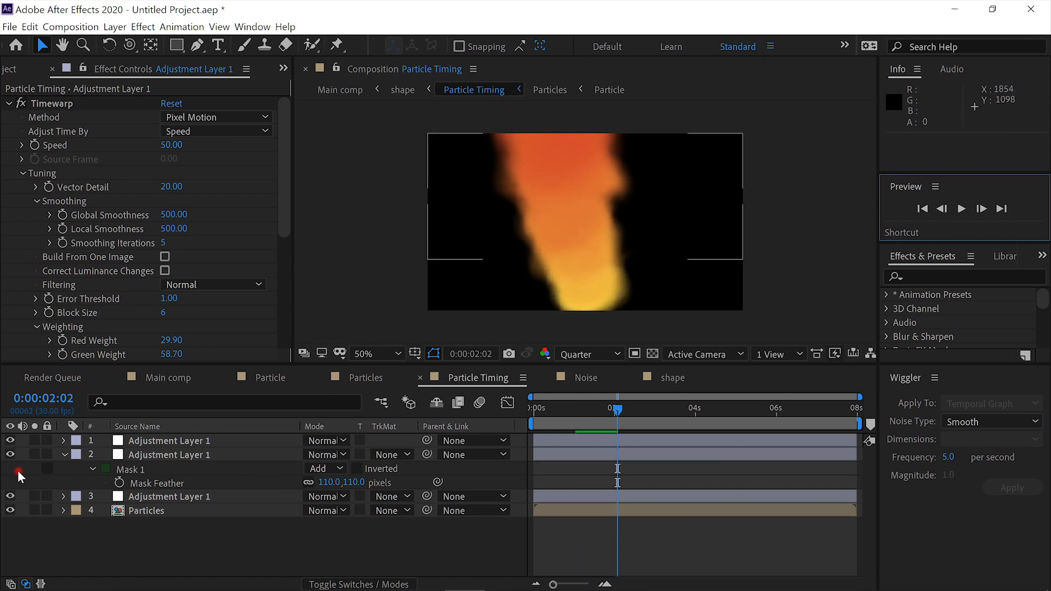
left_click(64, 455)
Step: Move the Main comp's playhead to the start and preview the combined smoke and fire
left_click(188, 377)
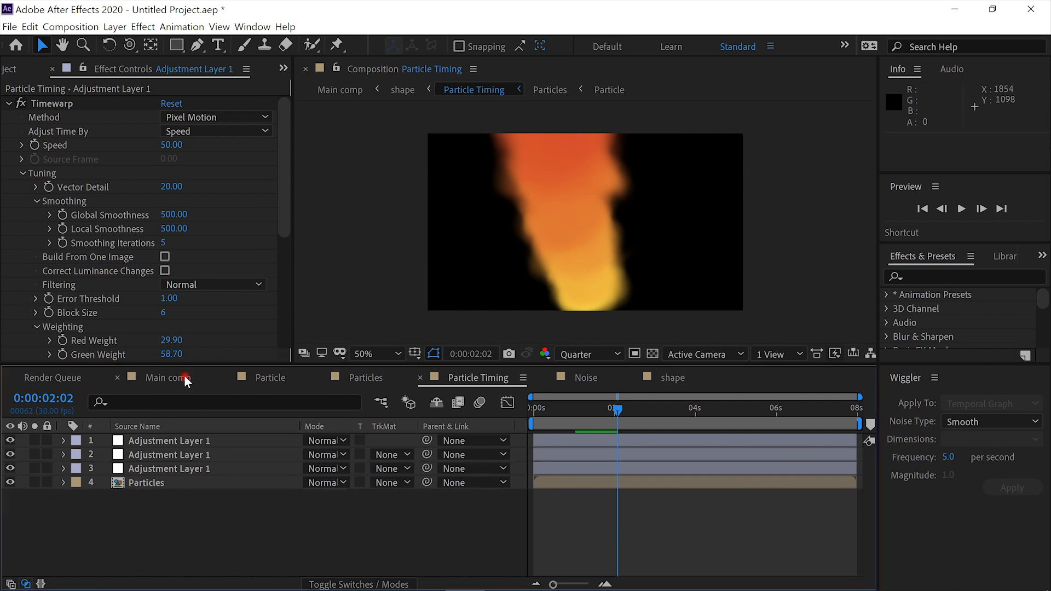
left_click_drag(599, 414, 404, 411)
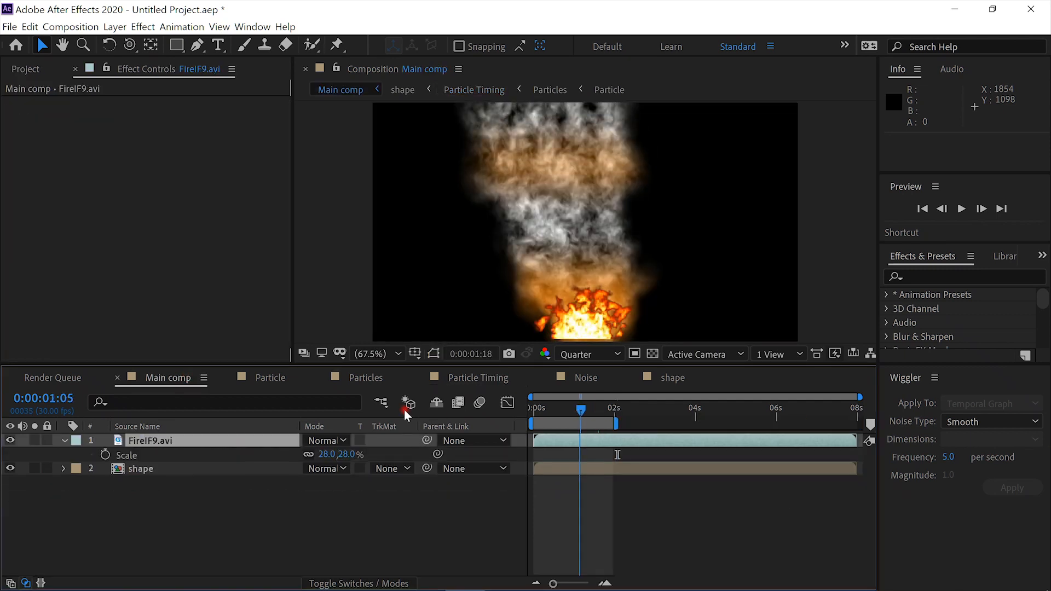
left_click(962, 209)
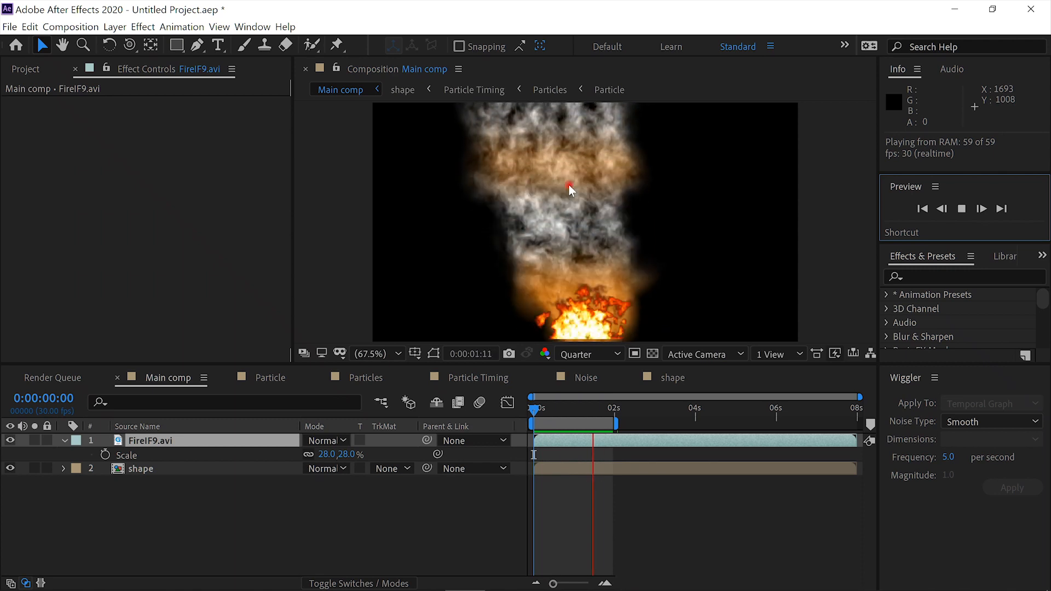
Step: In the Noise comp, set the Timewarp Speed of the lower Adjustment Layer 2 to 30
left_click(585, 378)
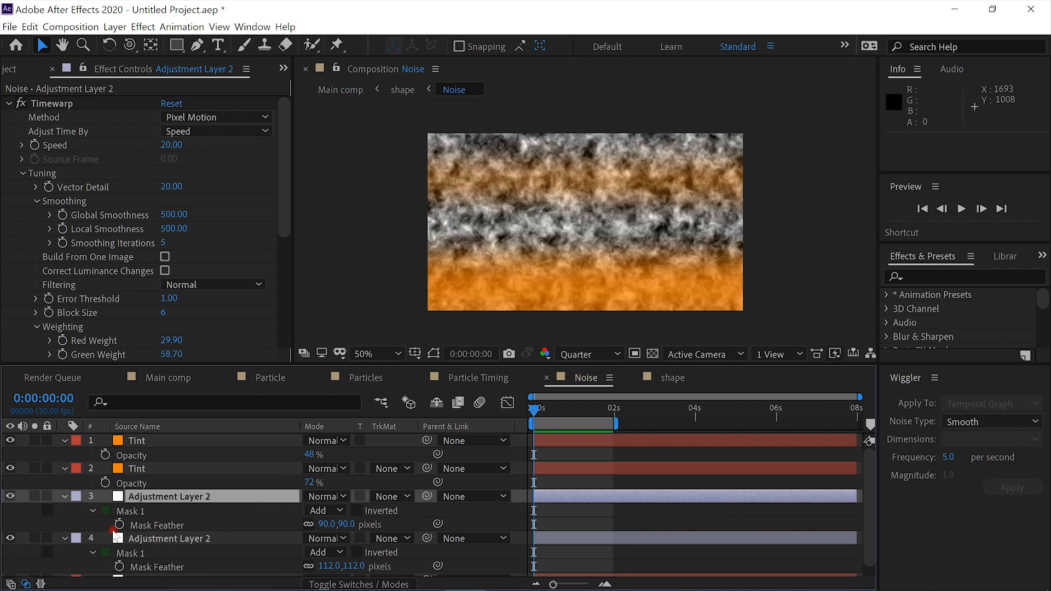
left_click(65, 496)
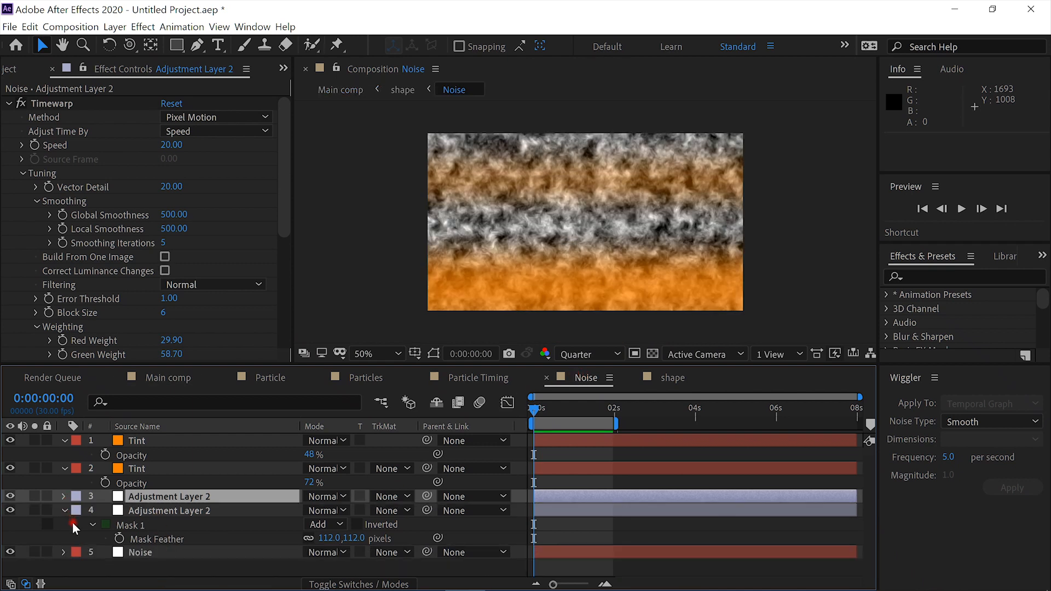
left_click(156, 512)
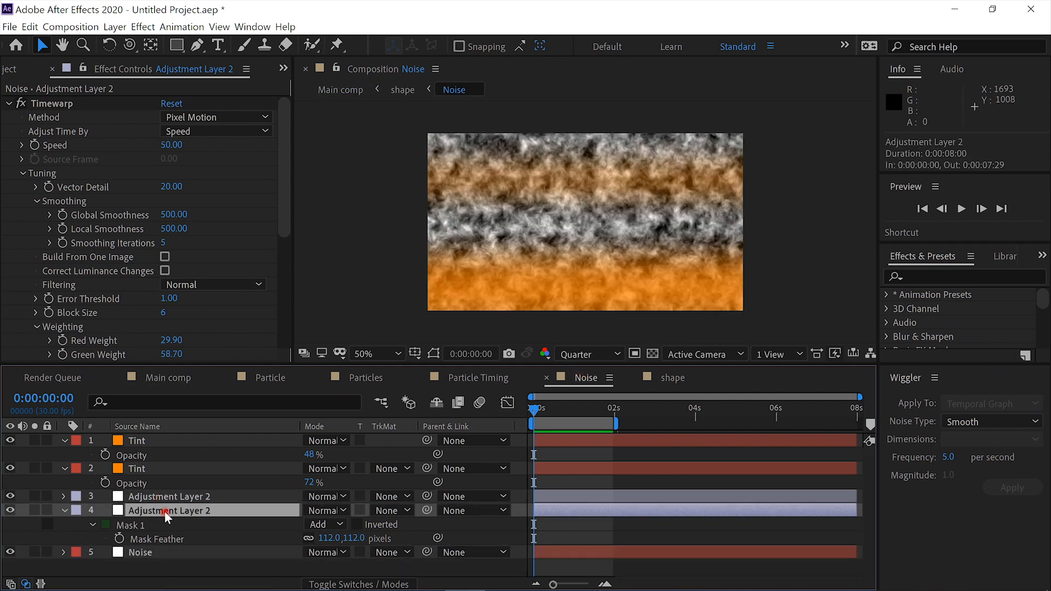
left_click(171, 144)
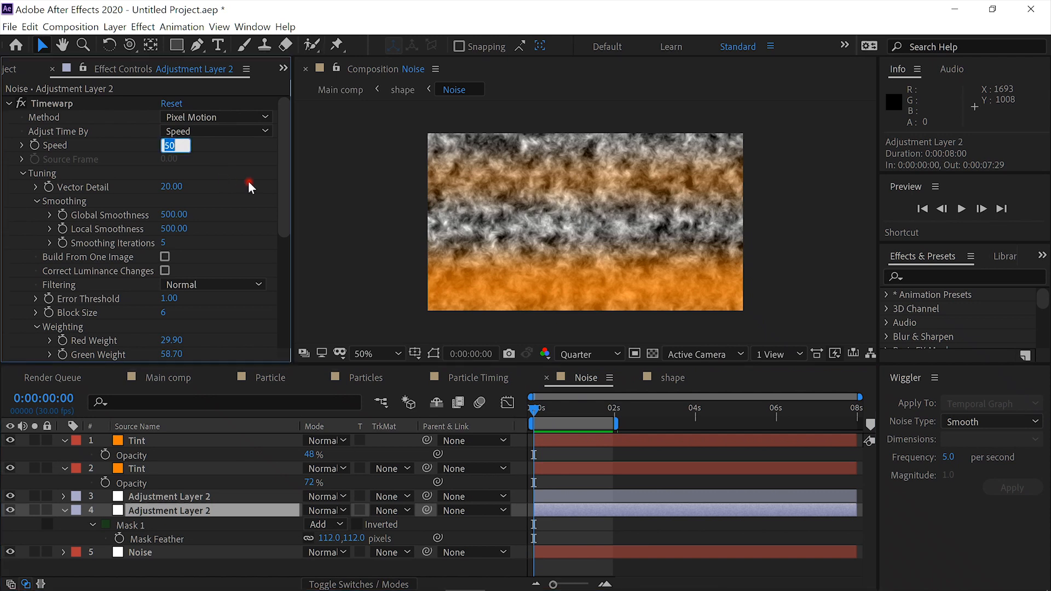
type("30")
key("Return")
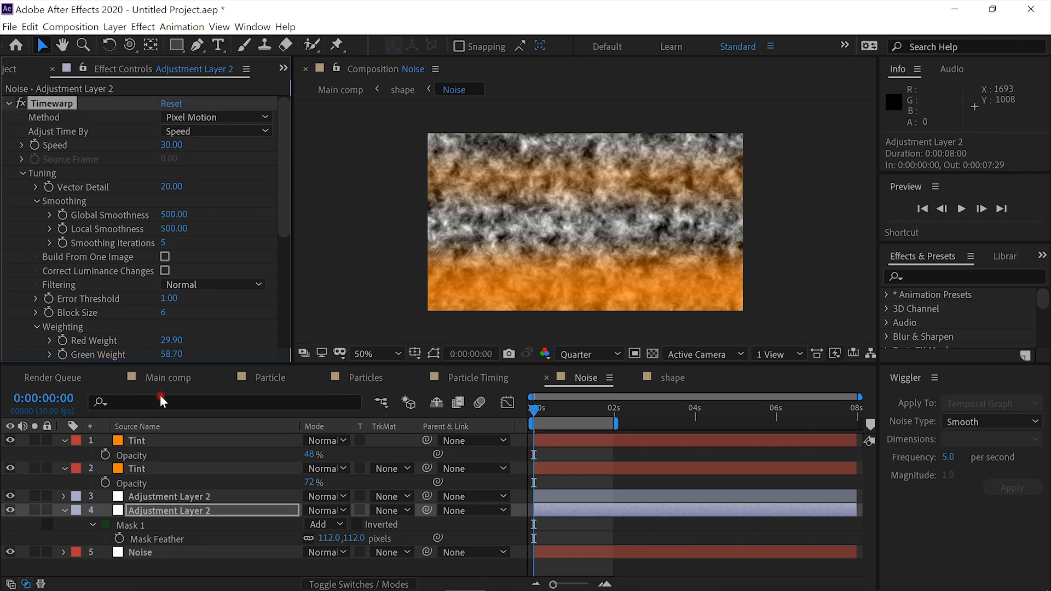
Step: Preview the slowed noise with the fire in the Main comp
left_click(159, 377)
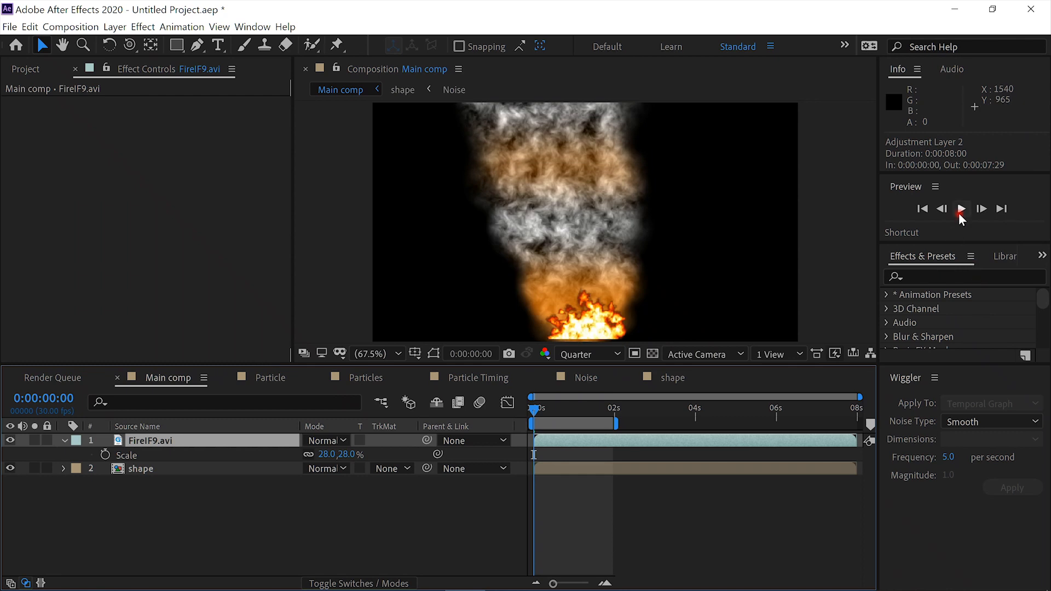
left_click(960, 209)
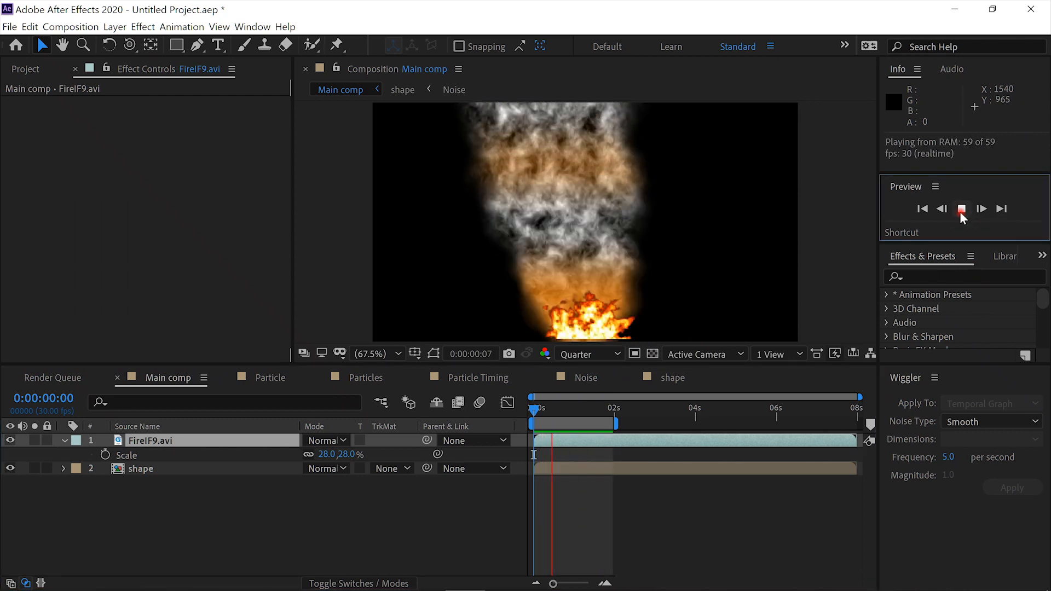
left_click(961, 210)
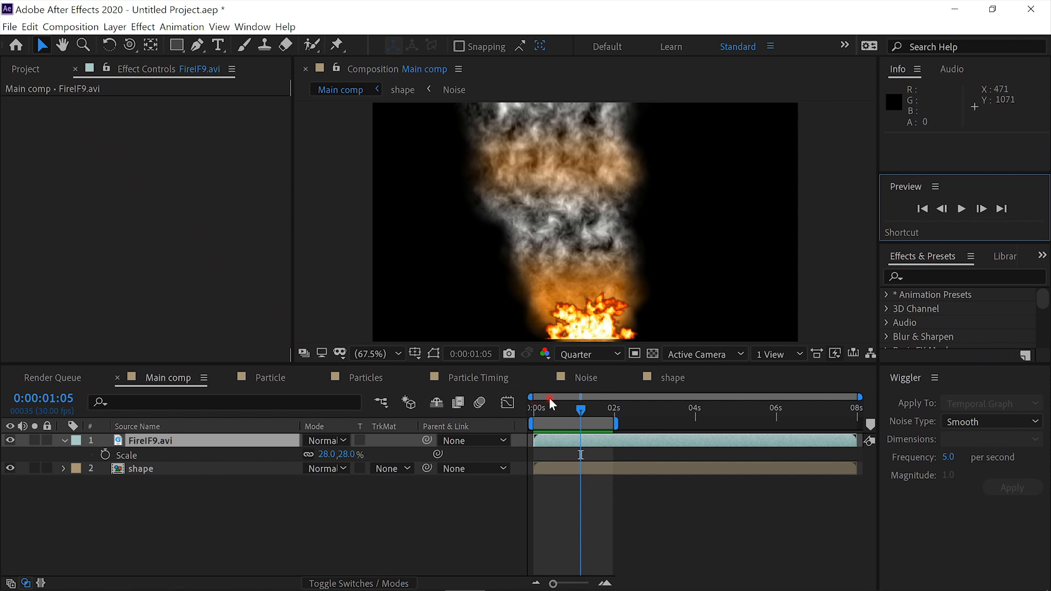
Step: In the Noise comp, set the upper Adjustment Layer 2's Timewarp Speed to 30 and preview the result in the Main comp
left_click(579, 378)
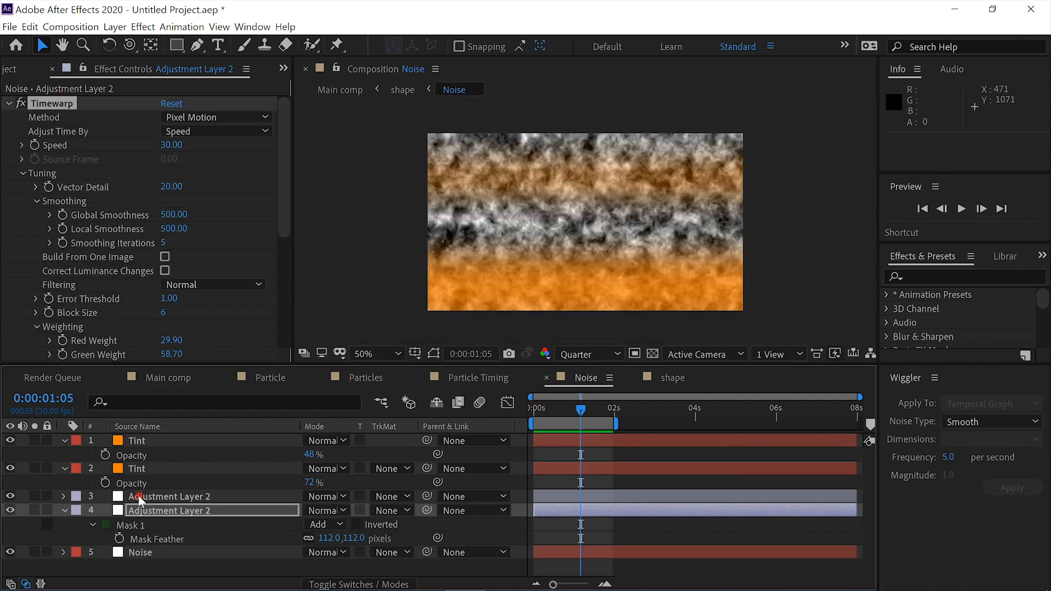
left_click(140, 496)
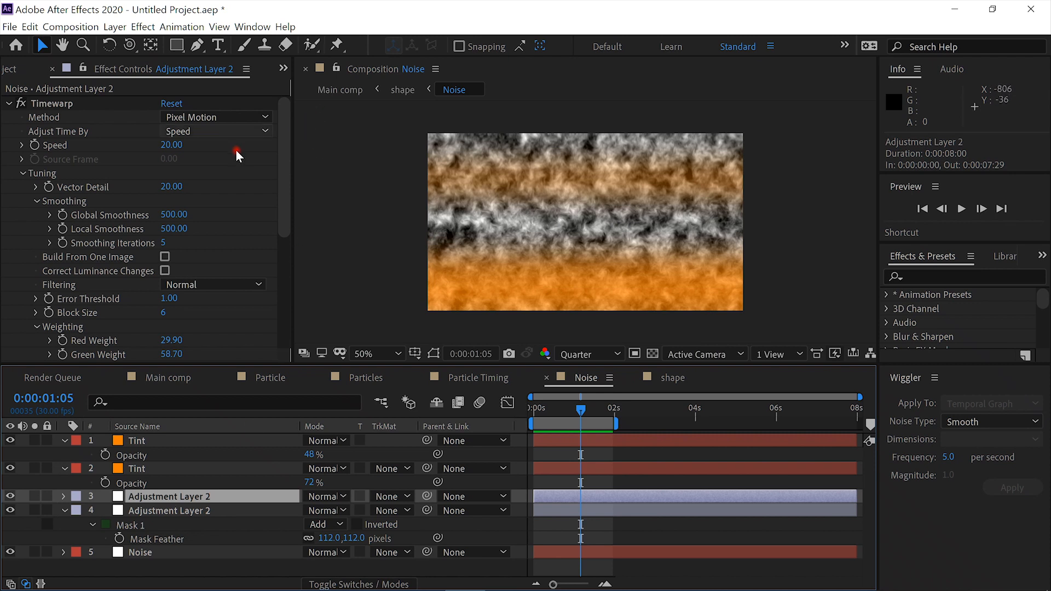
left_click(172, 145)
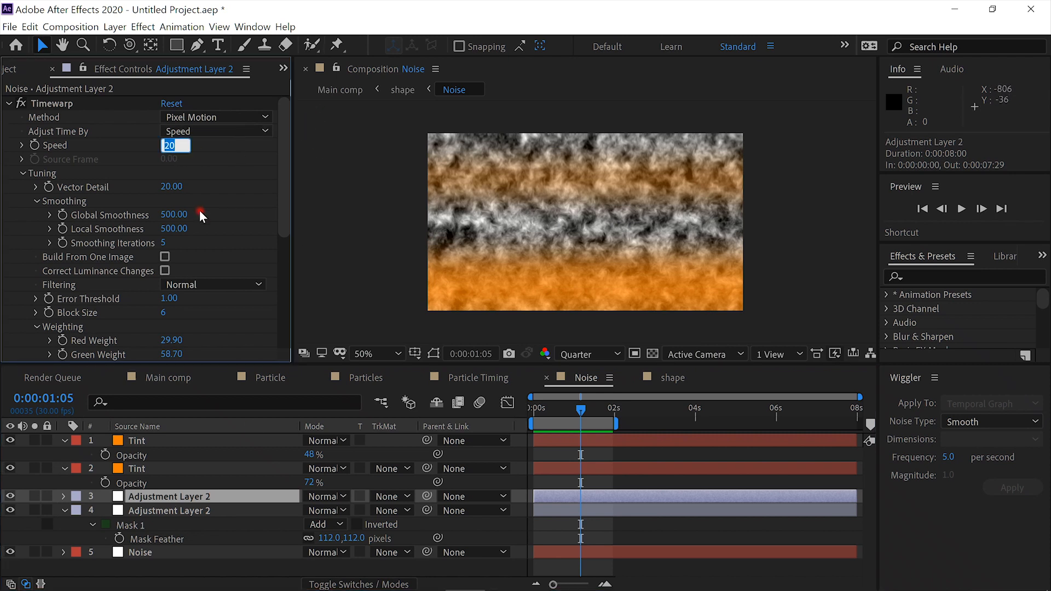
type("30")
key("Return")
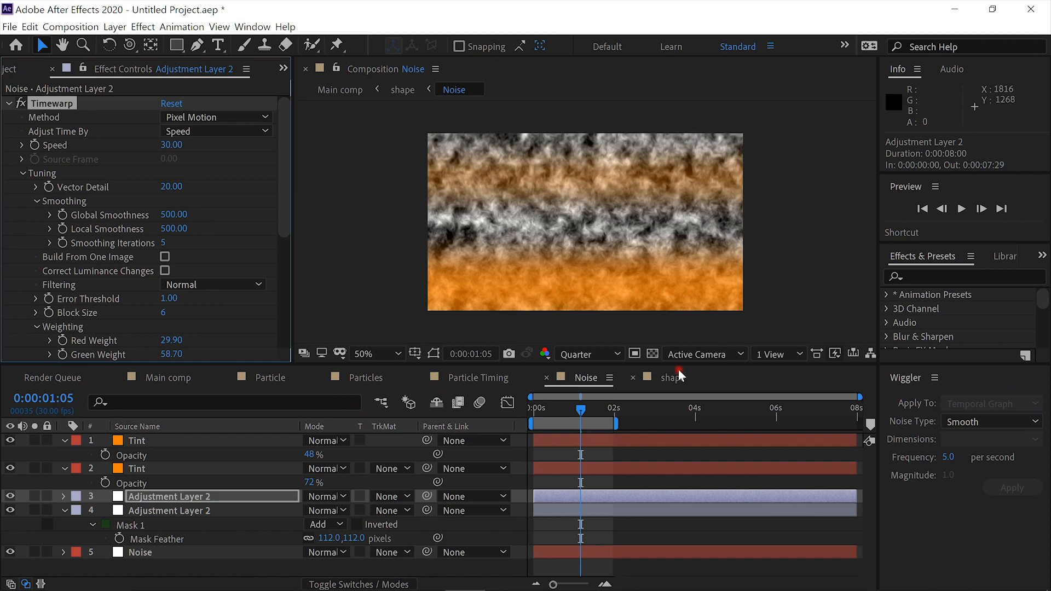
left_click(140, 382)
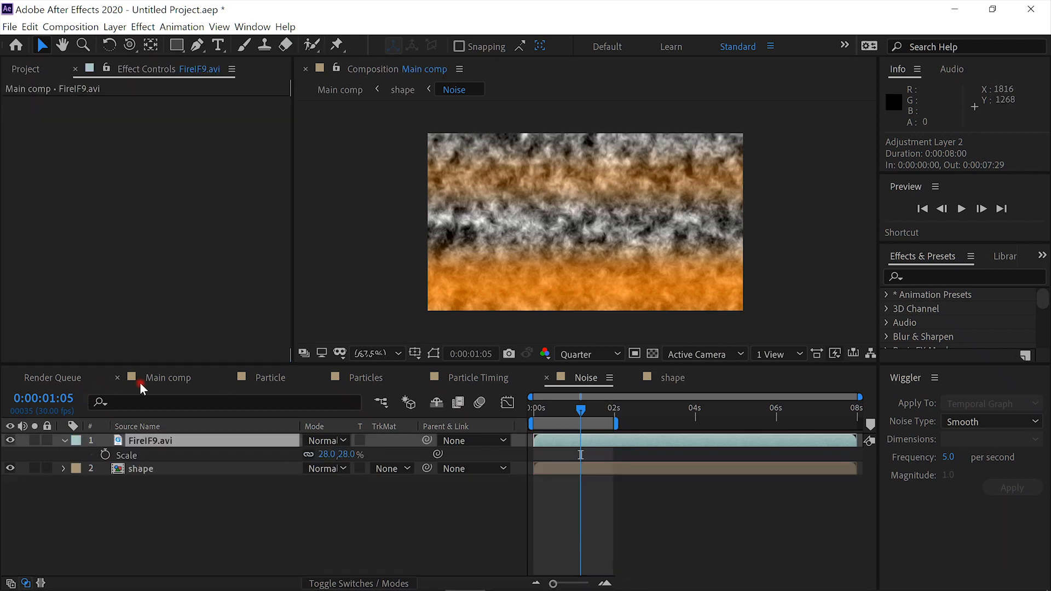
left_click(963, 208)
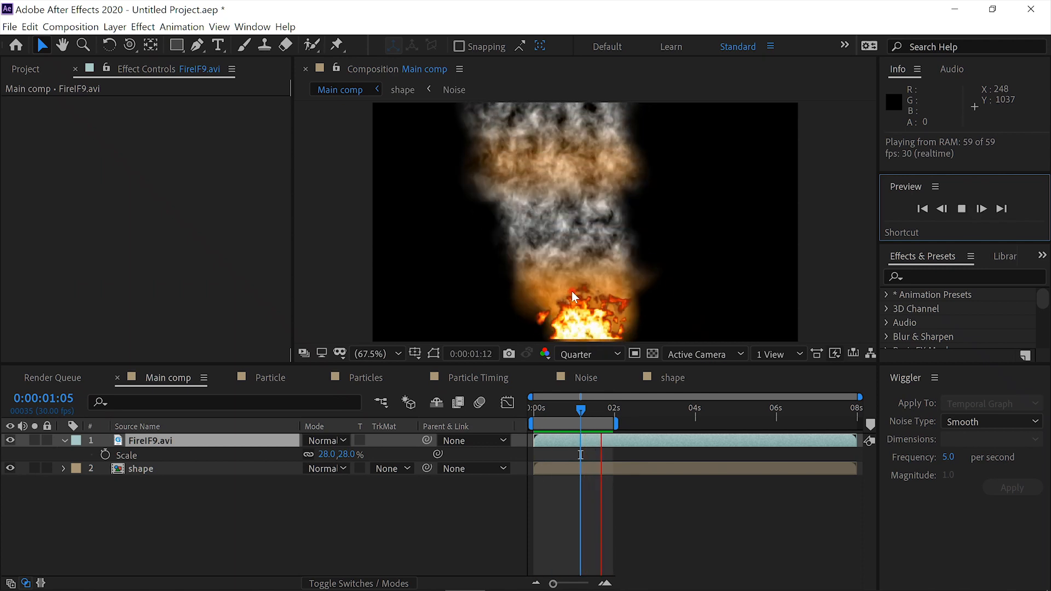
Step: In the Noise comp, collapse the properties of both Tint layers and the lower Adjustment Layer 2
left_click(582, 378)
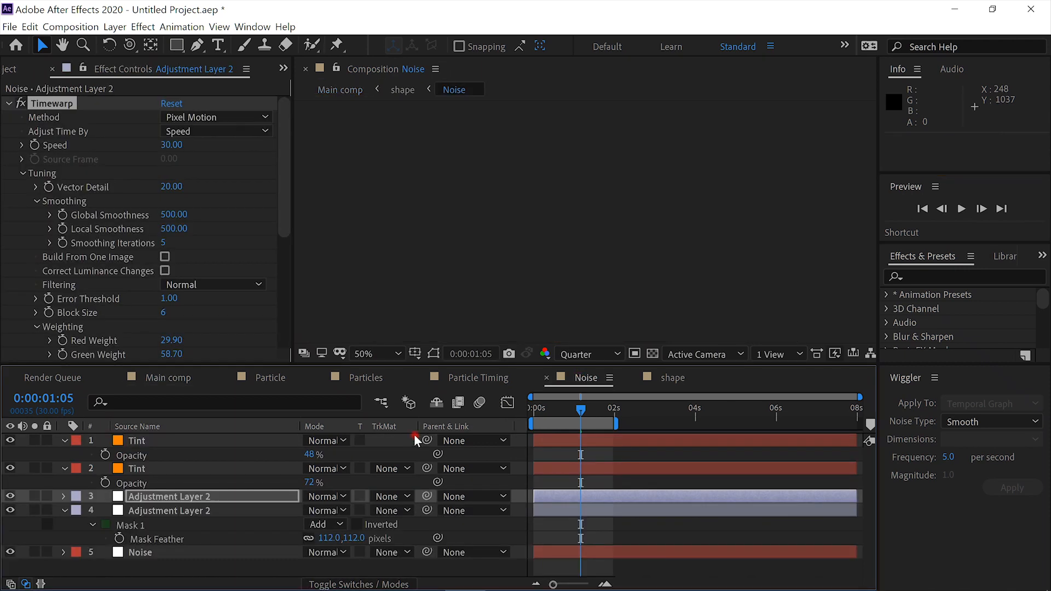
left_click(67, 439)
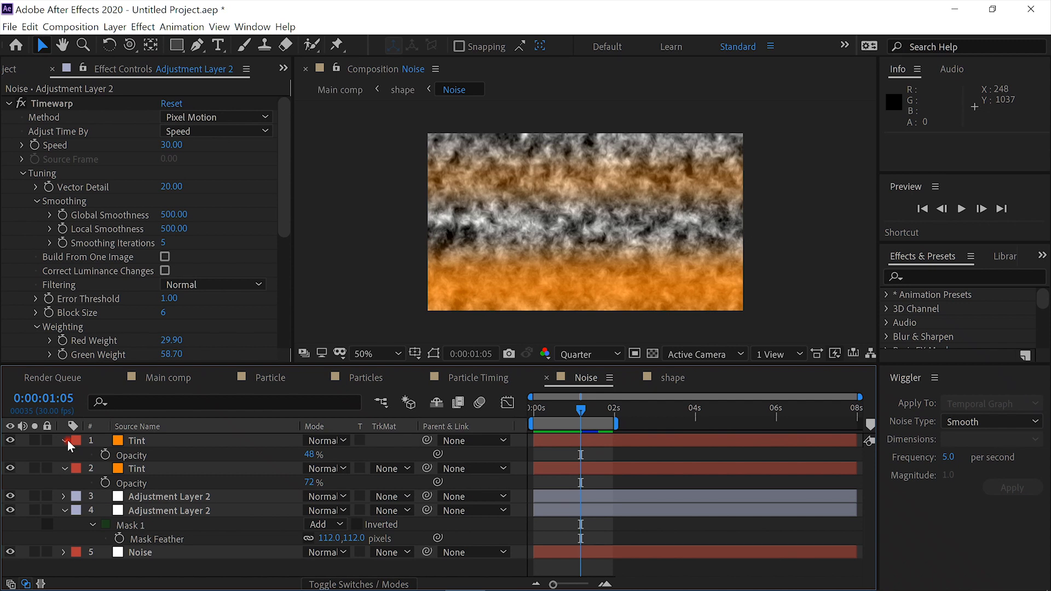
left_click(67, 441)
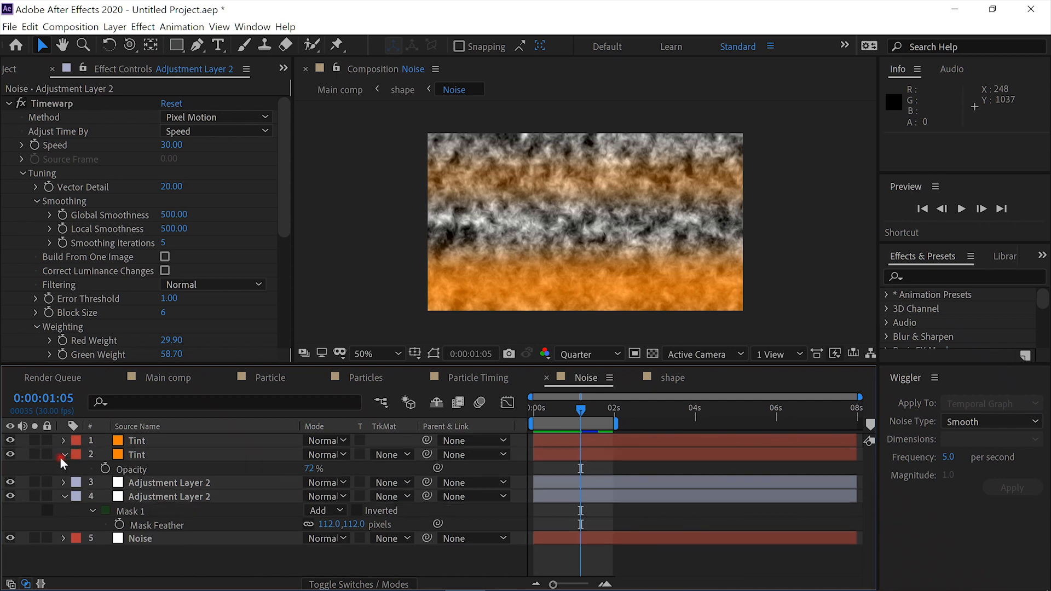
left_click(64, 455)
left_click(64, 481)
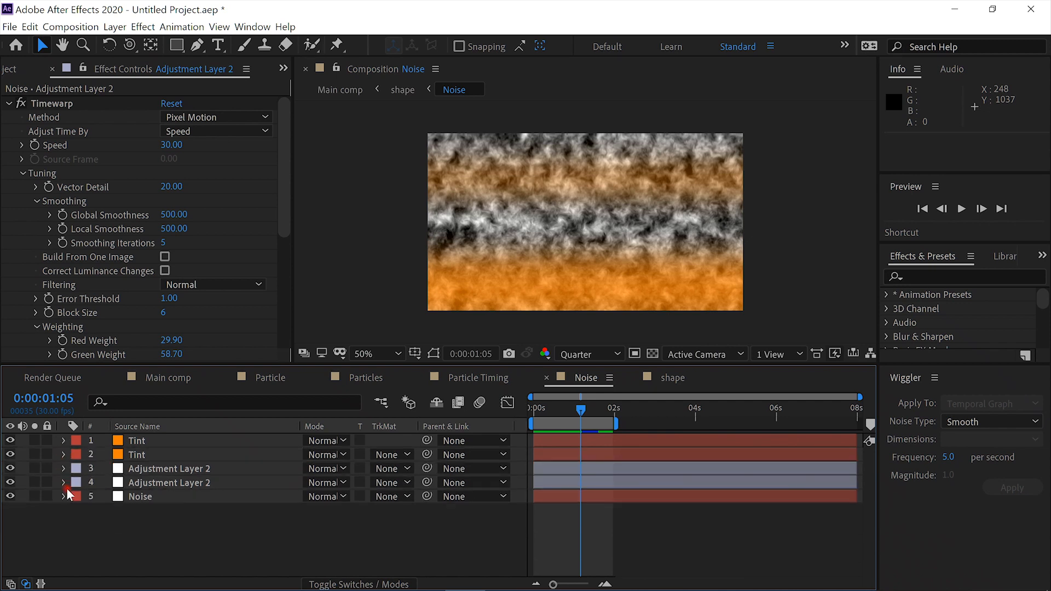
Step: Change the Noise layer's Fractal Noise Offset Turbulence expression to [0,time*-600]
left_click(180, 497)
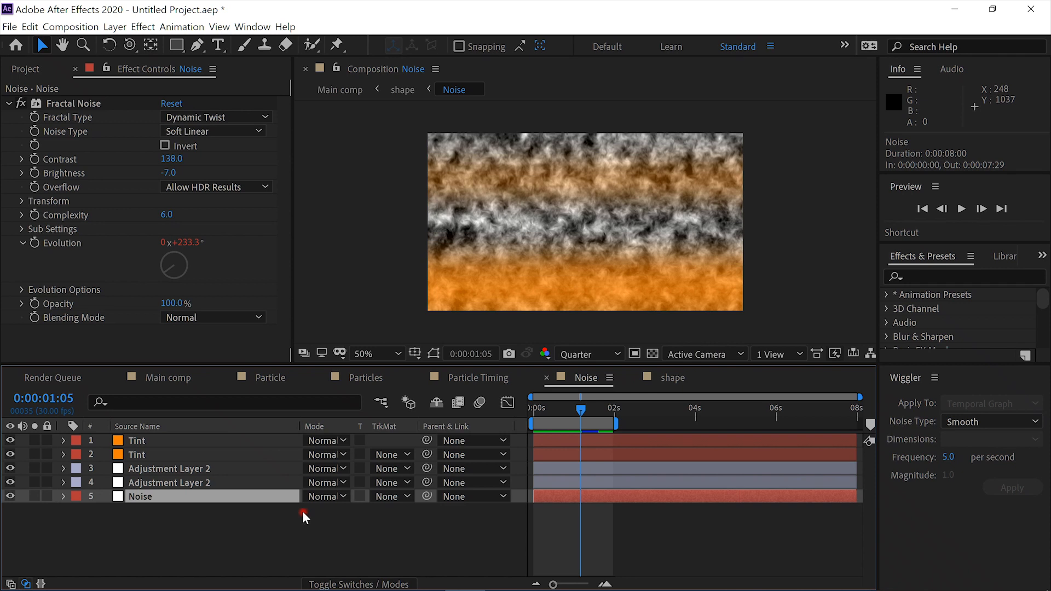
key("u")
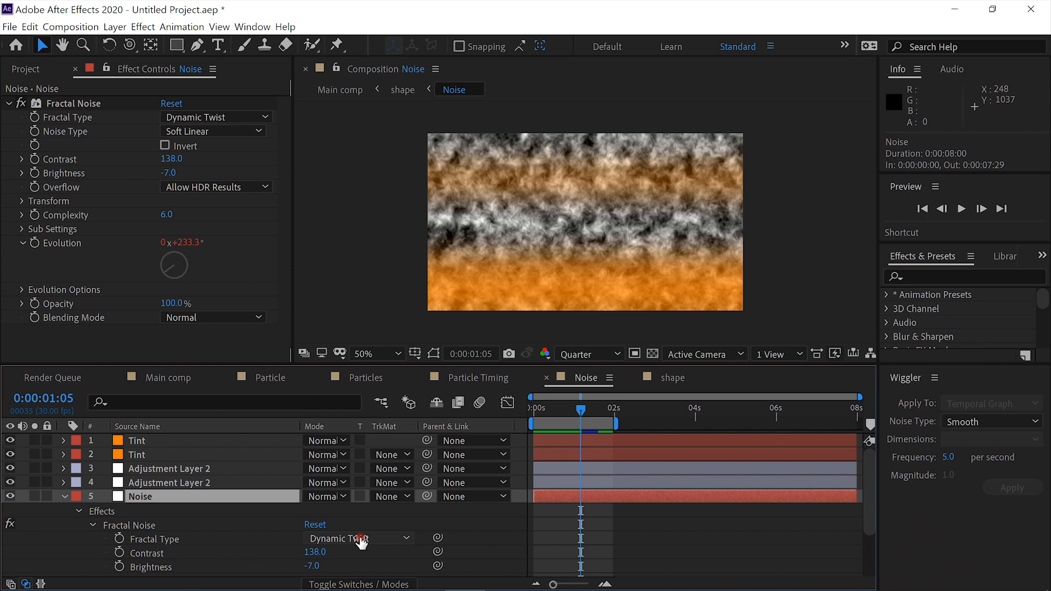
scroll(358, 542, "down", 3)
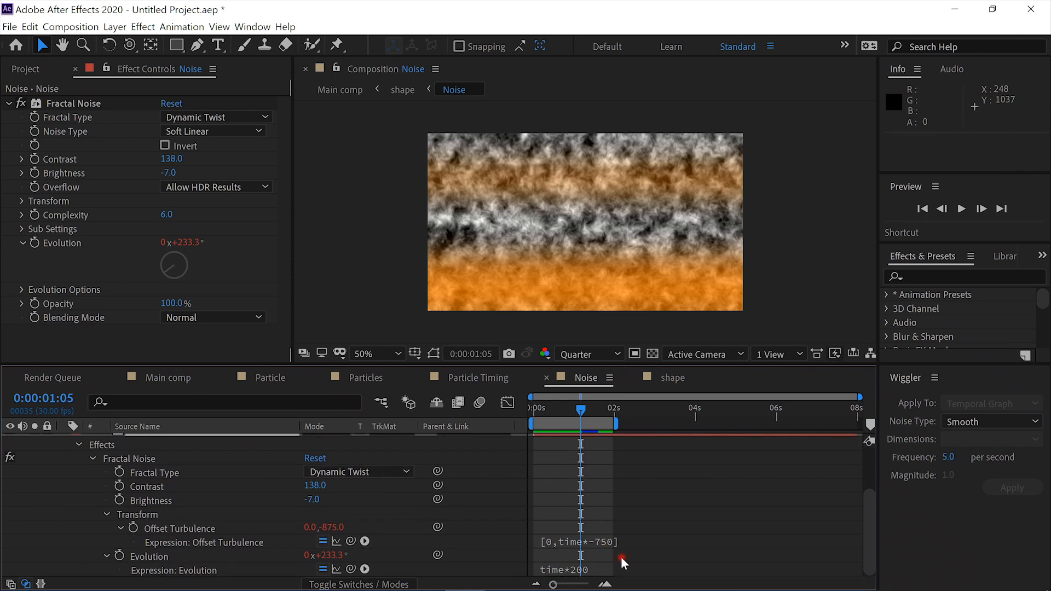
left_click(589, 540)
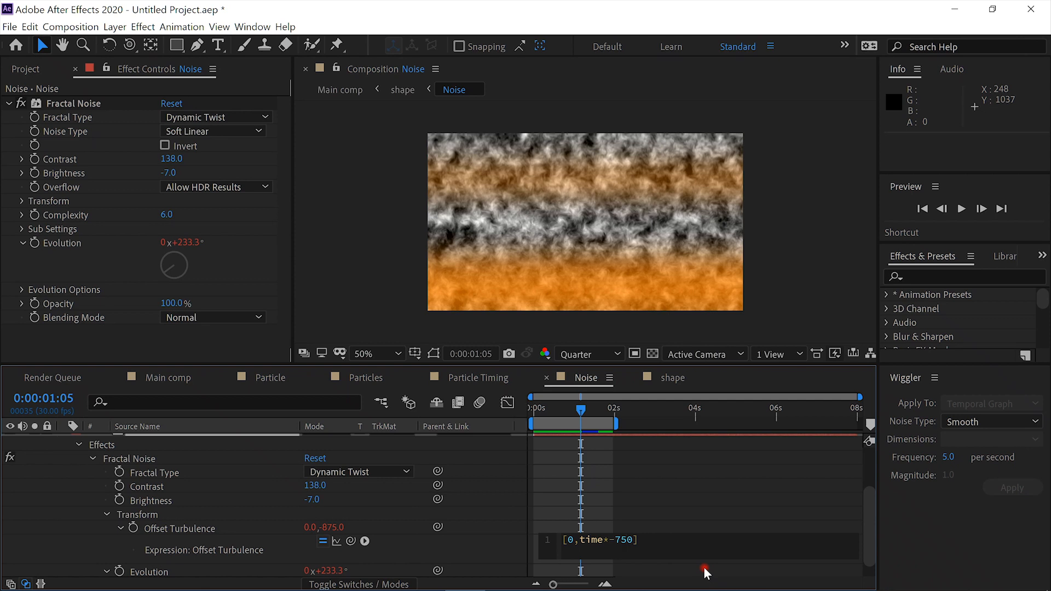
key("BackSpace")
key("BackSpace")
key("BackSpace")
type("600")
left_click(86, 522)
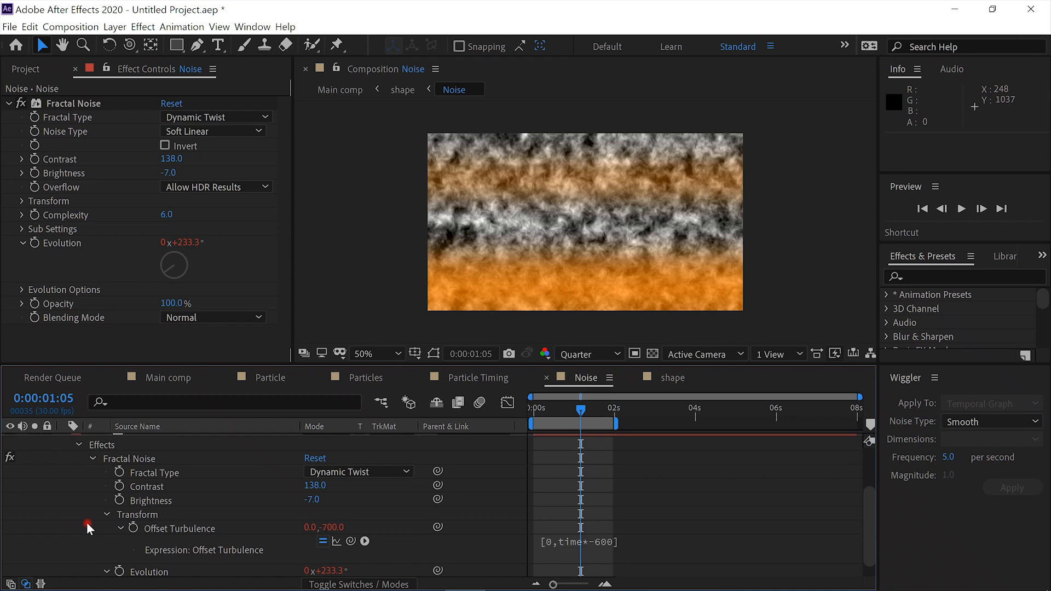
Step: Preview the changed noise offset motion together with the fire in the Main comp
left_click(163, 378)
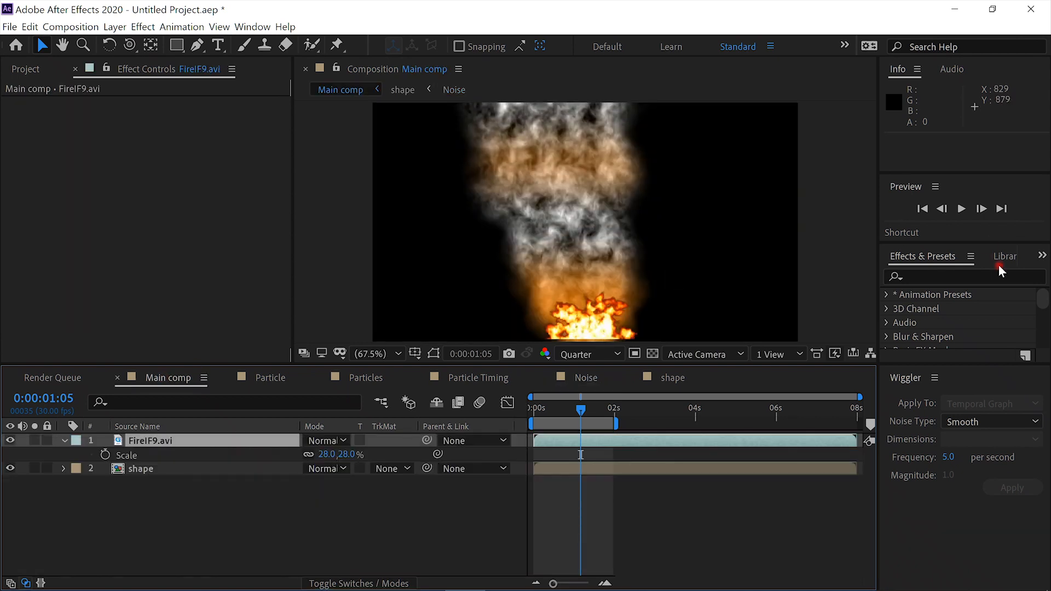
left_click(962, 208)
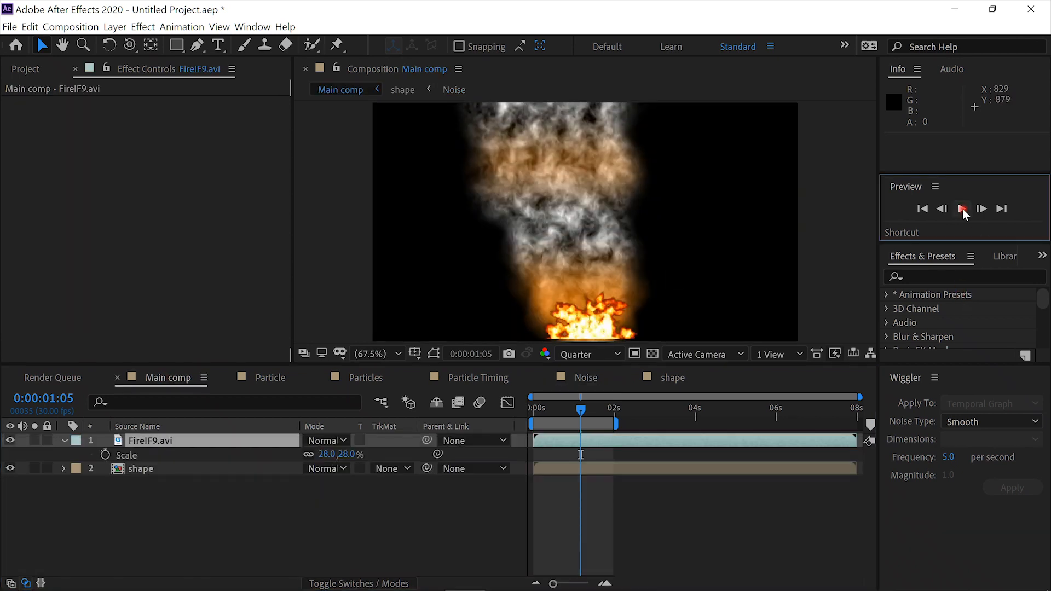
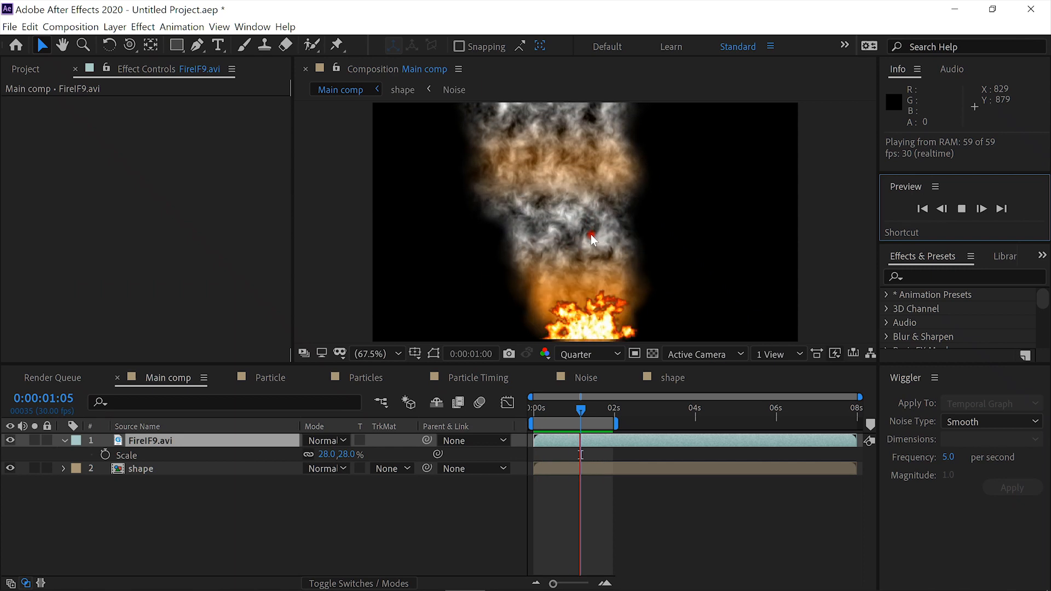
left_click(963, 209)
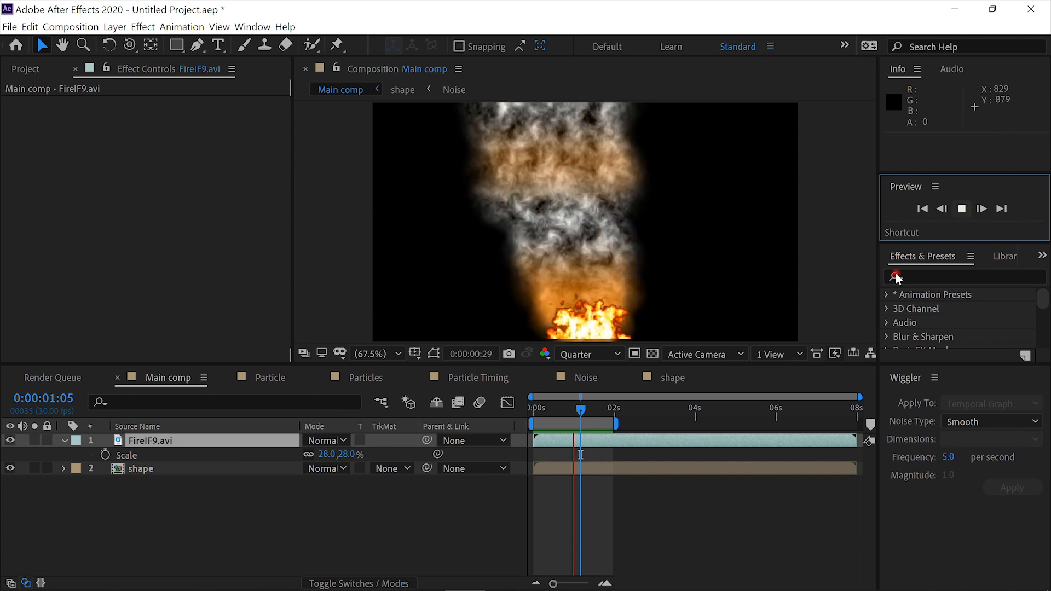
Step: Collapse the Noise layer's properties, set the lower Adjustment Layer 2's Timewarp Speed to 20, and preview the Main comp
left_click(593, 374)
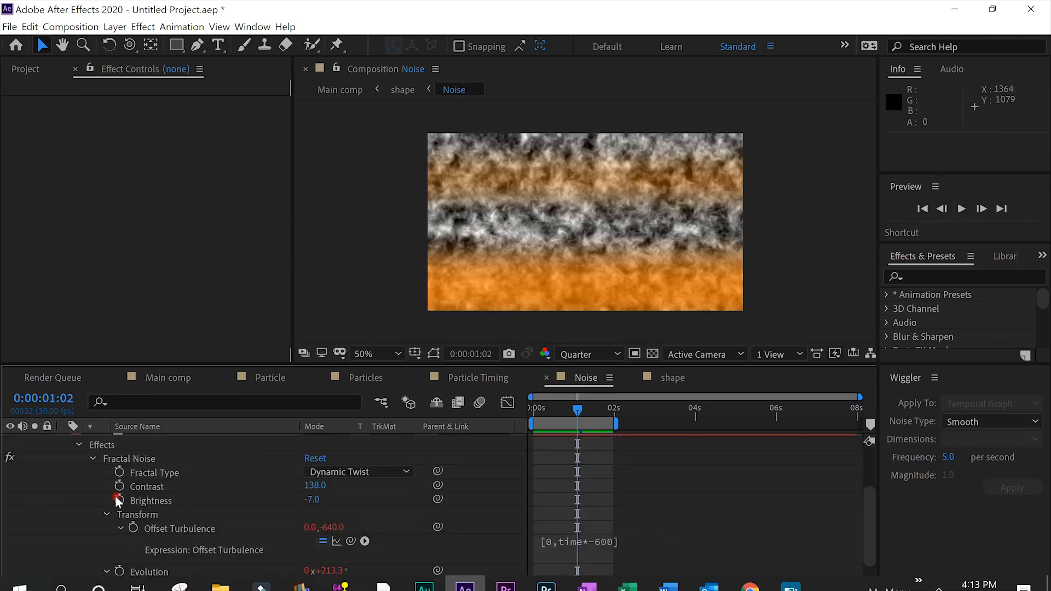
scroll(104, 471, "up", 3)
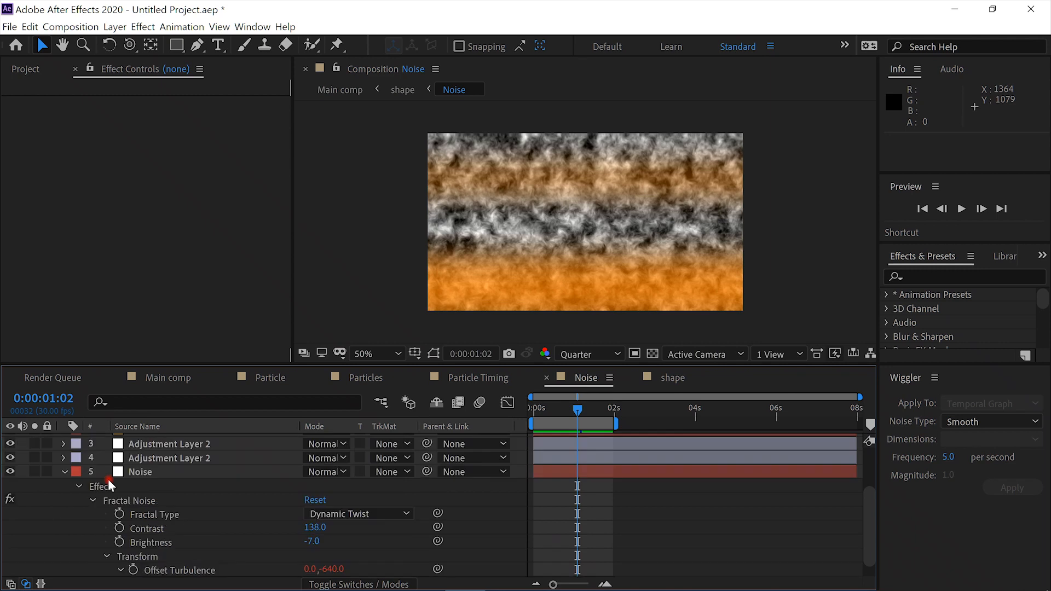
left_click(63, 497)
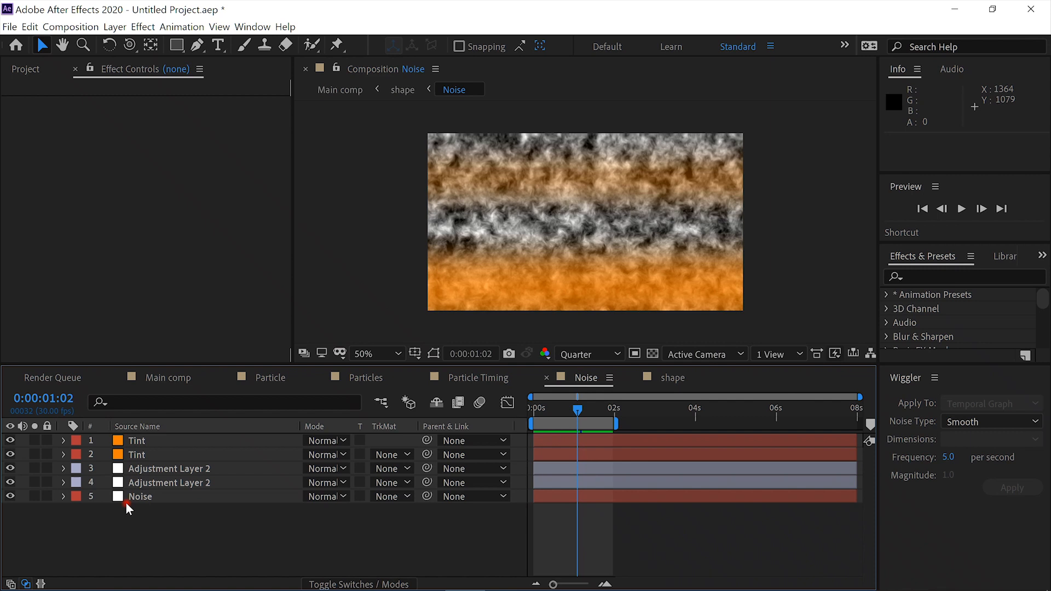
left_click(150, 482)
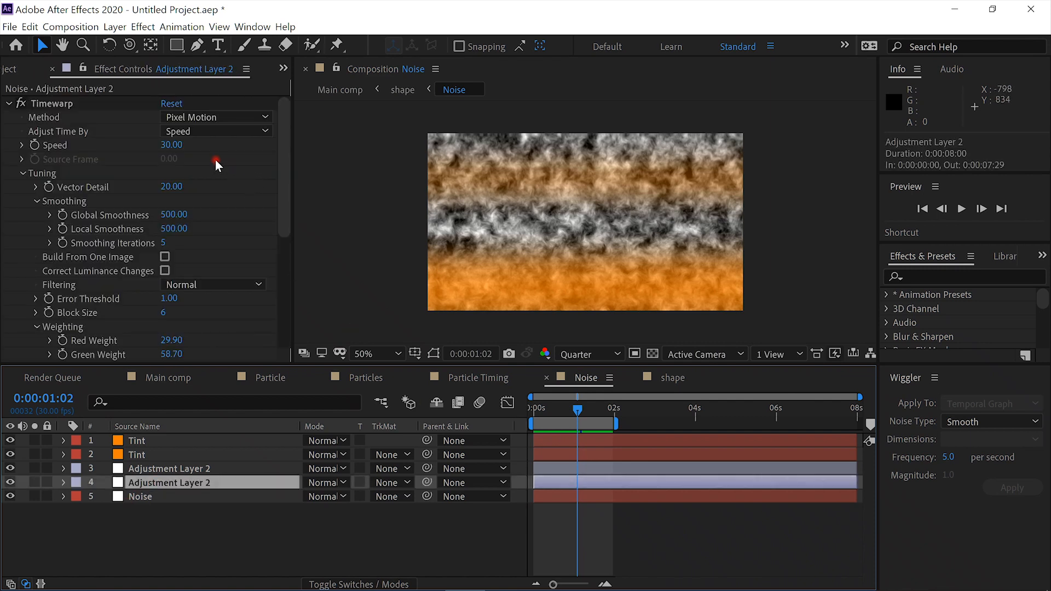
left_click(184, 147)
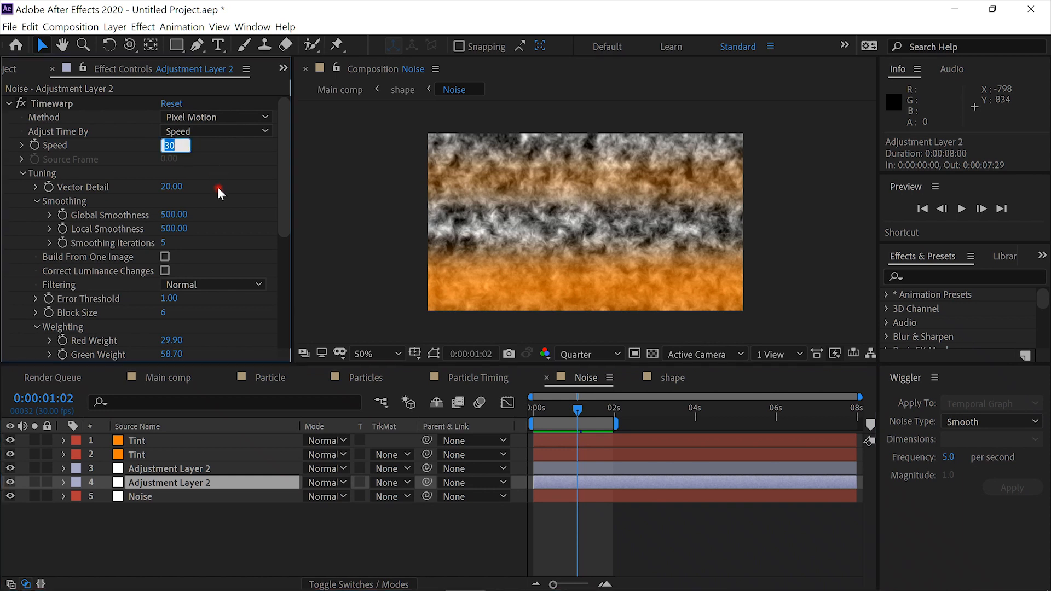
type("3")
key("Return")
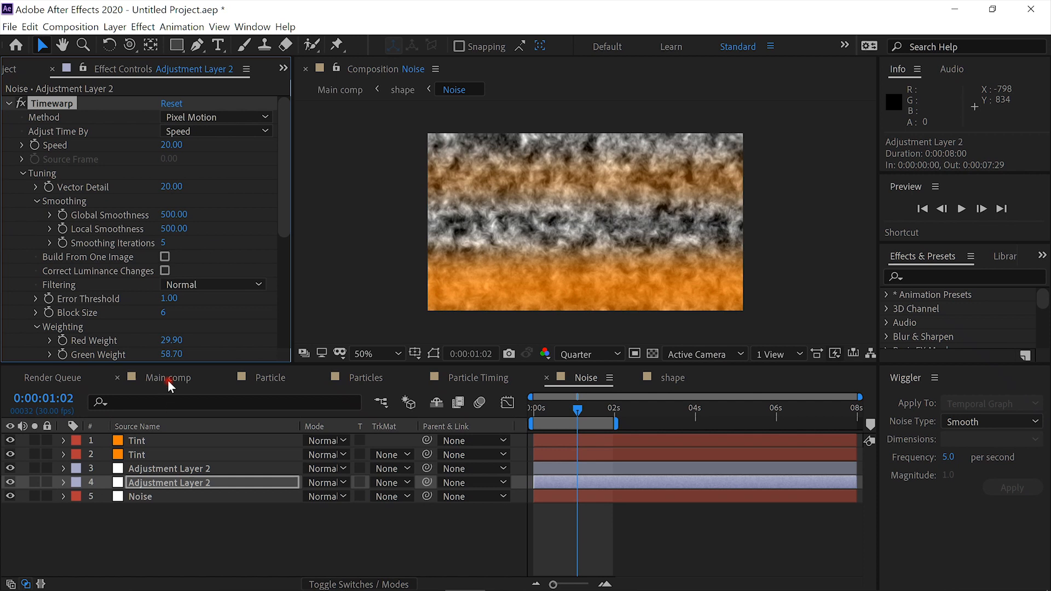
left_click(168, 380)
left_click(960, 210)
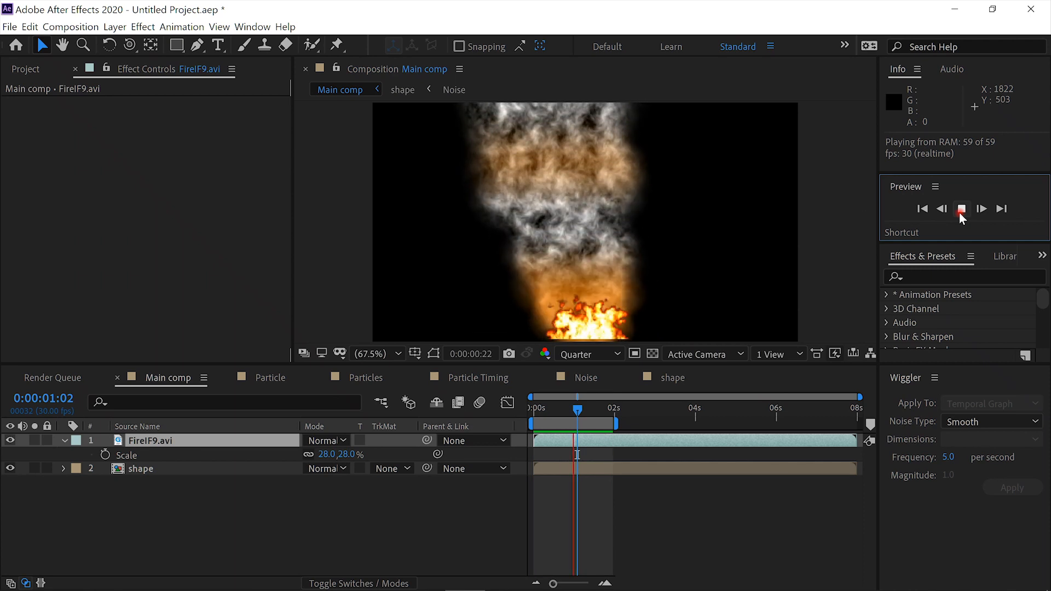
Step: In the Noise comp, set the Timewarp Speed of the upper Adjustment Layer 2 to 40
left_click(578, 373)
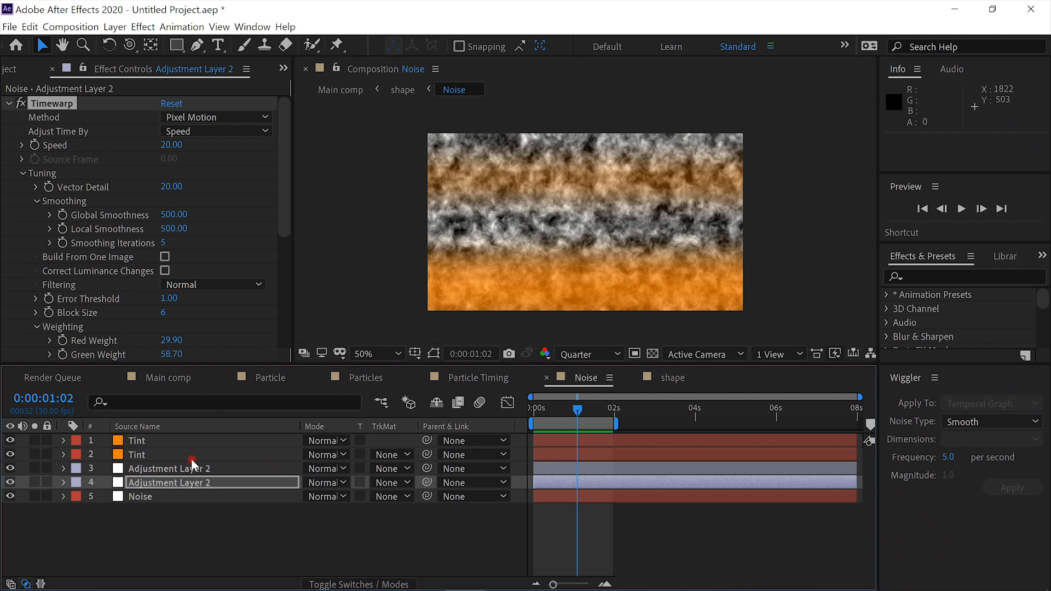
left_click(185, 467)
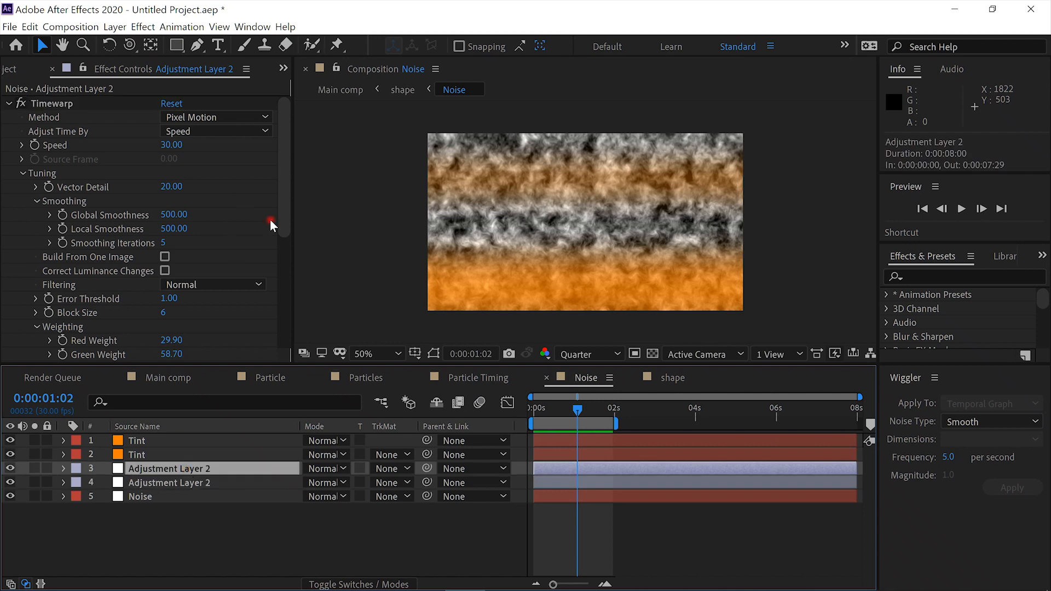
left_click(166, 145)
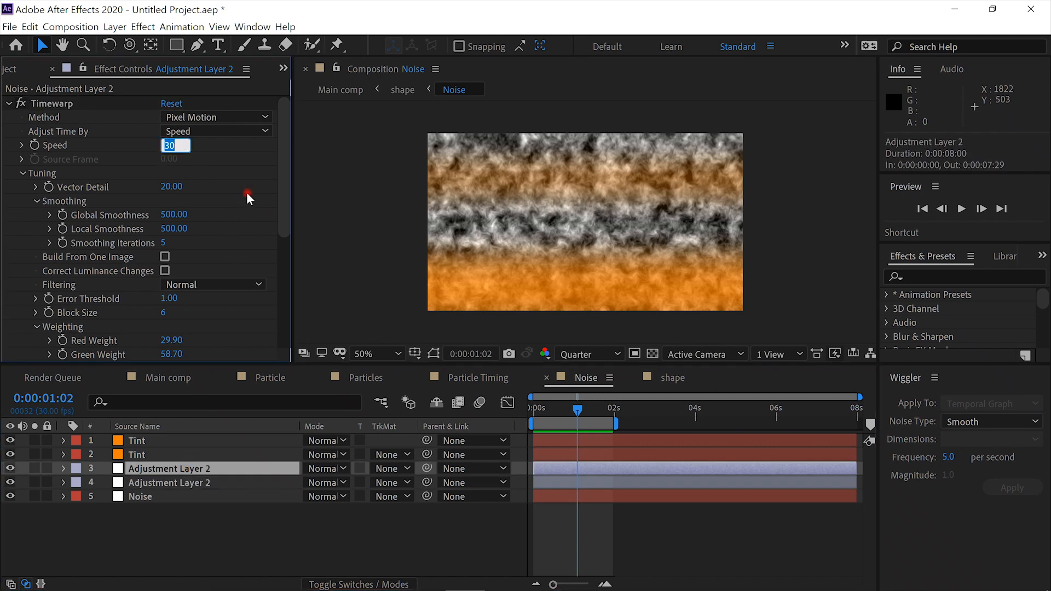
type("40")
key("Return")
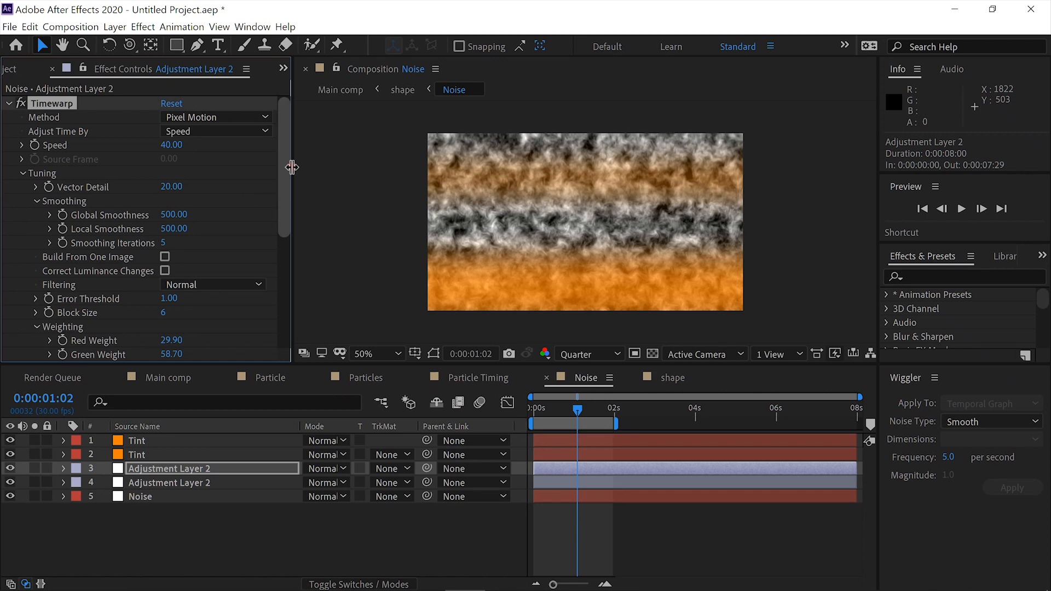
Step: Play the Main comp to check the retimed smoke against the fire, and stop the preview
left_click(138, 380)
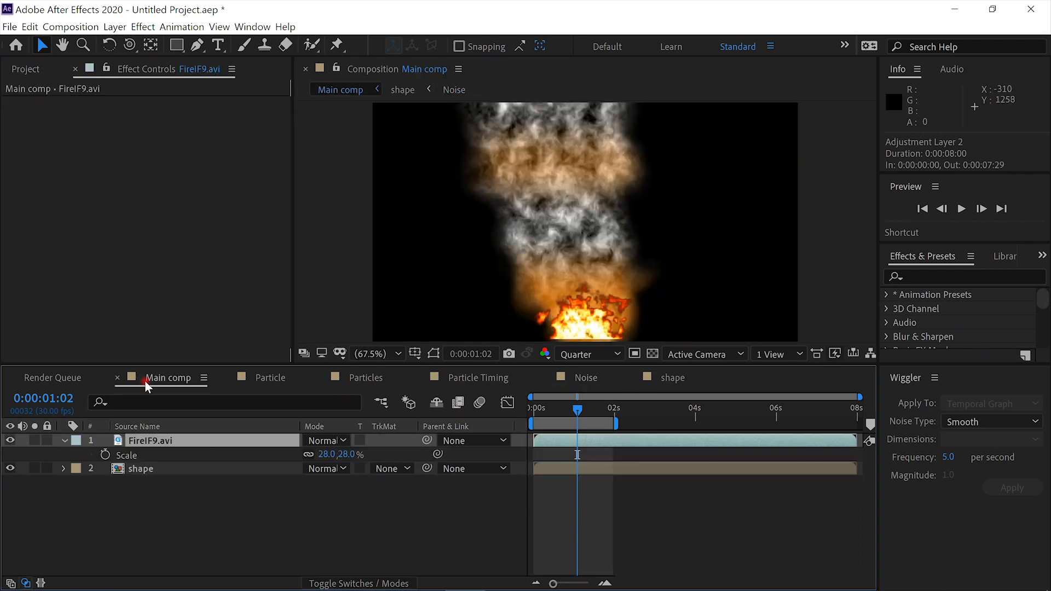
left_click(961, 209)
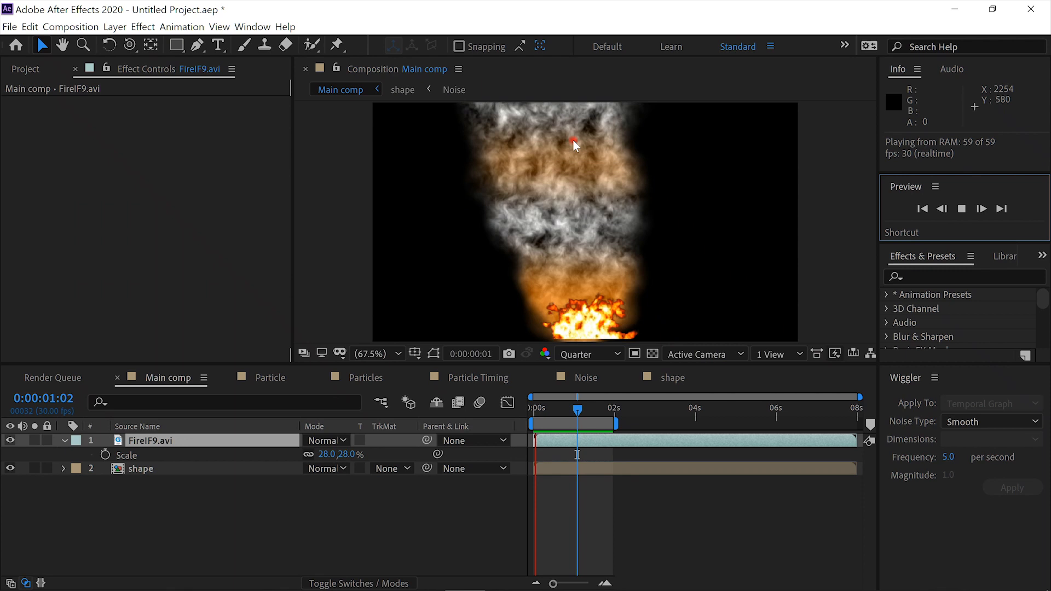
left_click(960, 209)
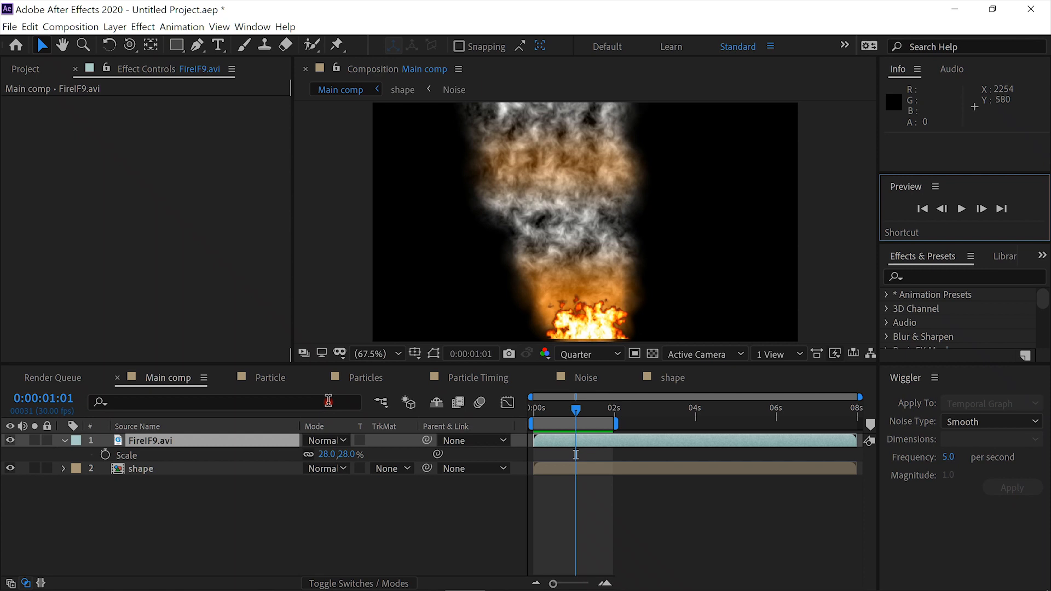
Step: Open the Particles comp and display the Proportional Grid over its view
left_click(354, 379)
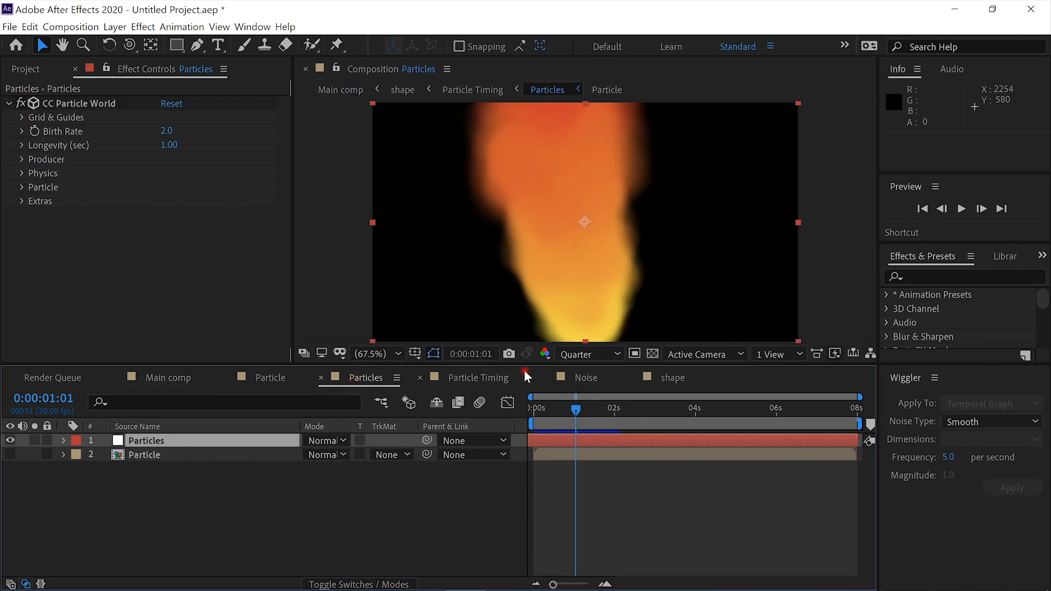
left_click(421, 354)
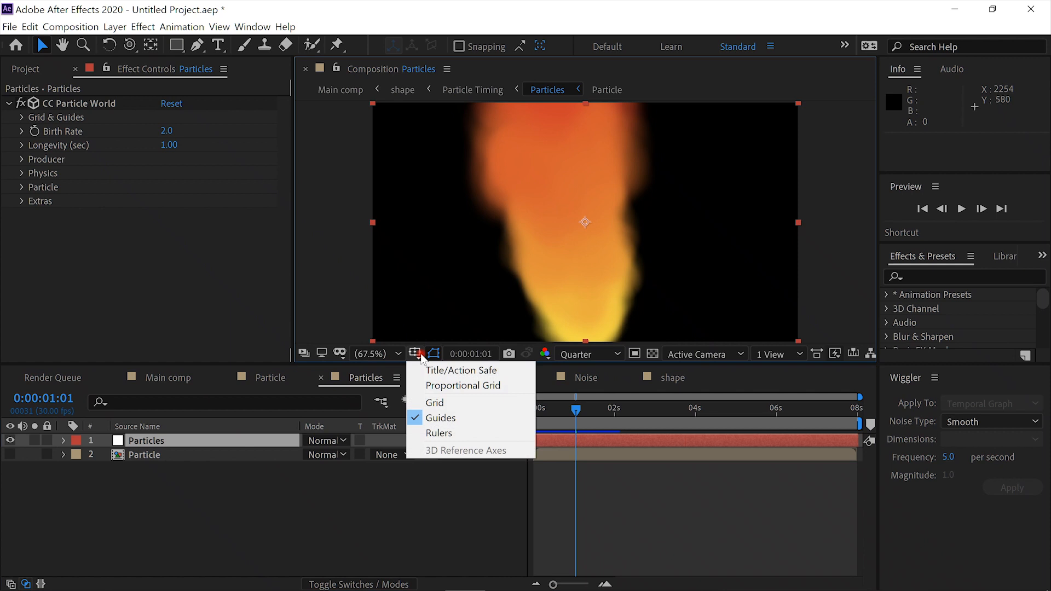
left_click(440, 388)
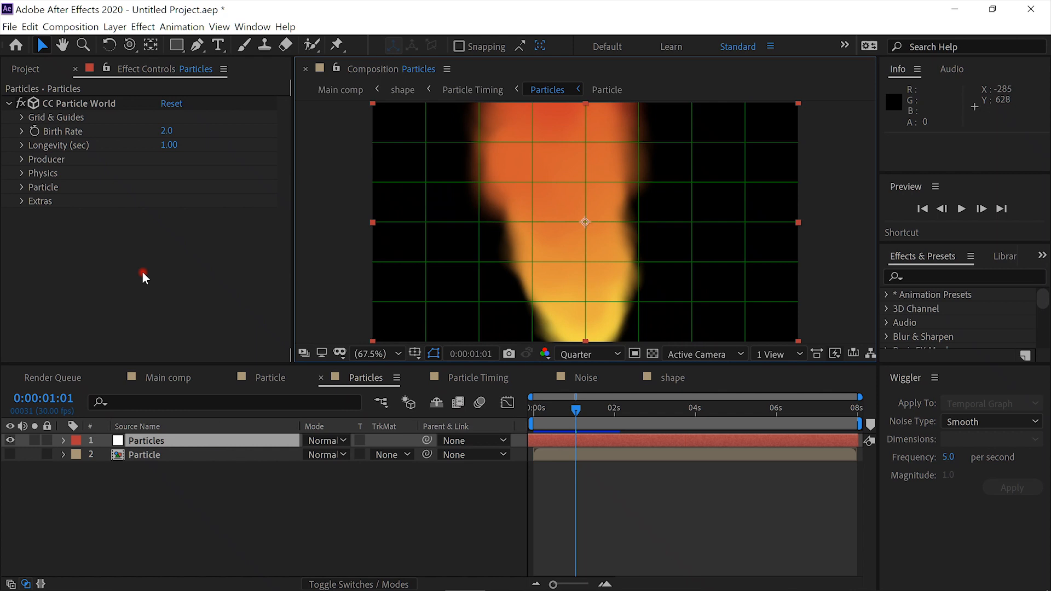
Step: Apply the Liquify effect to the Particles layer and set its warp Brush Size to 248
key("ctrl+space")
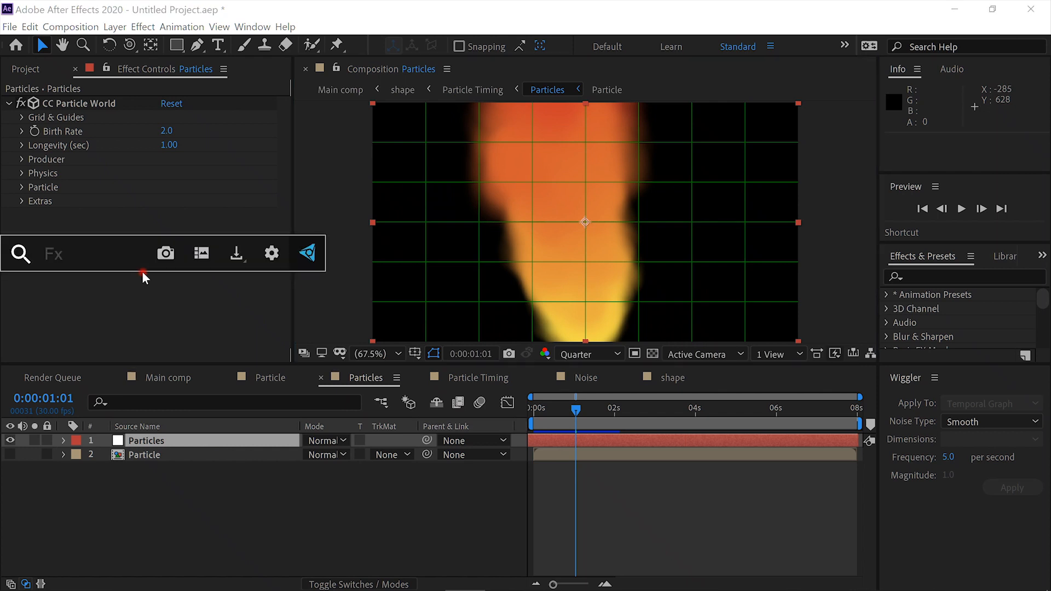
type("liq")
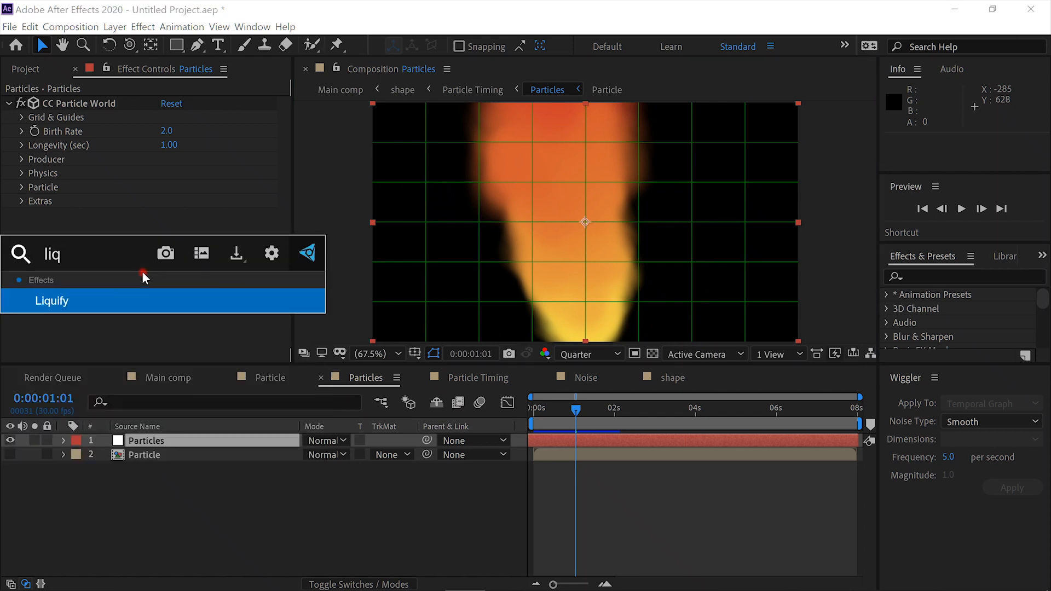
key("Return")
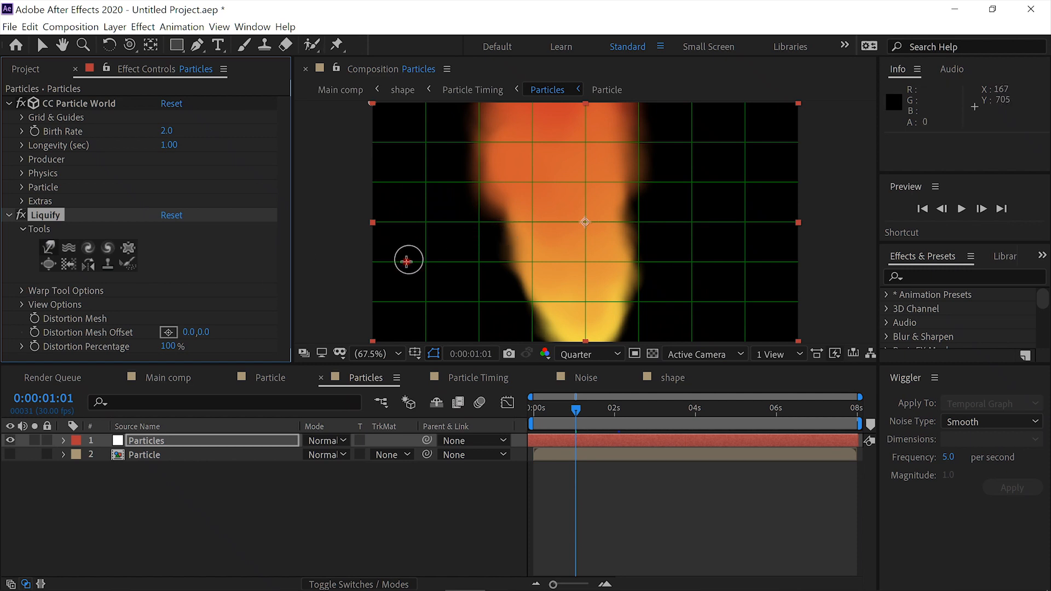
left_click(18, 290)
scroll(21, 297, "down", 1)
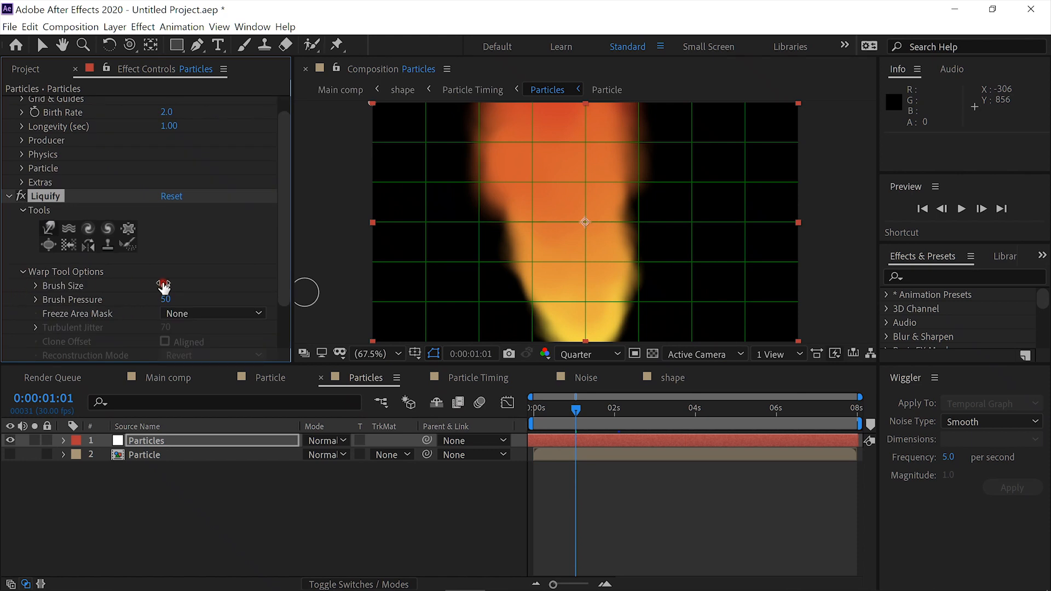
left_click_drag(167, 283, 310, 280)
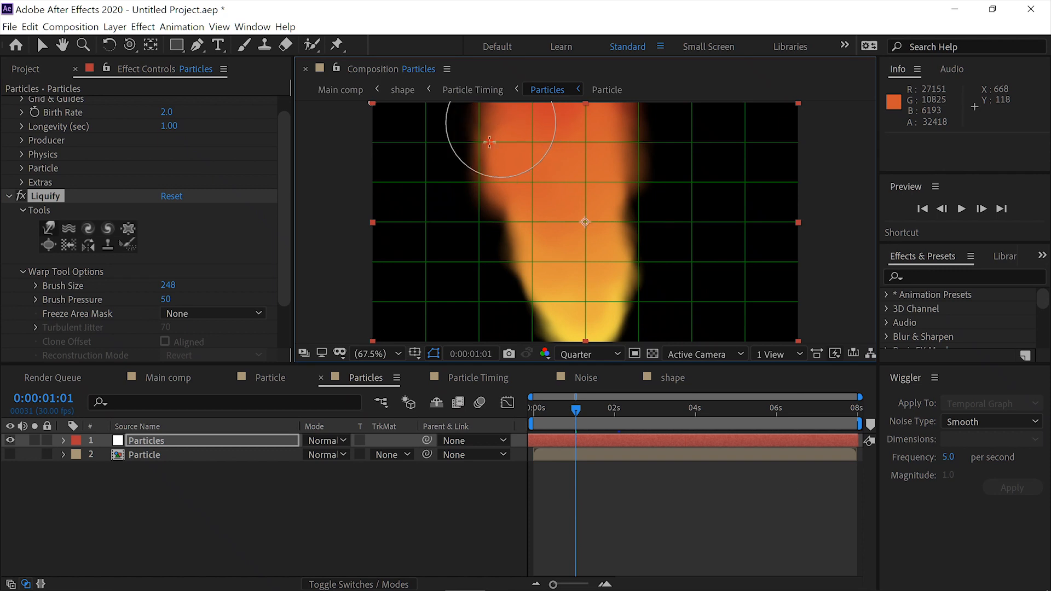
Step: At the first frame, liquify the particle column, pushing both upper sides outward and the right side inward at mid-height
left_click_drag(577, 411, 468, 412)
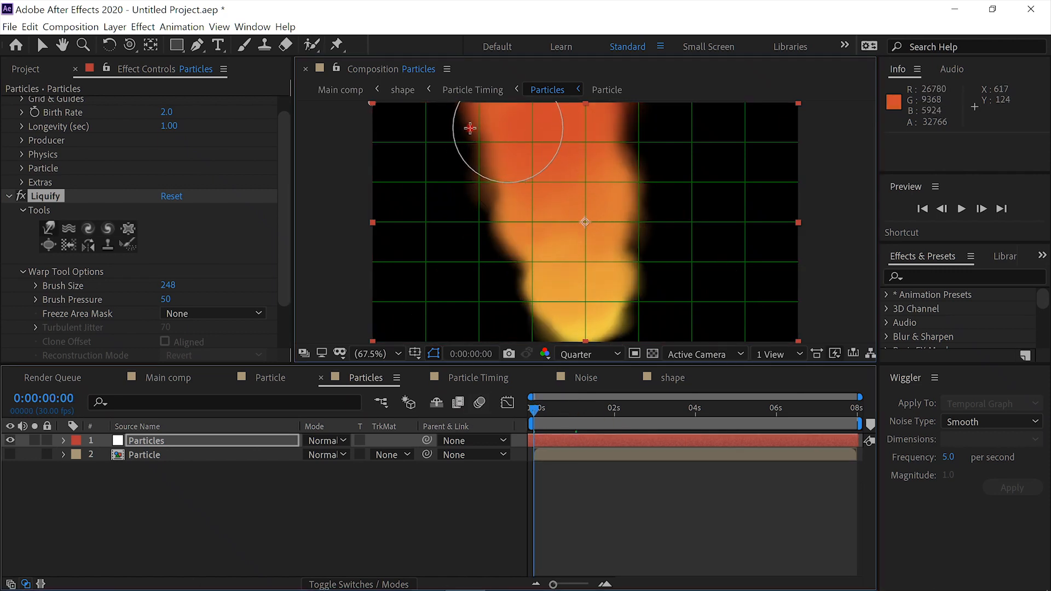
left_click_drag(450, 122, 441, 117)
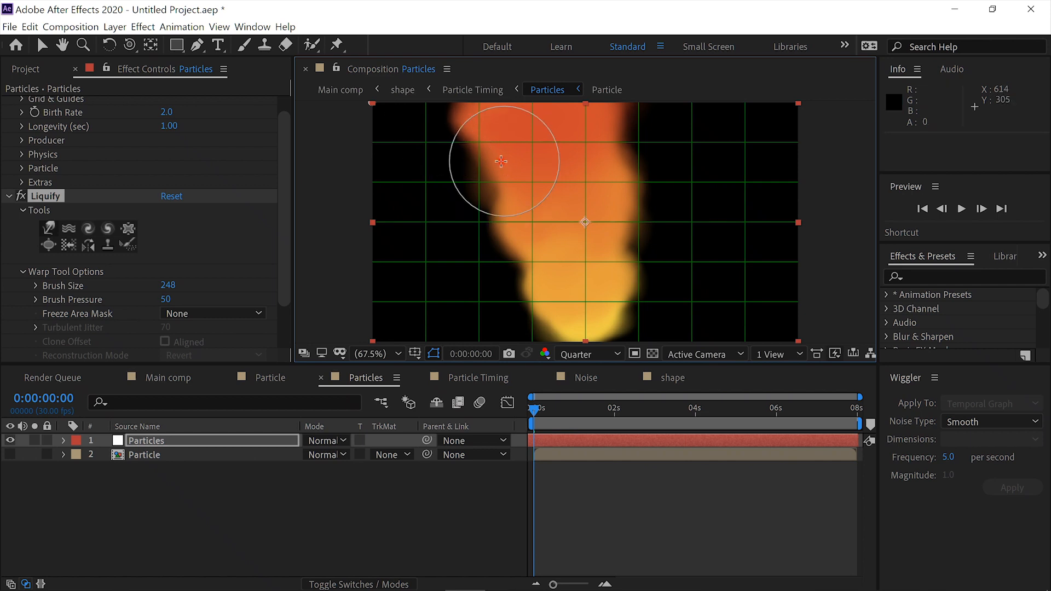
left_click_drag(459, 158, 447, 156)
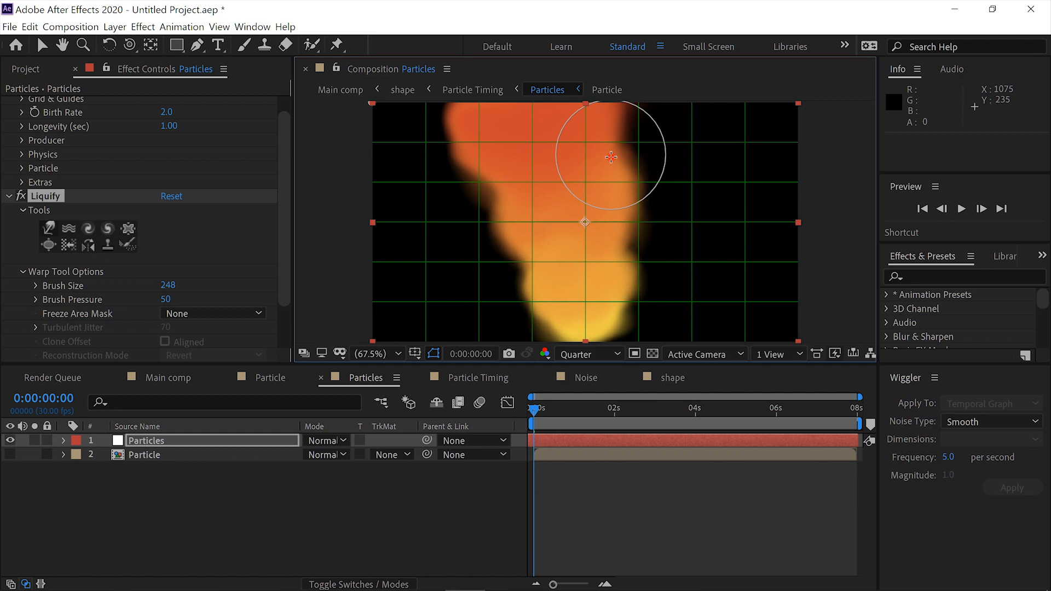
mouse_move(644, 158)
left_mouse_down()
mouse_move(594, 136)
mouse_move(651, 138)
mouse_move(612, 127)
mouse_move(650, 106)
left_mouse_up()
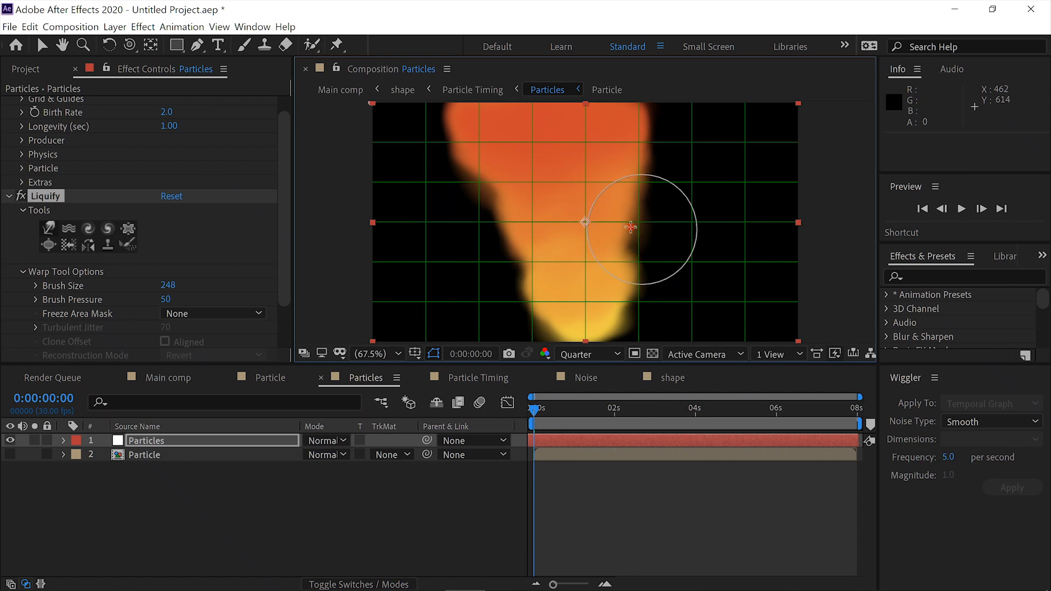
left_click_drag(630, 227, 607, 222)
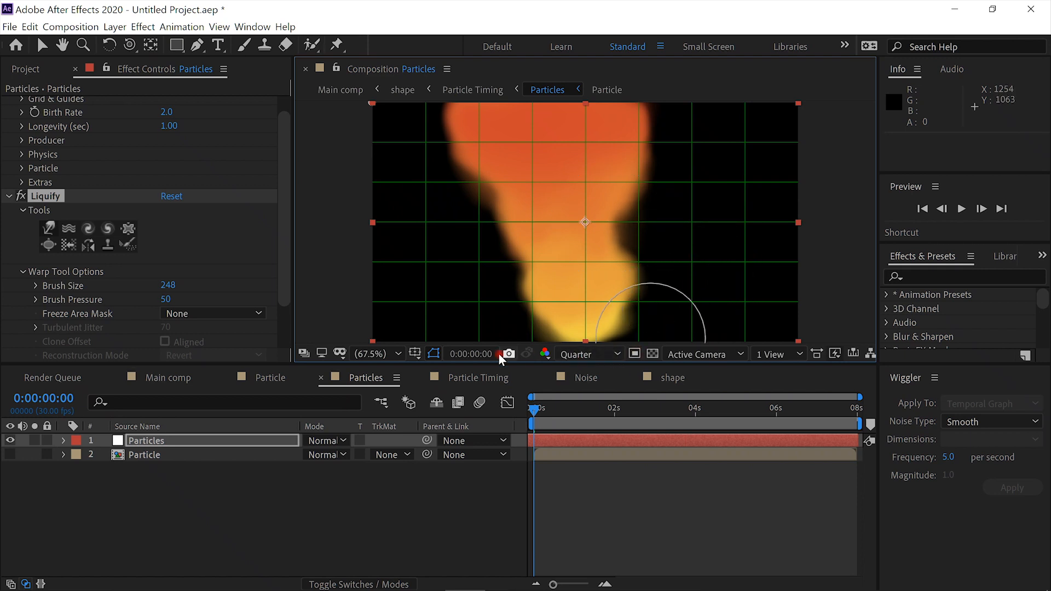
left_click_drag(282, 301, 277, 330)
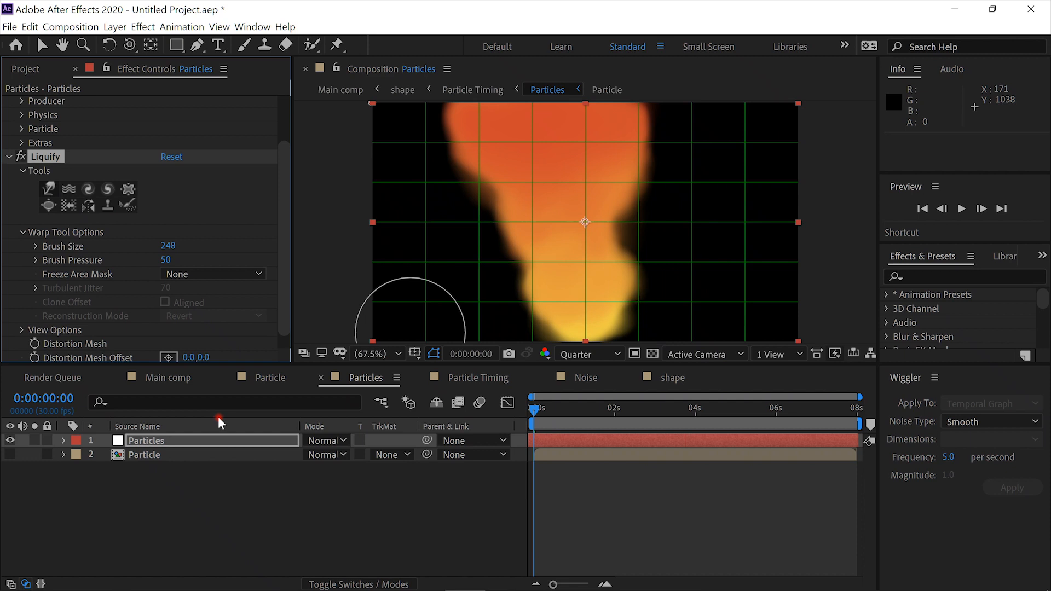
Step: Add an adjustment layer above the Particles layer and apply the Bezier Warp effect to it
left_click(215, 443)
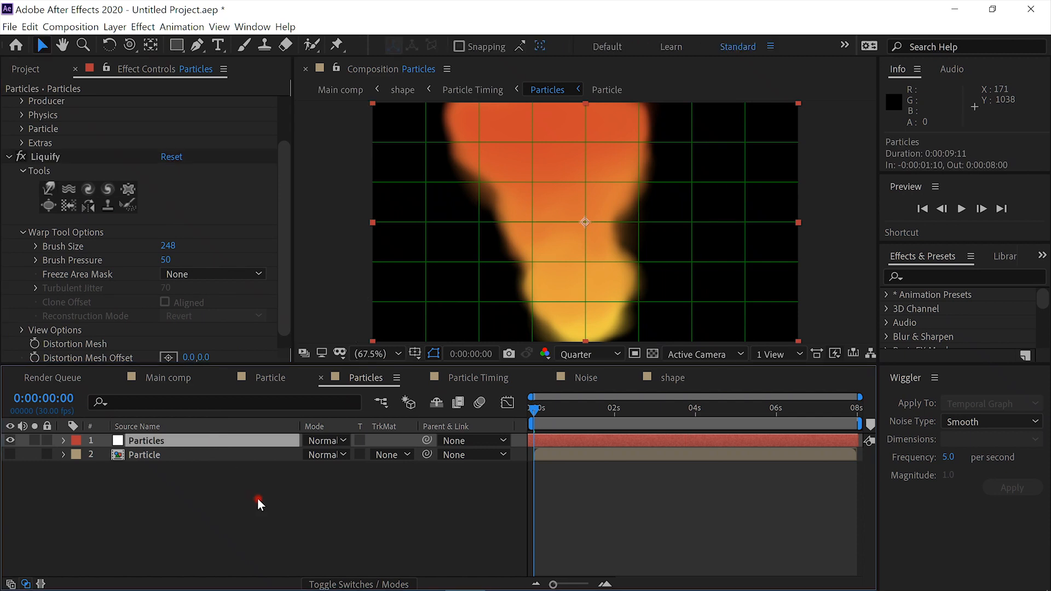
key("ctrl+alt+y")
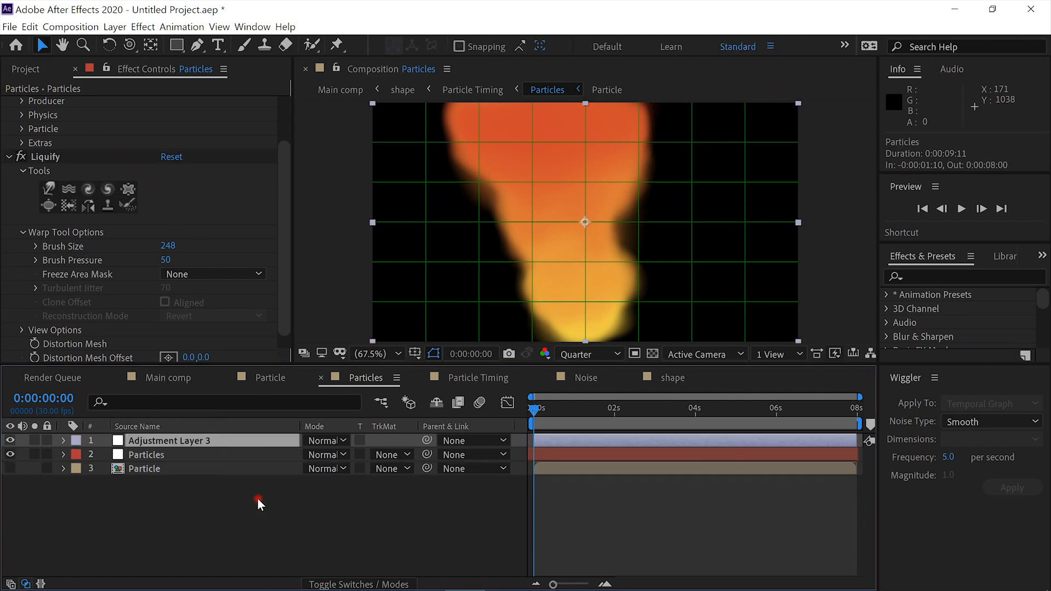
key("ctrl+space")
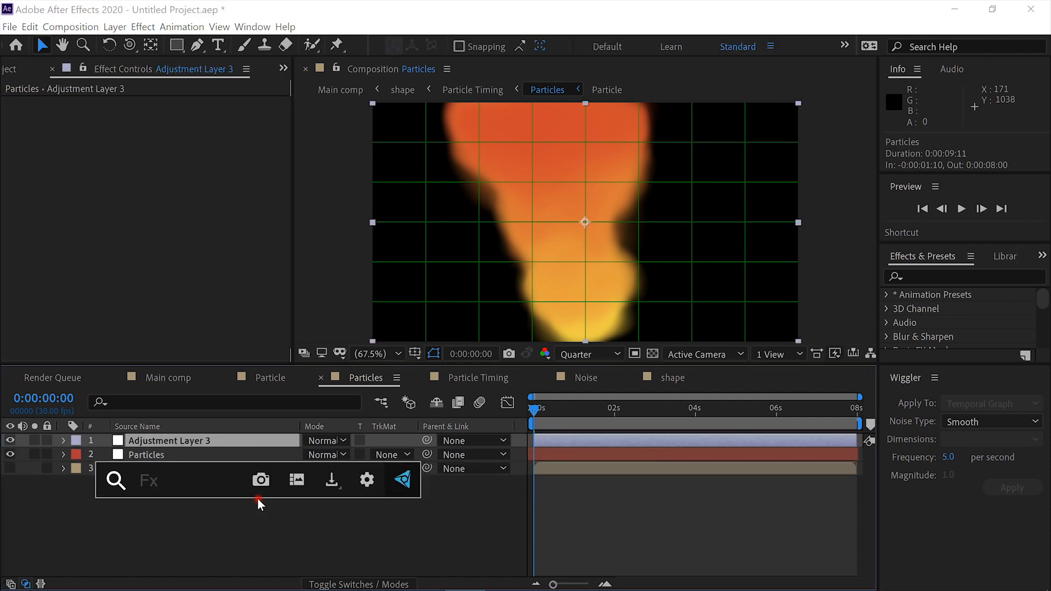
type("be")
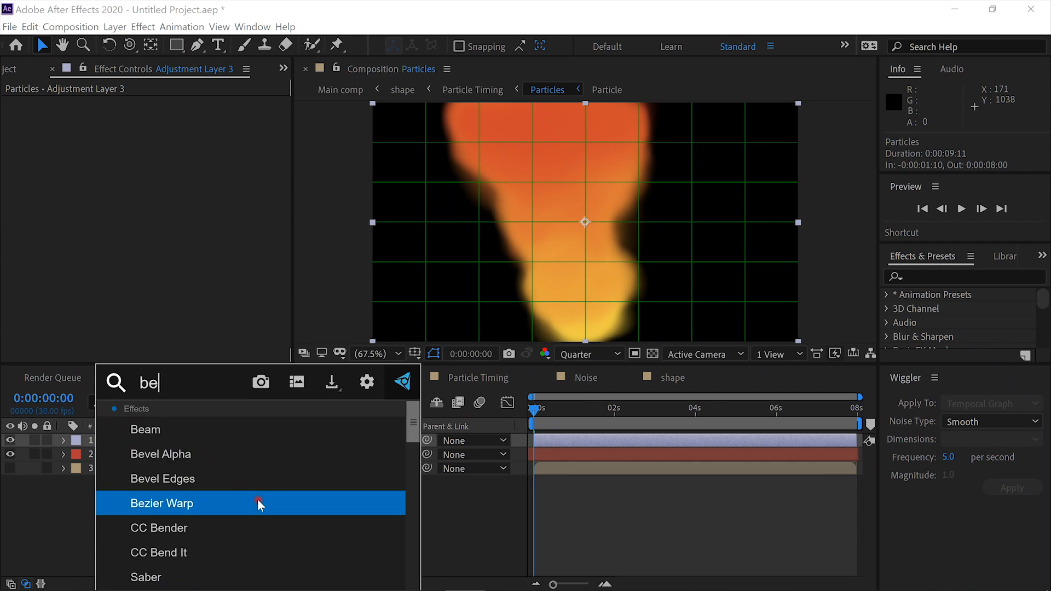
left_click(255, 505)
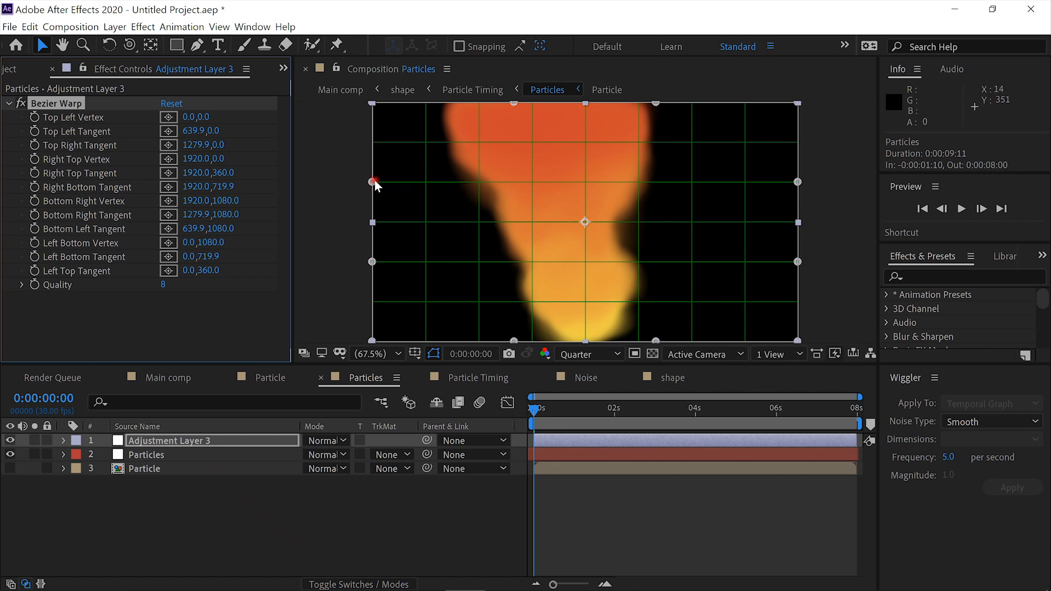
Step: Bend the Bezier Warp's sides, moving the Left Bottom Tangent to about 204,640 and the Right Bottom Tangent to about 1636,633, with both upper side tangents outward
left_click_drag(374, 181, 360, 183)
left_click_drag(372, 261, 421, 244)
left_click_drag(798, 262, 746, 256)
left_click_drag(797, 182, 817, 176)
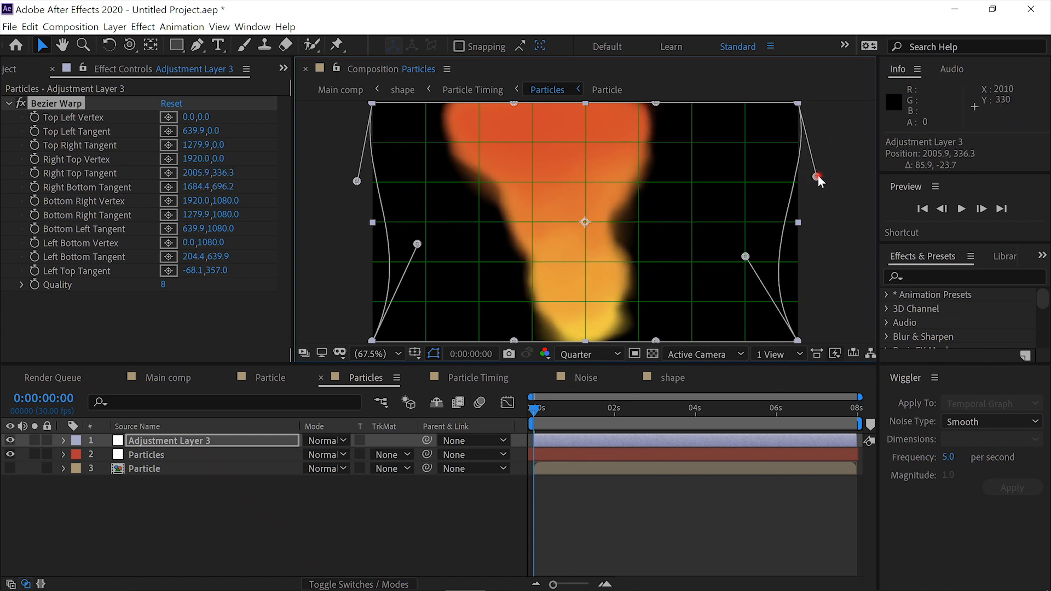
mouse_move(739, 252)
left_mouse_down()
mouse_move(736, 233)
mouse_move(744, 253)
mouse_move(736, 245)
left_mouse_up()
key("ctrl+z")
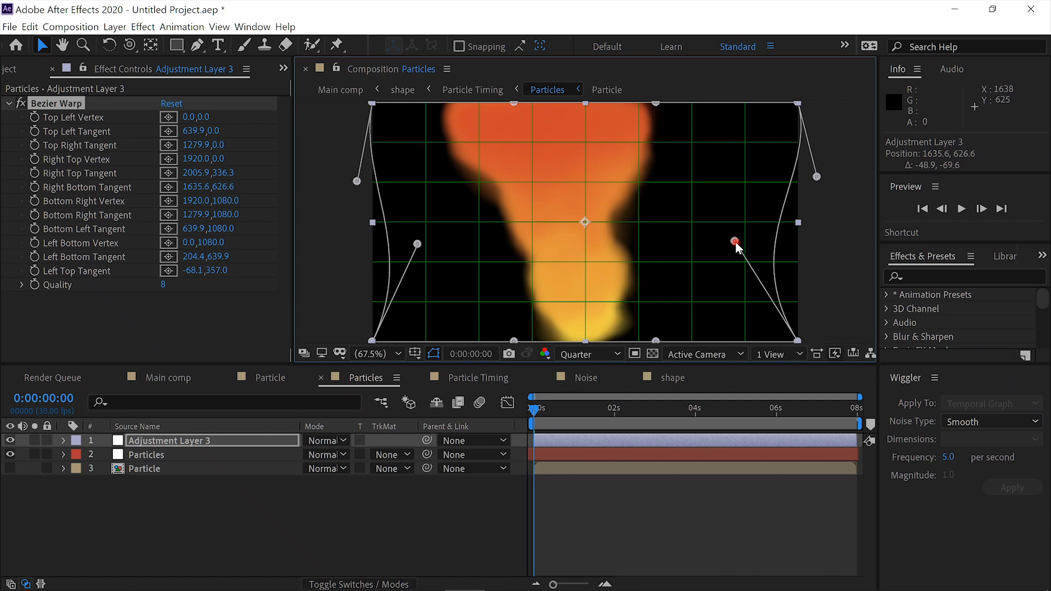
Step: Widen the warp's upper right, with Right Top Tangent at about 2086,276 and Top Right Tangent at about 1434,7, and preview the Main comp
left_click_drag(817, 176, 834, 163)
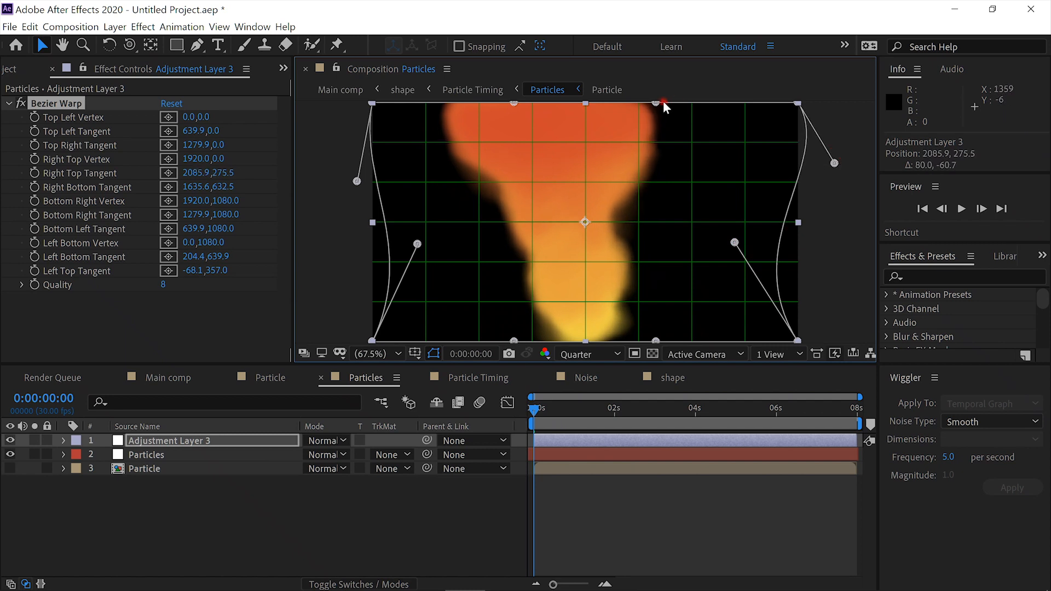
left_click_drag(655, 103, 690, 103)
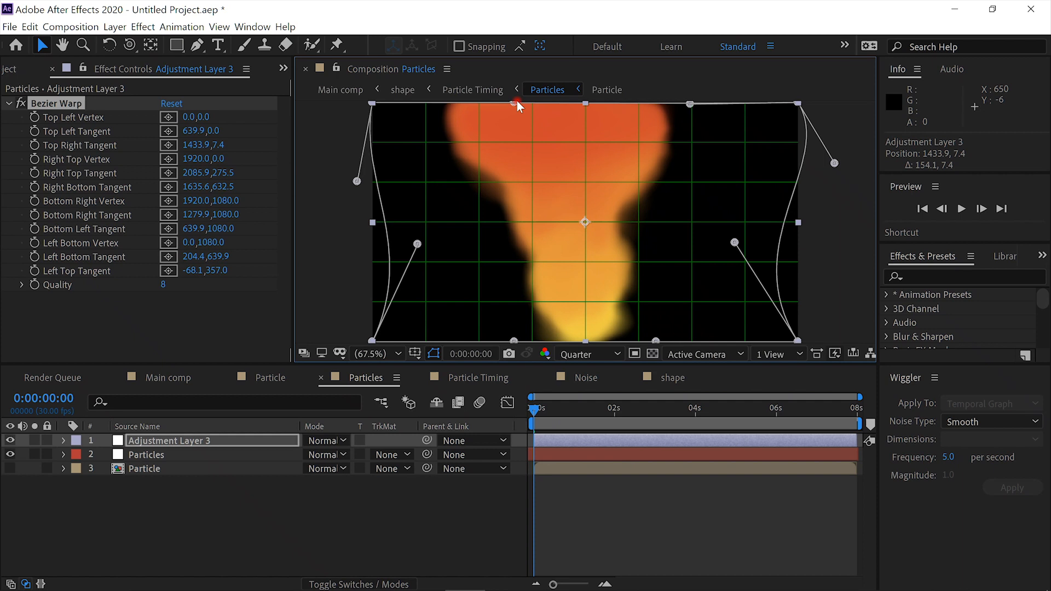
mouse_move(517, 104)
left_mouse_down()
mouse_move(512, 116)
mouse_move(513, 102)
left_mouse_up()
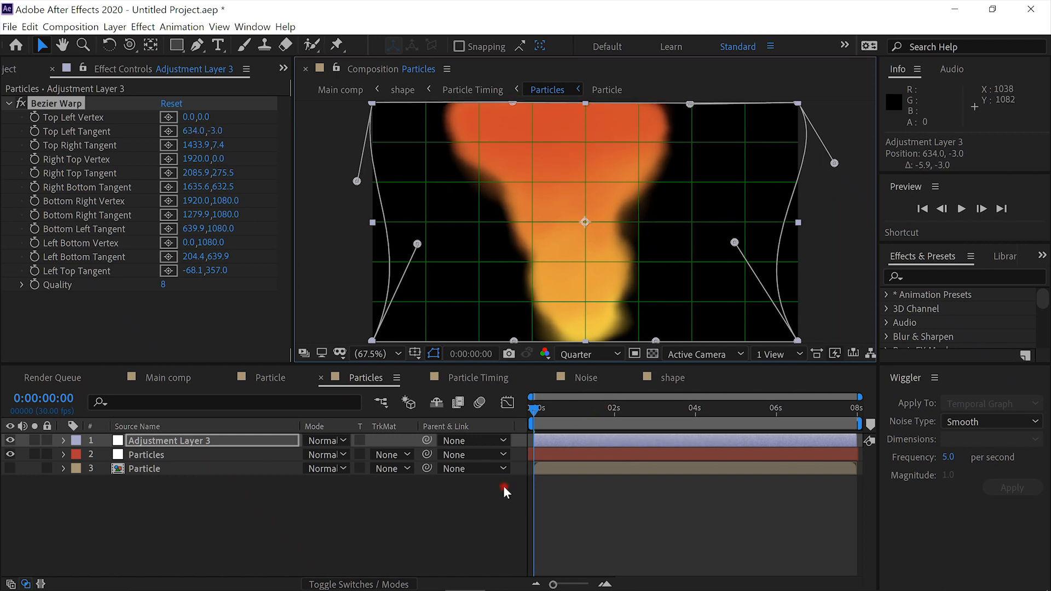
left_click(153, 379)
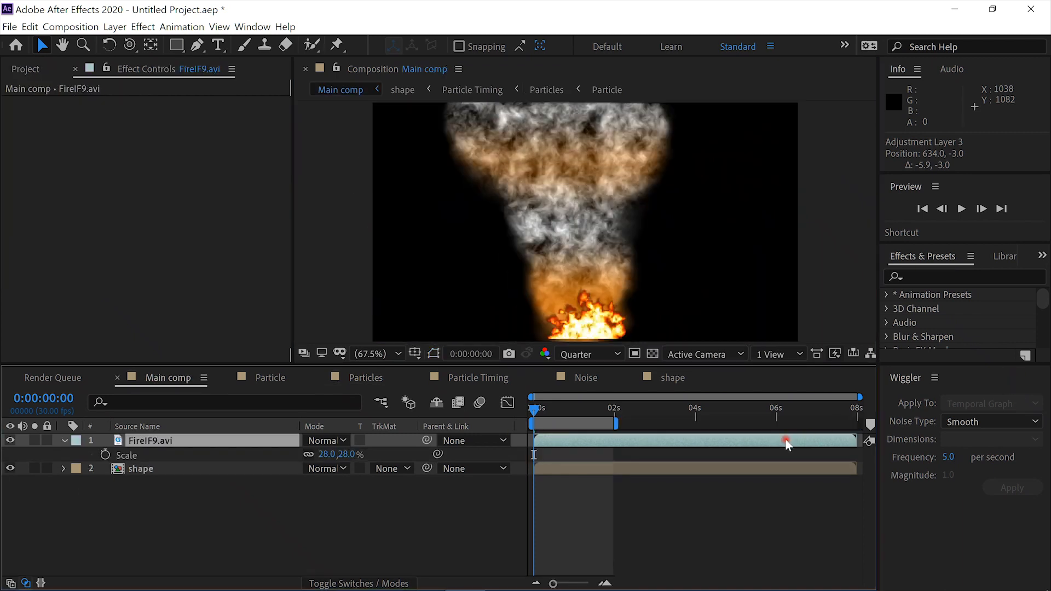
left_click(961, 209)
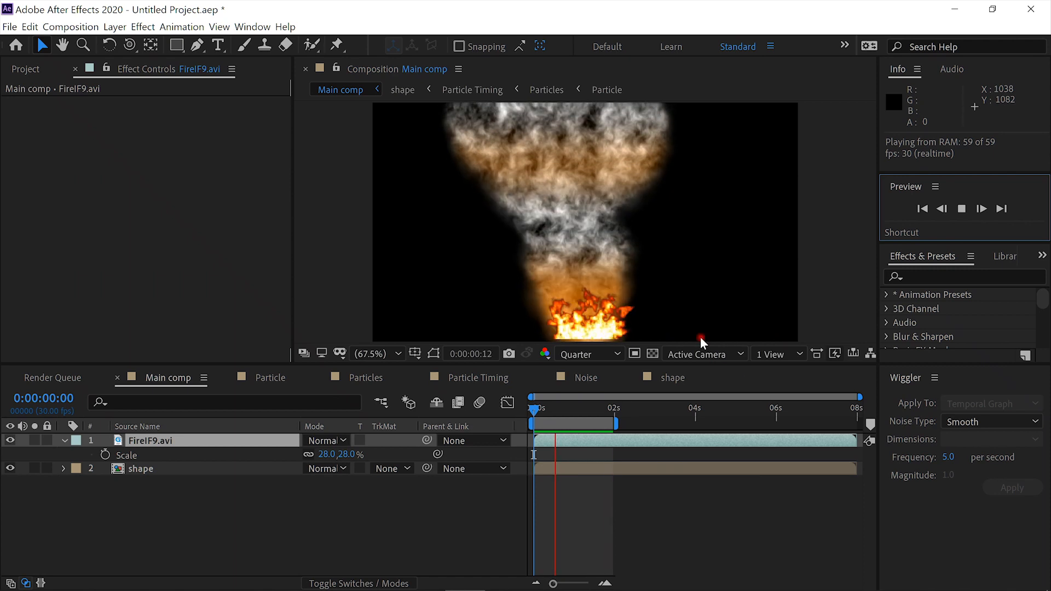
Step: In the Noise comp, show the lower Tint layer's mask and lower its two top corners slightly
left_click(577, 379)
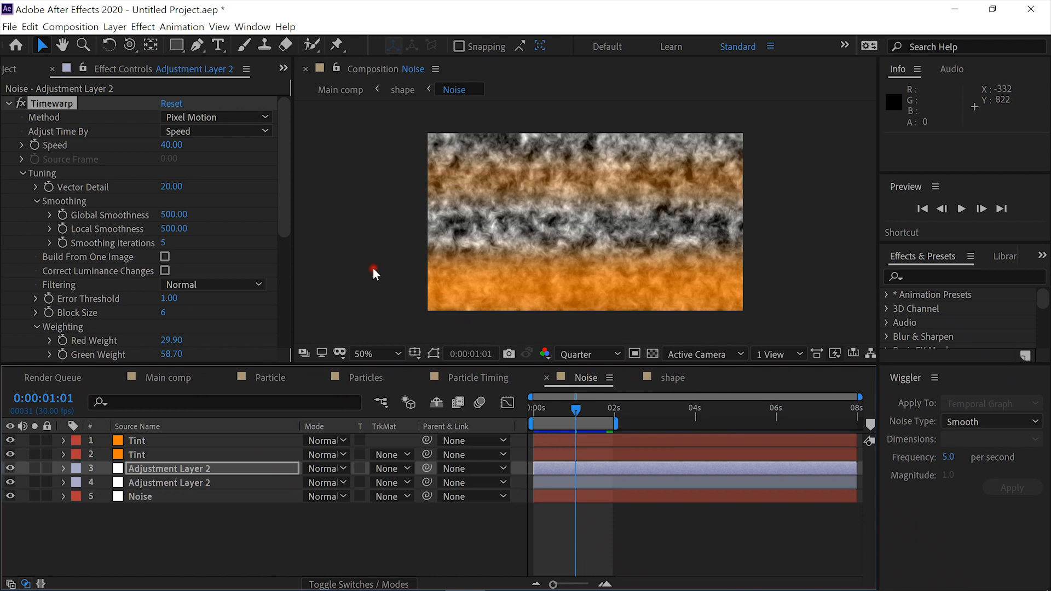
left_click(246, 451)
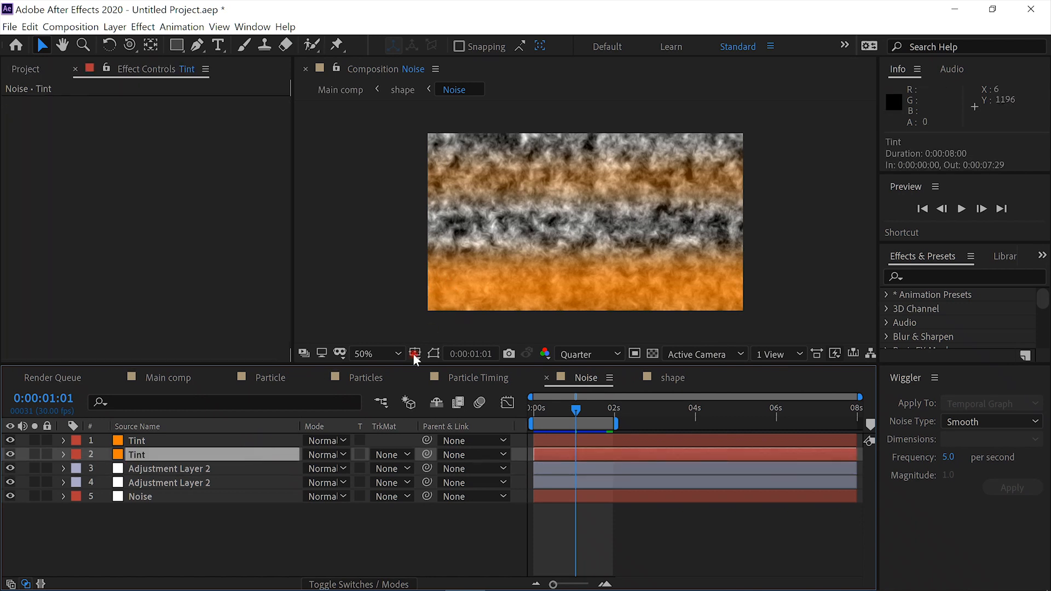
left_click(433, 354)
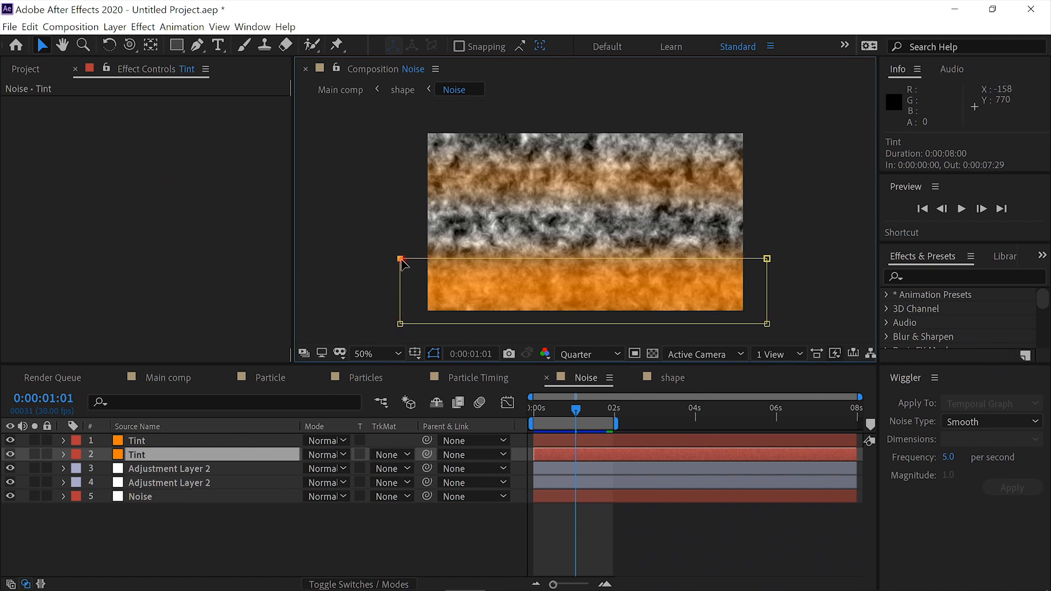
left_click_drag(401, 261, 402, 274)
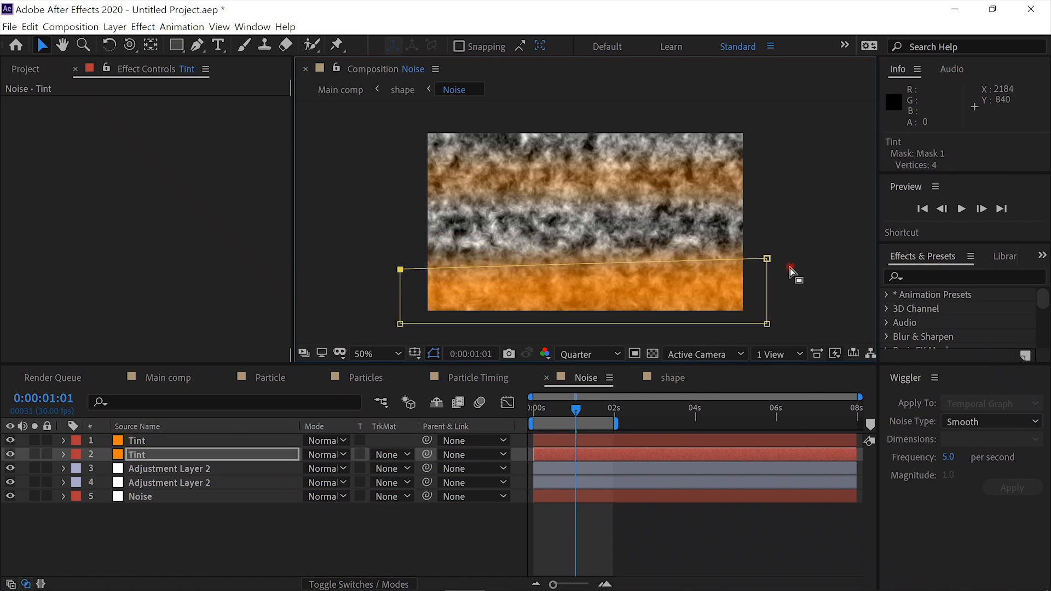
left_click_drag(769, 260, 770, 266)
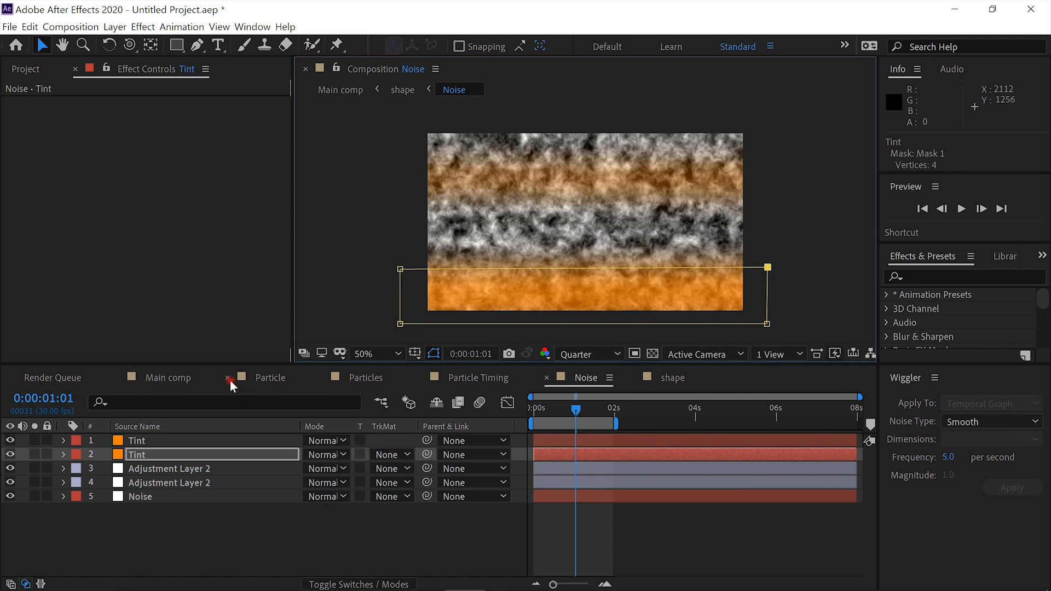
Step: Preview the Main comp to check the lowered tint against the fire, and stop the playback
left_click(178, 375)
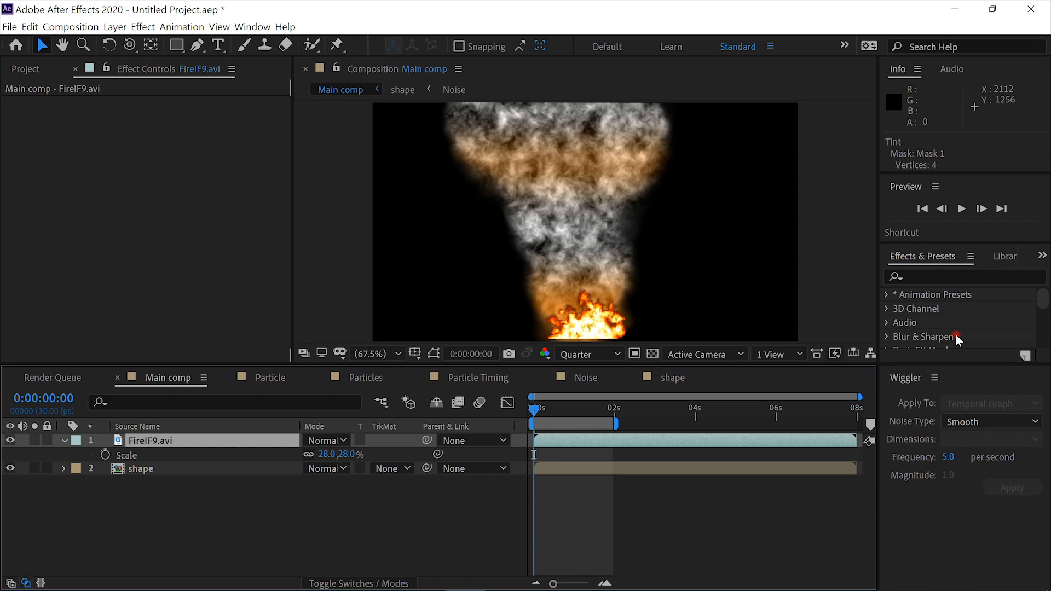
left_click(961, 211)
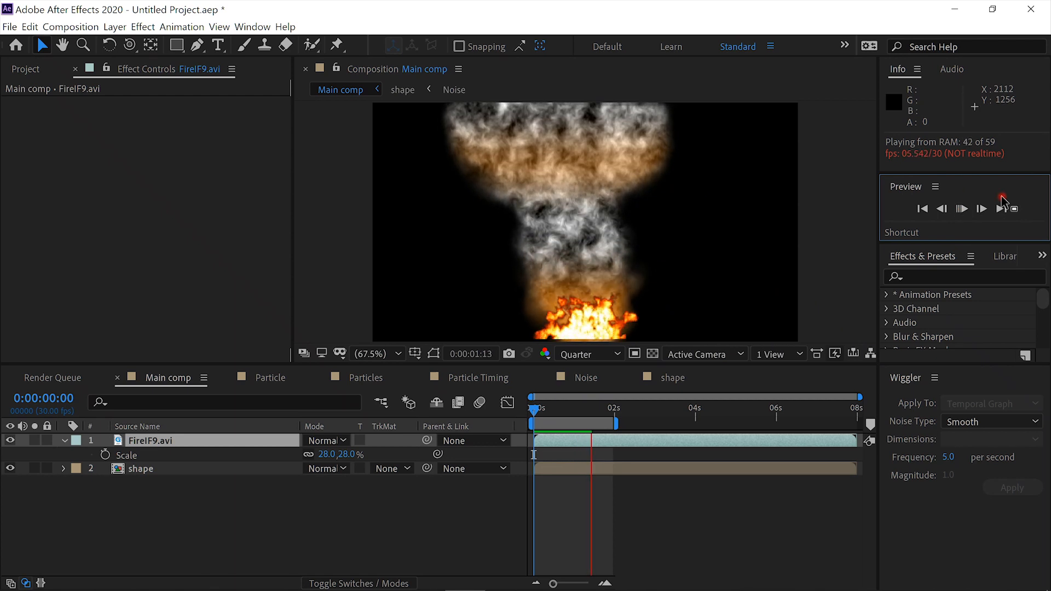
left_click(970, 211)
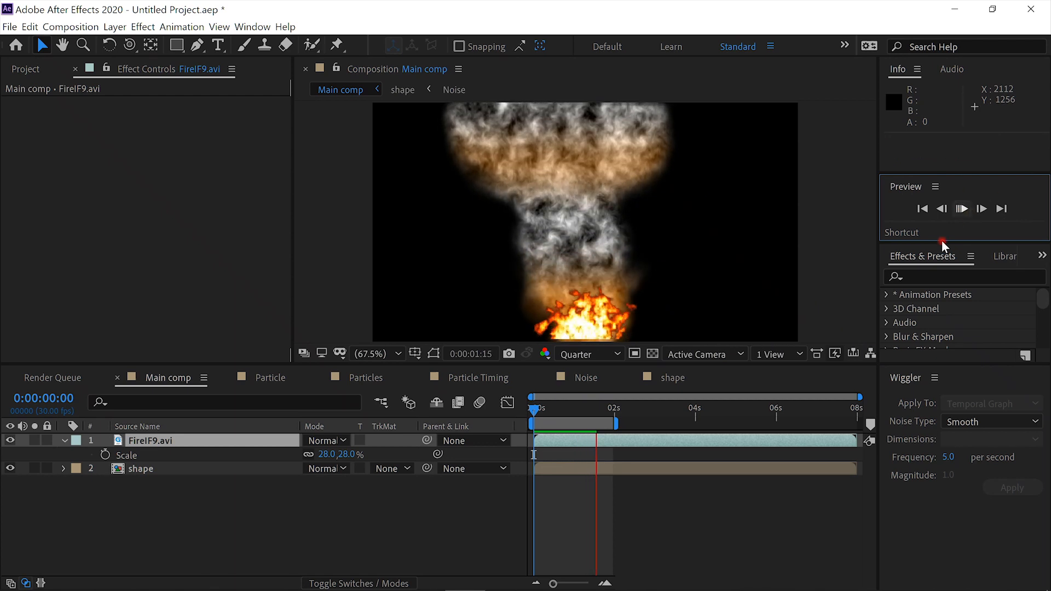
Step: In the Noise comp, lower the two bottom mask corners of the lower Adjustment Layer 2 slightly, keeping its bottom edge roughly level
left_click(580, 378)
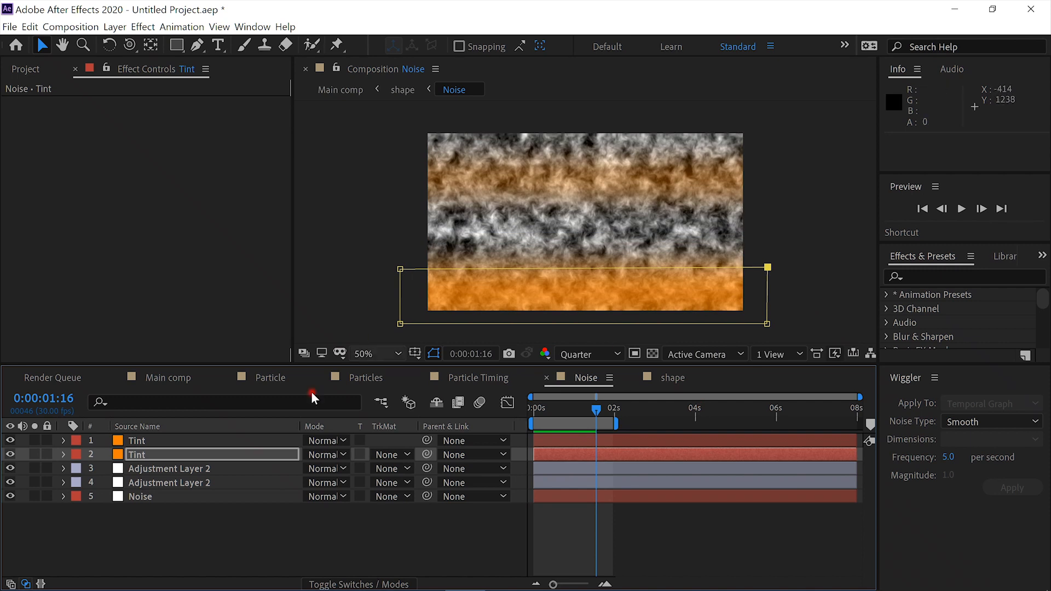
left_click(163, 482)
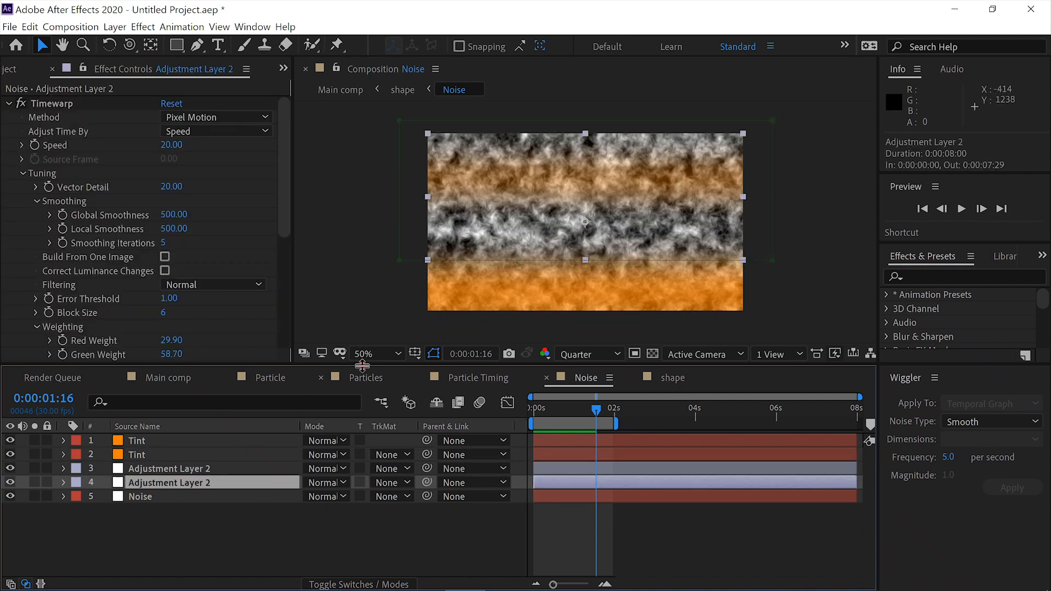
left_click(402, 261)
left_click_drag(401, 261, 400, 273)
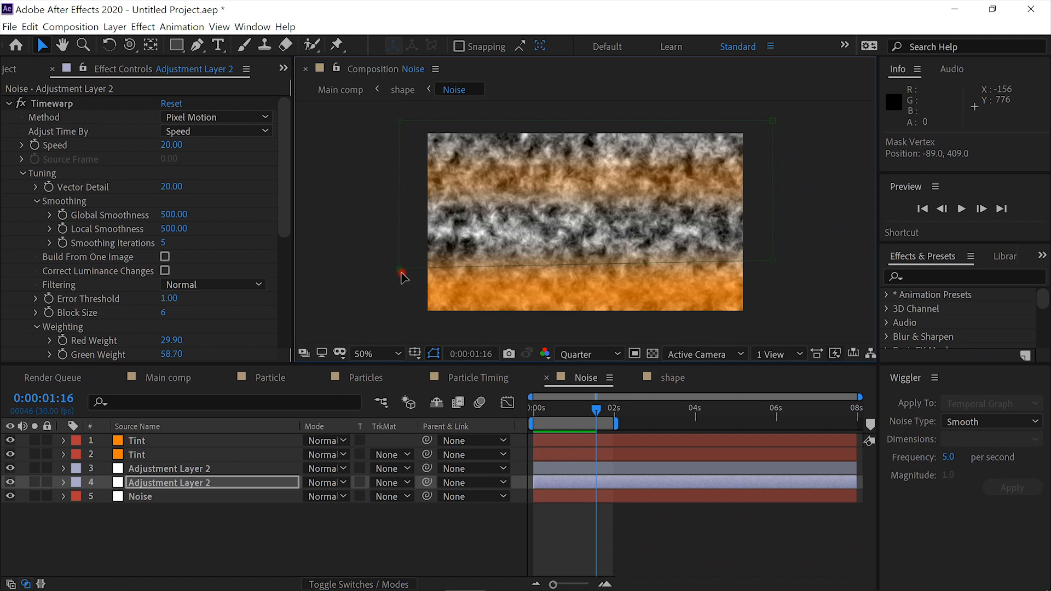
left_click(771, 263)
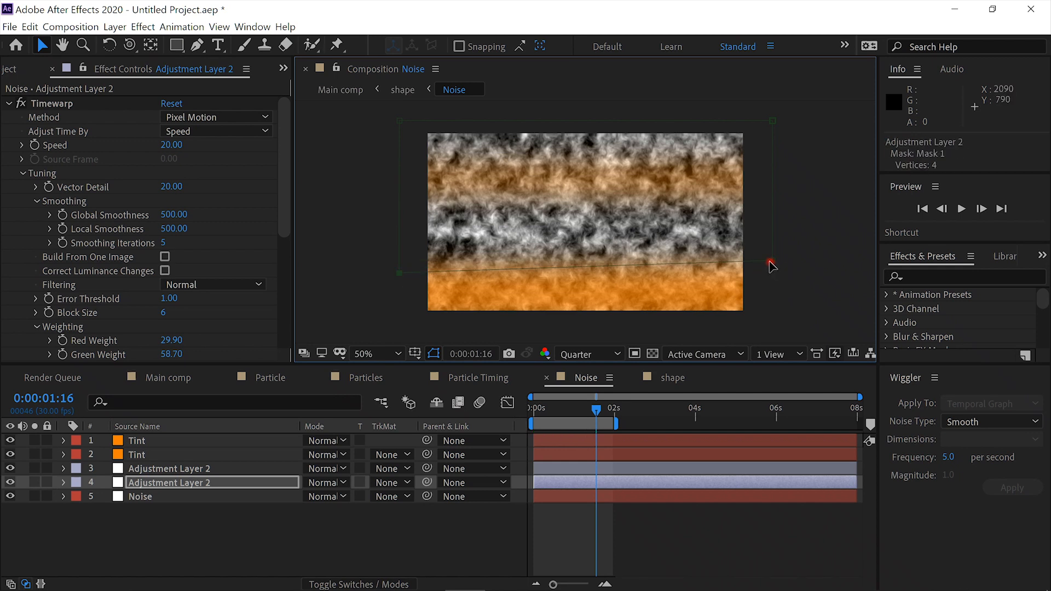
left_click_drag(770, 264, 767, 269)
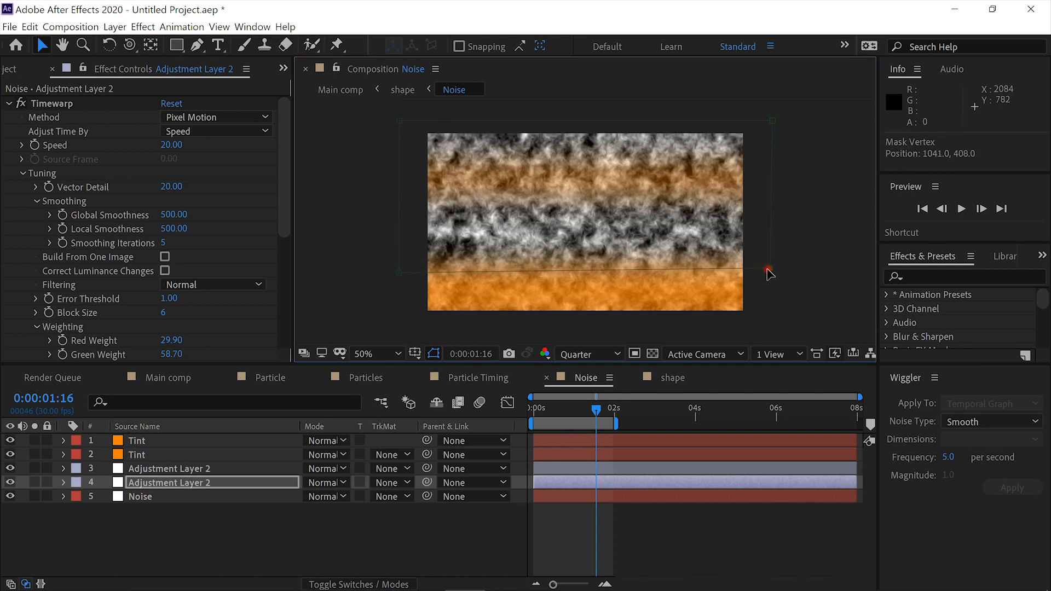
Step: Play the Main comp to check the smoke column with the extended adjustment mask, and stop the playback
left_click(186, 378)
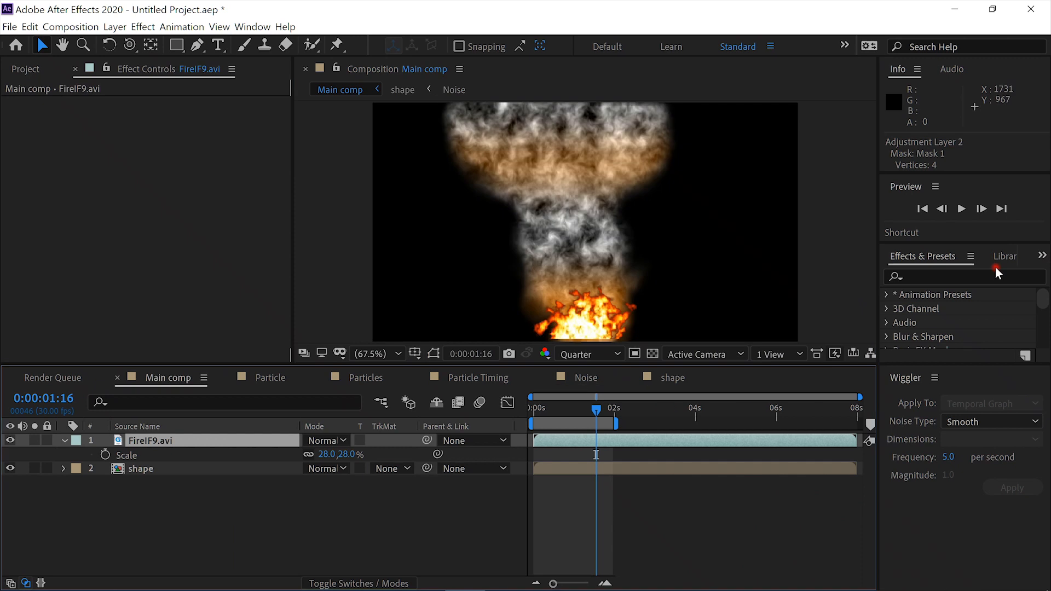
left_click(961, 213)
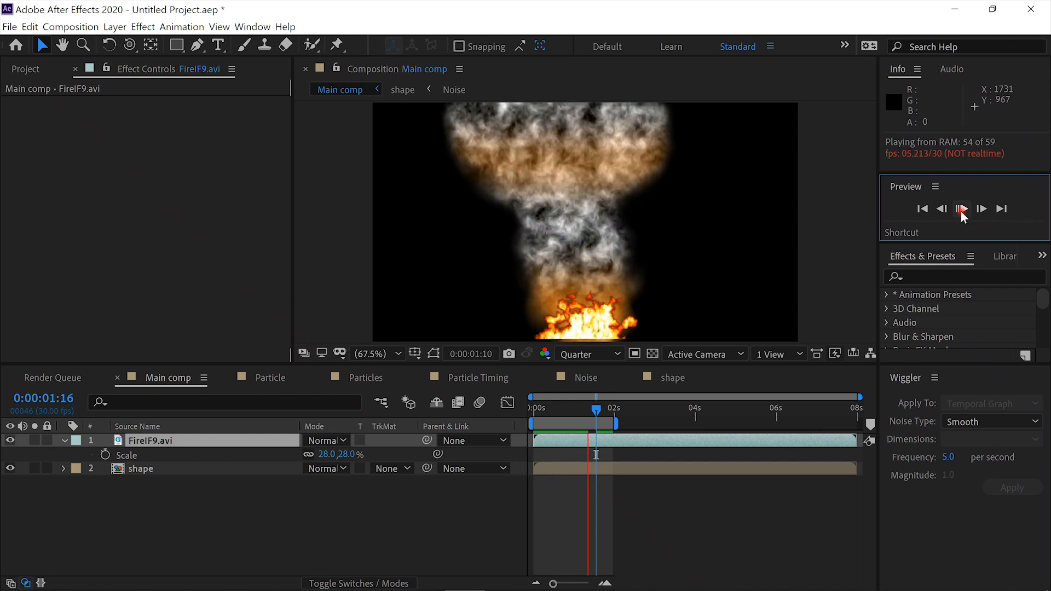
left_click(960, 211)
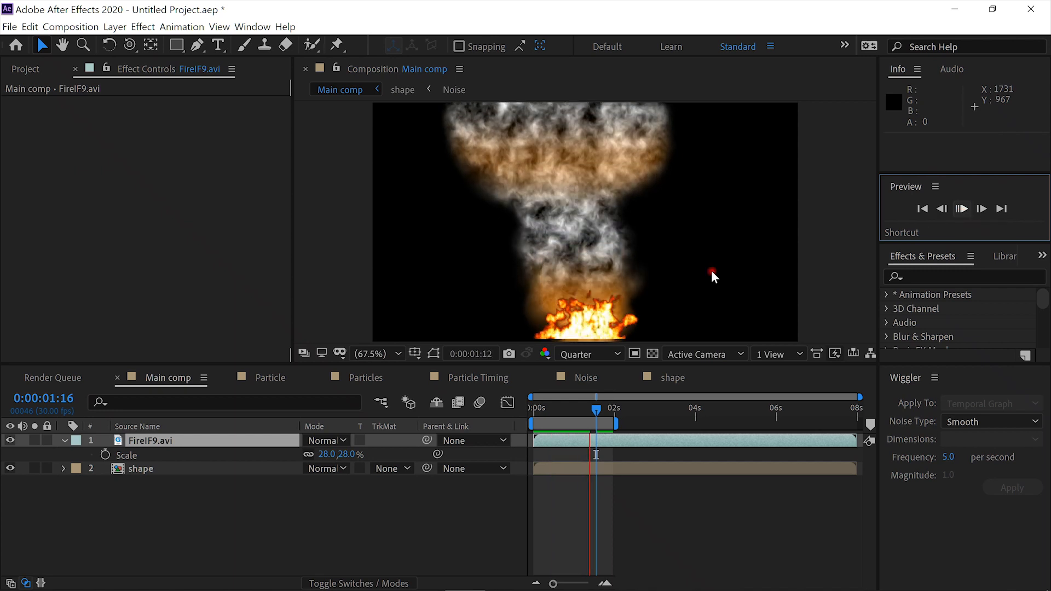
Step: Apply the Curves effect to the shape layer in the Main comp and pull the RGB curve's middle down slightly to darken the smoke
left_click(144, 468)
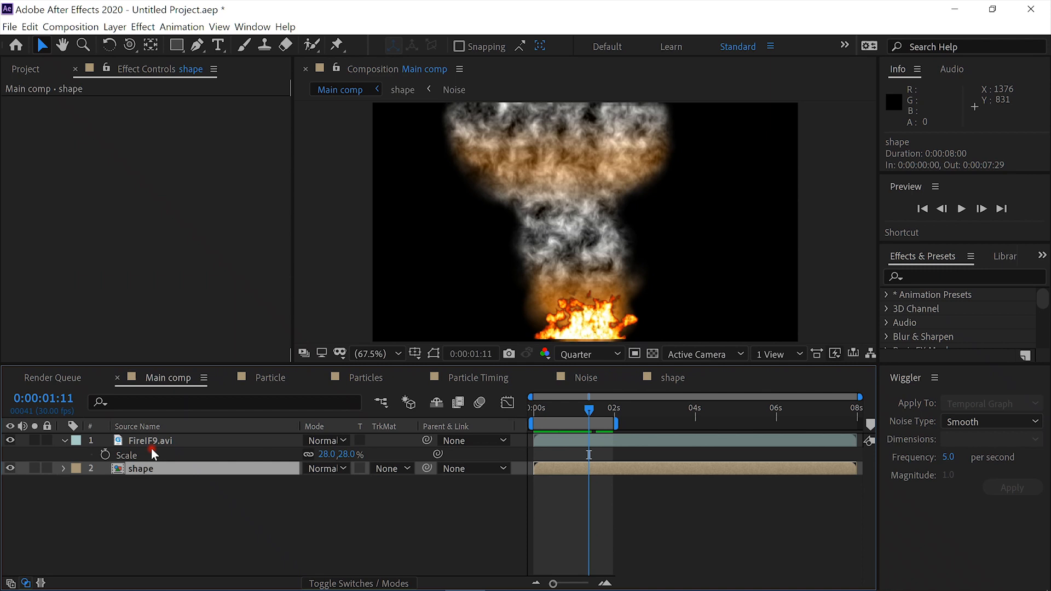
key("w")
key("r")
key("v")
key("r")
key("ctrl+space")
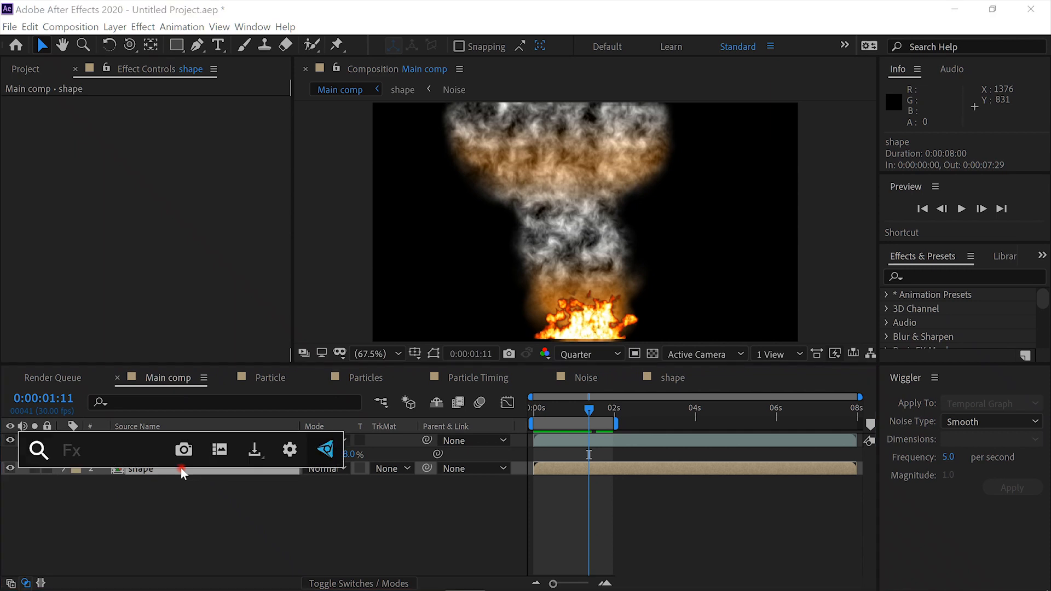
type("cur")
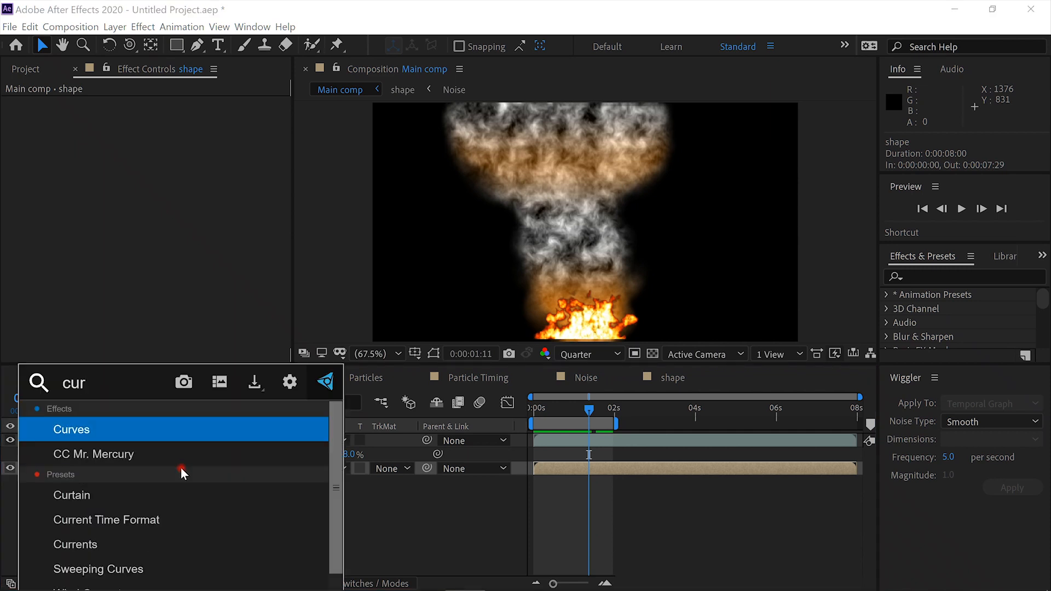
key("Return")
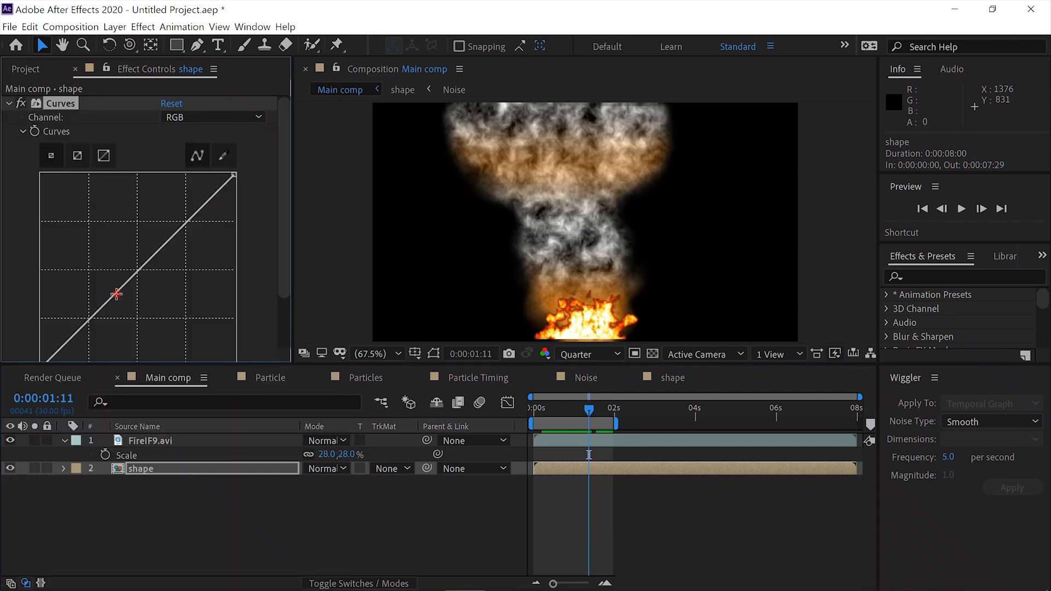
left_click(127, 282)
left_click_drag(128, 282, 137, 287)
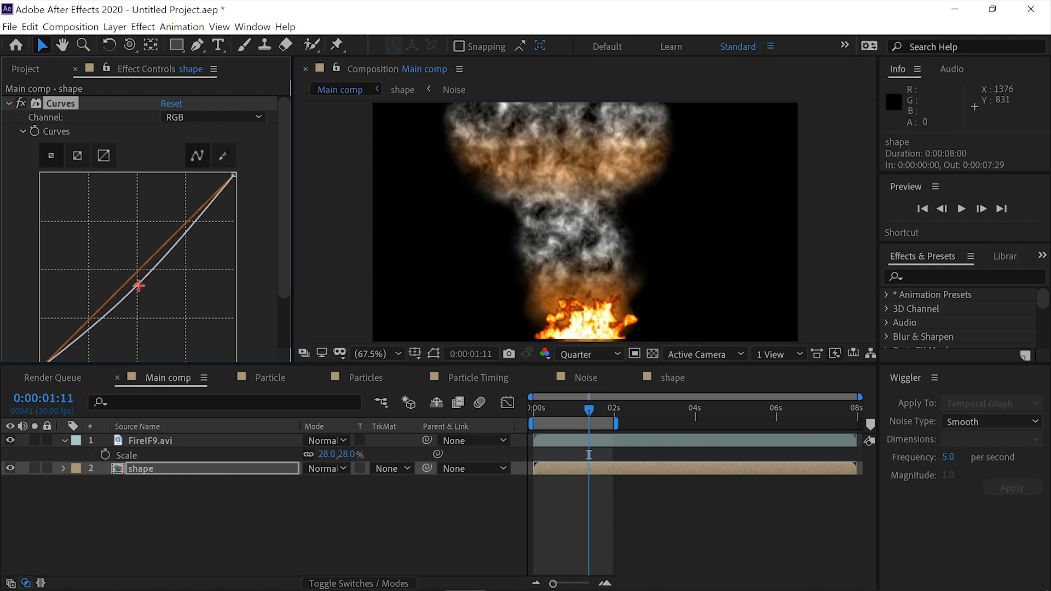
Step: Create a 1920 x 1080 px black (000000) solid named Embers above the FireIF9.avi layer
left_click(166, 441)
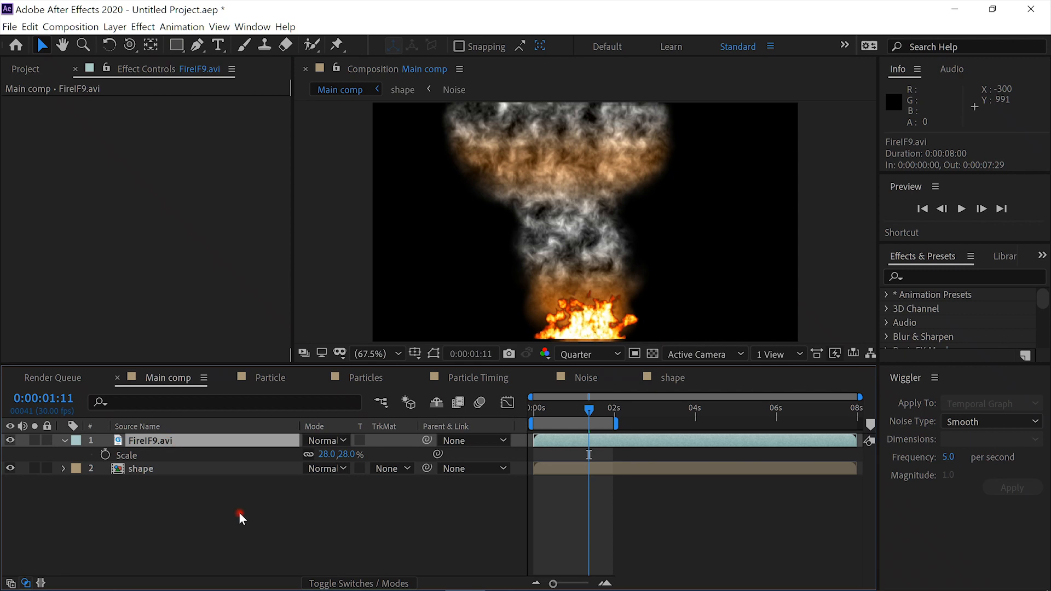
key("ctrl+y")
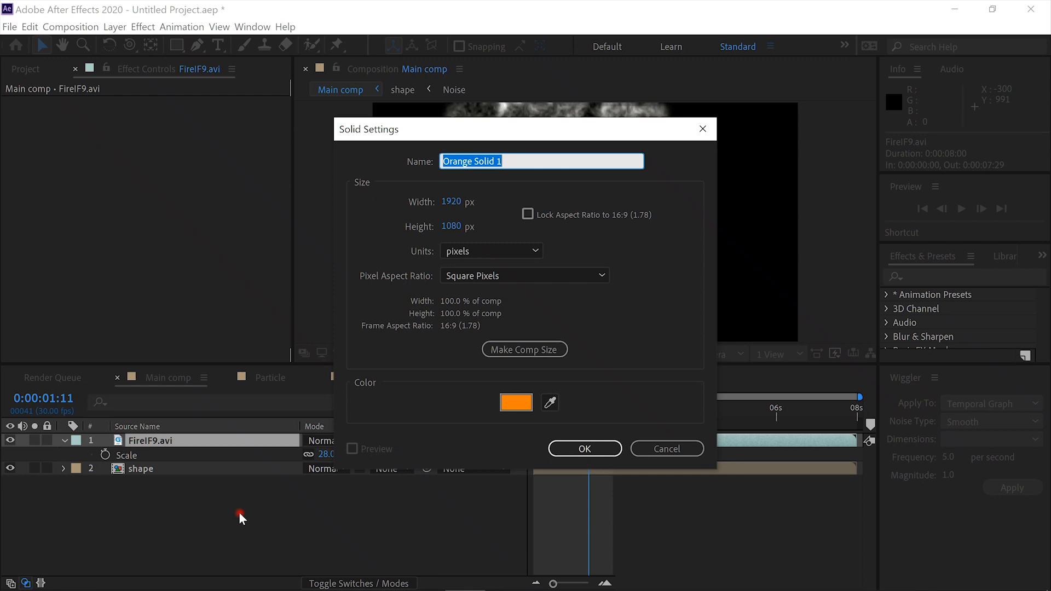
type("Embers")
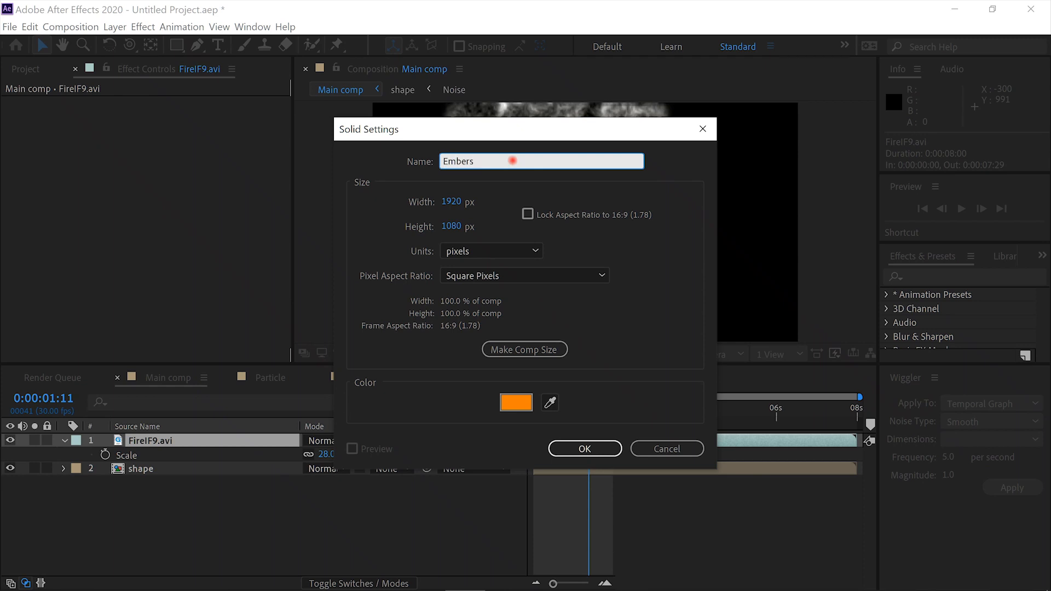
left_click(514, 401)
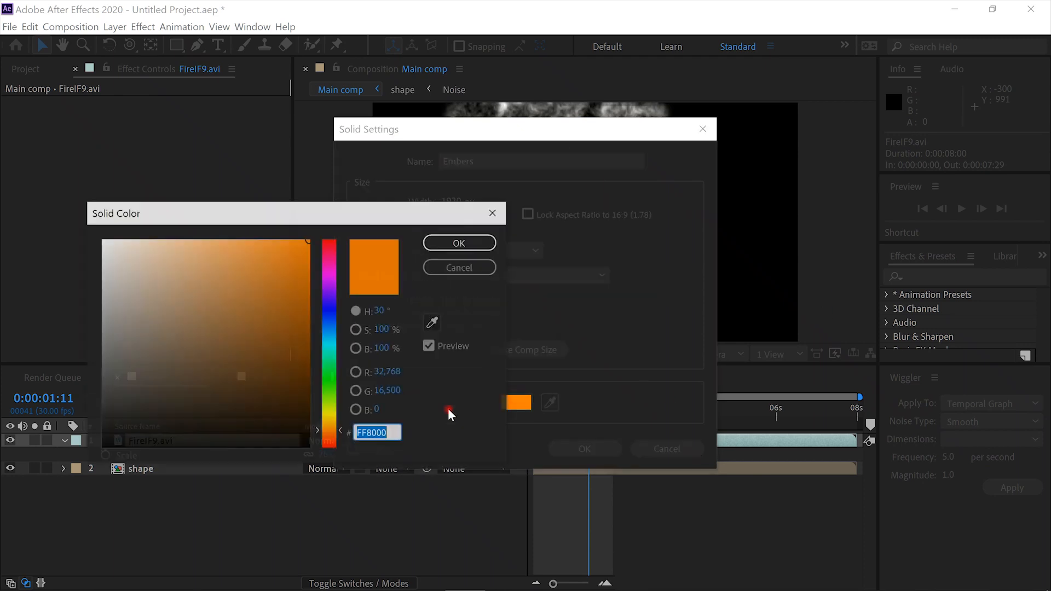
left_click_drag(194, 434, 99, 452)
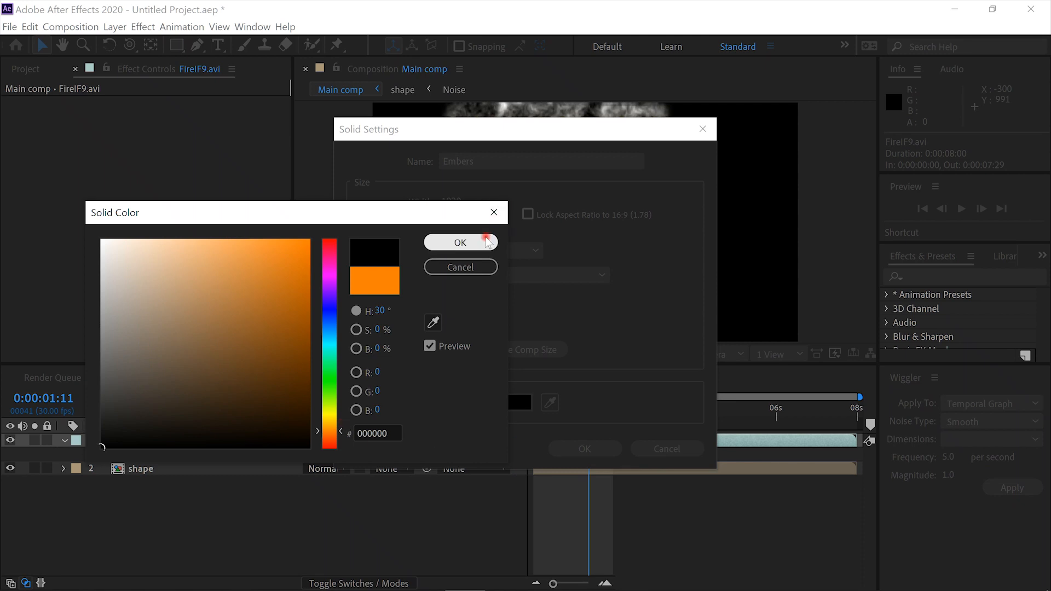
left_click(487, 242)
left_click(615, 448)
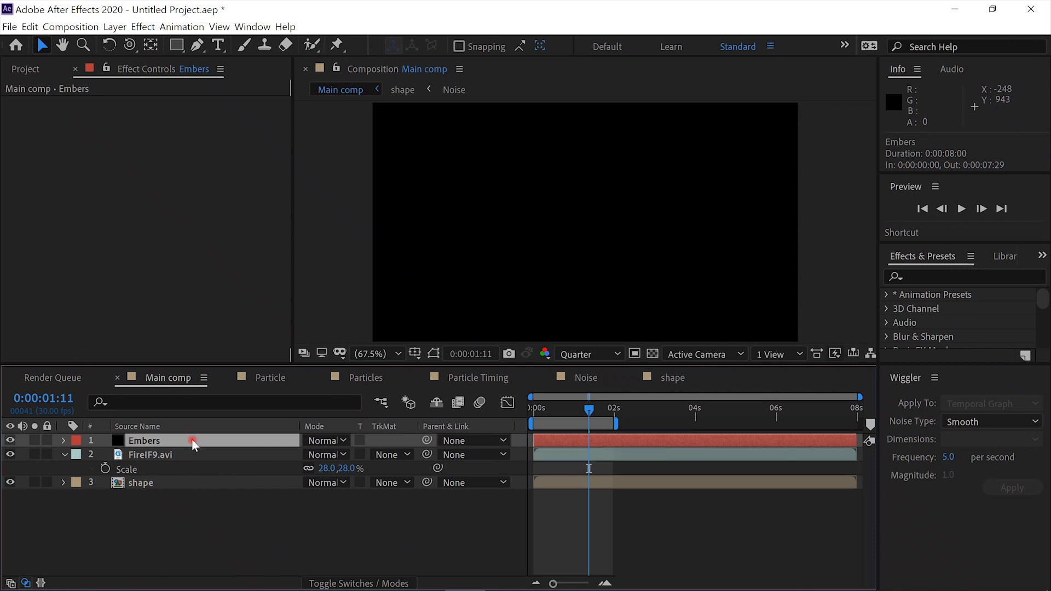
Step: Apply CC Particle Systems II to the Embers layer and set its producer position to 960, 1081
key("ctrl+space")
type("part")
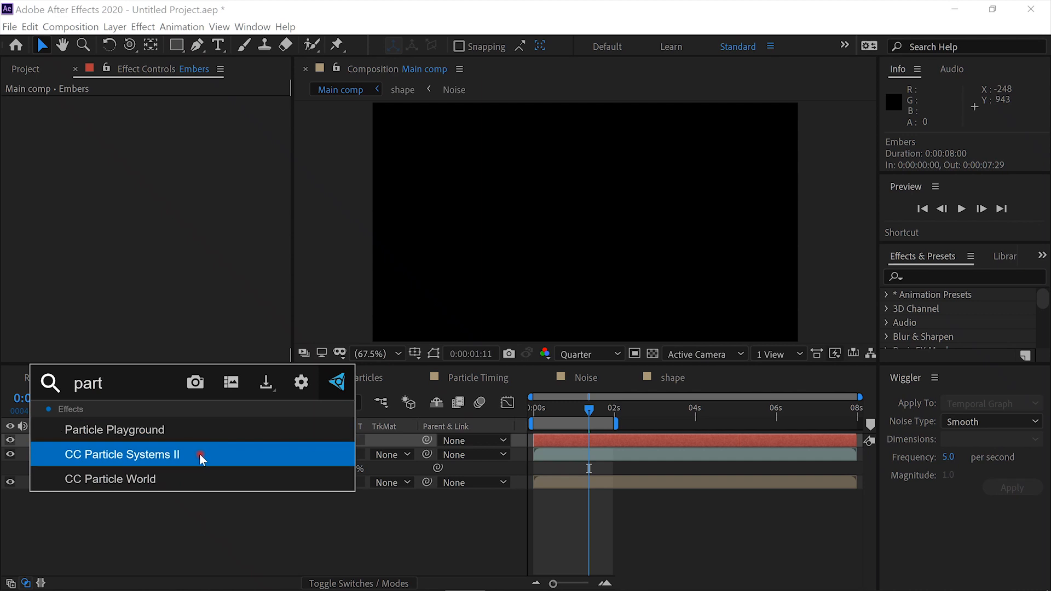
left_click(199, 454)
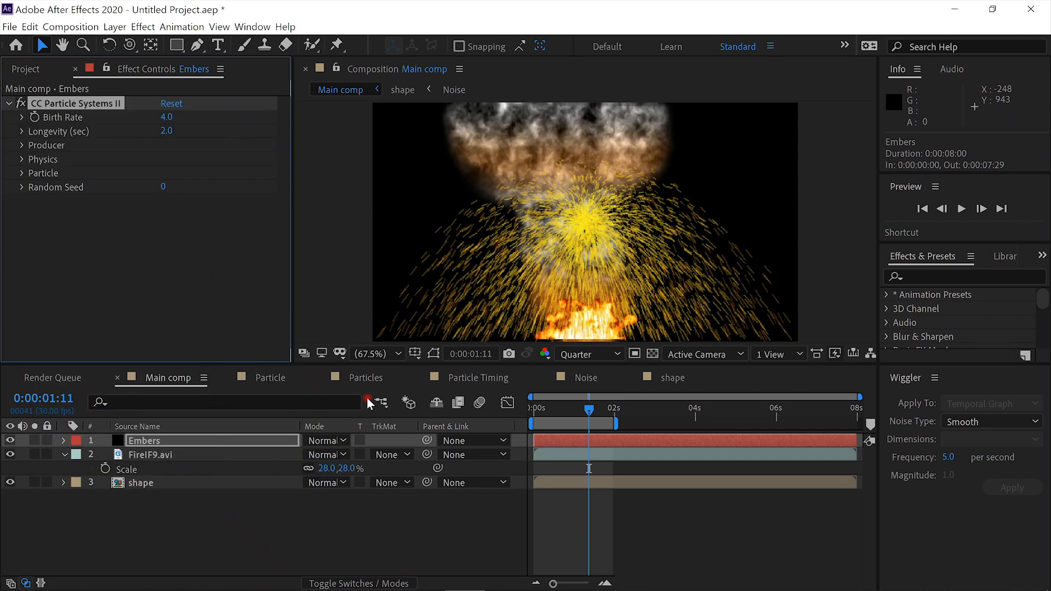
left_click(23, 144)
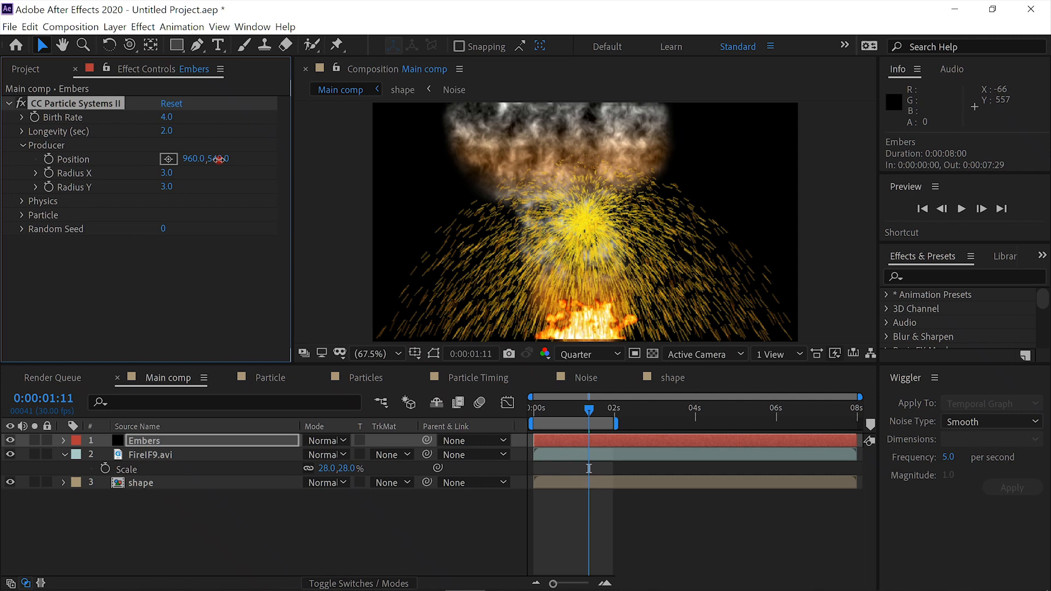
left_click_drag(219, 159, 607, 212)
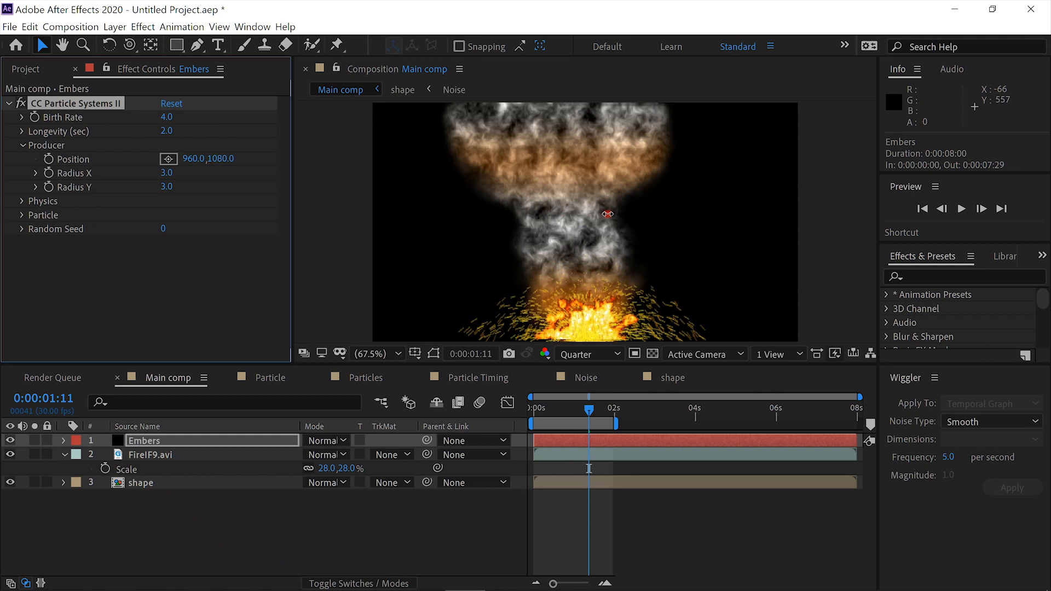
Step: Set the ember particles' physics animation to Fire and solo the Embers layer
left_click(21, 200)
left_click(265, 216)
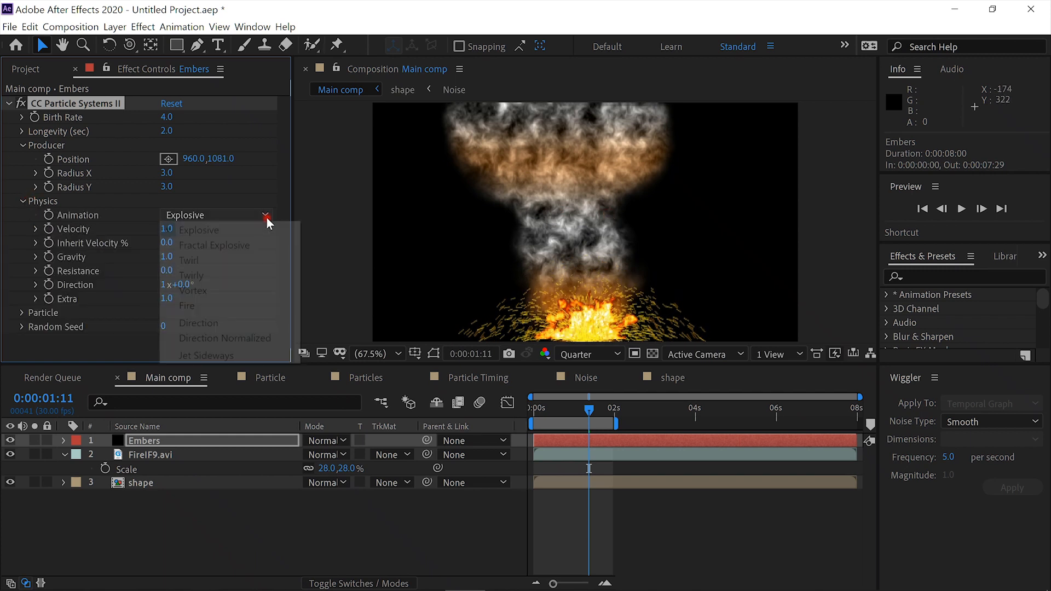
left_click(215, 307)
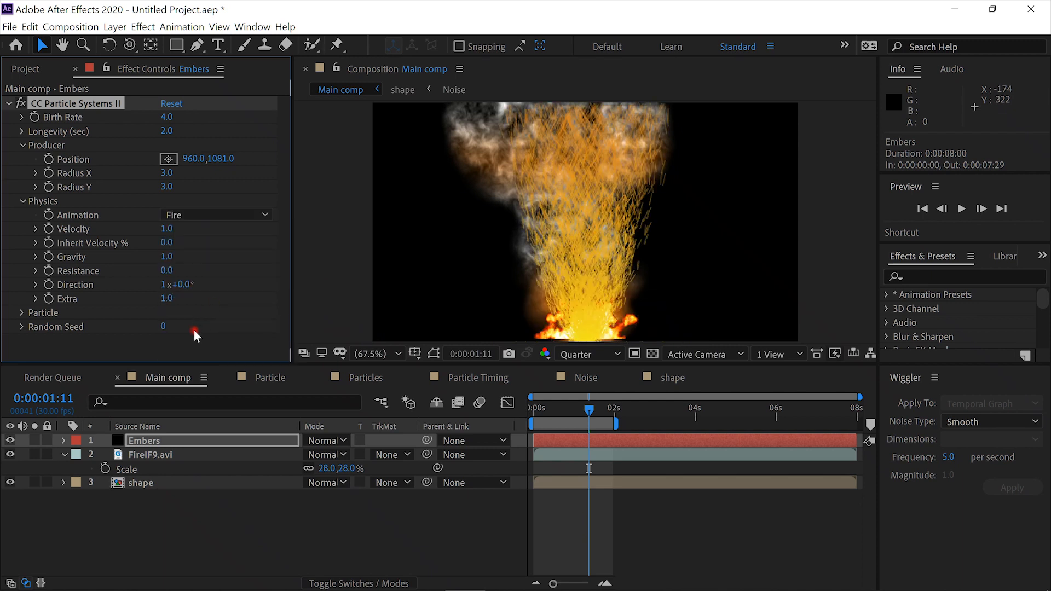
left_click(32, 439)
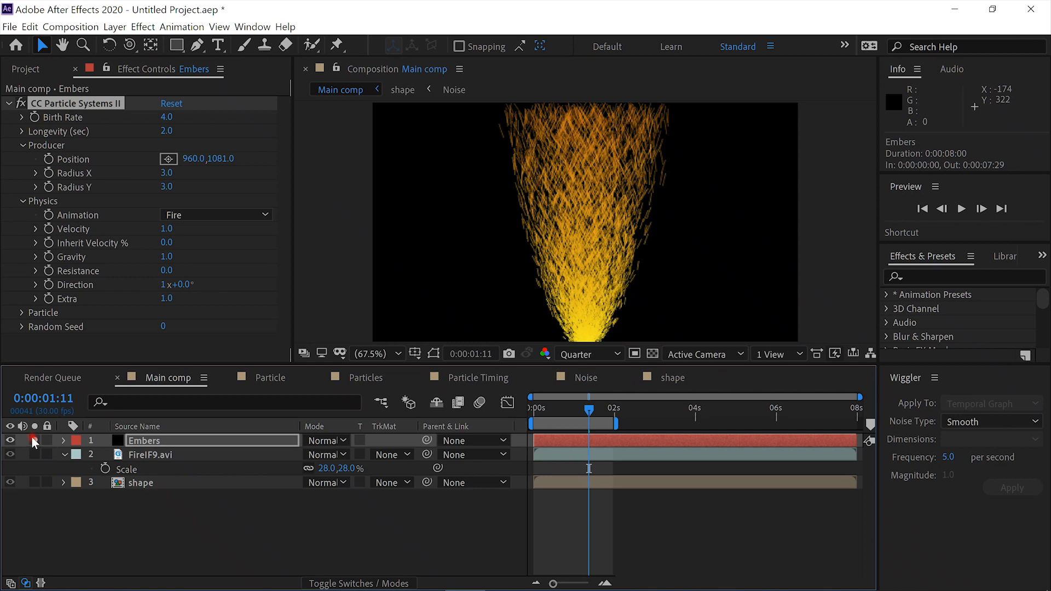
Step: Set the ember particle type to Faded Sphere with a birth size of 0.00 and a death size of 0.19
left_click(21, 313)
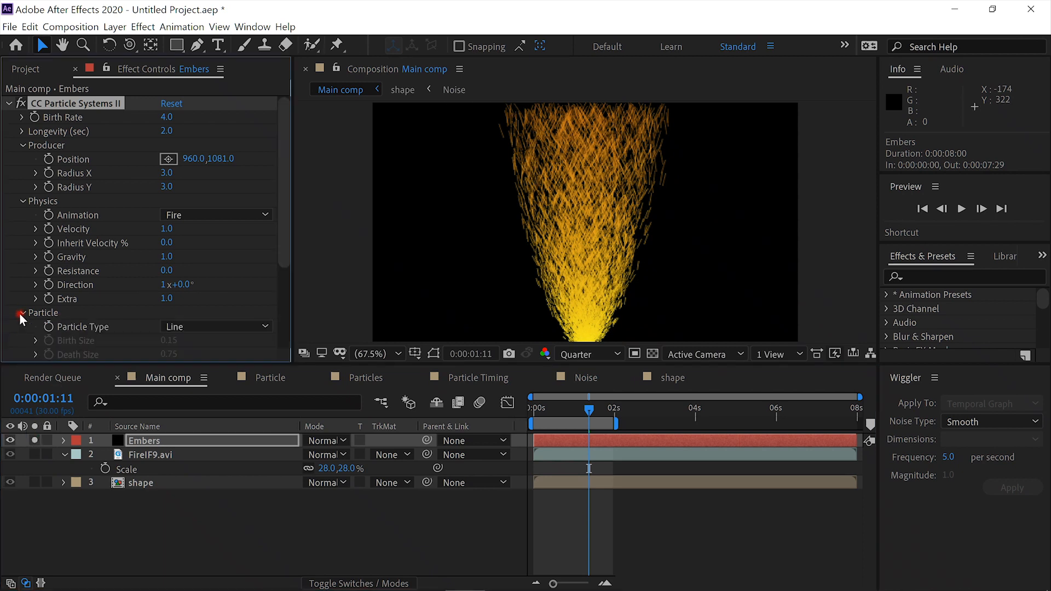
scroll(19, 313, "down", 3)
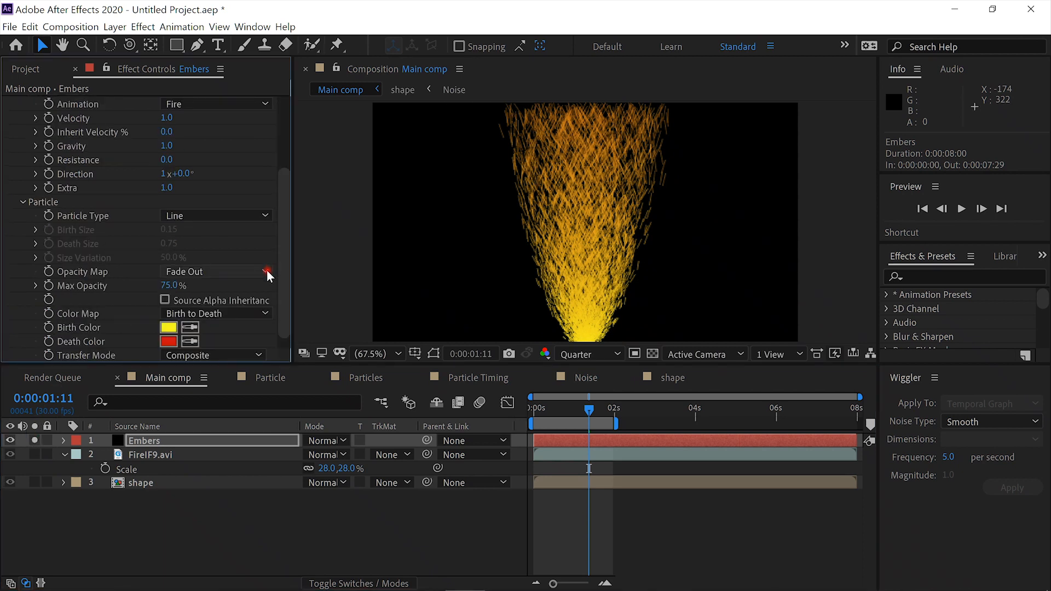
left_click(267, 210)
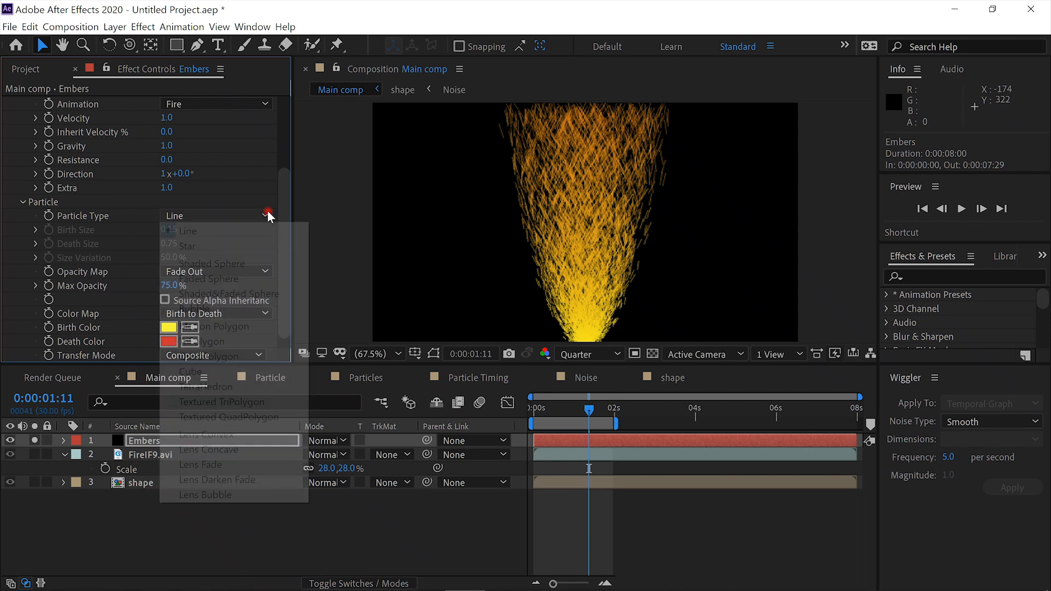
left_click(230, 278)
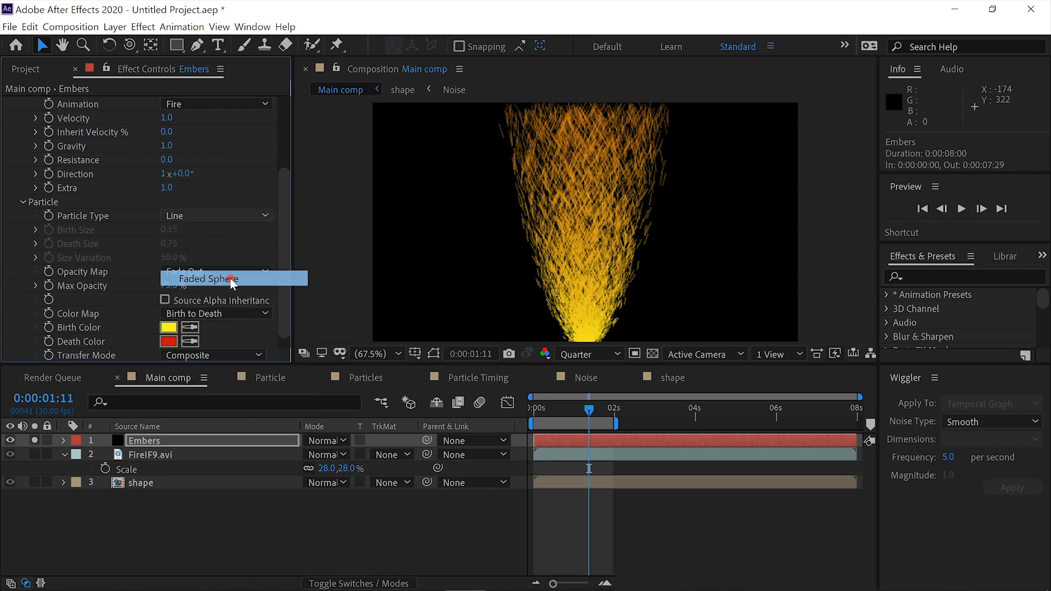
left_click_drag(176, 232, 144, 232)
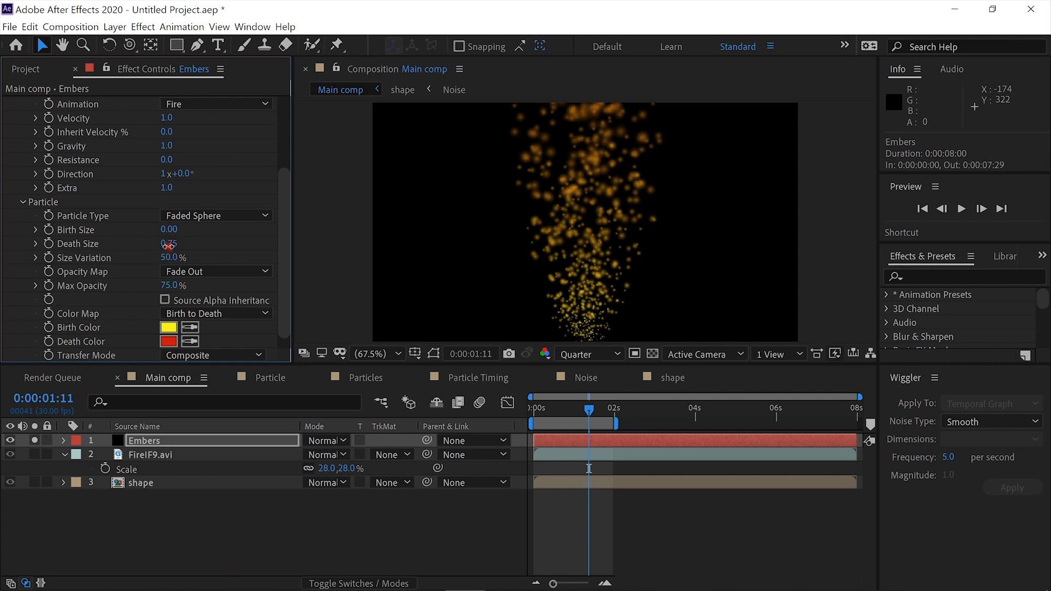
left_click_drag(169, 246, 125, 251)
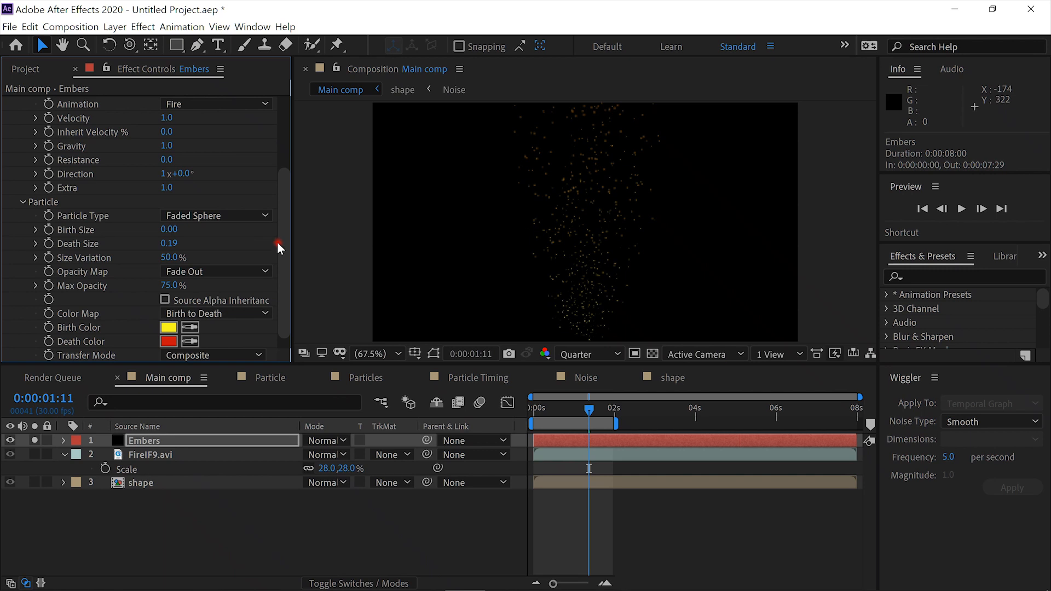
Step: Set the ember particles' longevity to 0.8 seconds and preview the soloed layer
scroll(276, 242, "up", 4)
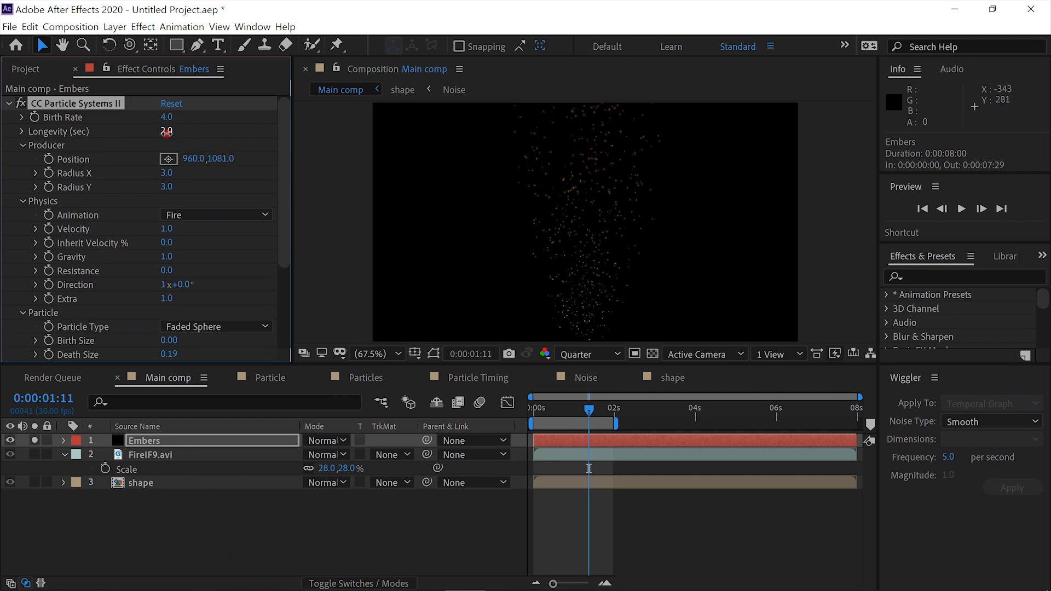
left_click_drag(162, 133, 85, 146)
left_click(961, 211)
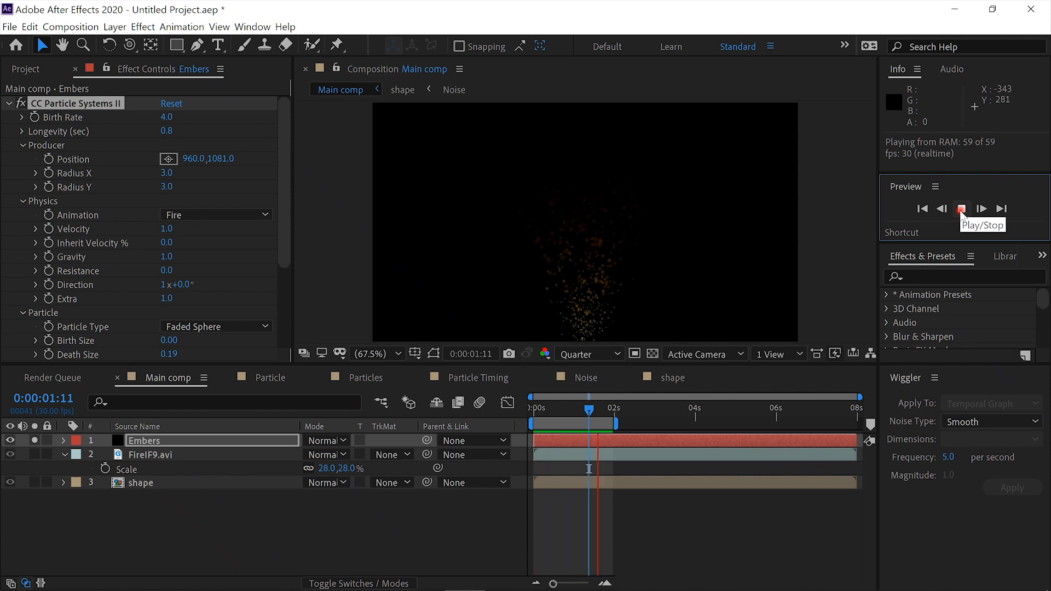
key("space")
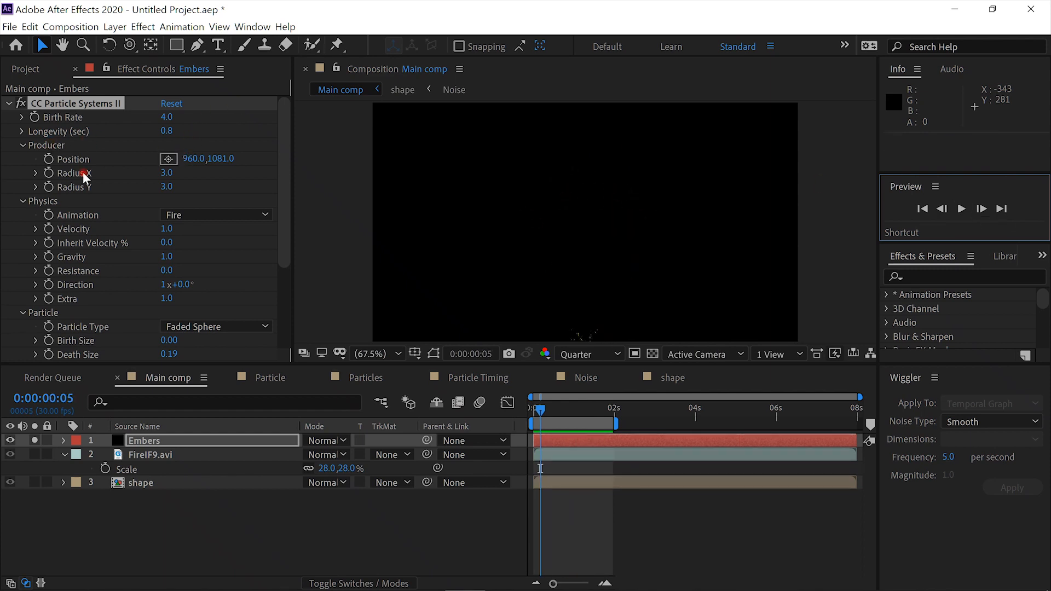
Step: Set the ember particle producer's Radius X to 8.0 and preview the soloed embers
left_click_drag(156, 175, 167, 173)
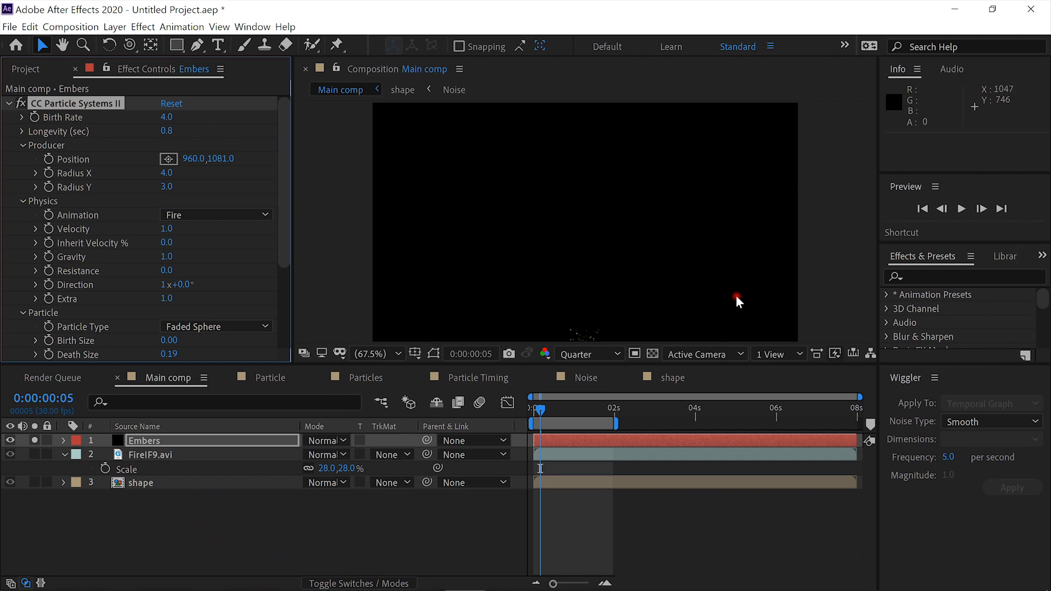
left_click(961, 209)
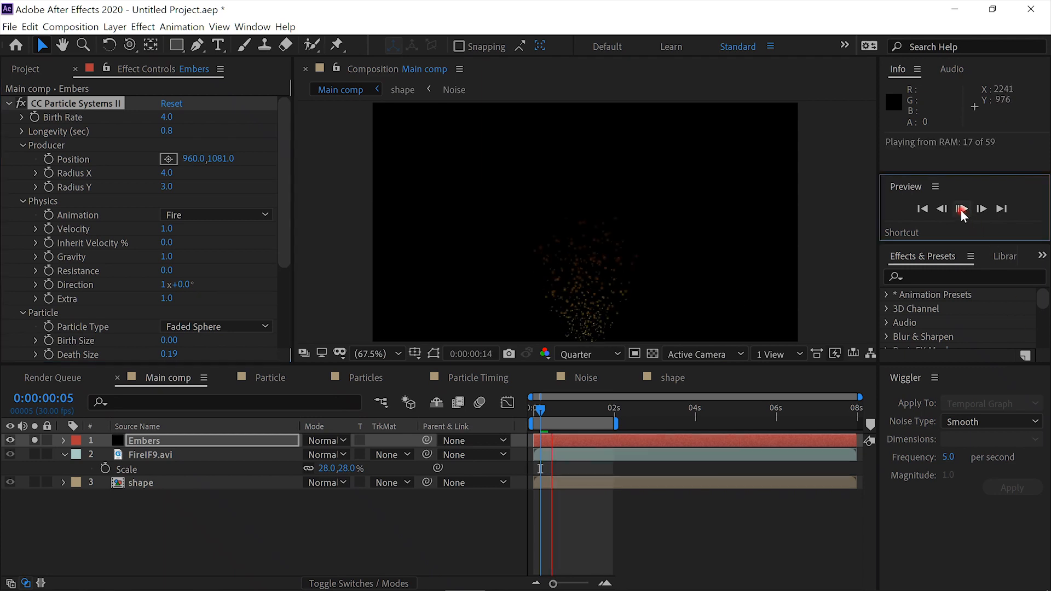
left_click(961, 209)
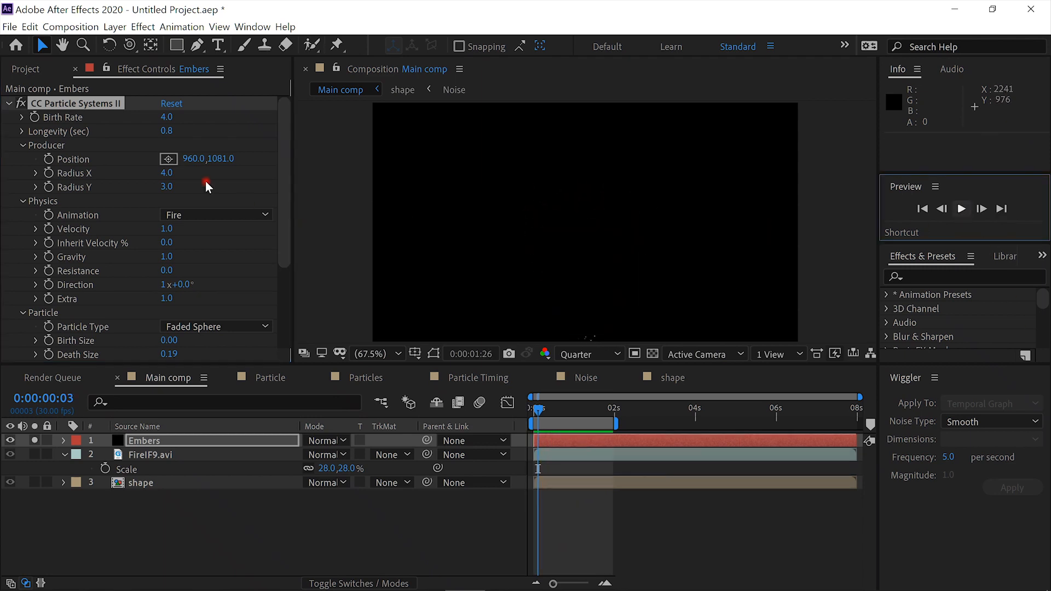
left_click(167, 173)
type("8")
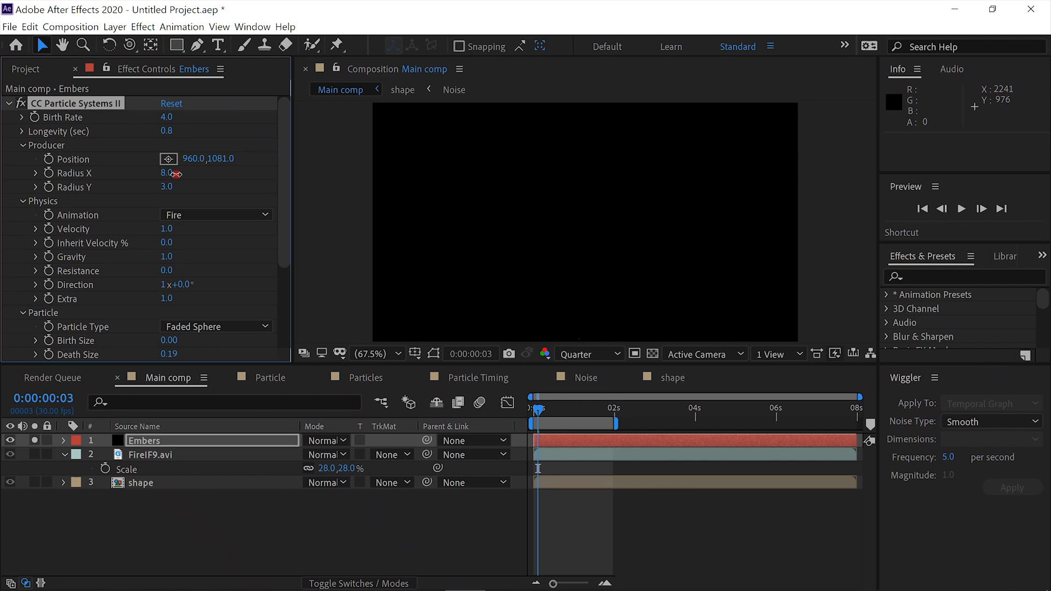
key("Return")
left_click(961, 209)
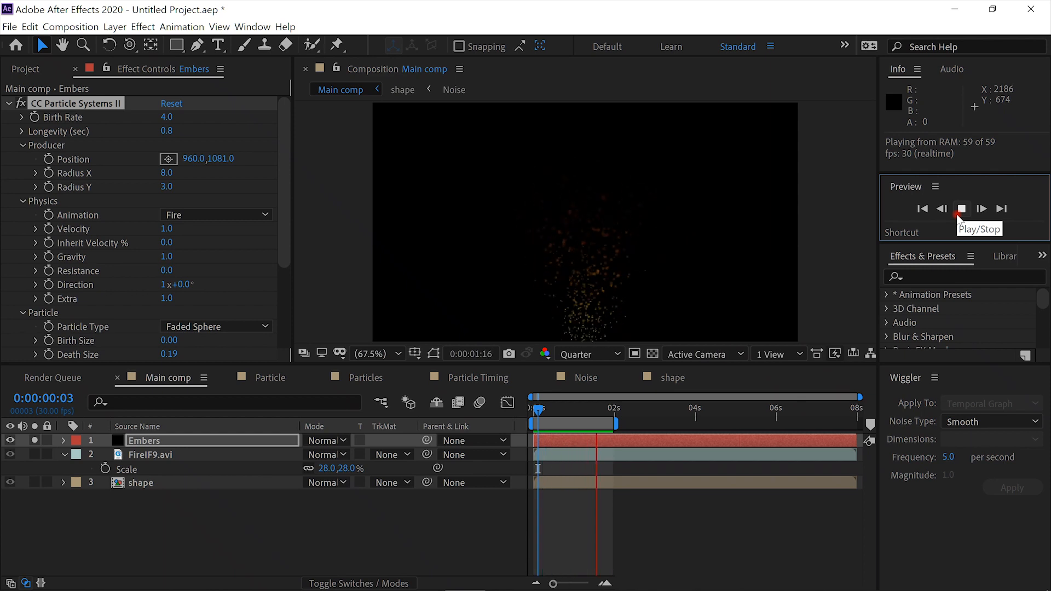
key("space")
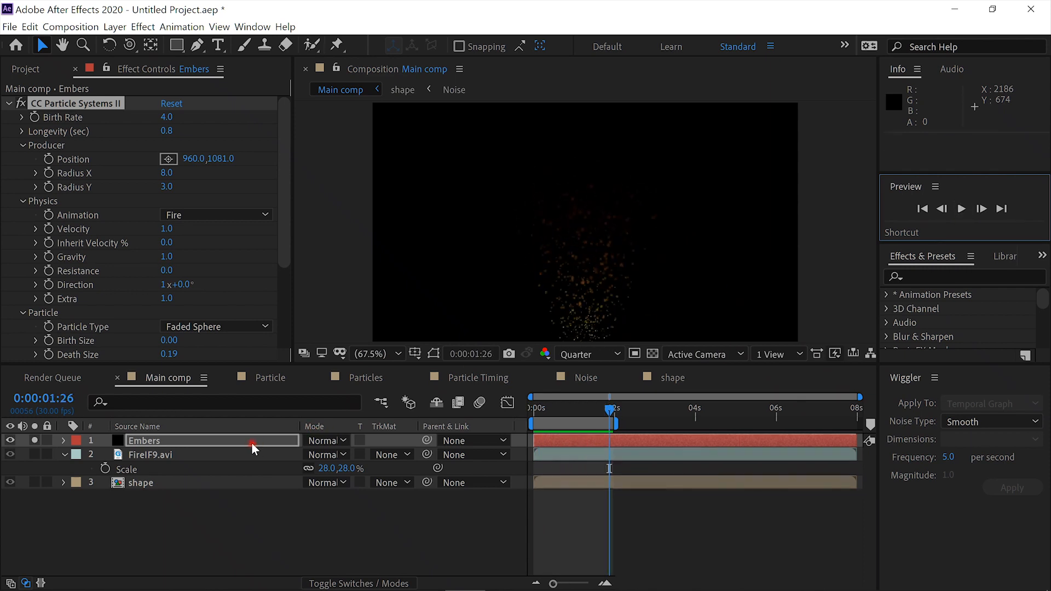
Step: Pre-compose the Embers layer into a new composition named Embers, moving all attributes into it
left_click(235, 436)
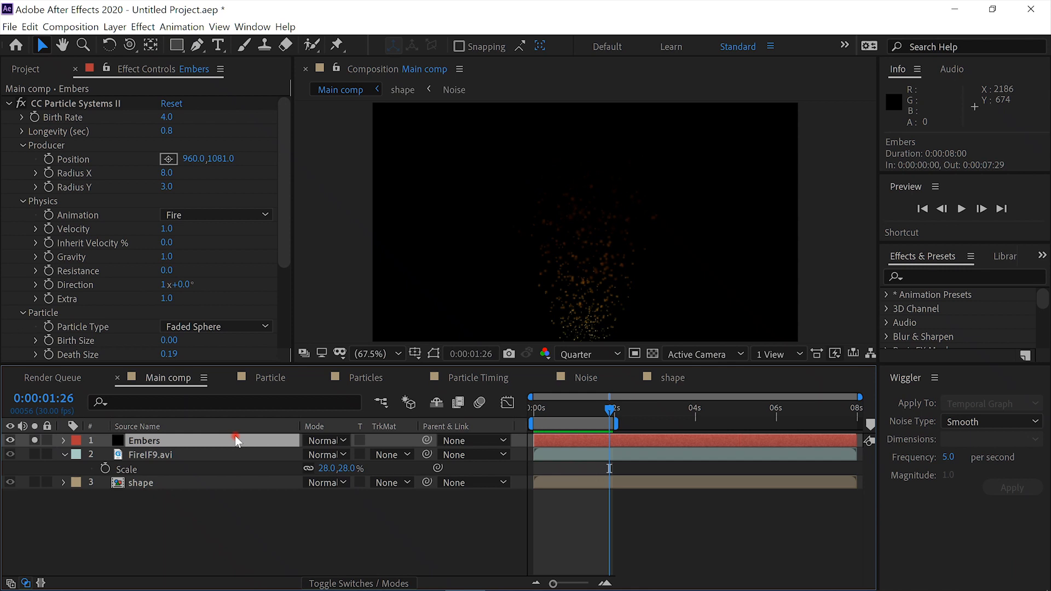
key("ctrl+shift+c")
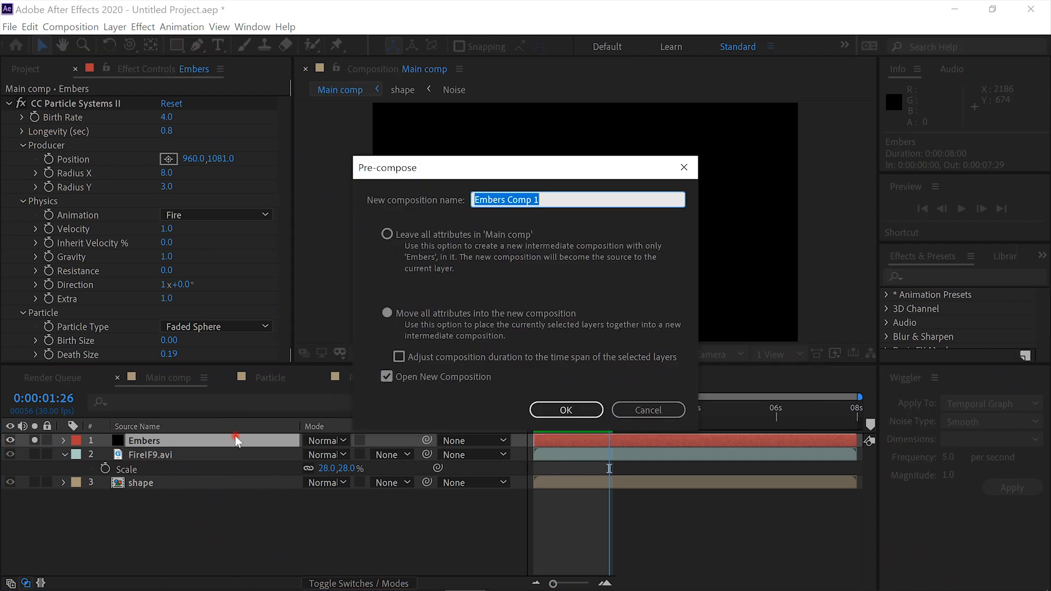
type("Embers Co")
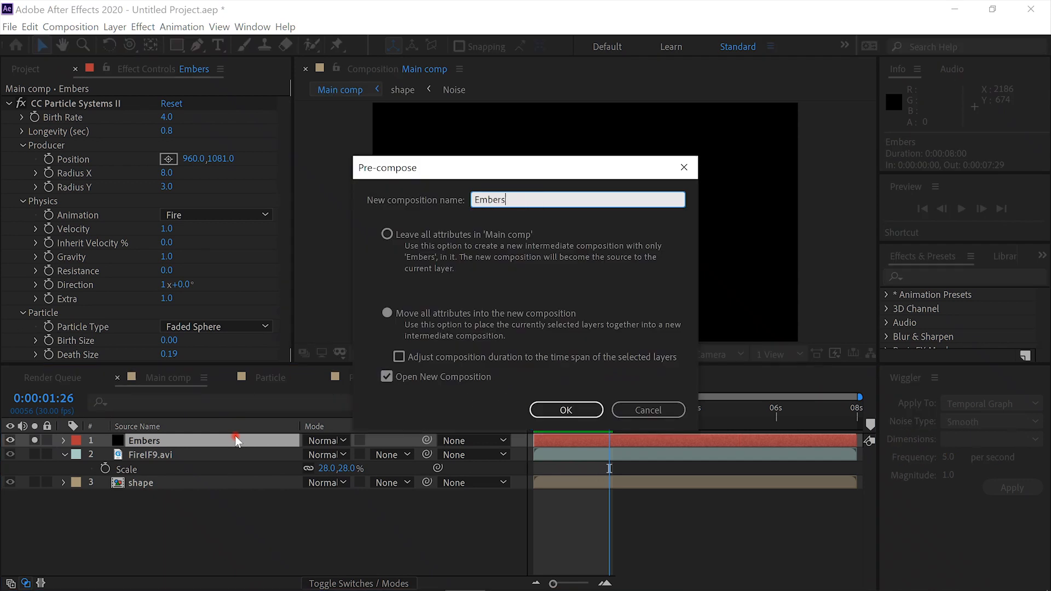
left_click(566, 408)
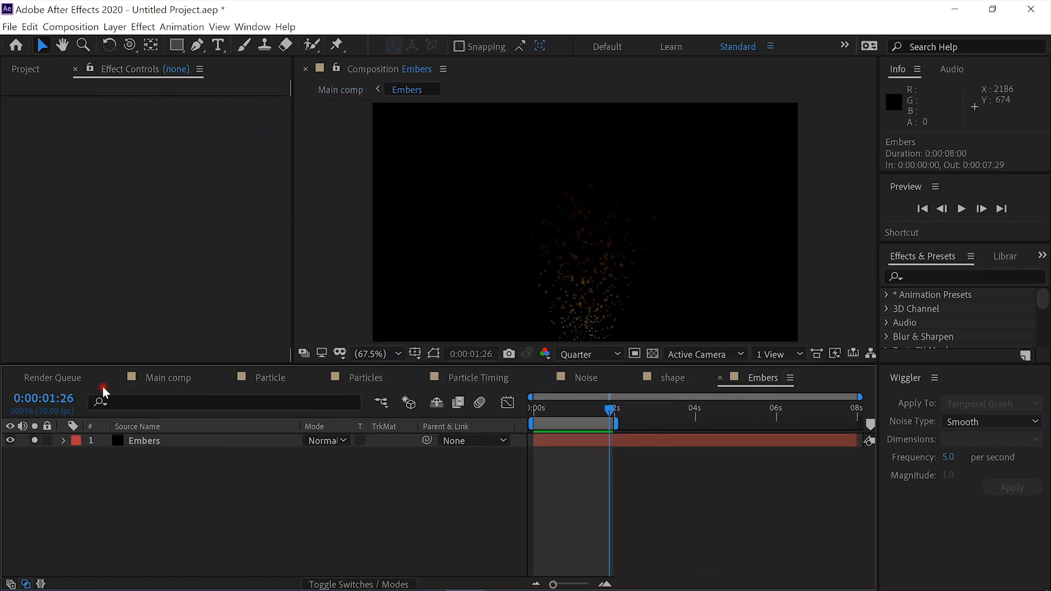
Step: Apply the Timewarp effect to the Embers precomp layer in Main comp and preview it
left_click(154, 380)
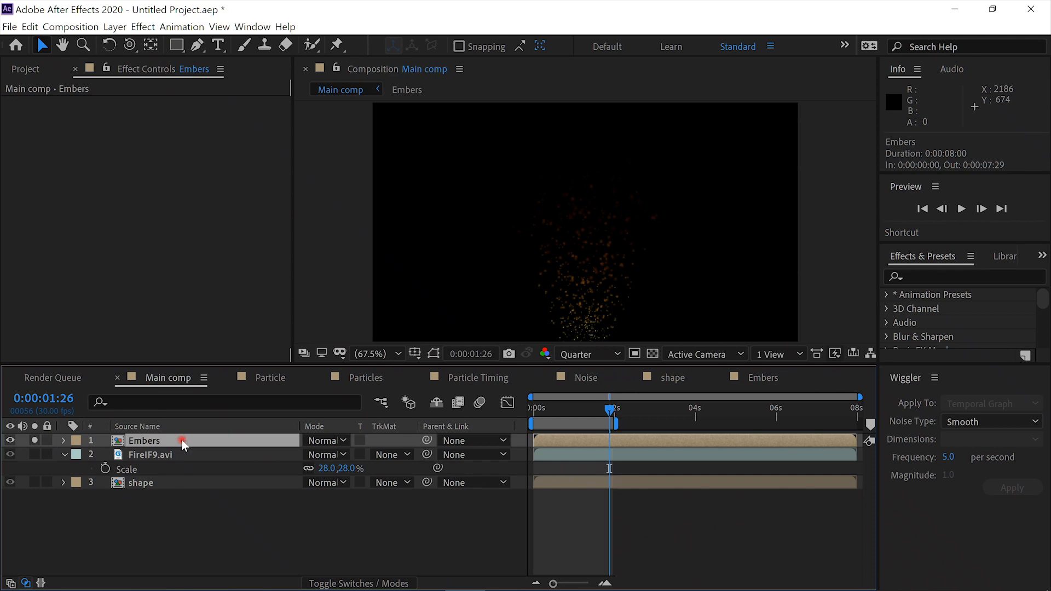
key("ctrl+space")
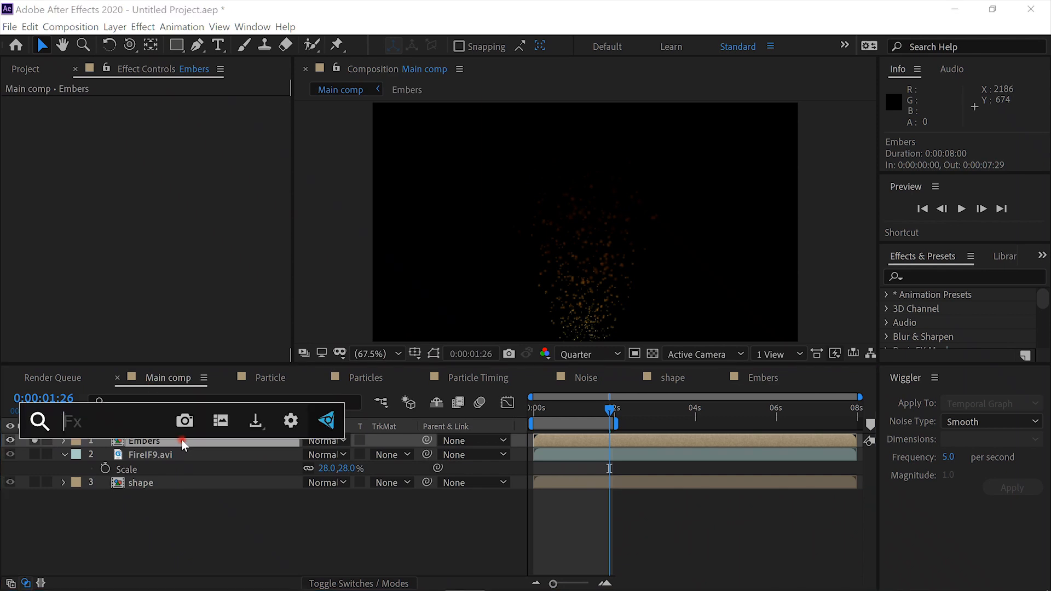
type("timew")
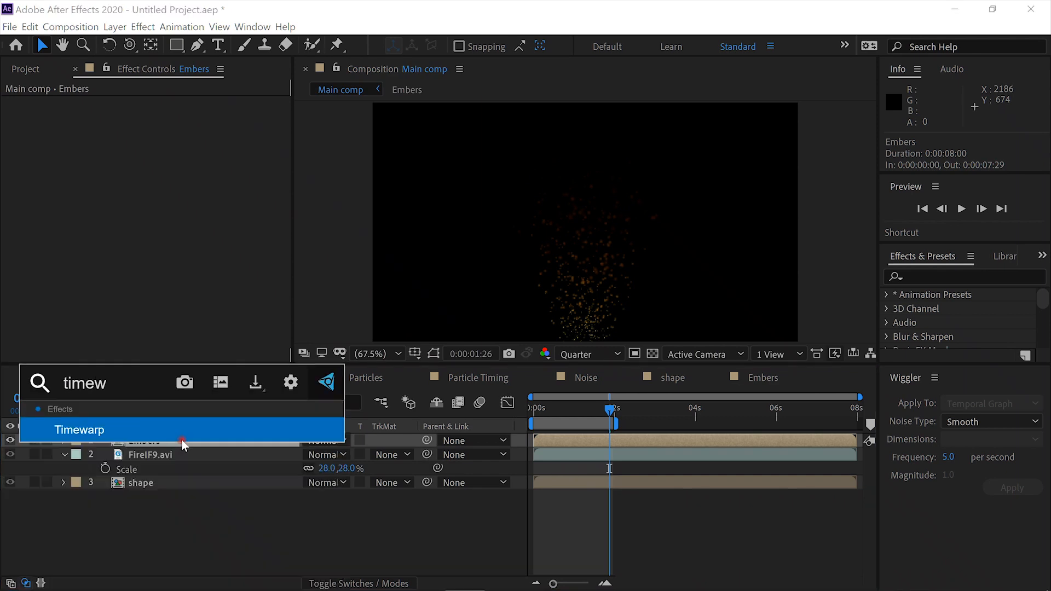
key("Return")
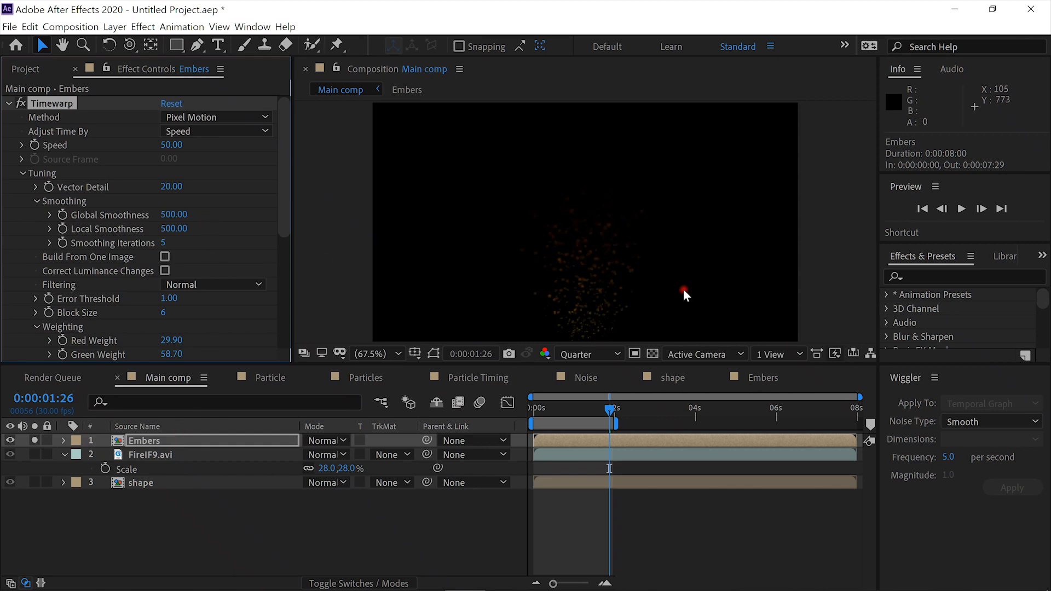
left_click(961, 209)
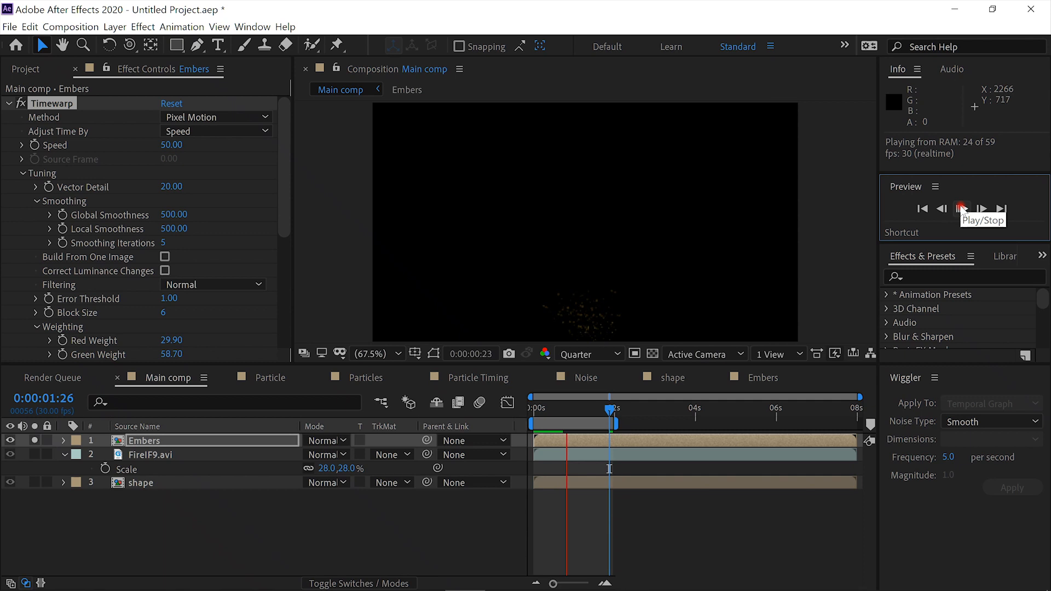
left_click(961, 210)
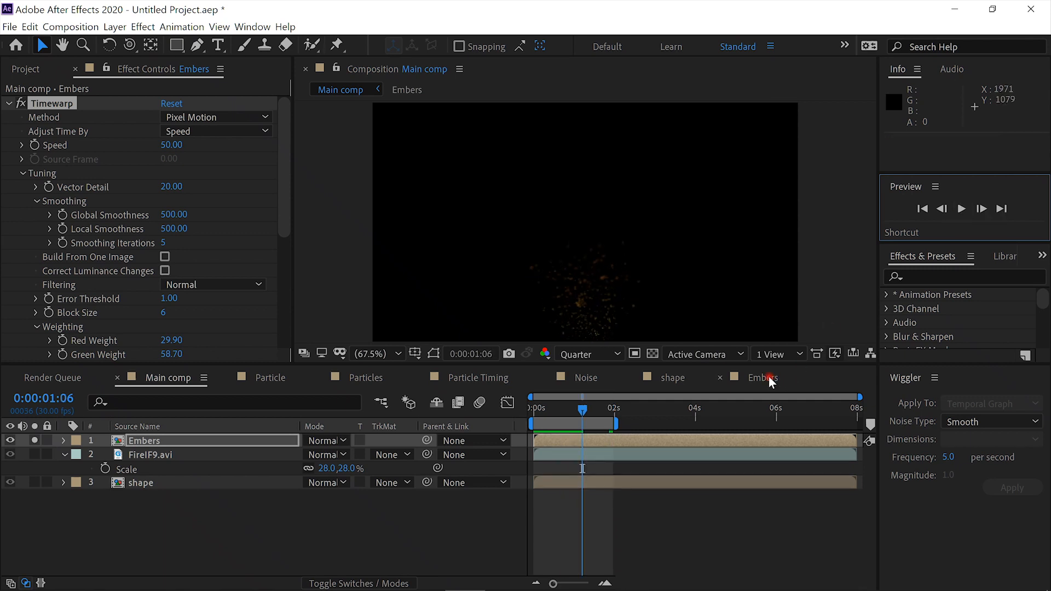
Step: Extend the work area of the Embers composition to its full eight-second duration
left_click(769, 378)
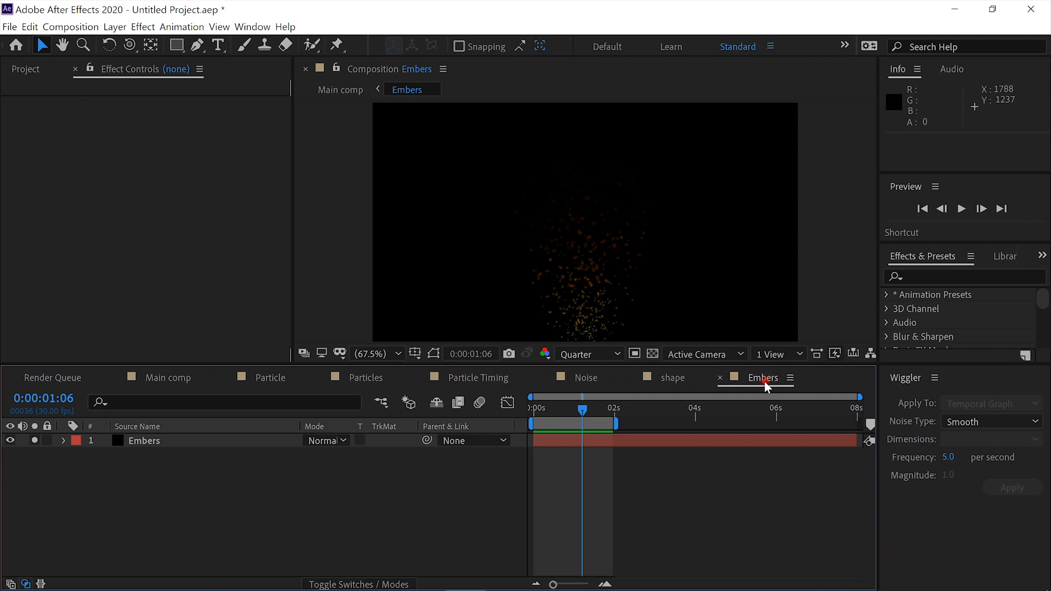
left_click_drag(613, 426, 543, 455)
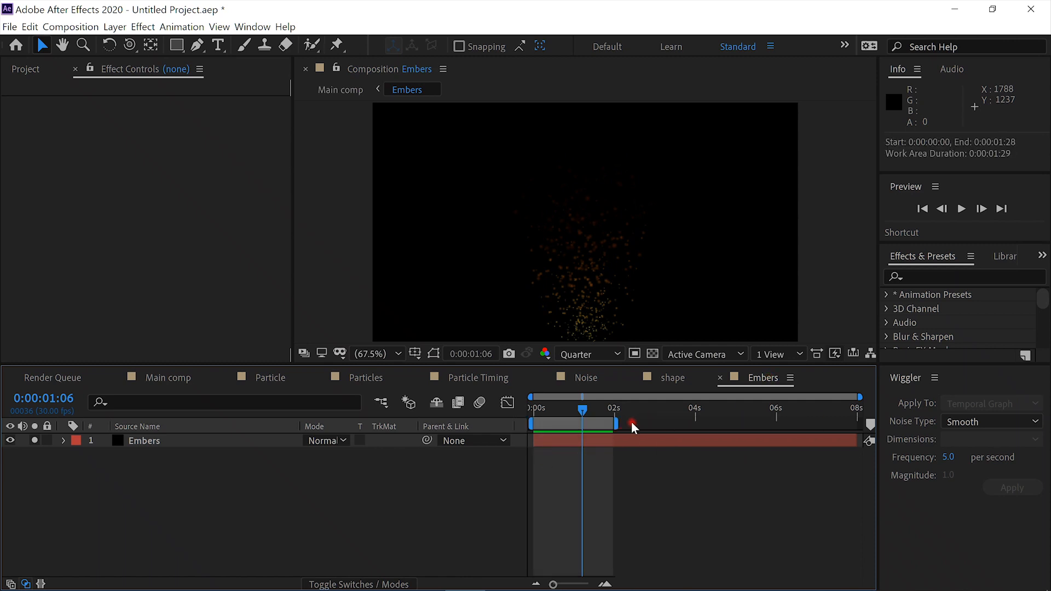
left_click_drag(616, 425, 859, 425)
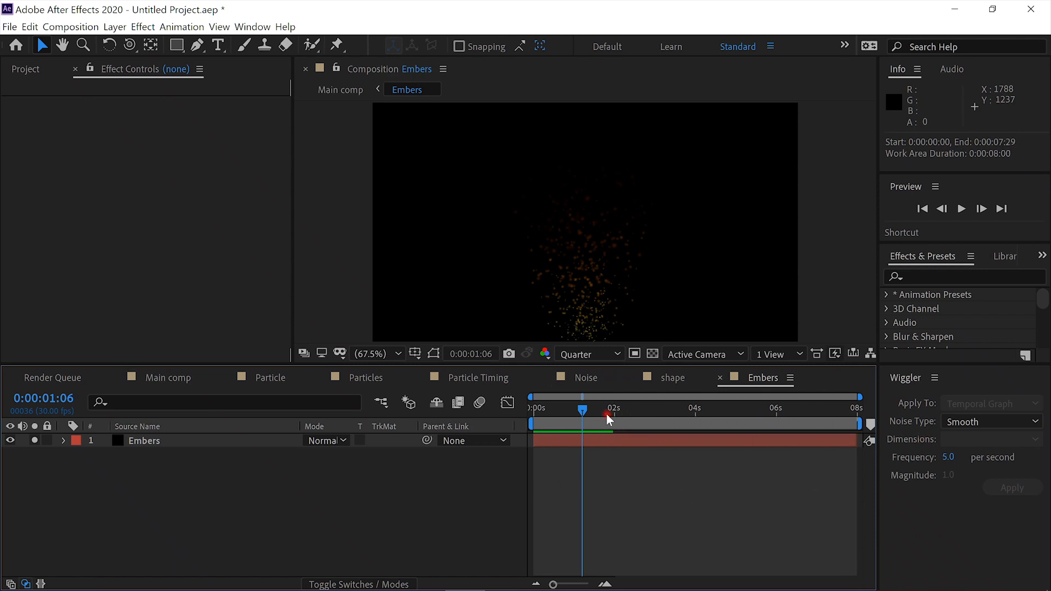
Step: Shift the Embers solid to start at -0:00:01:16 and extend its out point to 0:00:08:04
left_click_drag(584, 408, 528, 406)
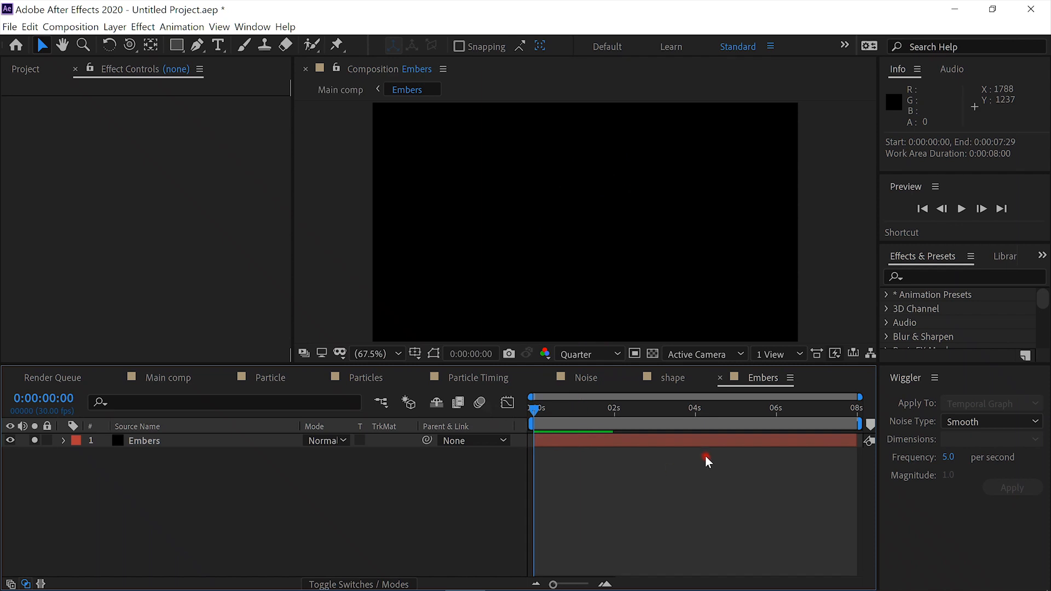
left_click_drag(715, 443, 653, 442)
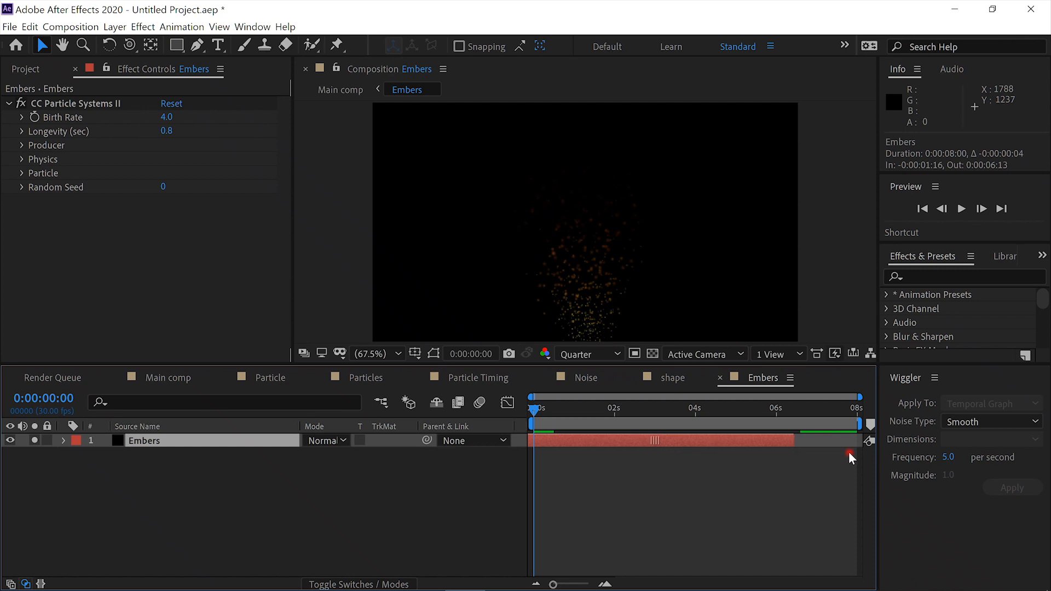
left_click_drag(797, 440, 864, 441)
Step: Preview the soloed embers in Main comp, unsolo the Embers layer and preview the full smoke and fire composite
left_click(172, 381)
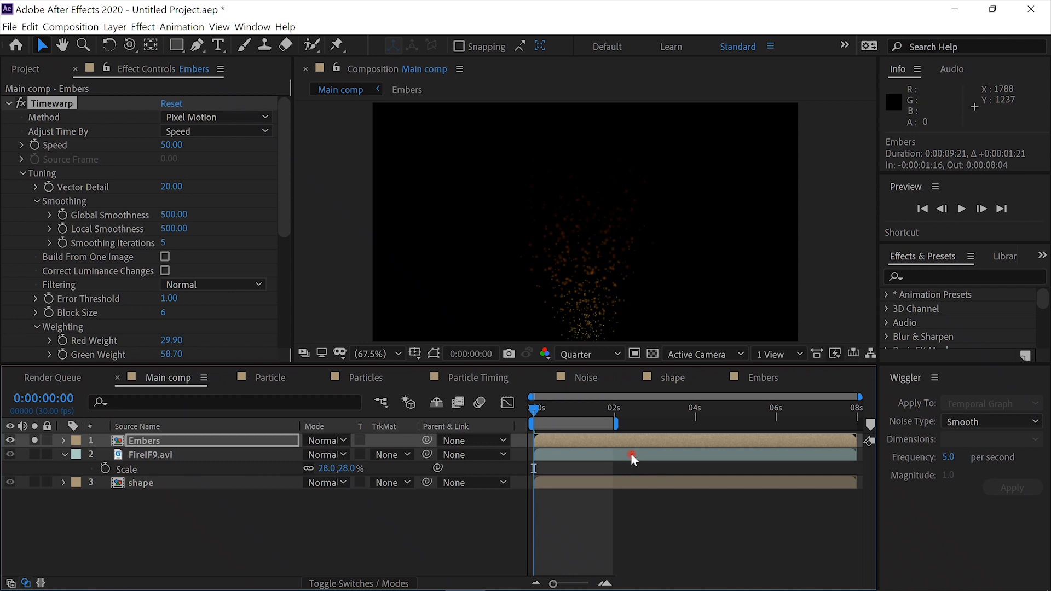
left_click(961, 210)
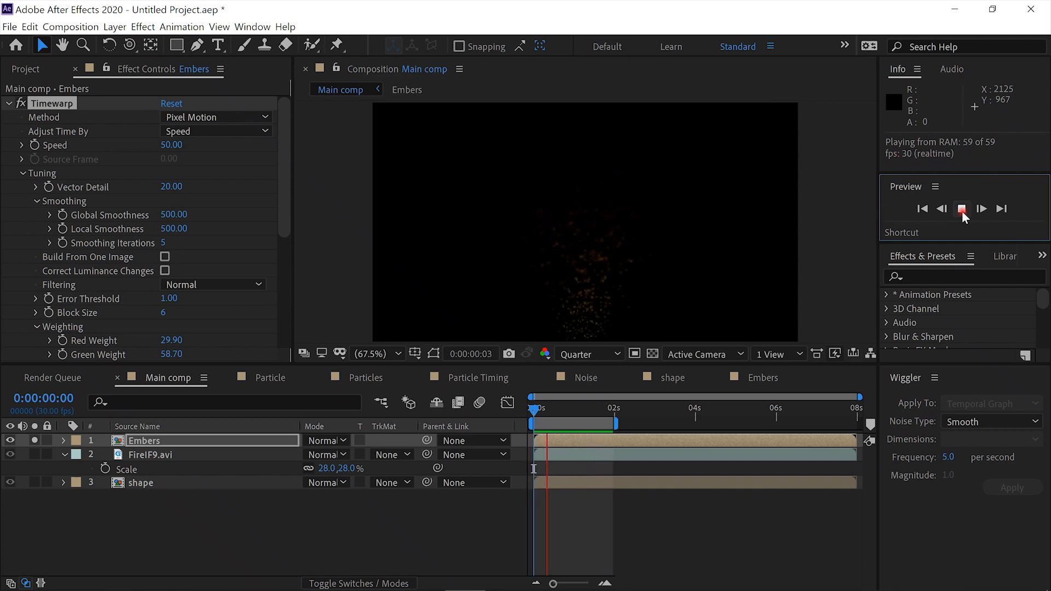
left_click(961, 210)
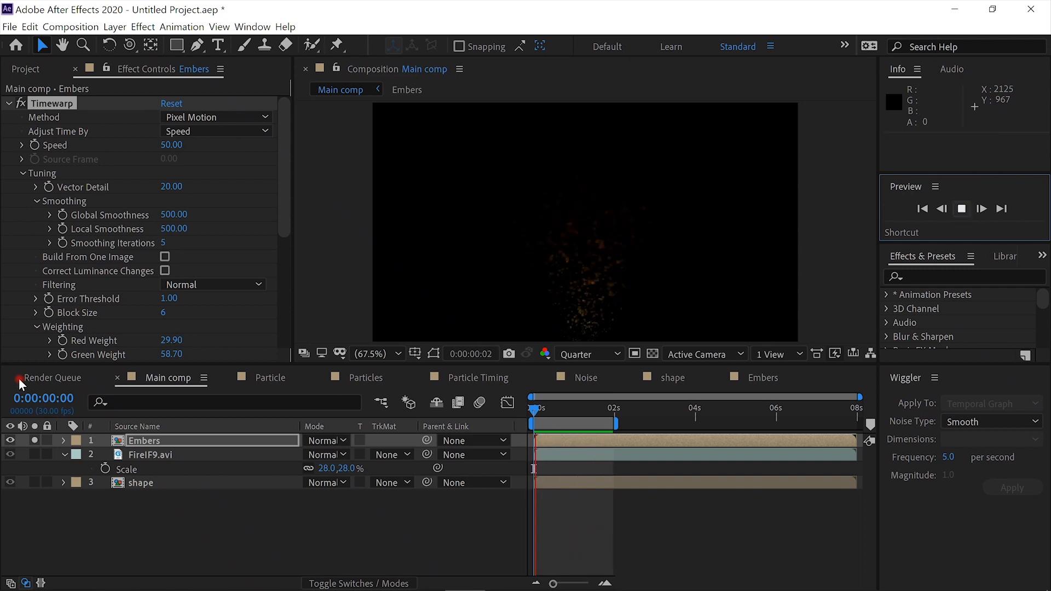
left_click(36, 438)
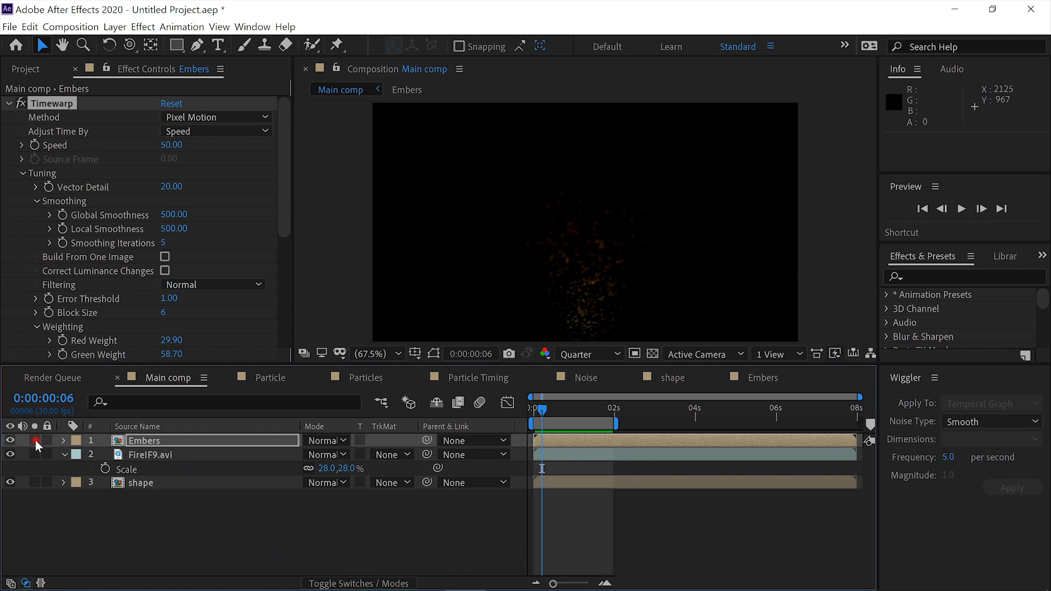
left_click(64, 455)
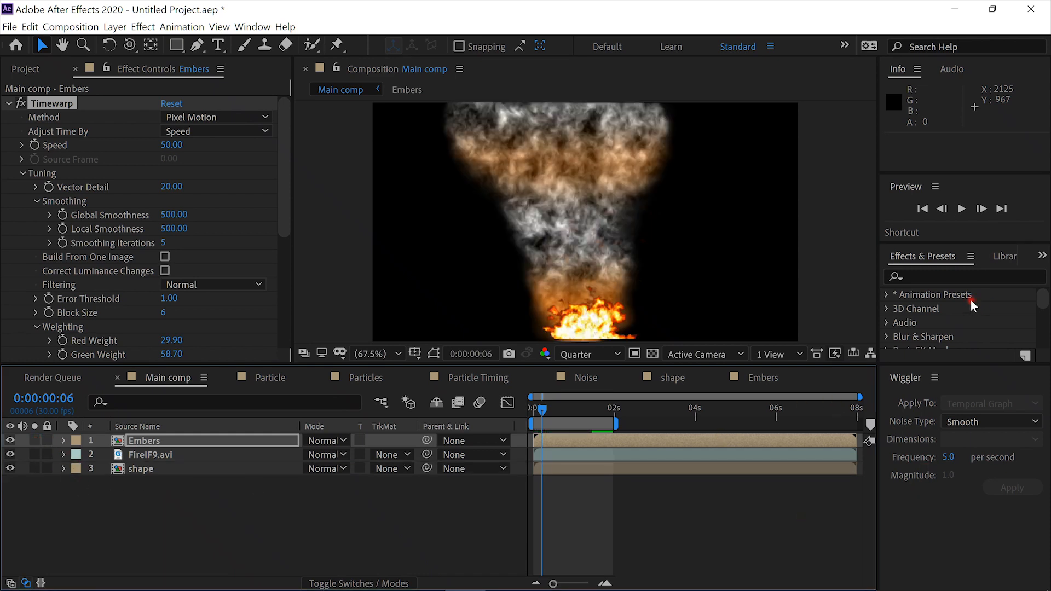
left_click(962, 210)
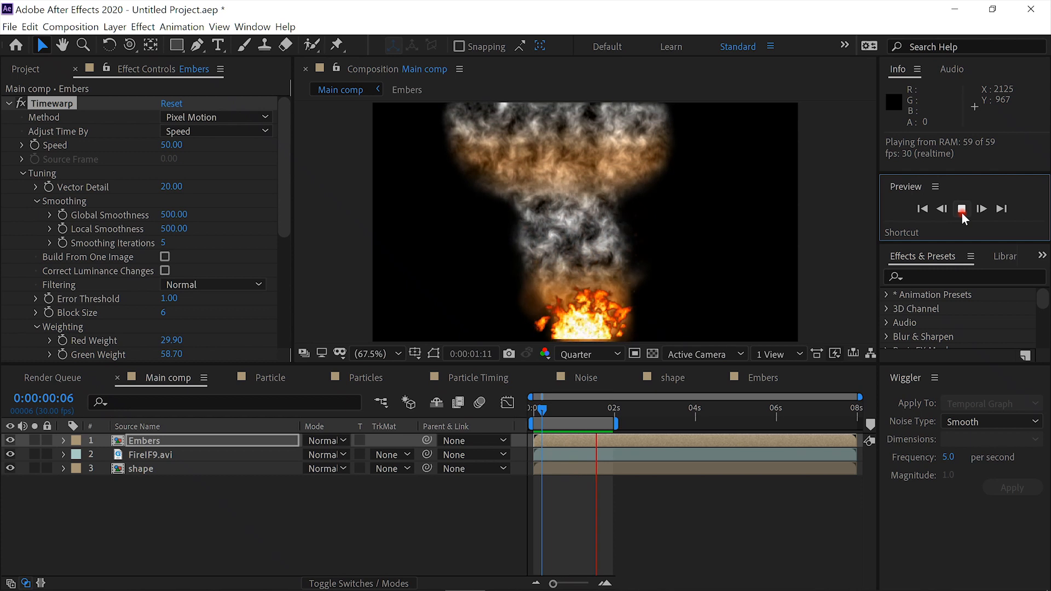
left_click(961, 209)
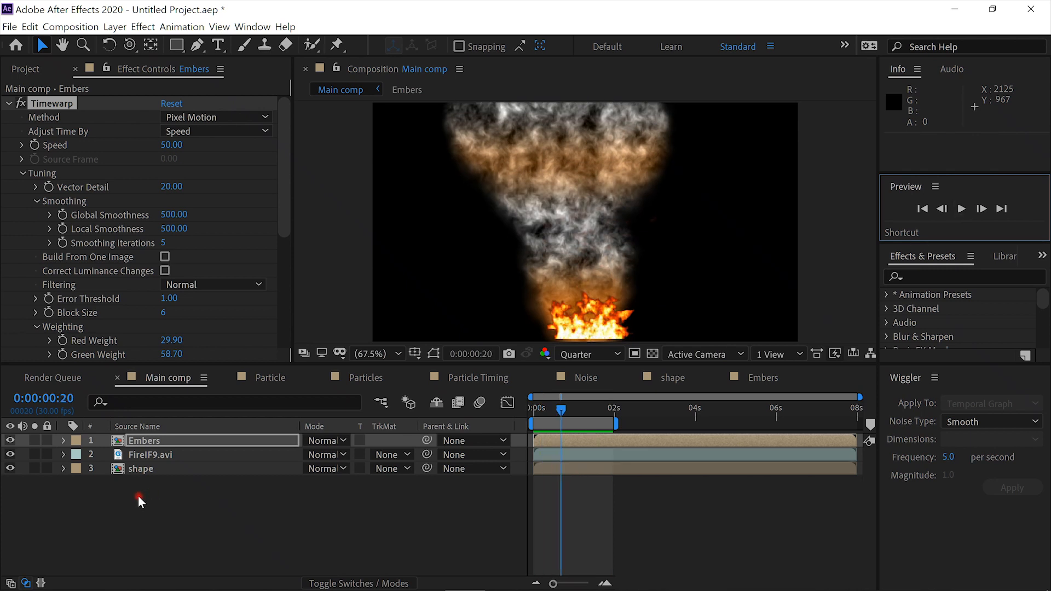
Step: Duplicate the shape layer in Main comp and move the copy above FireIF9.avi
left_click(146, 471)
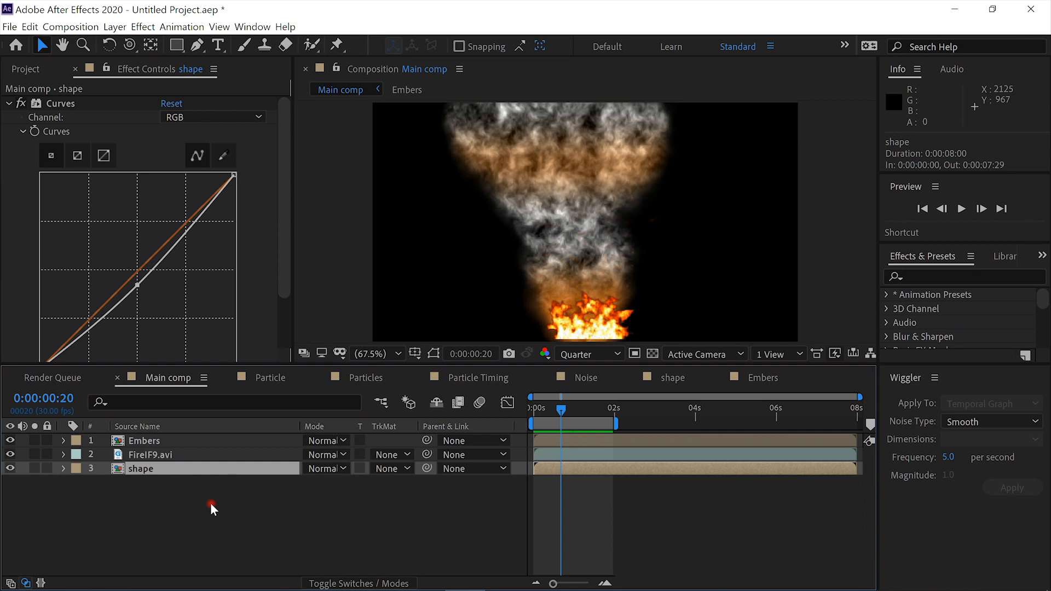
key("ctrl+d")
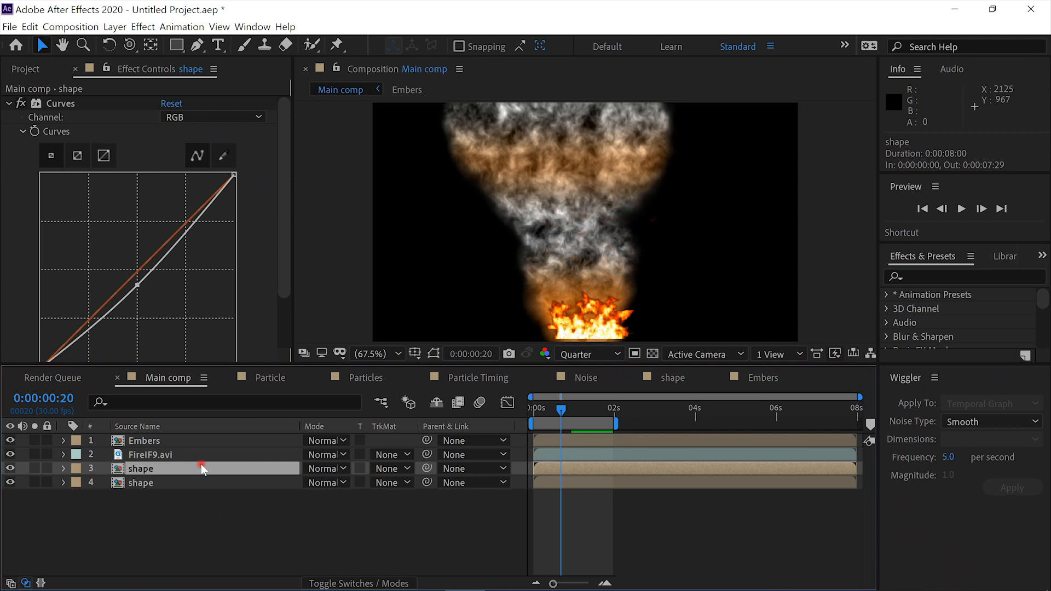
left_click_drag(202, 464, 199, 448)
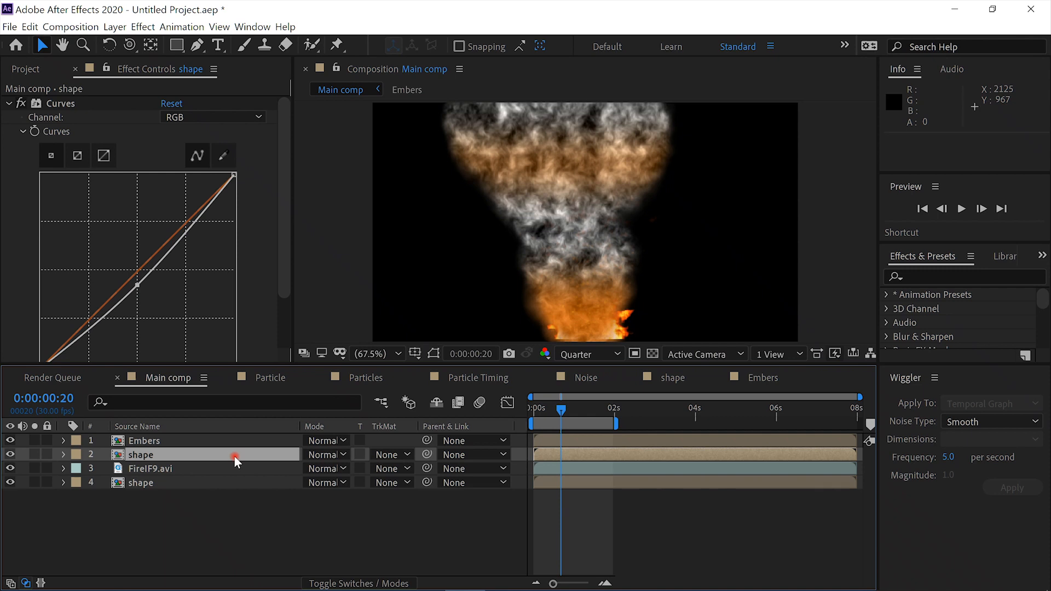
Step: Unlink the duplicated shape layer's scale proportions and set its horizontal scale to 49.0%
key("s")
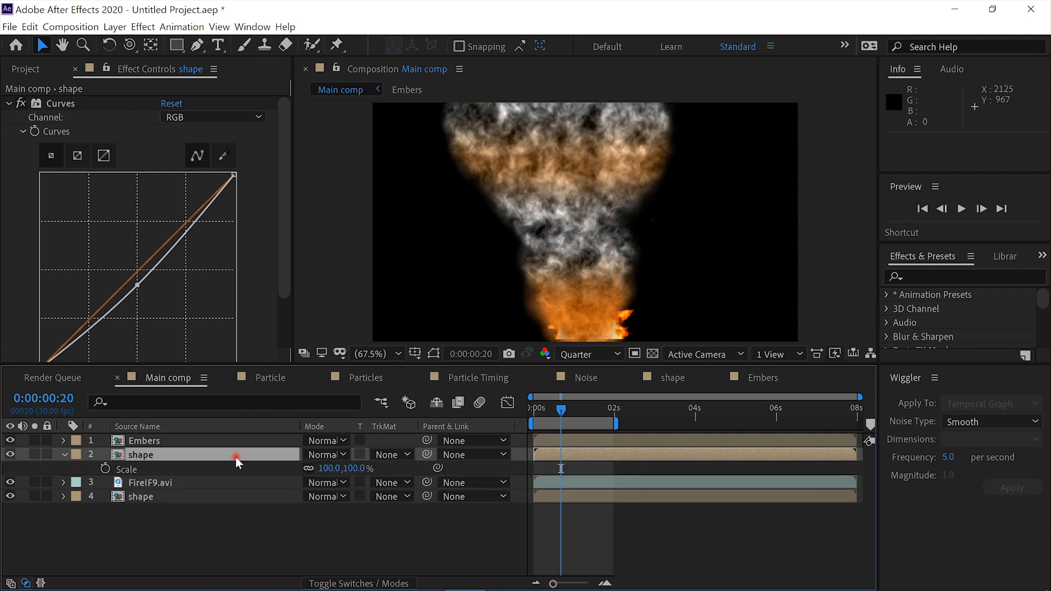
left_click(308, 470)
left_click_drag(329, 477, 287, 475)
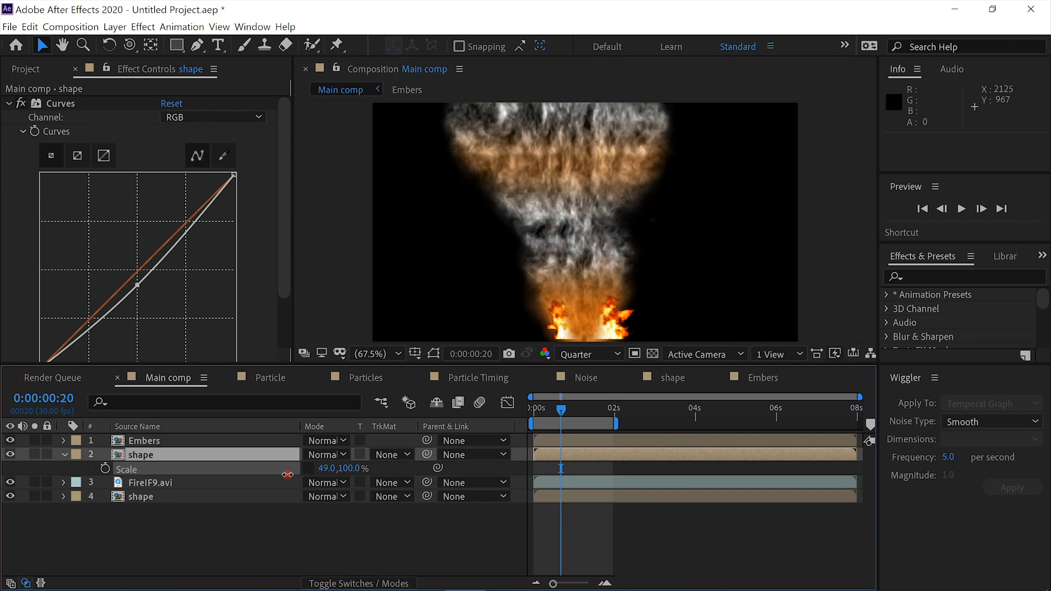
left_click(290, 474)
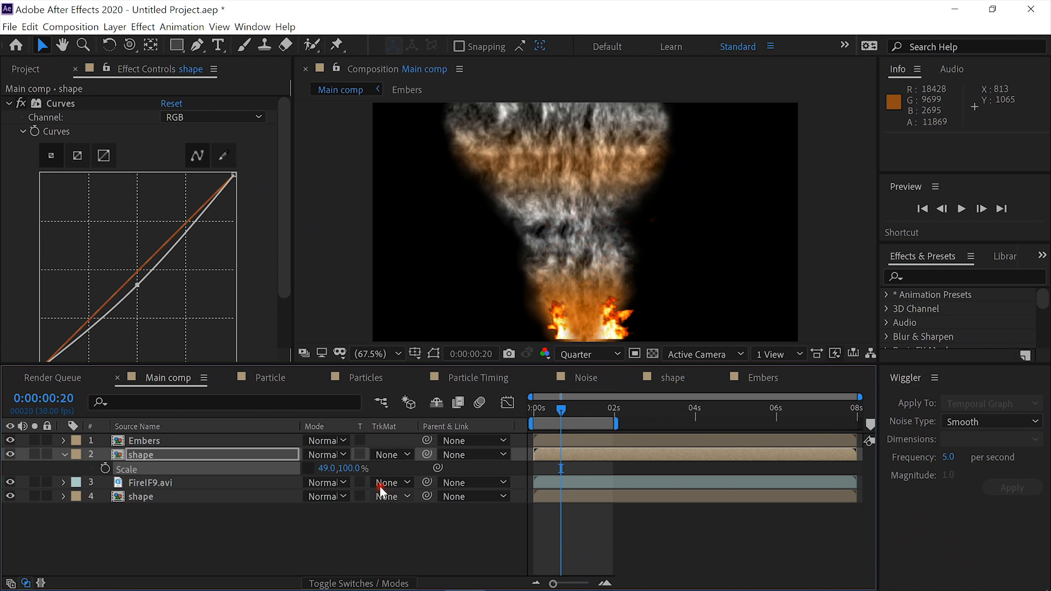
Step: Set the horizontal position of the duplicated shape layer above FireIF9.avi to 989.0
key("p")
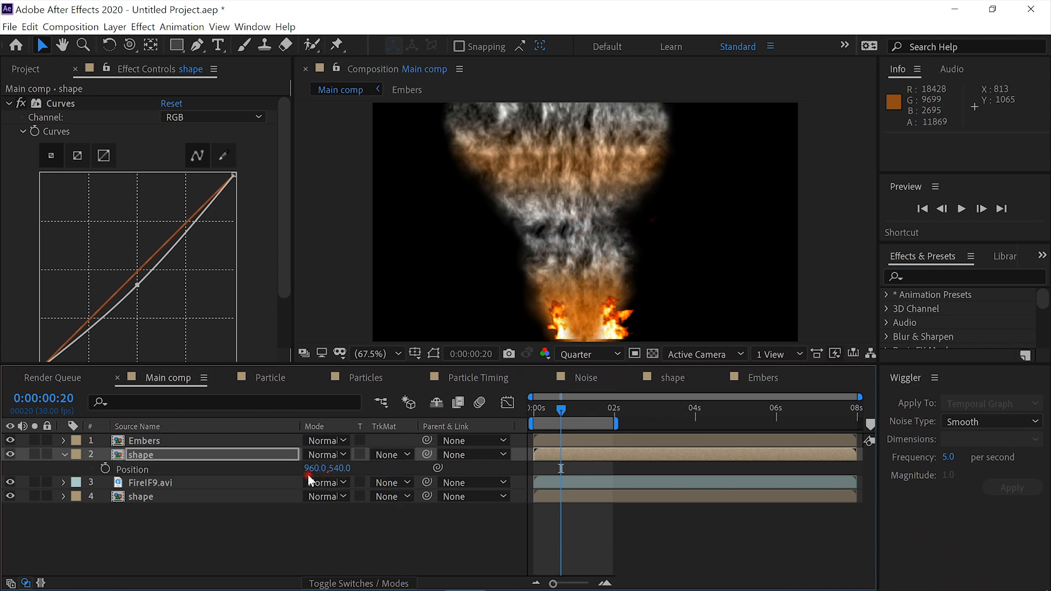
left_click_drag(308, 469, 338, 475)
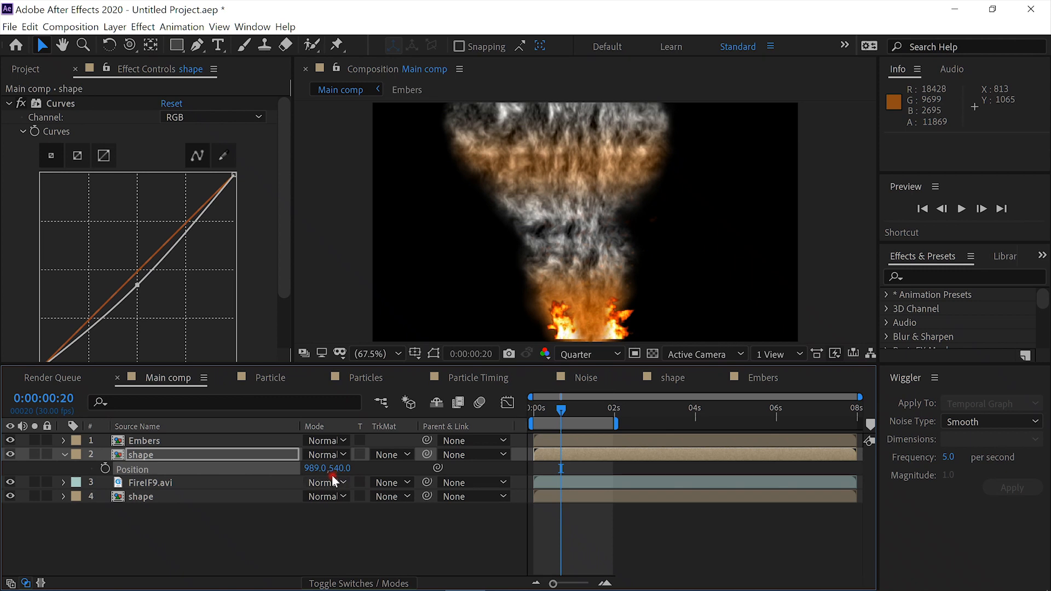
Step: Draw a closed five-point Pen mask on the duplicated shape layer around the upper smoke, with its lower edge curving just above the flames
left_click(189, 454)
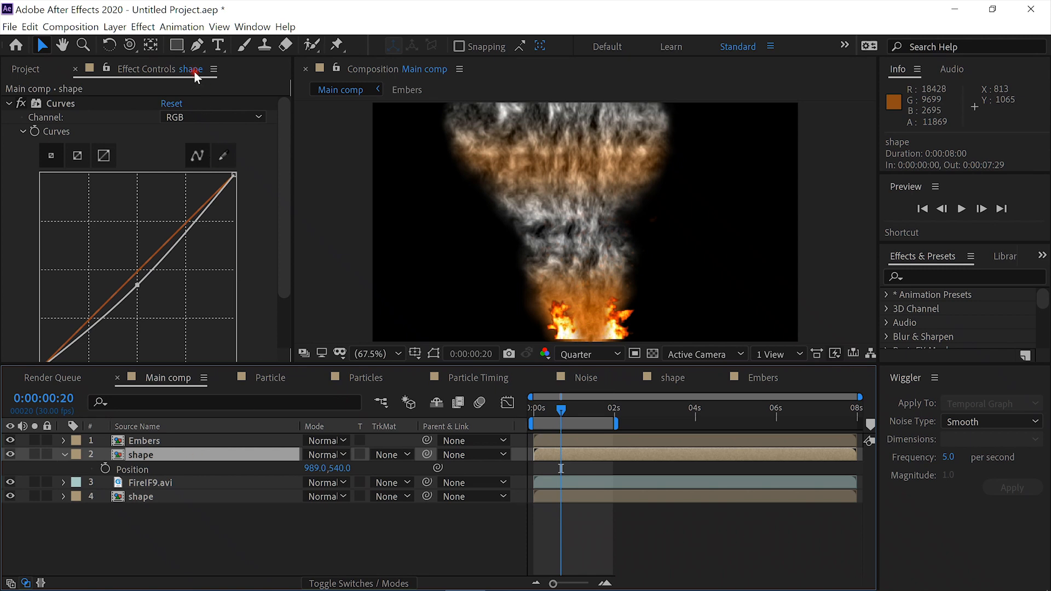
left_click(197, 45)
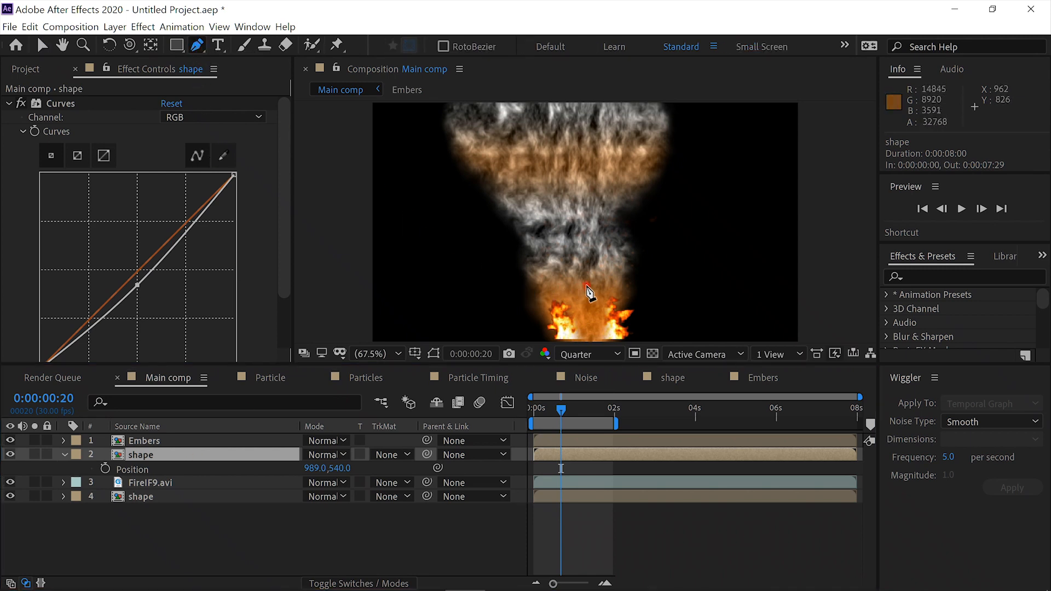
left_click_drag(588, 285, 617, 287)
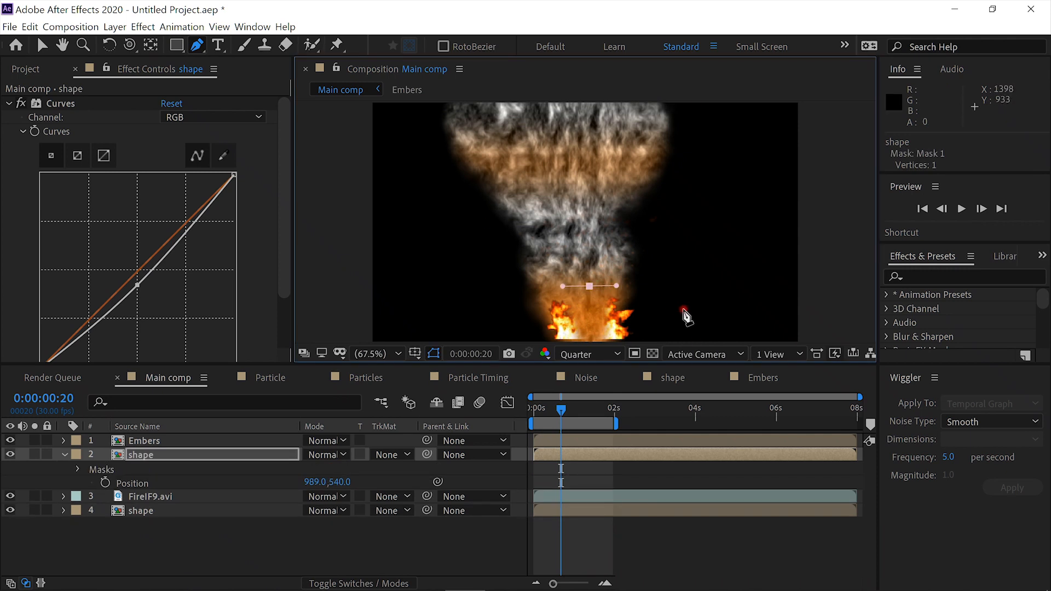
left_click(687, 311)
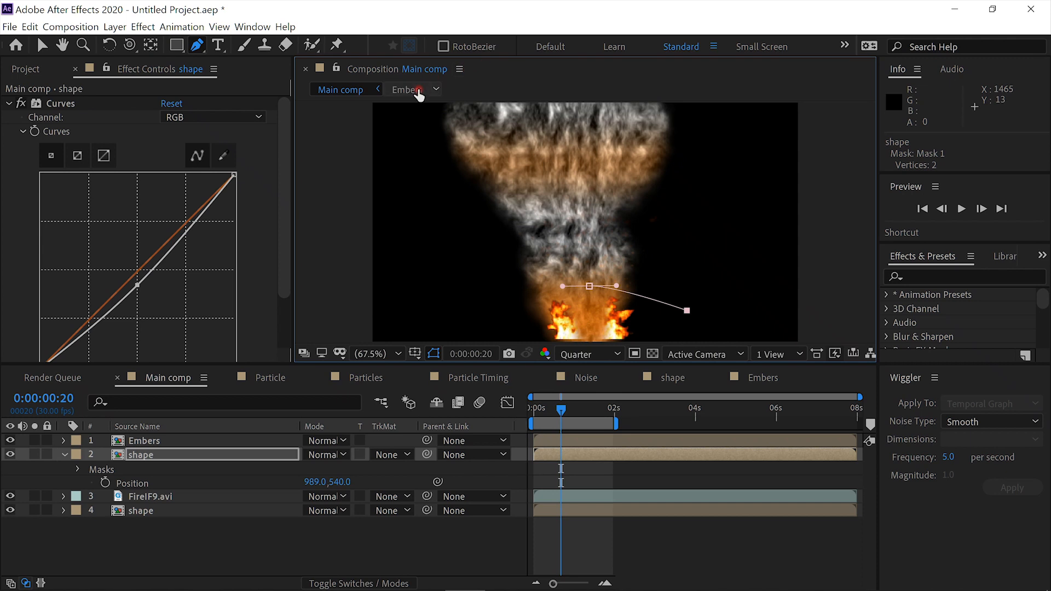
left_click(402, 108)
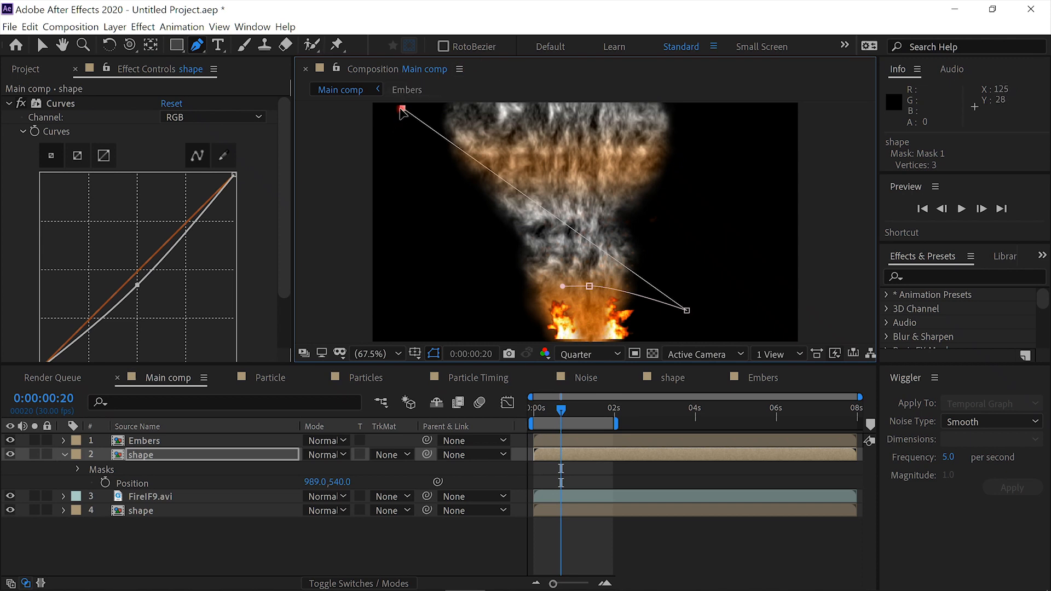
left_click_drag(403, 108, 682, 102)
key("comma")
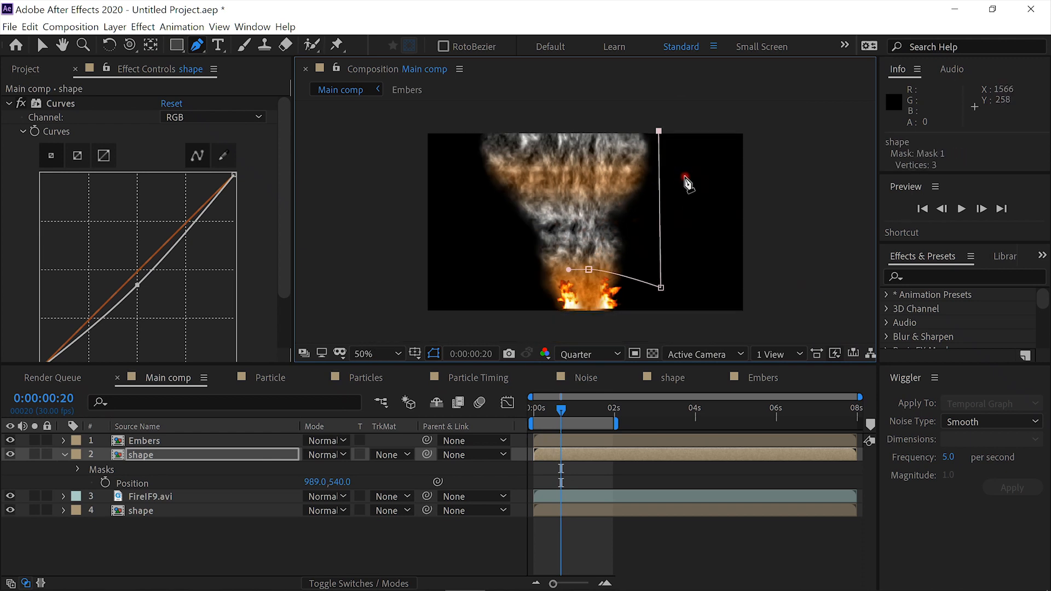
left_click(470, 128)
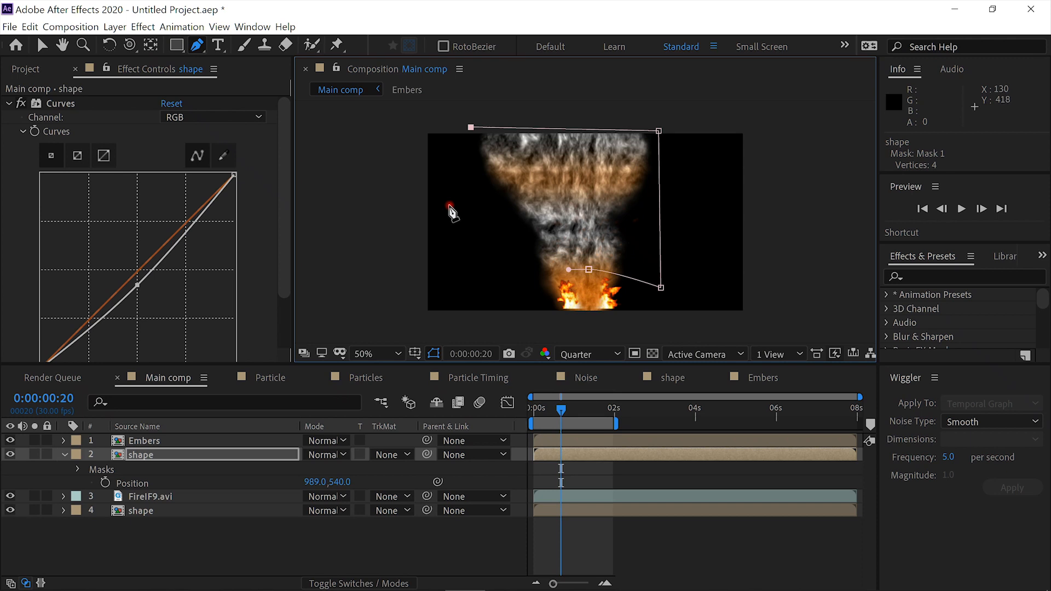
left_click(507, 289)
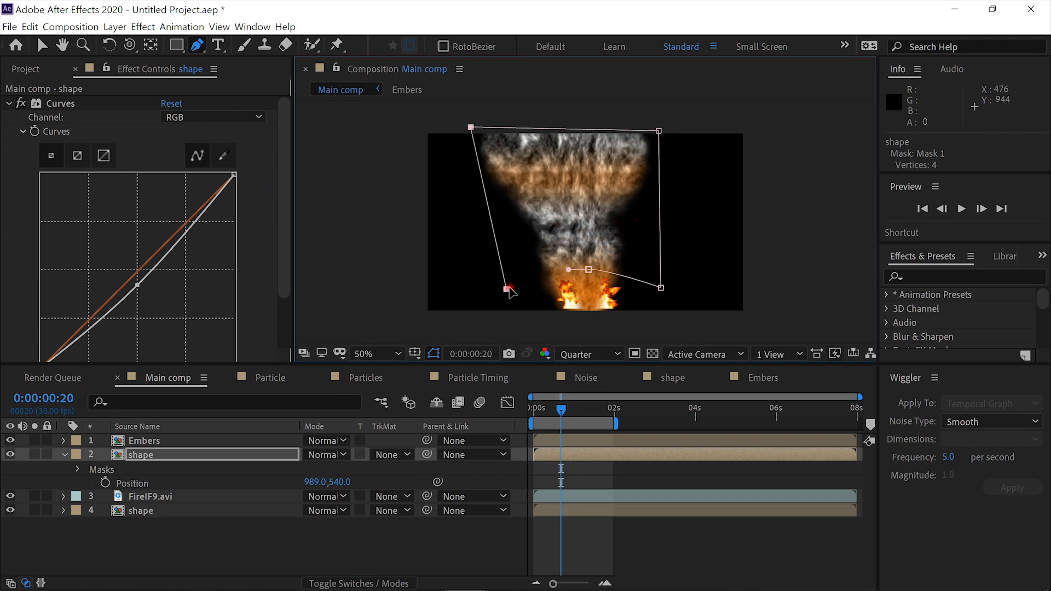
left_click(589, 271)
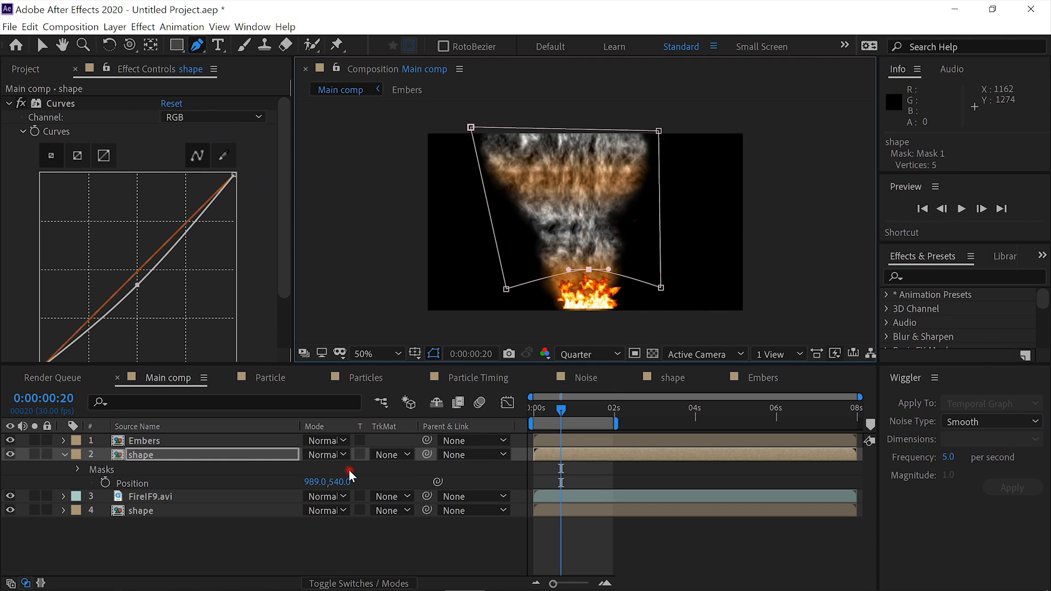
Step: Set the duplicated shape layer's mask to Subtract mode and its feather to 43.0 pixels
key("m")
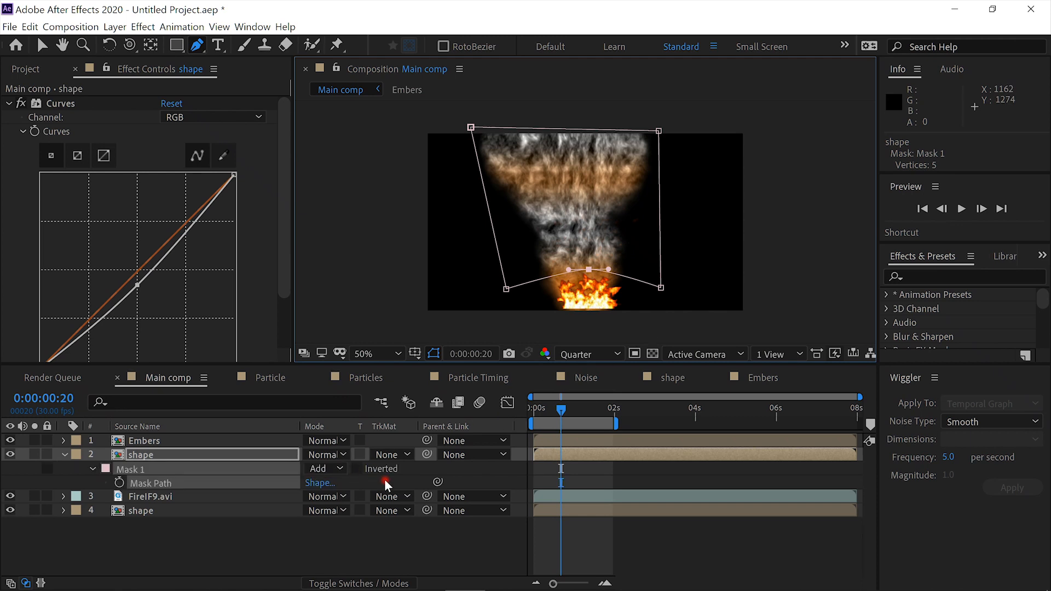
left_click(341, 469)
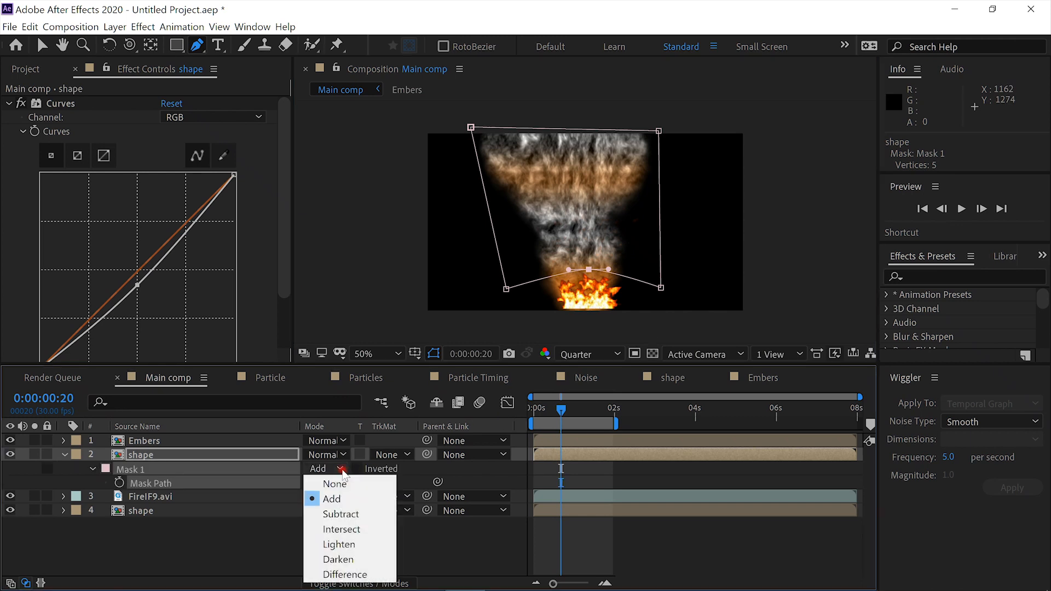
left_click(341, 514)
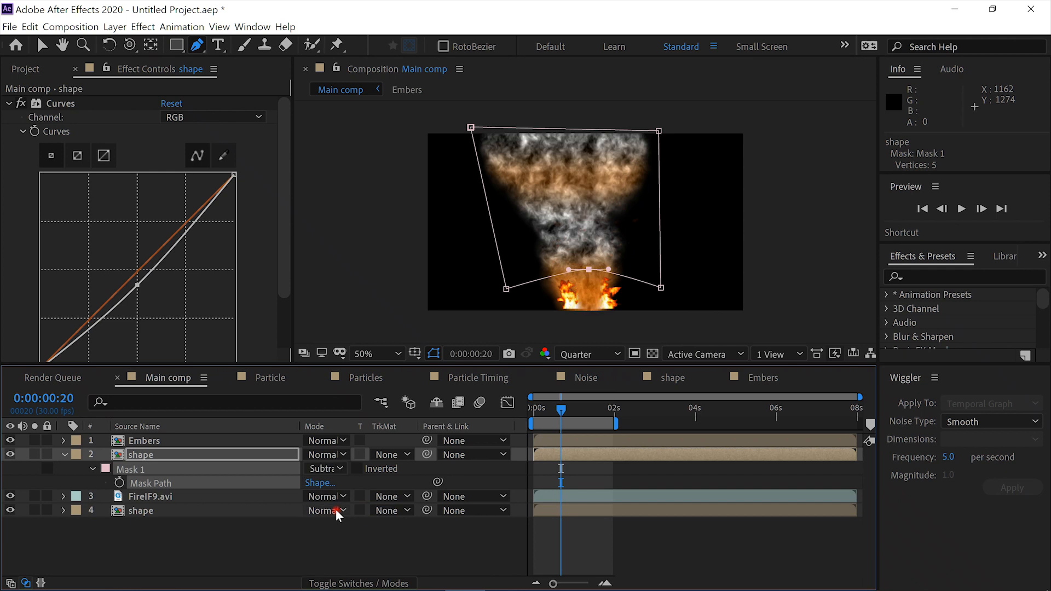
key("f")
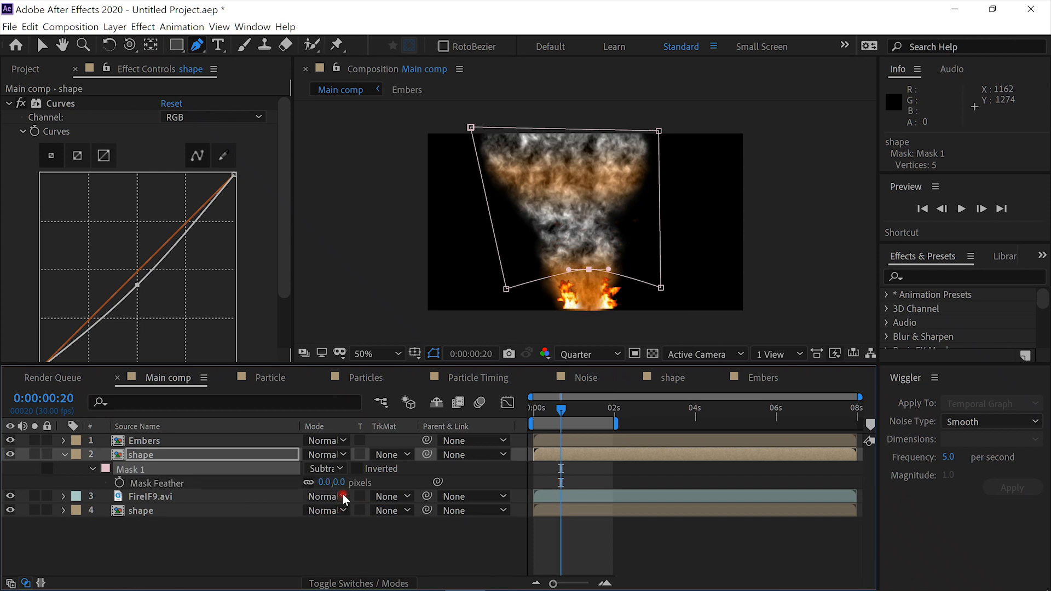
left_click_drag(340, 483, 363, 480)
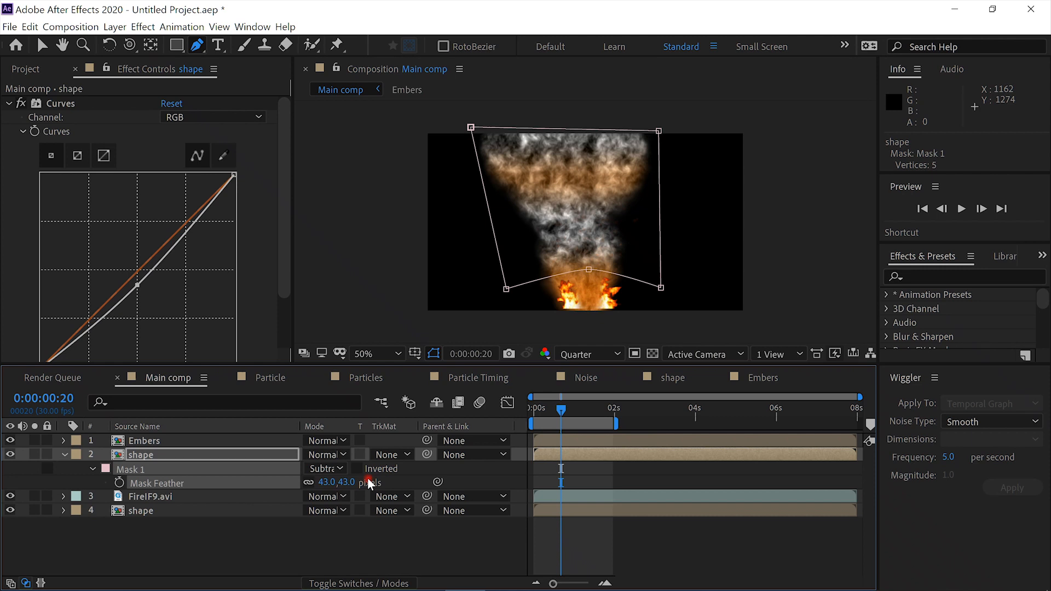
Step: Hide the mask outlines in the Main comp view and preview the smoke and fire composite
left_click(433, 353)
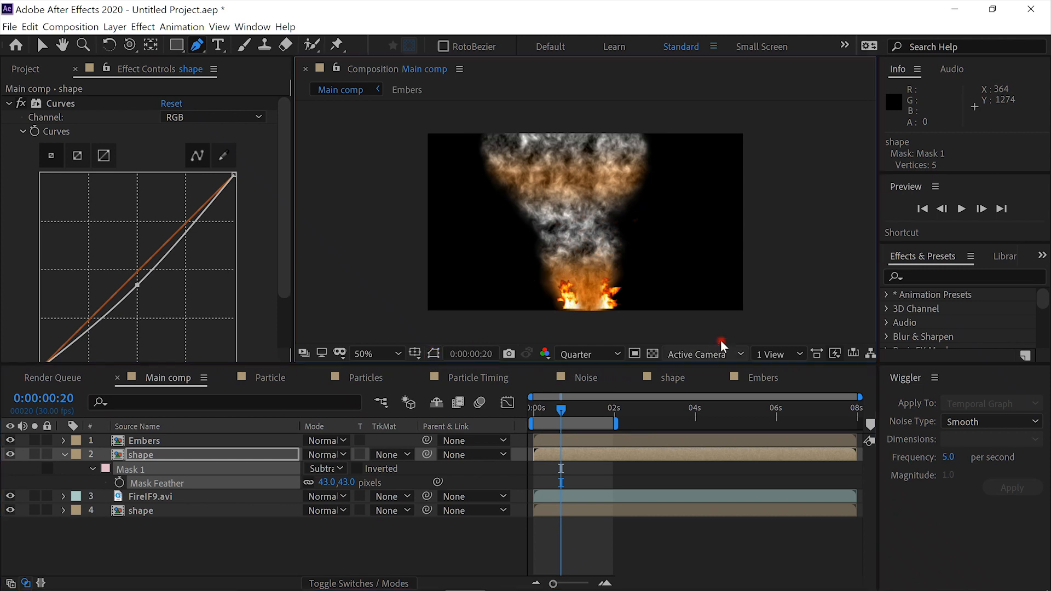
left_click(961, 208)
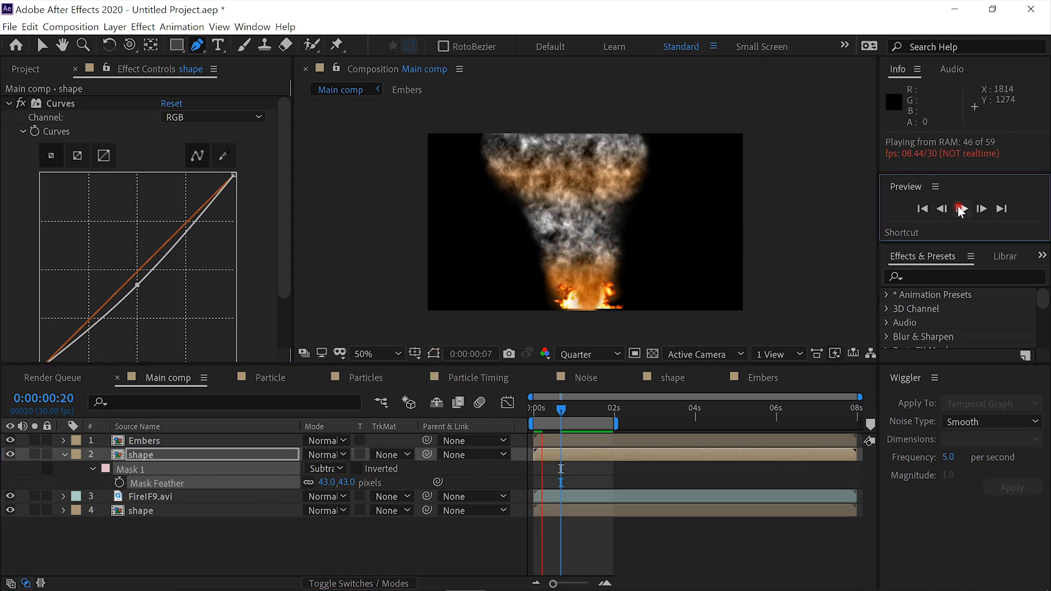